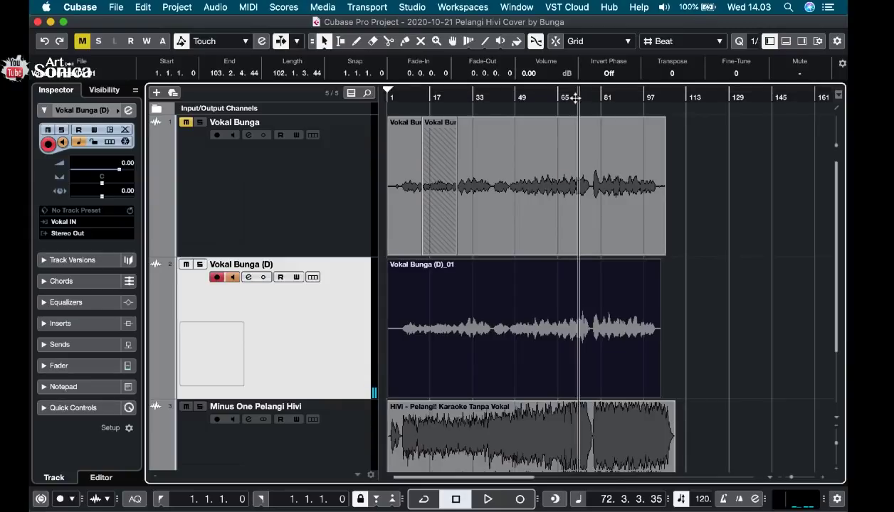
Try to punch in a new recording on the (D) vocal track at about bar 66, playing from bar 62.
click(568, 97)
click(566, 99)
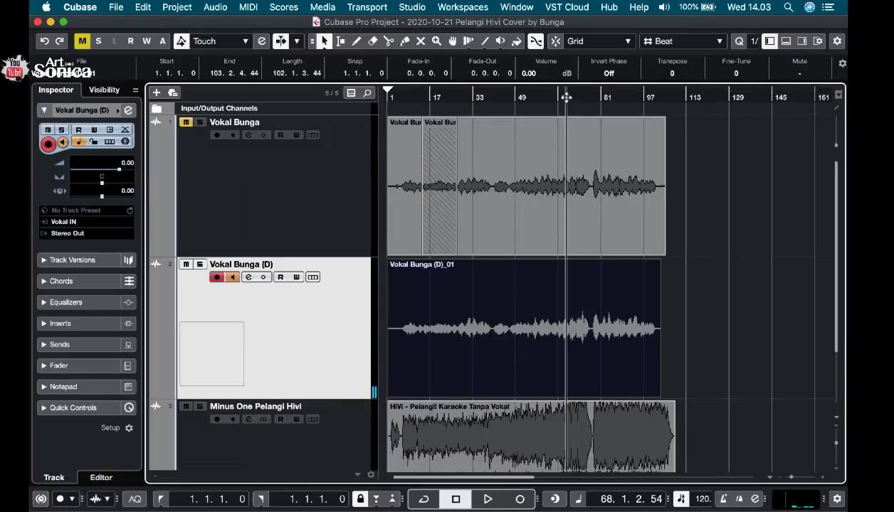
key(h)
key(h)
key(h)
key(h)
key(h)
key(h)
key(h)
key(h)
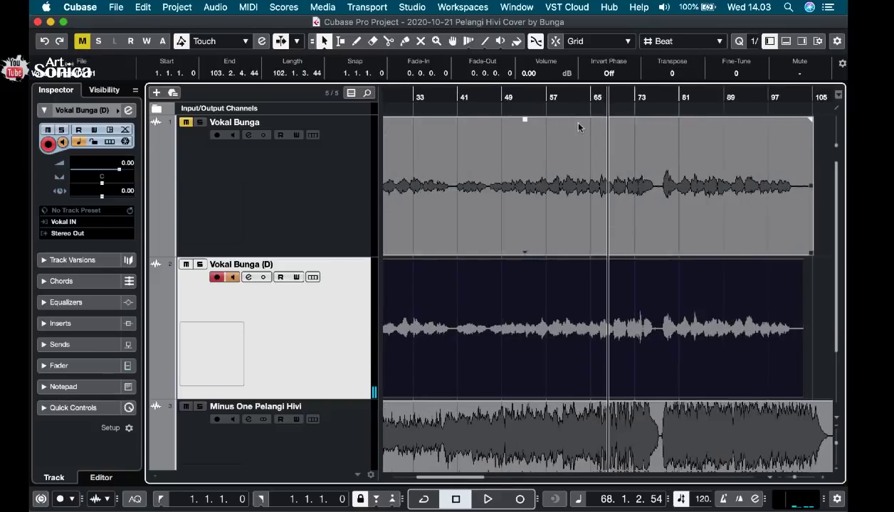
key(h)
key(h)
key(h)
key(h)
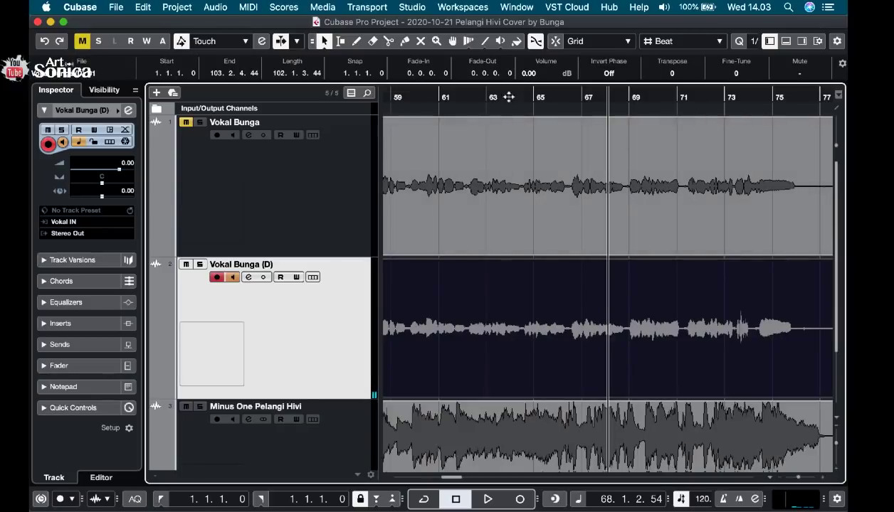
drag(498, 97, 468, 101)
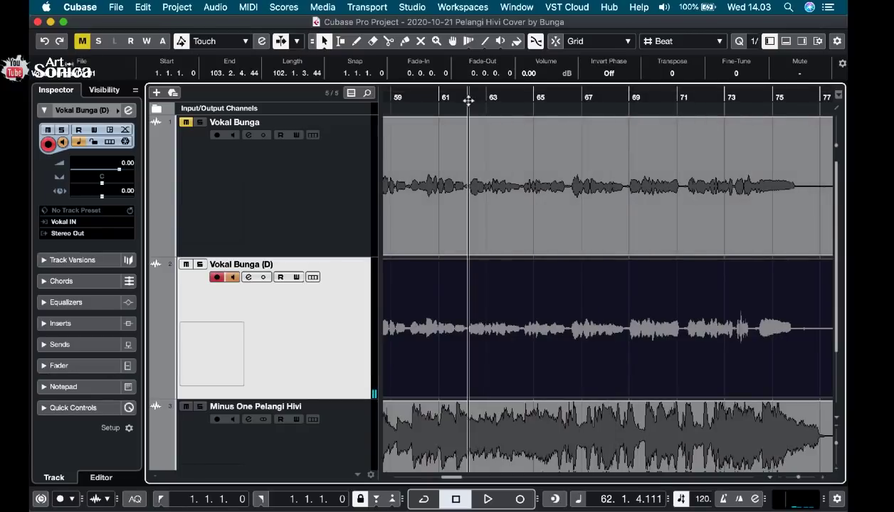
click(488, 500)
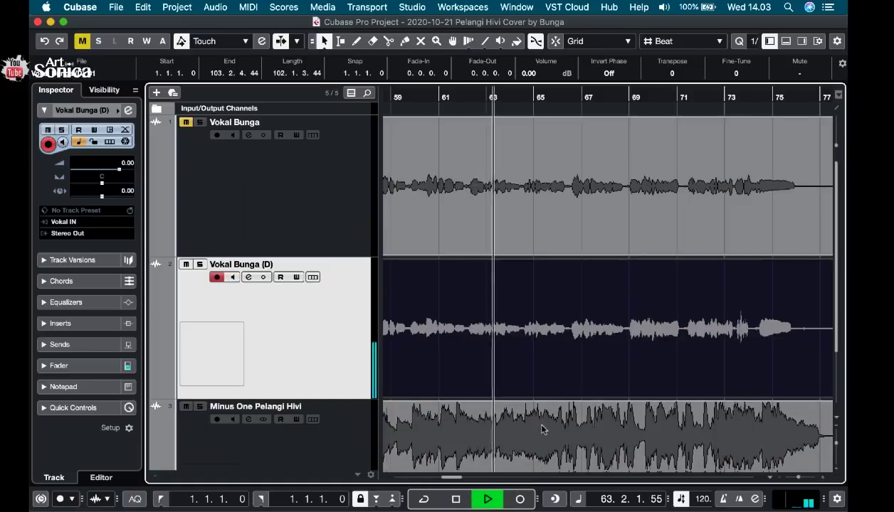
click(522, 500)
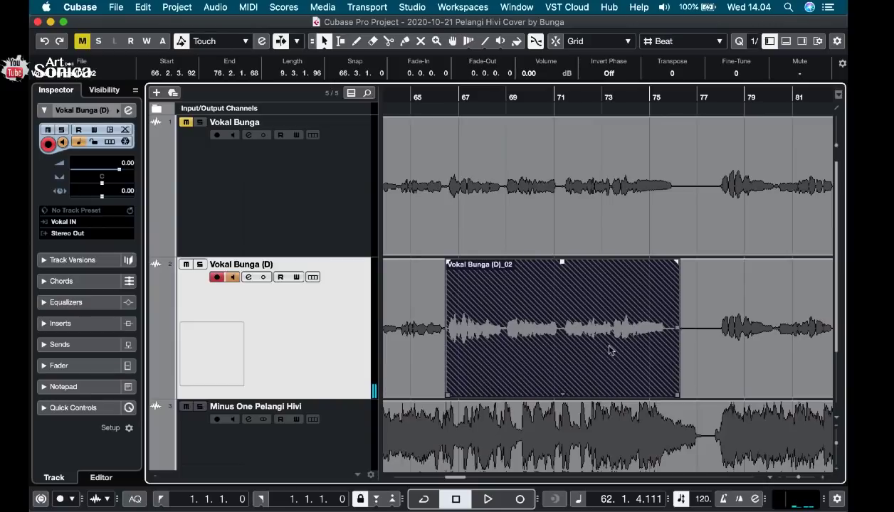
Undo the last recording on the (D) vocal track.
click(142, 8)
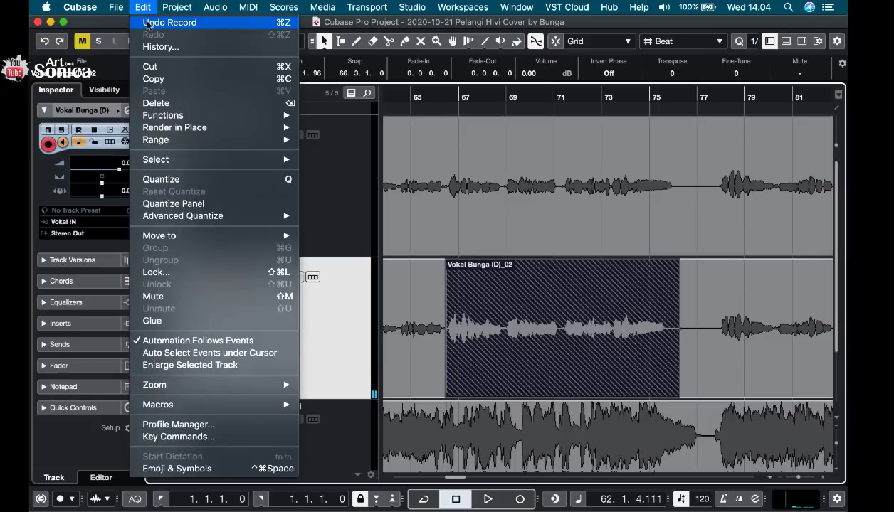
click(148, 24)
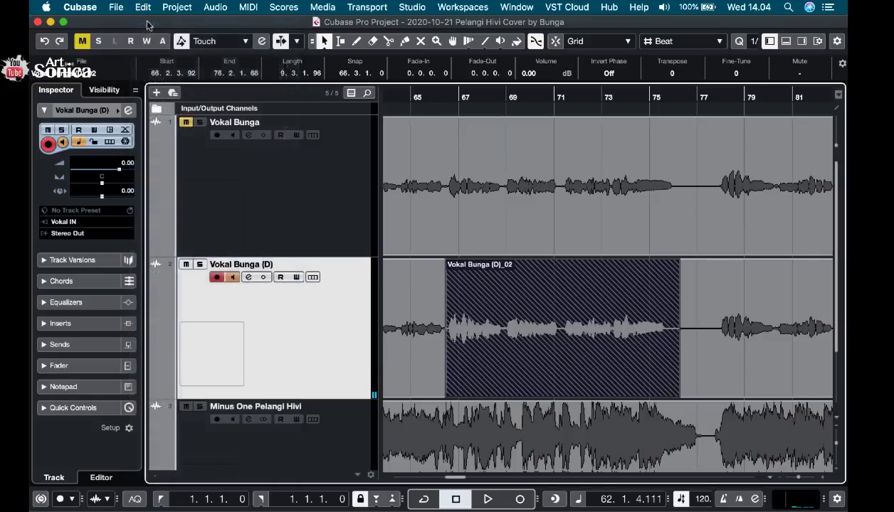
Start playback at about bar 65 and punch in a replacement recording on the (D) vocal track.
click(478, 95)
scroll(489, 178, down, 2)
scroll(489, 178, left, 2)
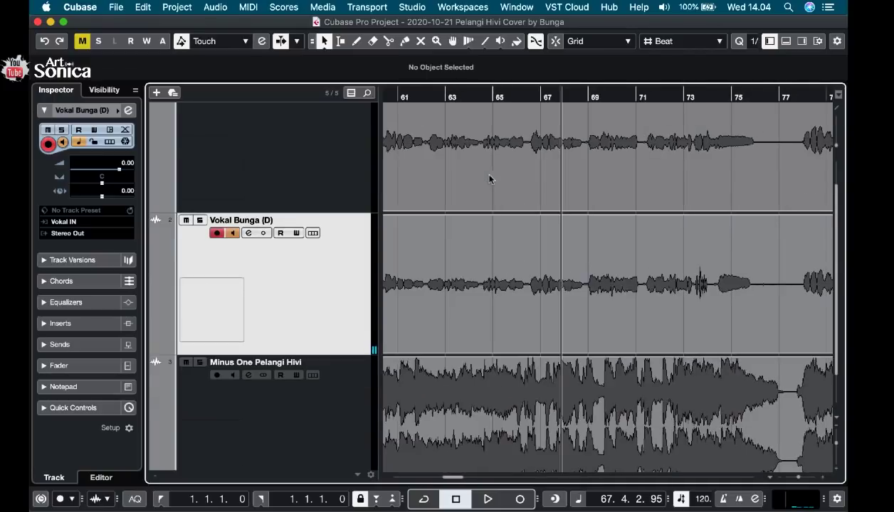
scroll(489, 179, right, 1)
click(462, 95)
key(space)
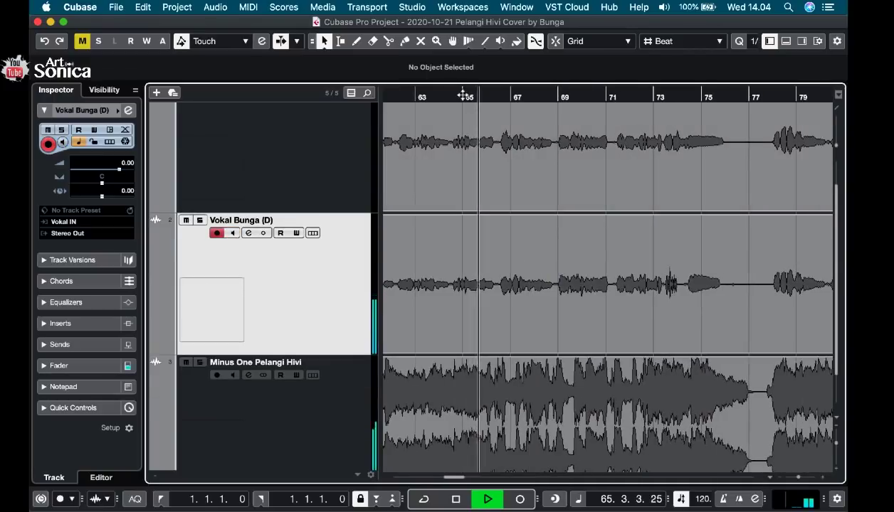
click(520, 499)
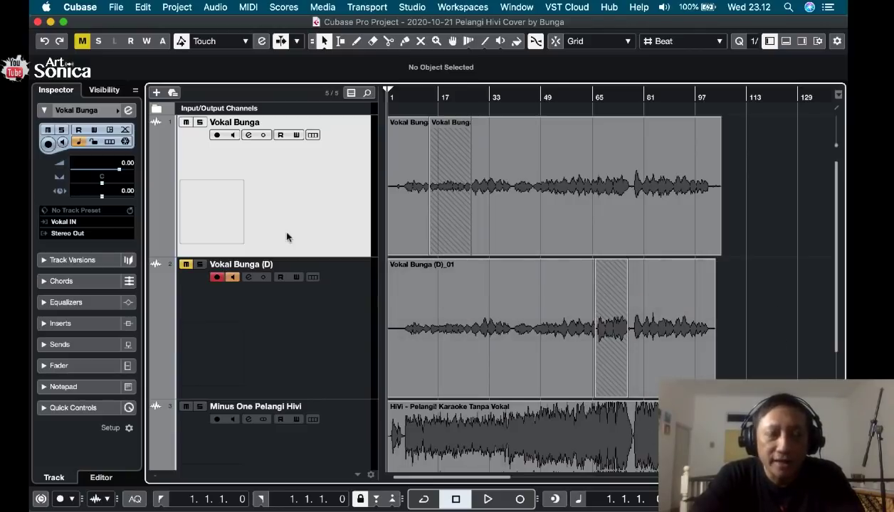
Compare the two vocal tracks and inspect the punched-in clip on each one.
click(327, 285)
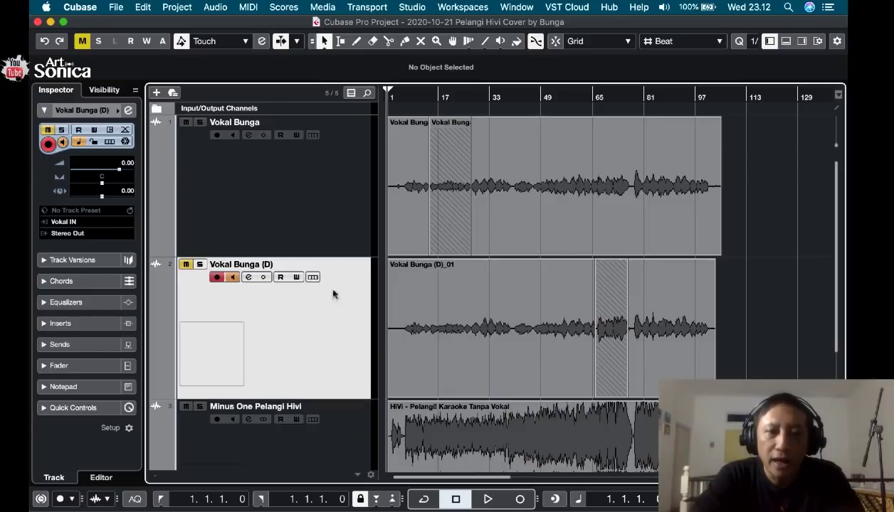
click(318, 224)
click(313, 371)
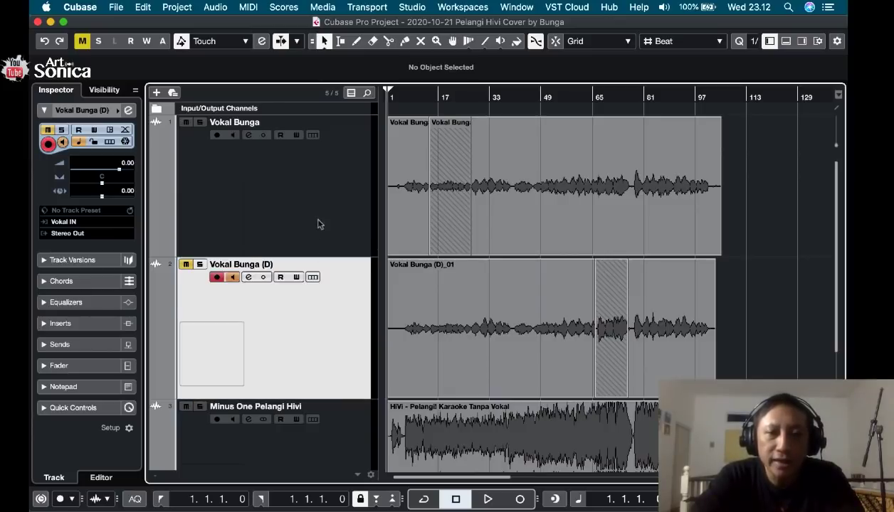
click(319, 222)
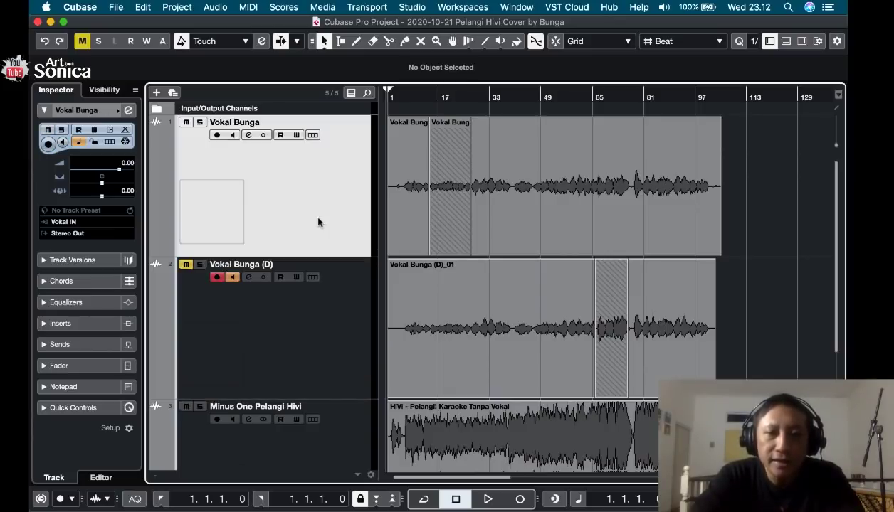
click(434, 202)
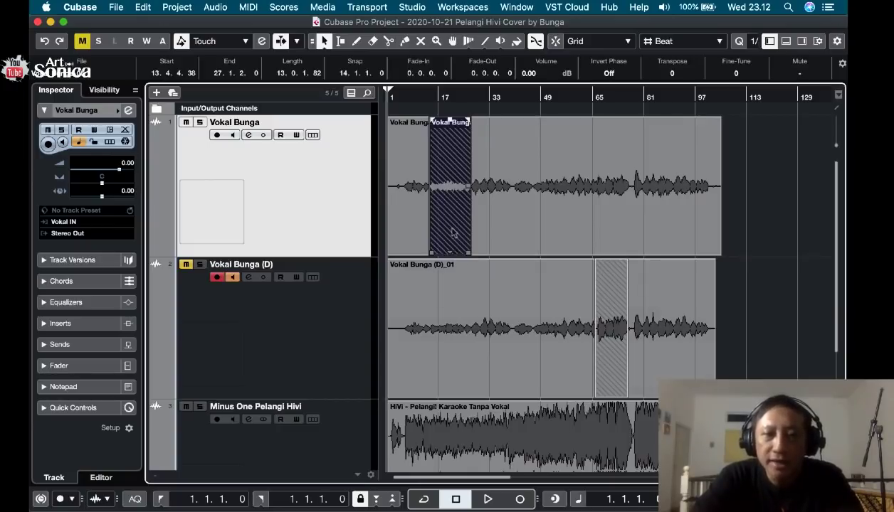
click(331, 350)
click(608, 352)
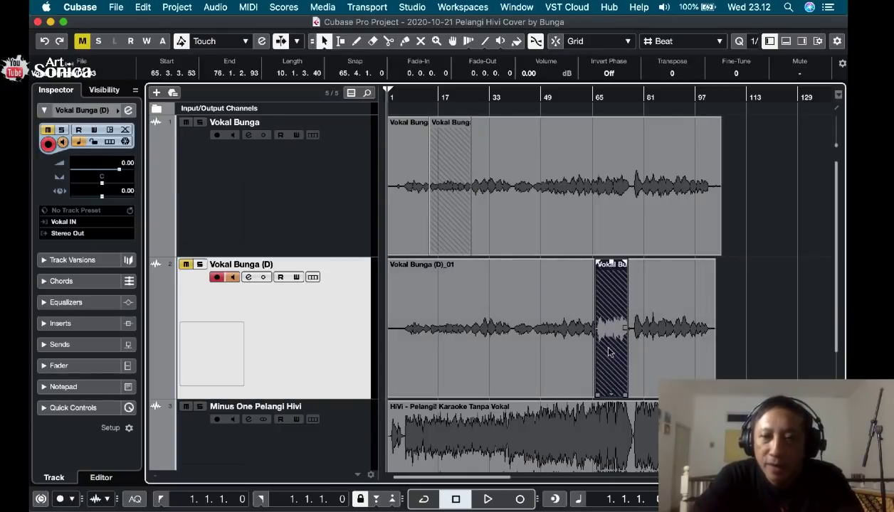
click(447, 235)
click(310, 212)
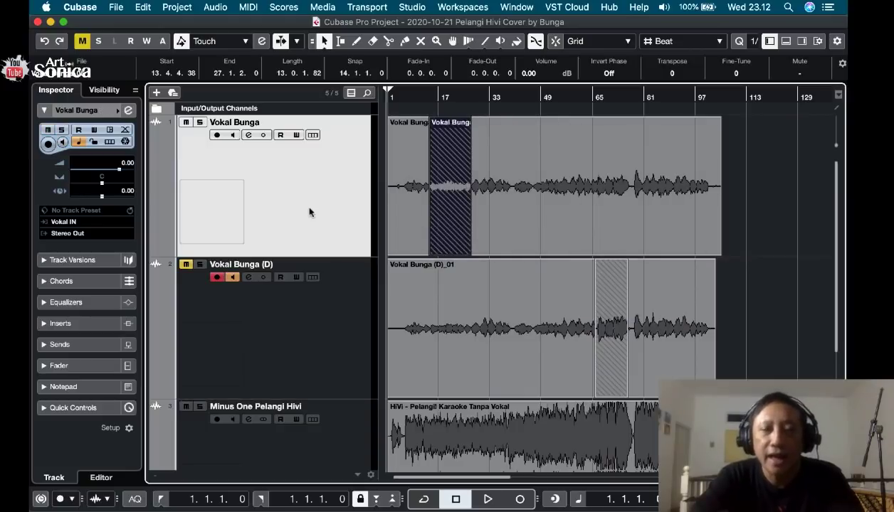
Disarm recording on the muted (D) vocal track and play back the first vocal track with the backing from bar 1.
click(186, 267)
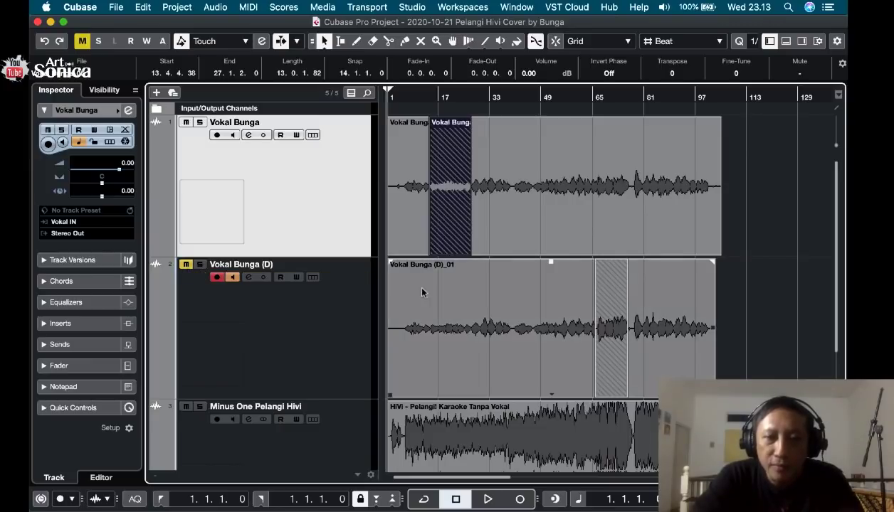
click(217, 277)
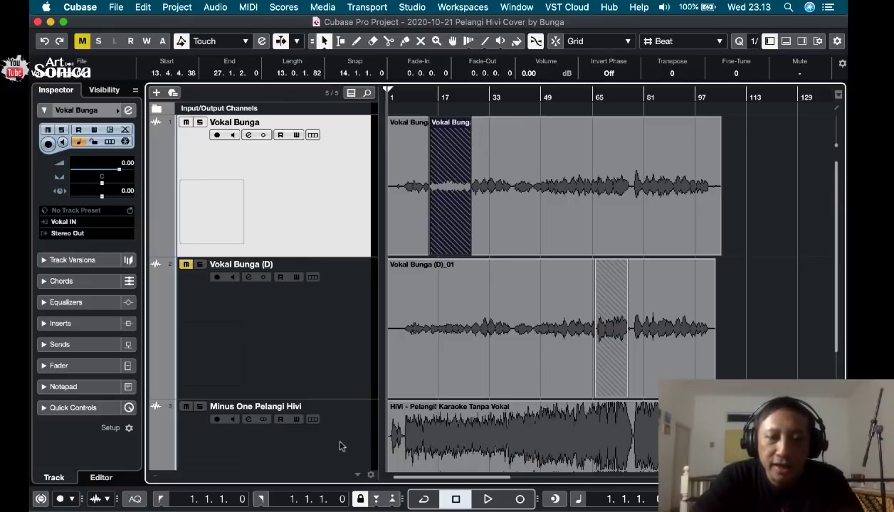
key(space)
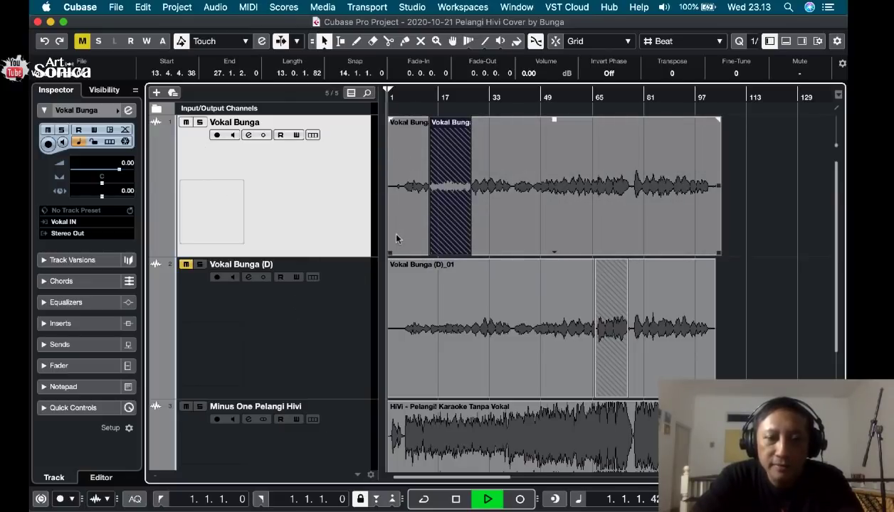
click(461, 259)
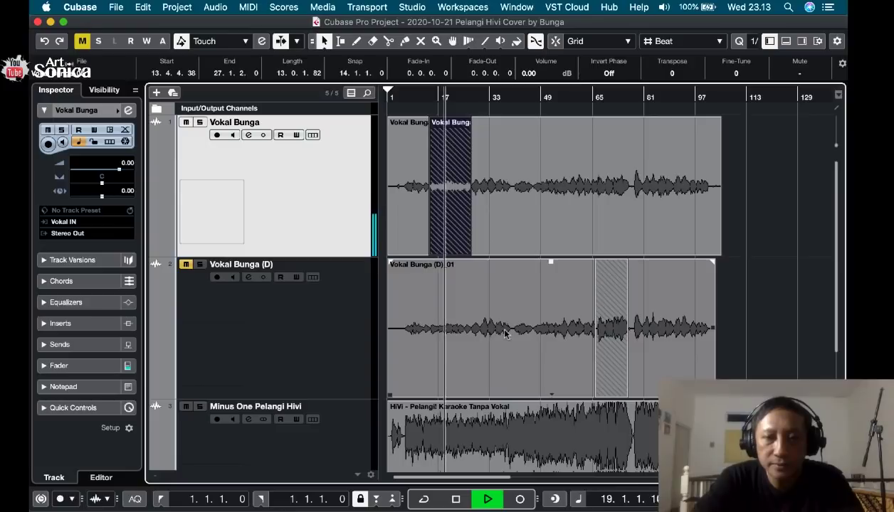
key(space)
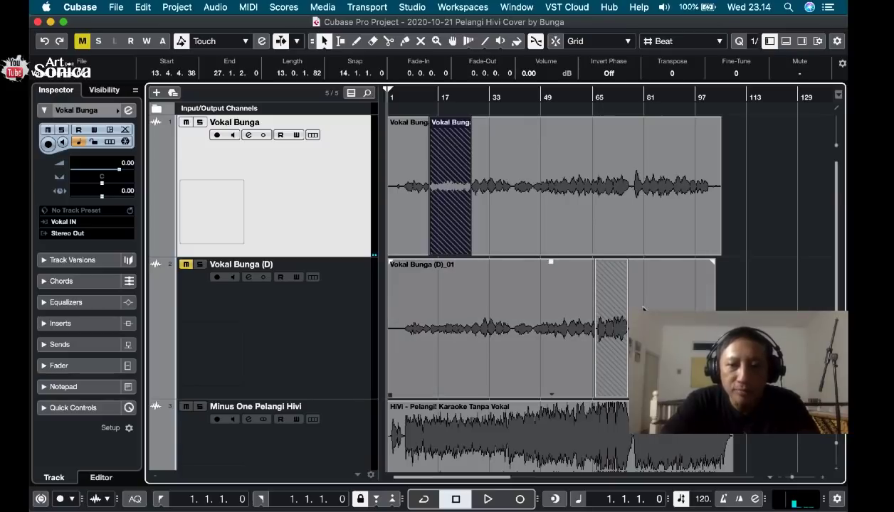
Enlarge the waveforms around the first vocal track's punched-in clip and increase that track's height.
drag(794, 481, 797, 482)
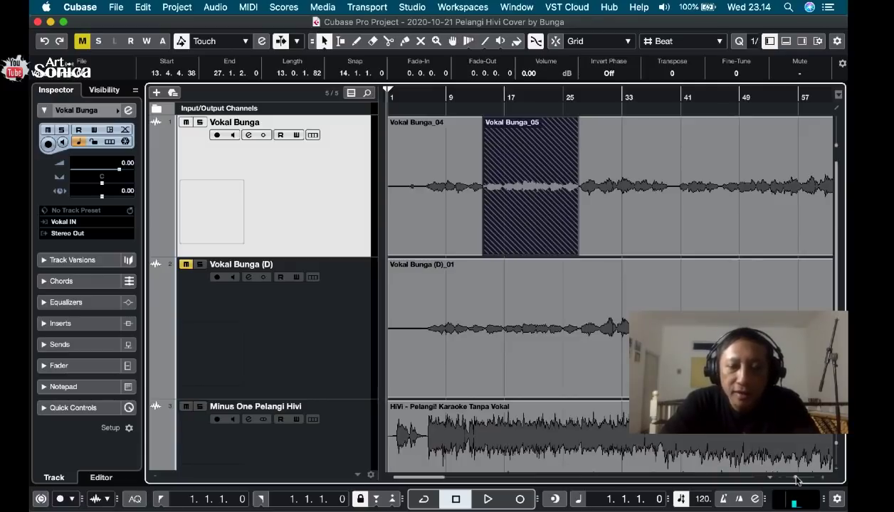
drag(798, 481, 797, 482)
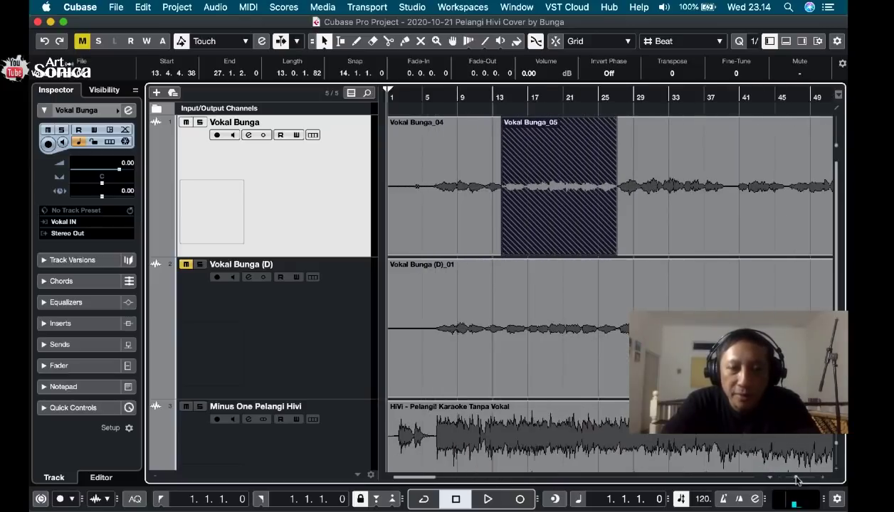
key(g)
key(h)
key(h)
key(h)
key(h)
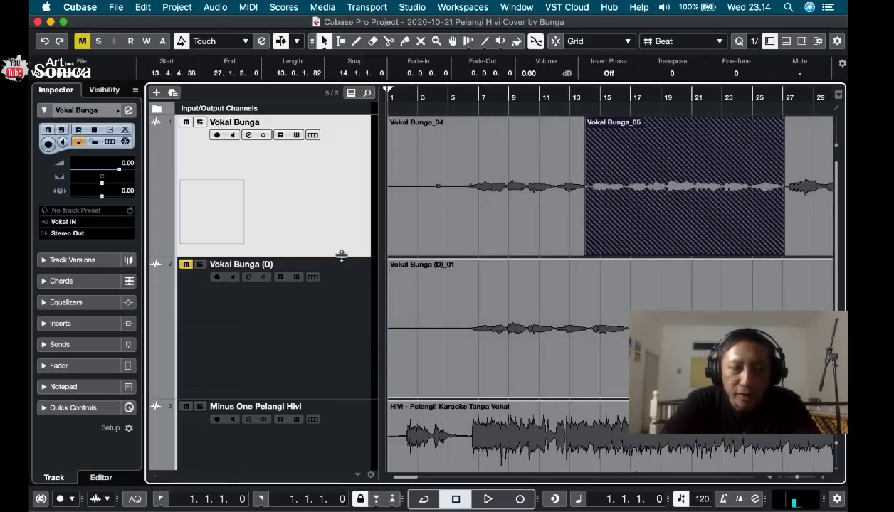
drag(340, 256, 344, 314)
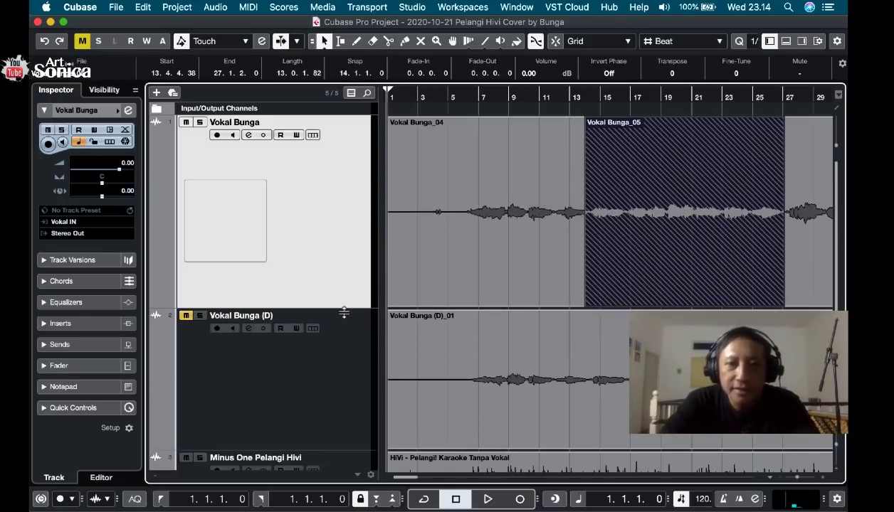
Examine the takes and punched-in clips of both vocal tracks and the backing track along the song's timeline.
key(g)
key(g)
key(g)
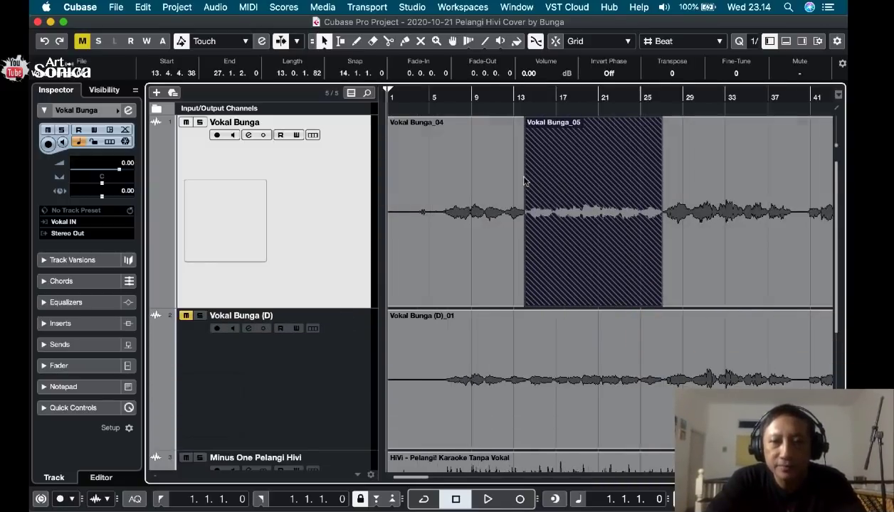
key(g)
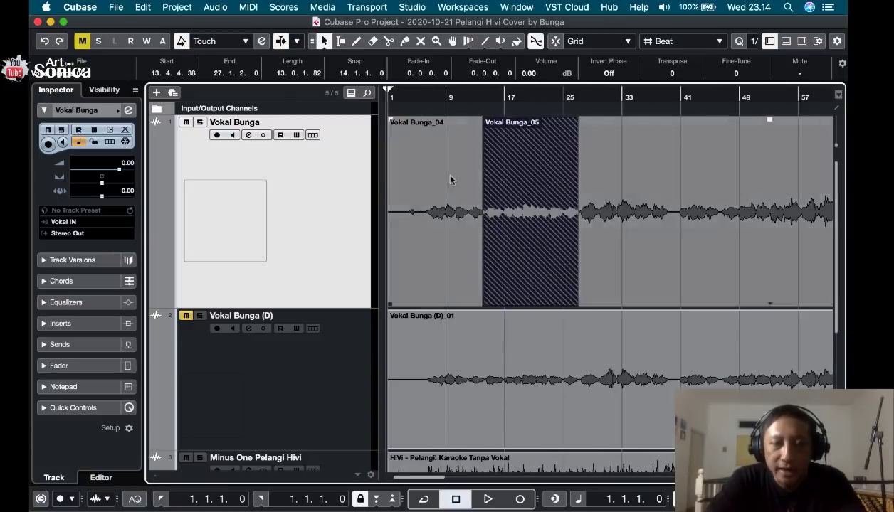
scroll(601, 166, right, 5)
scroll(606, 169, right, 2)
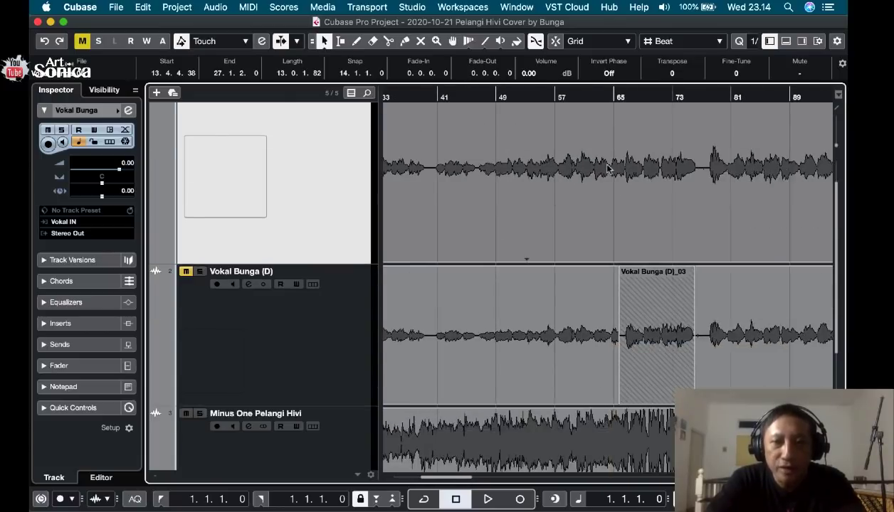
scroll(606, 169, right, 1)
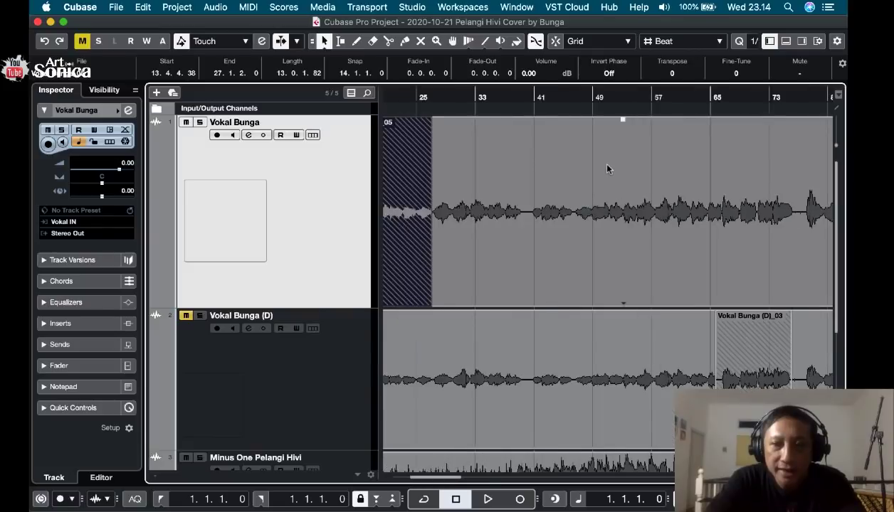
scroll(597, 156, left, 6)
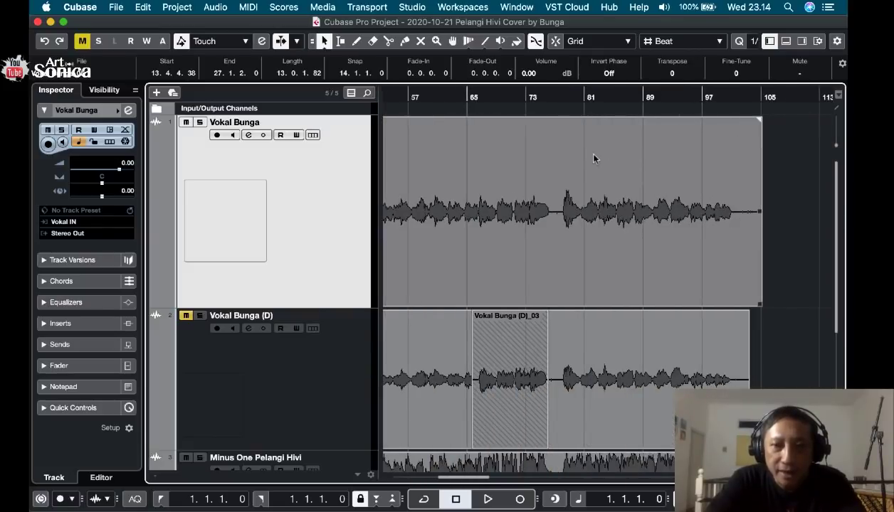
scroll(595, 158, down, 3)
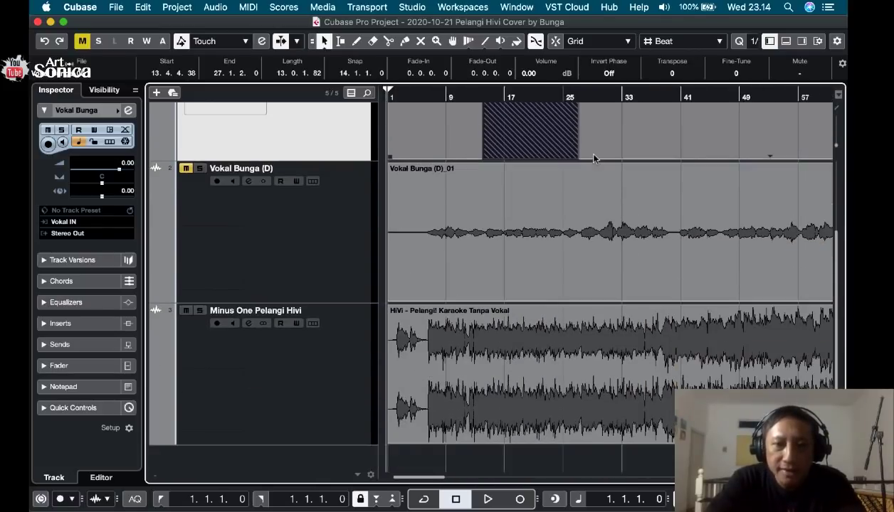
scroll(594, 158, up, 3)
scroll(594, 158, right, 2)
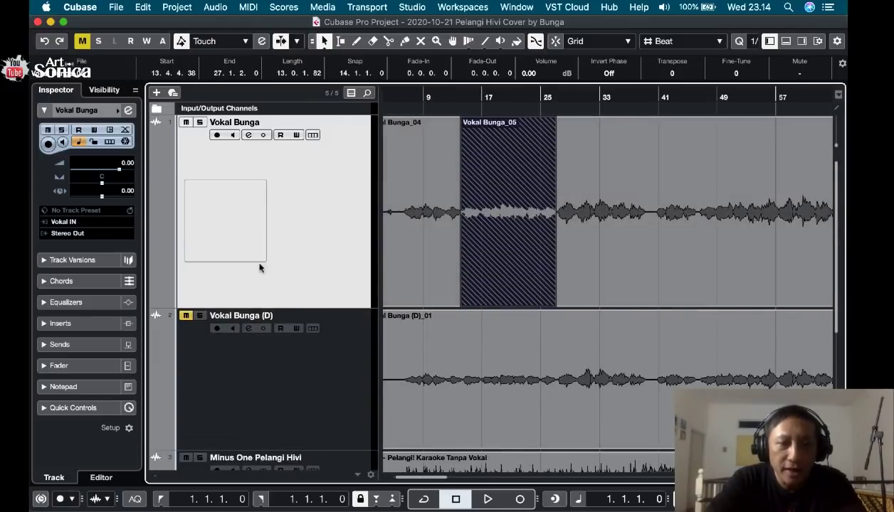
Mute the first vocal track and unmute the (D) vocal track.
click(184, 123)
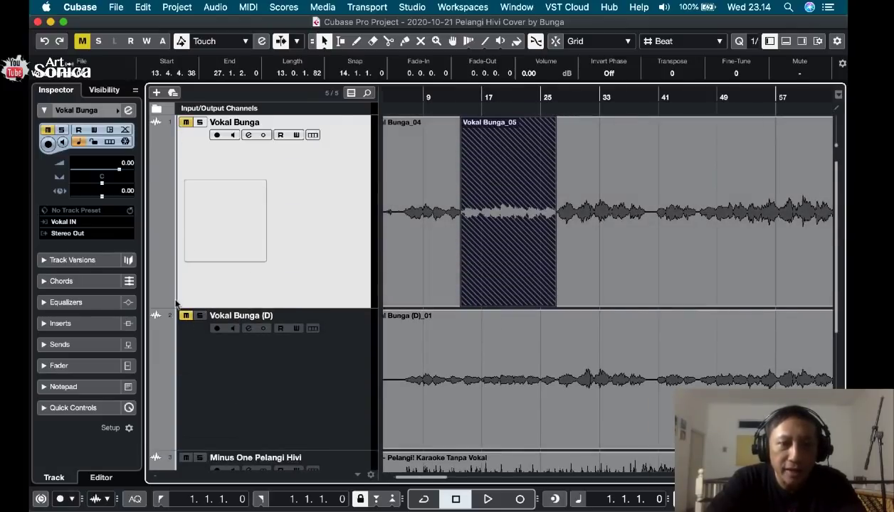
scroll(489, 366, right, 5)
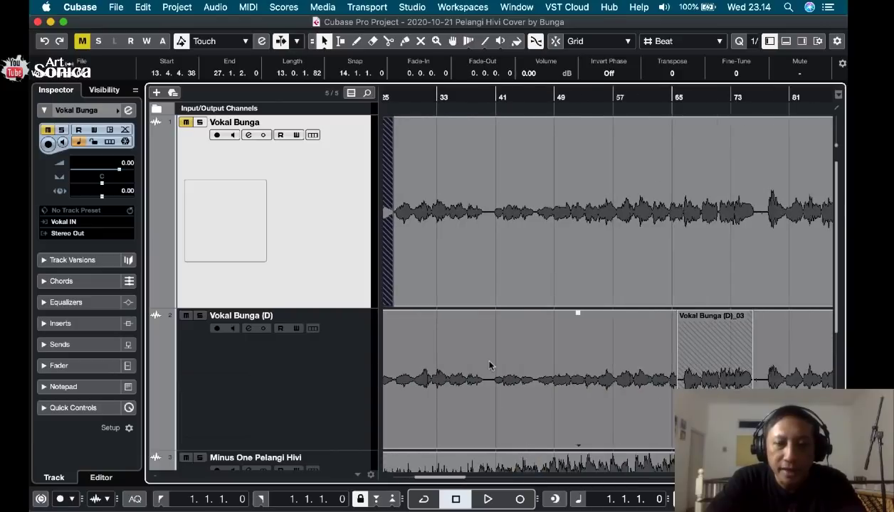
Play back the (D) vocal track with the backing from about bar 40.
click(492, 96)
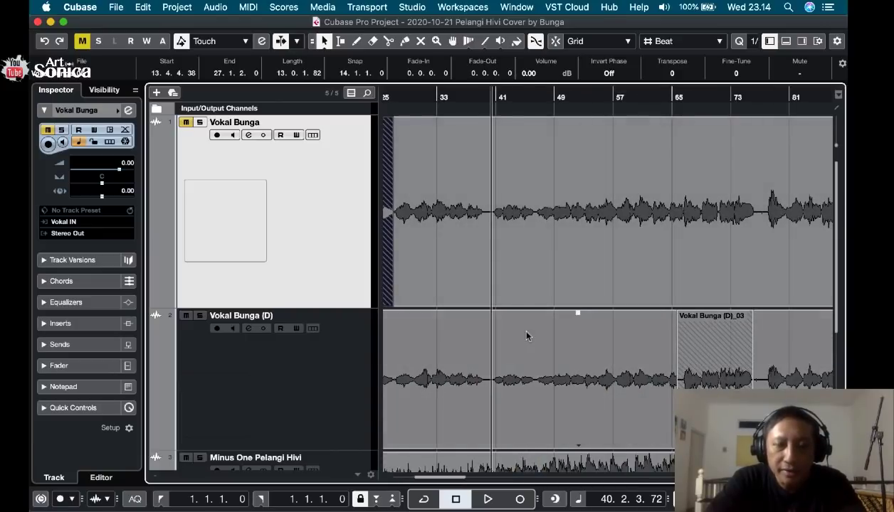
key(space)
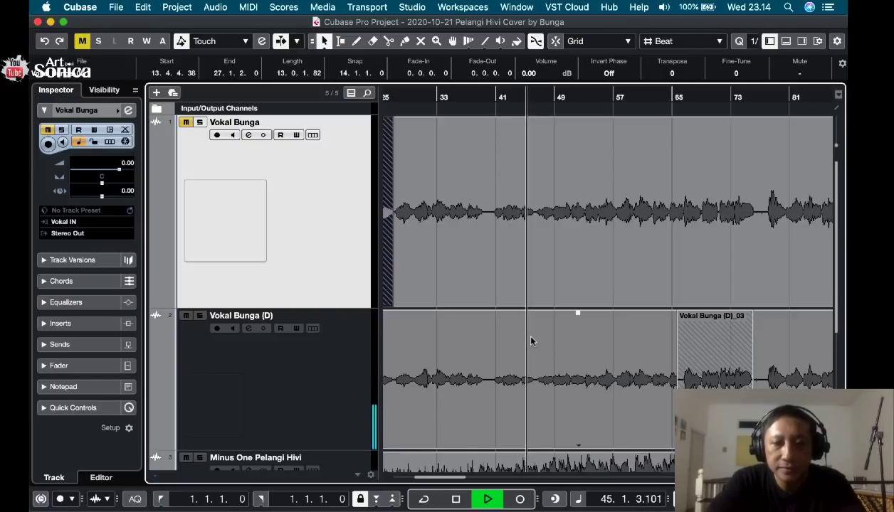
key(space)
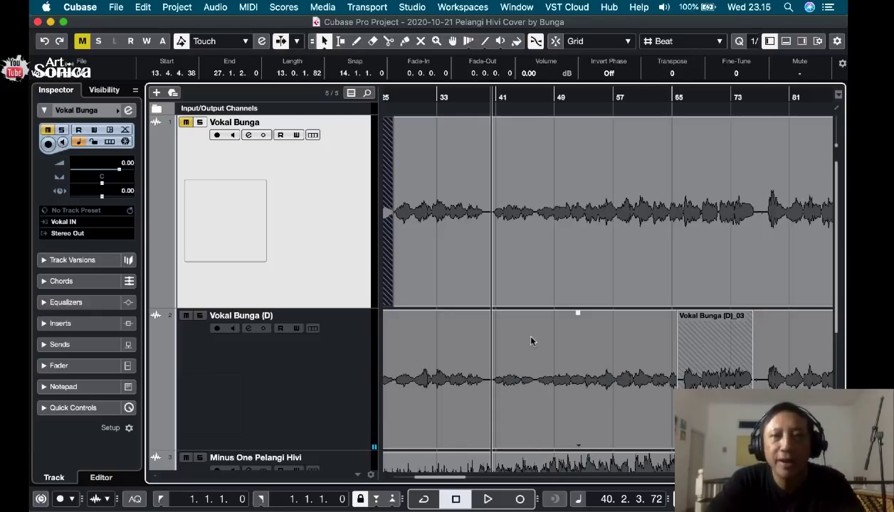
key(c)
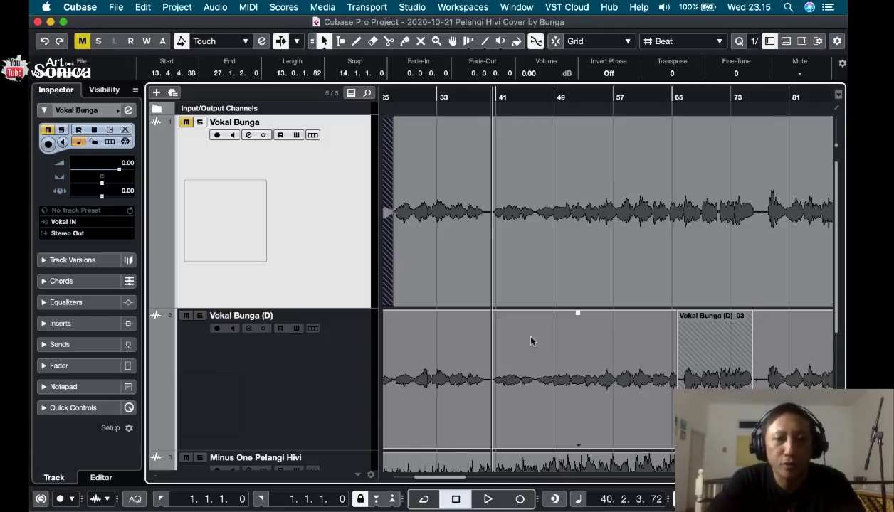
Unmute the first vocal track and solo it.
scroll(555, 347, right, 3)
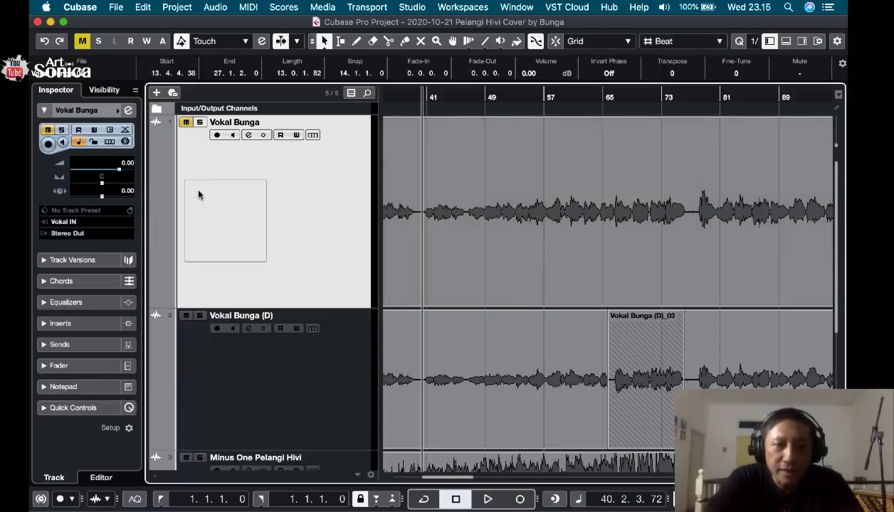
click(187, 123)
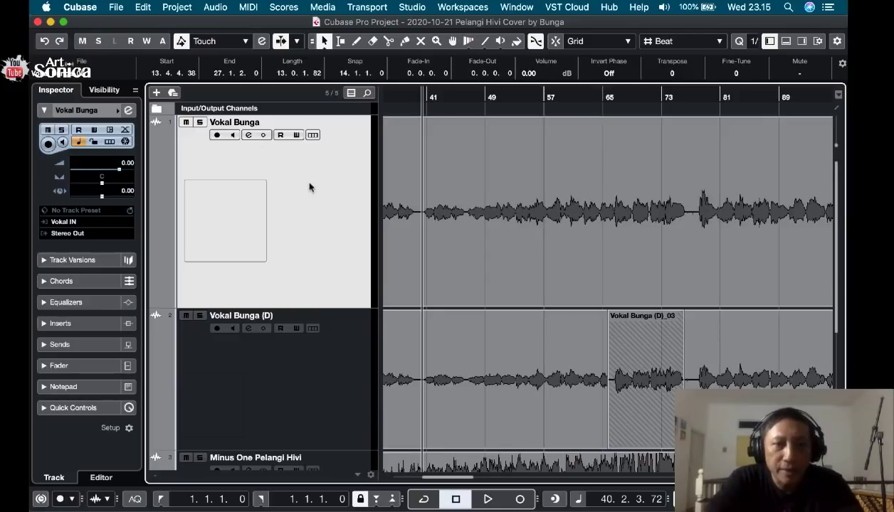
scroll(418, 204, left, 5)
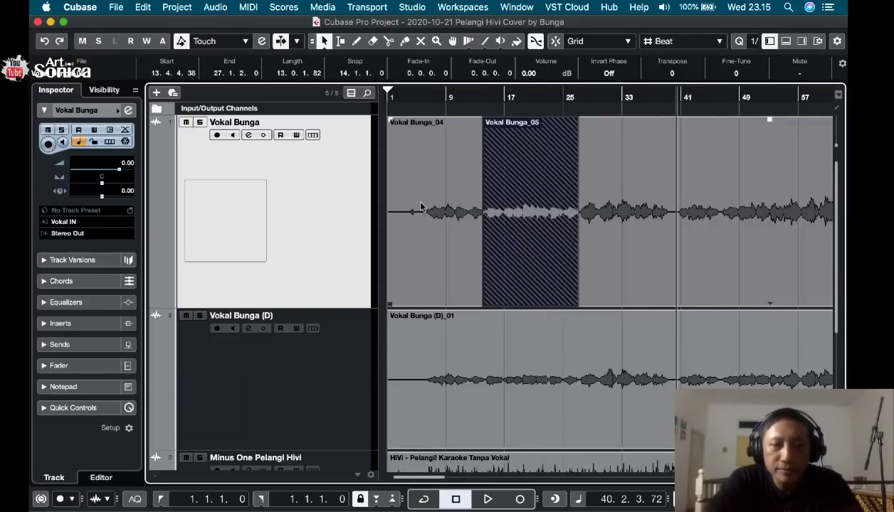
click(399, 95)
click(200, 122)
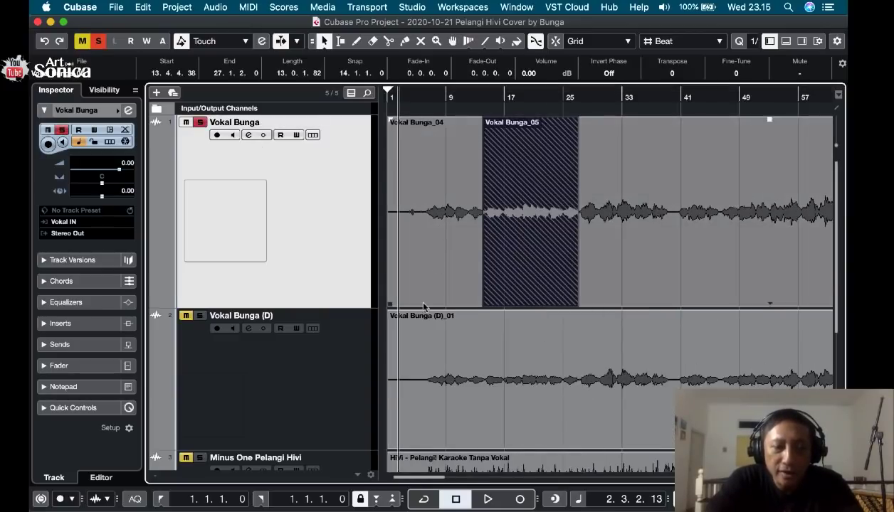
scroll(420, 302, down, 3)
scroll(420, 303, up, 4)
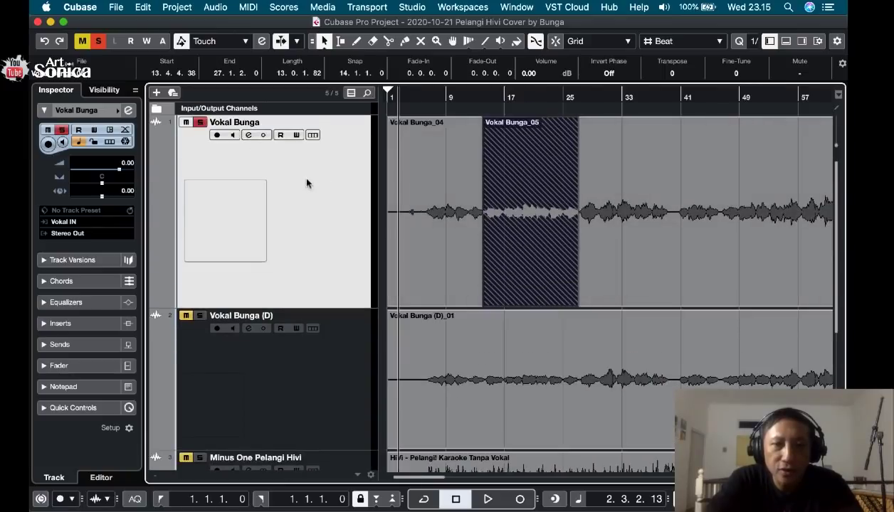
Play back the soloed first vocal track from about bar 2 to hear the noise before the singing starts.
click(399, 96)
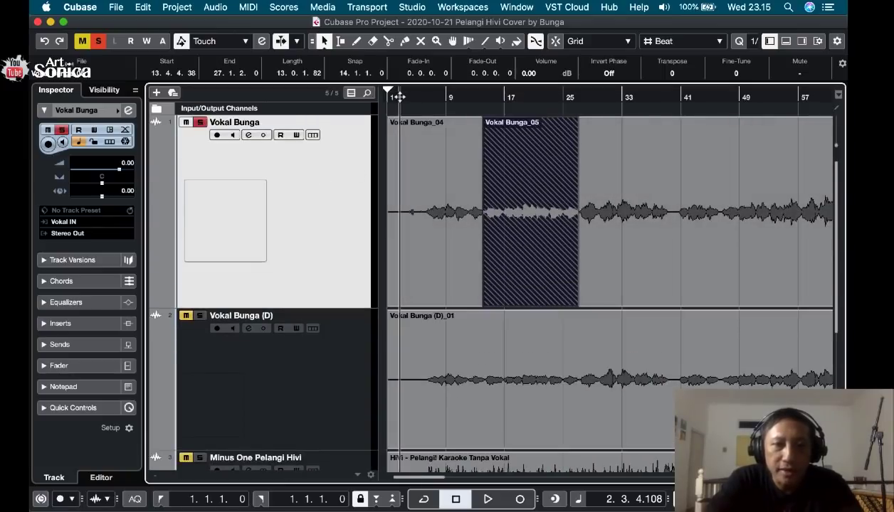
key(space)
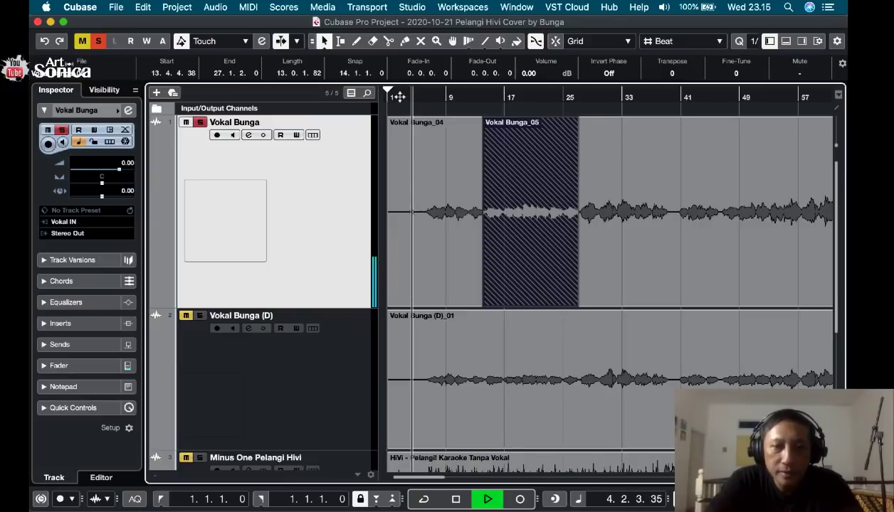
key(space)
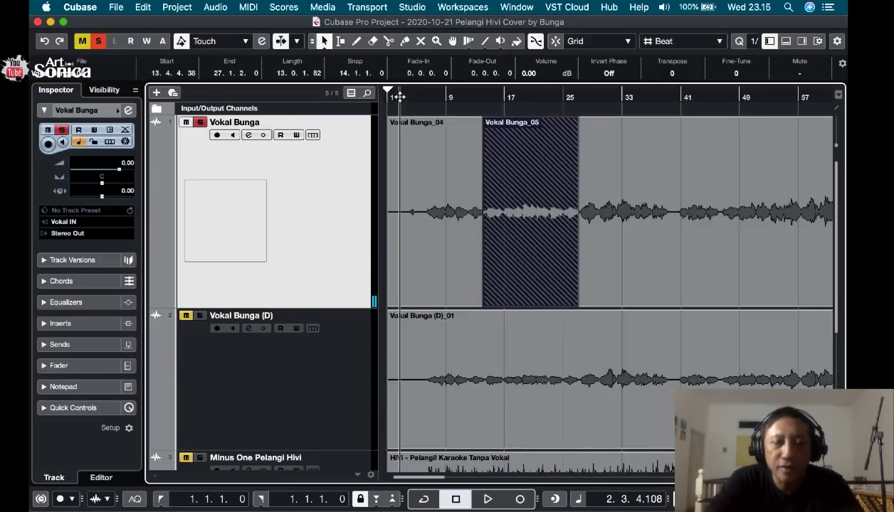
key(space)
key(space)
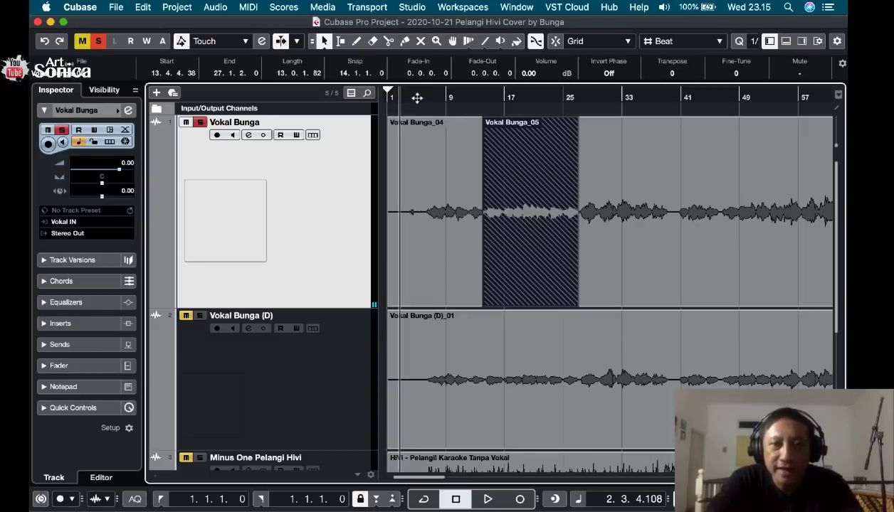
Split the first vocal track's opening clip at about bar 5.3 and erase the part before the cut.
click(419, 100)
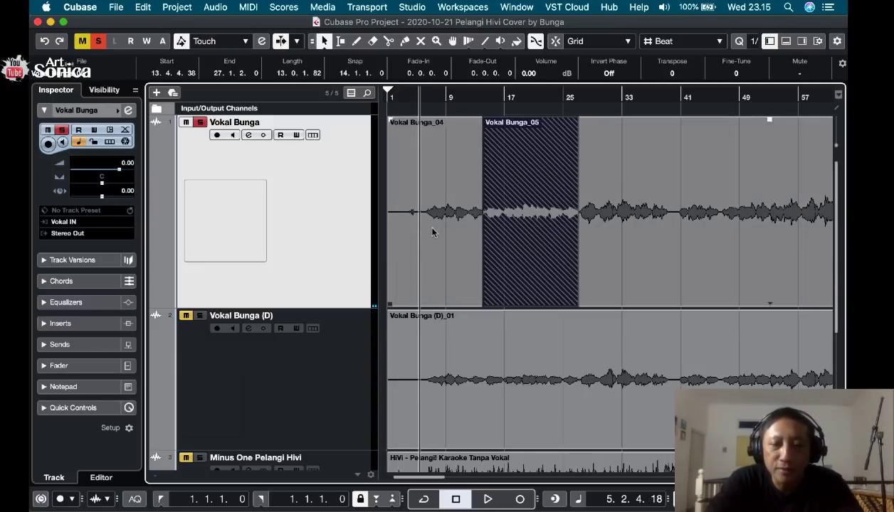
key(h)
key(h)
key(h)
key(h)
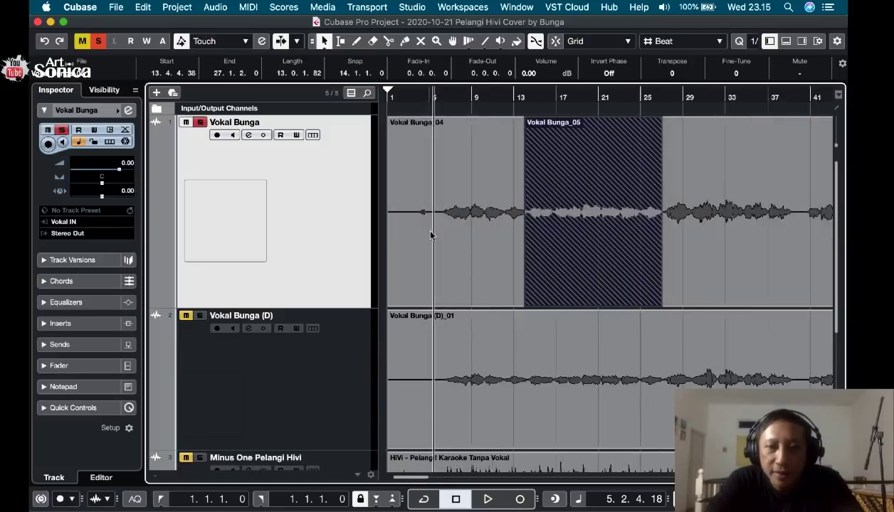
key(h)
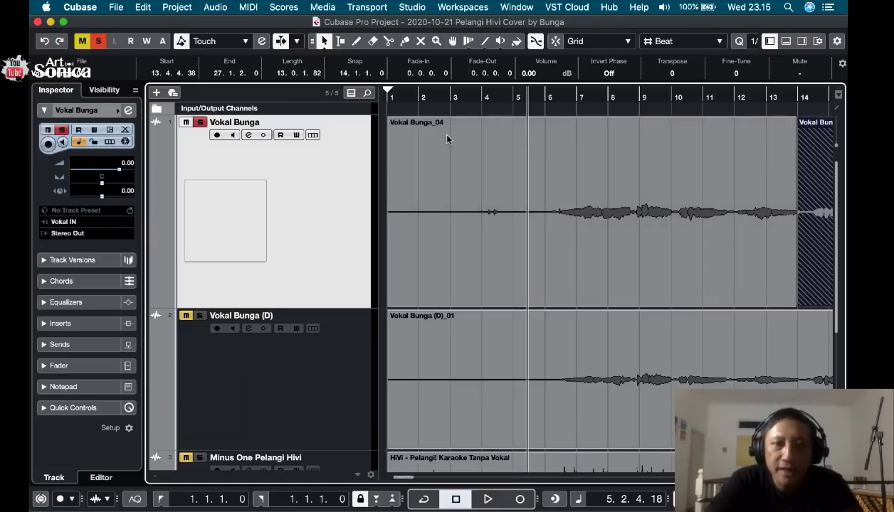
click(388, 42)
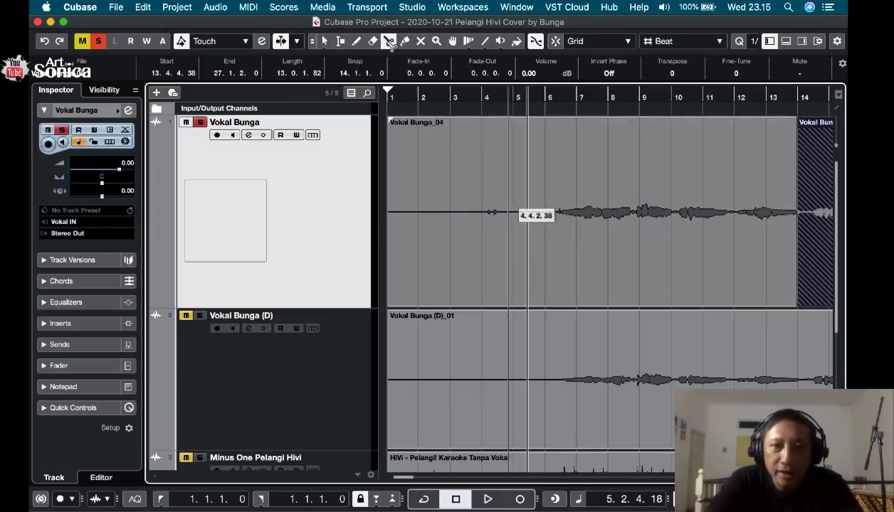
click(539, 217)
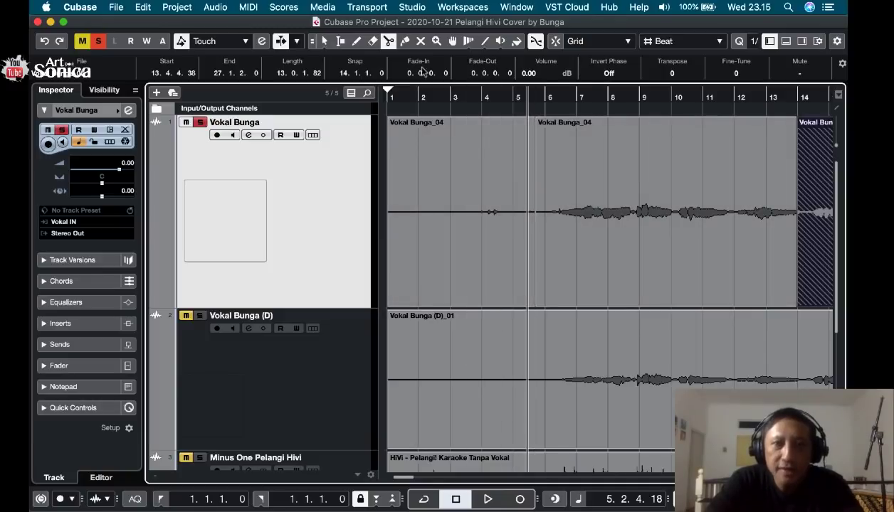
click(372, 42)
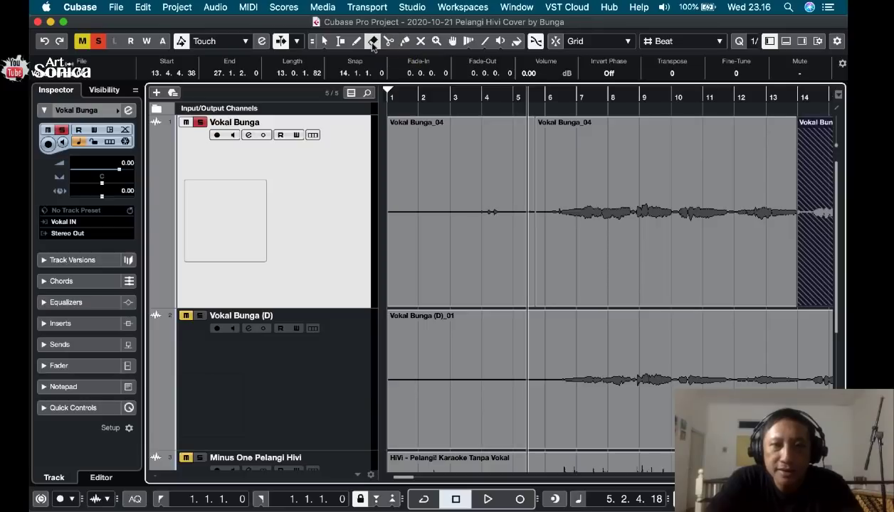
click(456, 229)
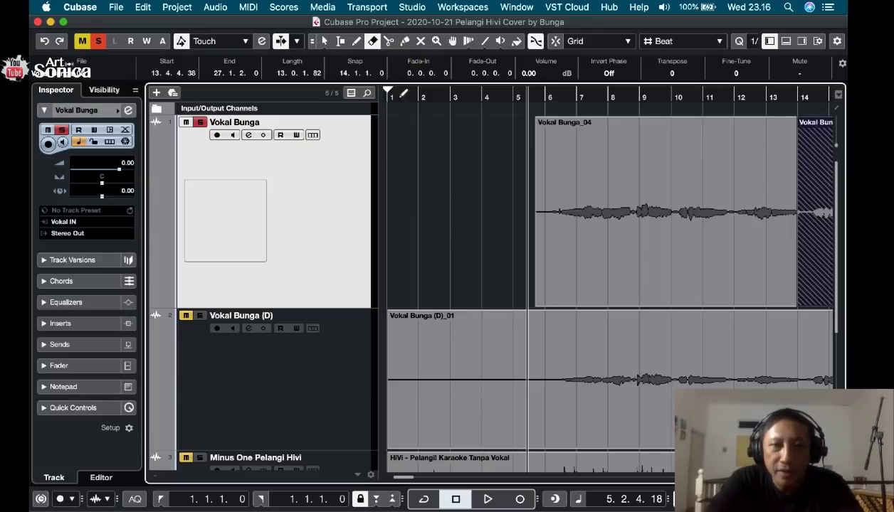
Try out a short fade-in at the start of the first vocal track's remaining clip and remove it again.
click(325, 41)
click(541, 132)
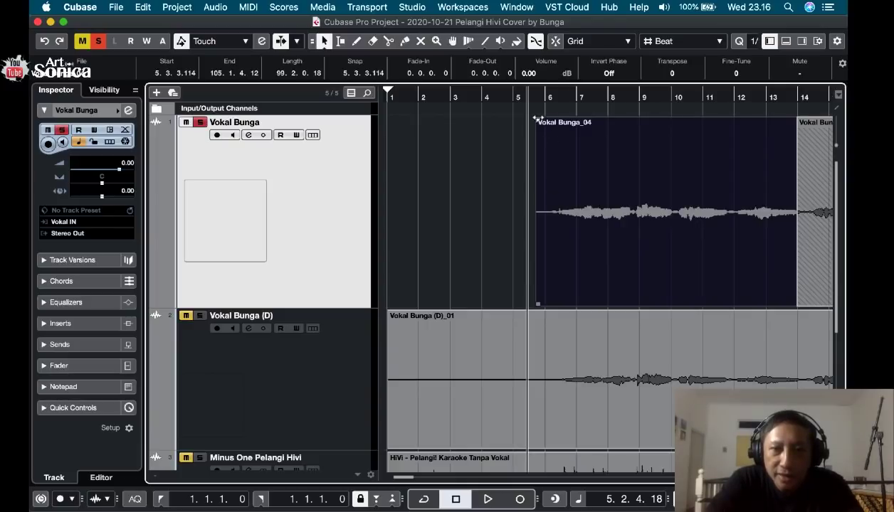
drag(536, 119, 542, 121)
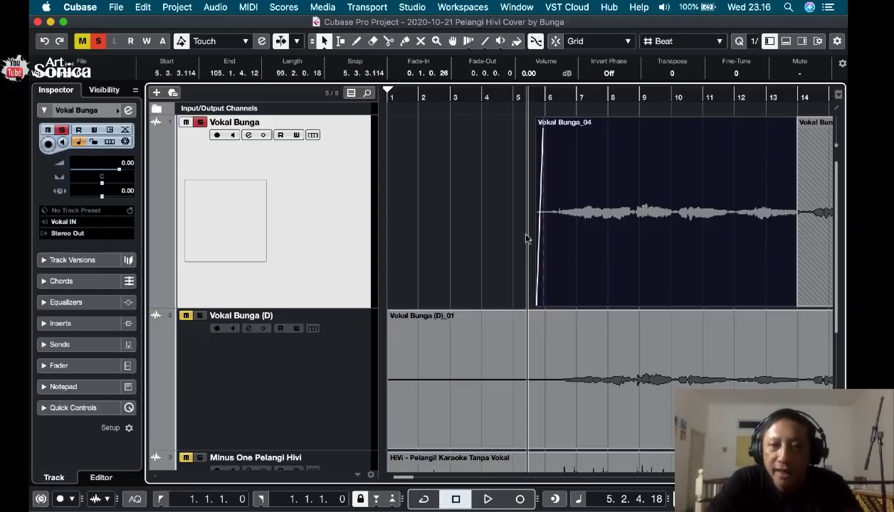
click(526, 235)
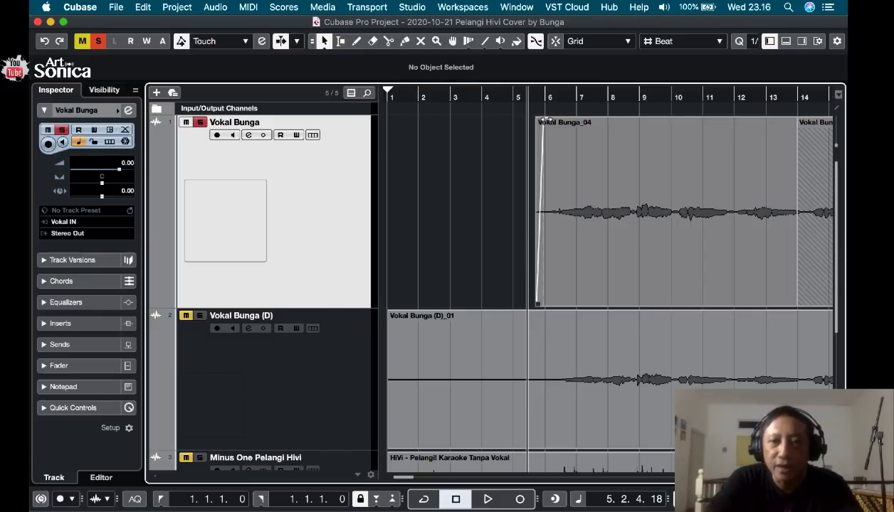
drag(547, 119, 530, 122)
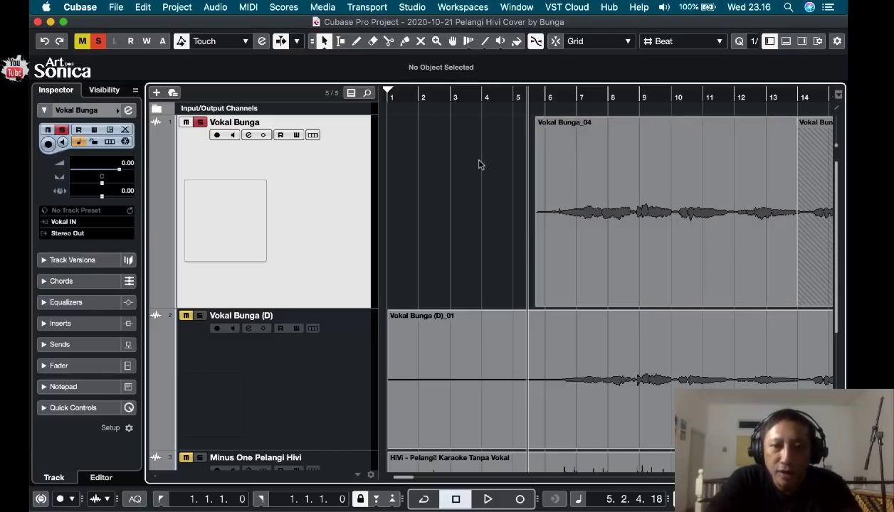
Undo the deletion and the split of the first vocal track's opening clip.
click(143, 8)
click(153, 24)
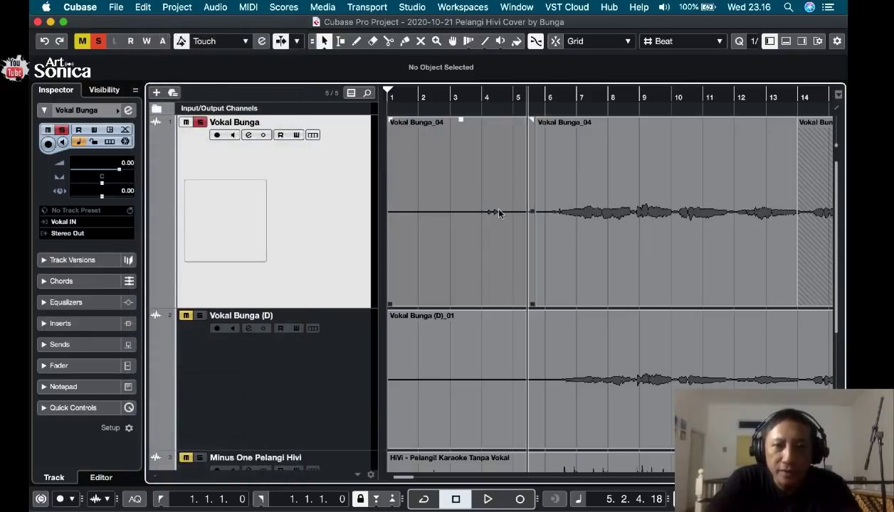
click(143, 7)
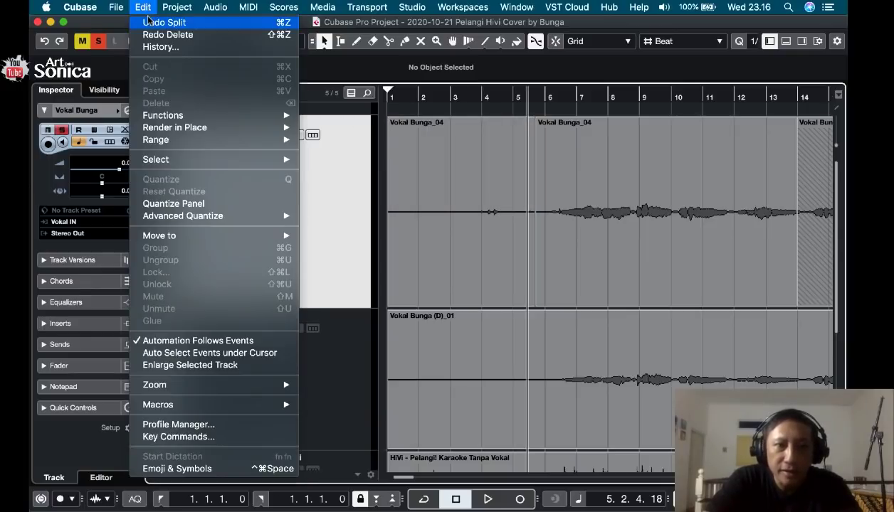
click(156, 23)
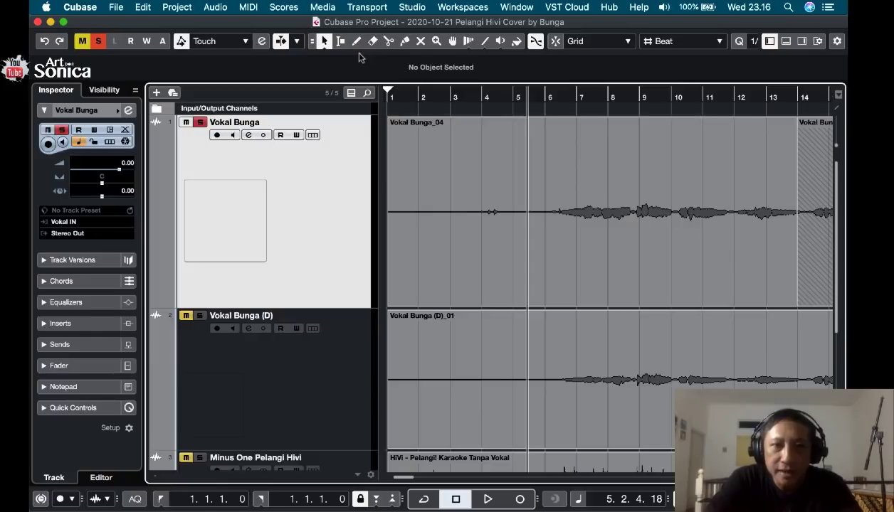
Select the range from bar 1 to bar 6 on the first vocal track and delete it.
click(341, 41)
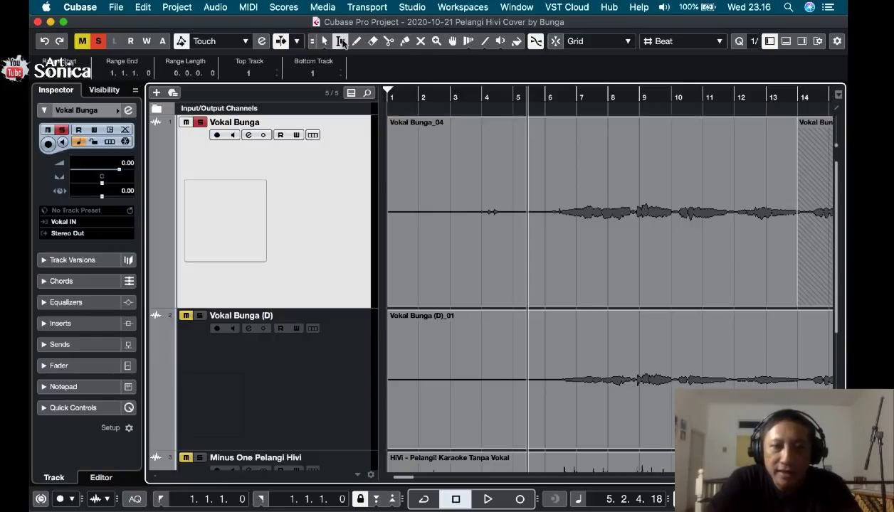
drag(545, 220, 374, 224)
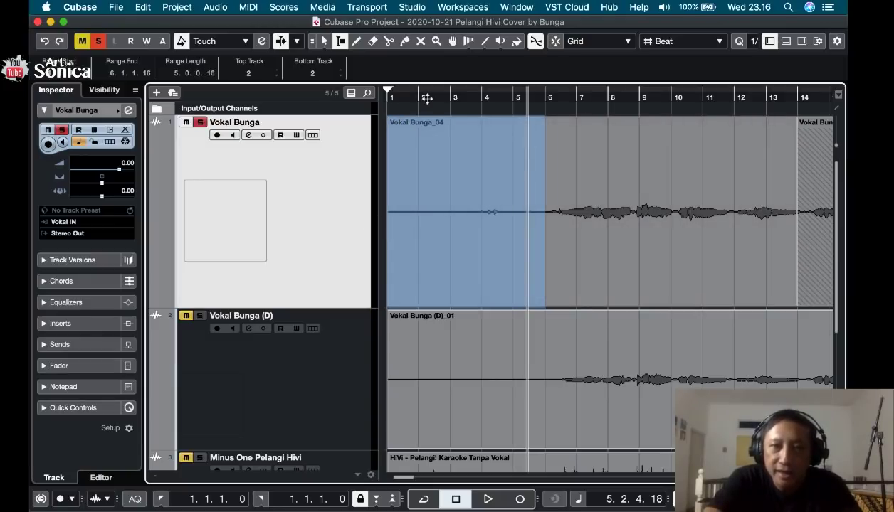
key(Delete)
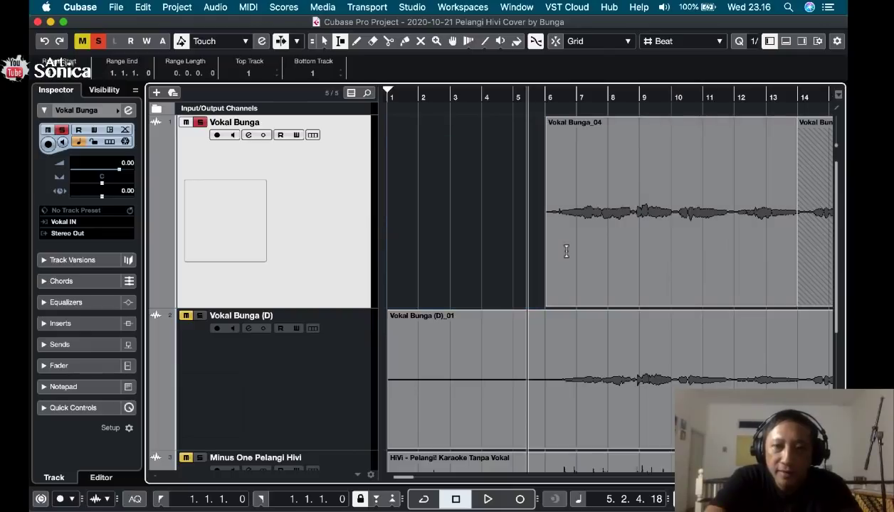
Add a short fade-in at the start of the first vocal track's trimmed clip.
click(533, 97)
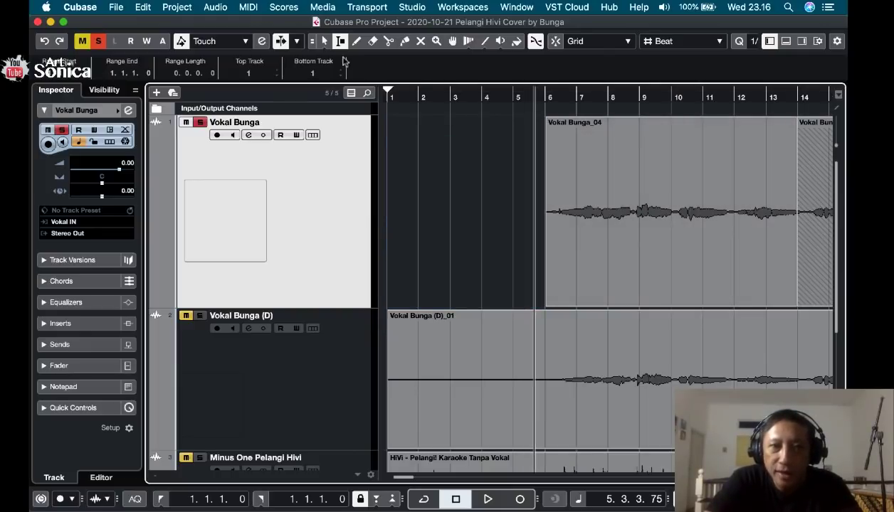
click(324, 41)
click(560, 149)
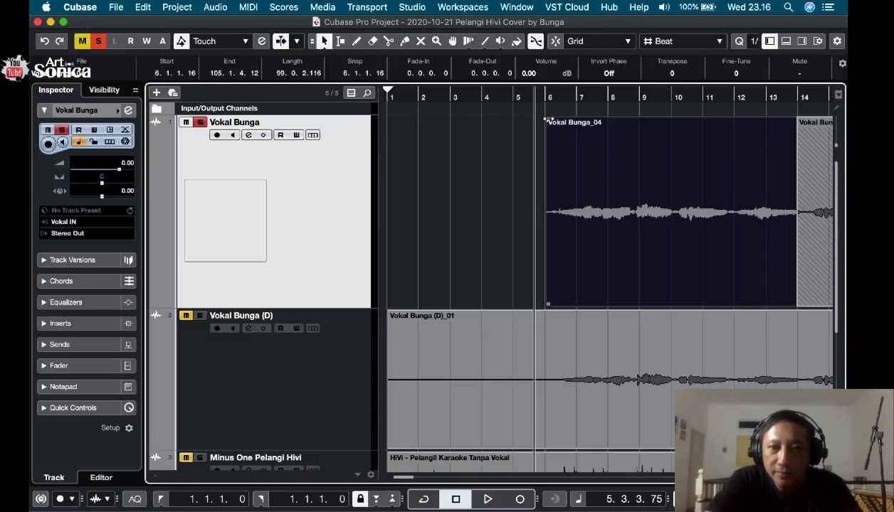
click(522, 170)
Play back the soloed first vocal track from about bar 5.3 across the trimmed clip's new start.
key(space)
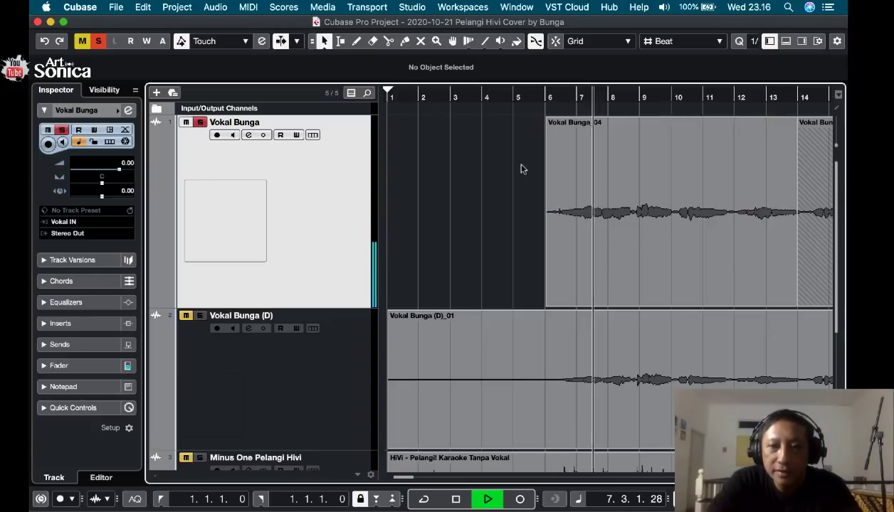
key(space)
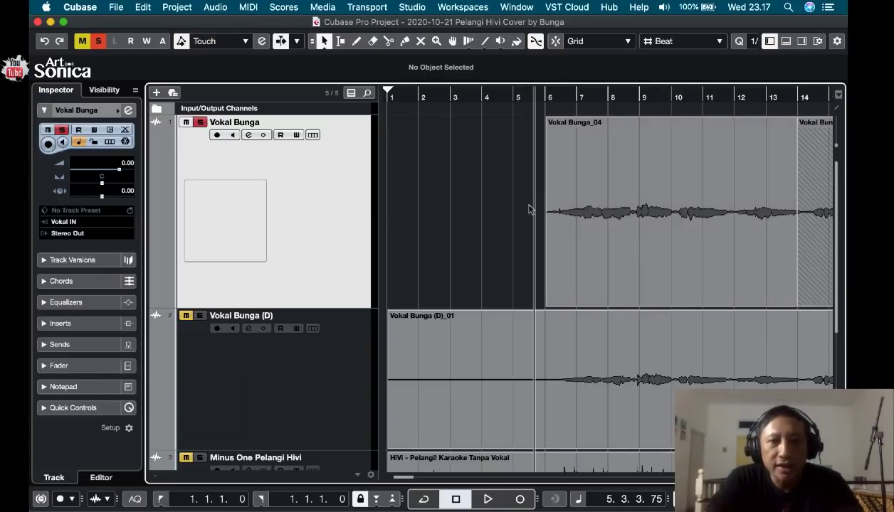
scroll(529, 210, right, 5)
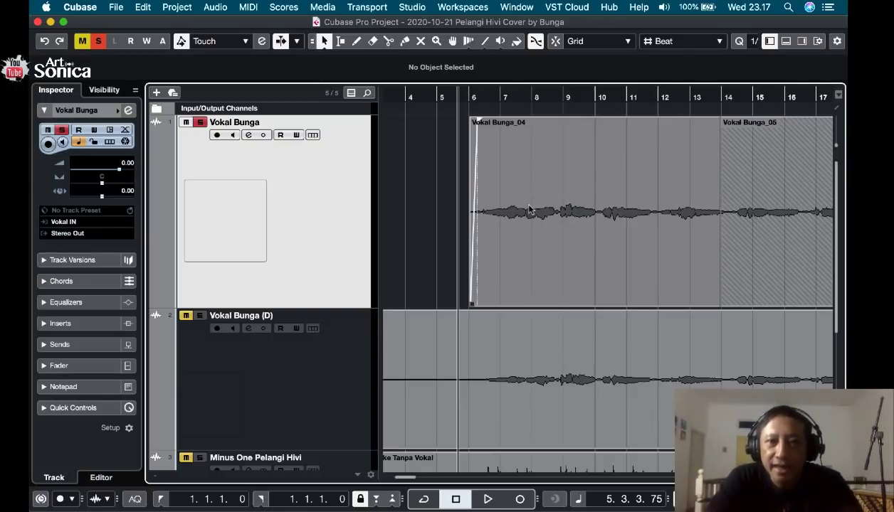
Play back the soloed first vocal track from just before bar 6 until past the clip boundary at bar 14.
click(466, 95)
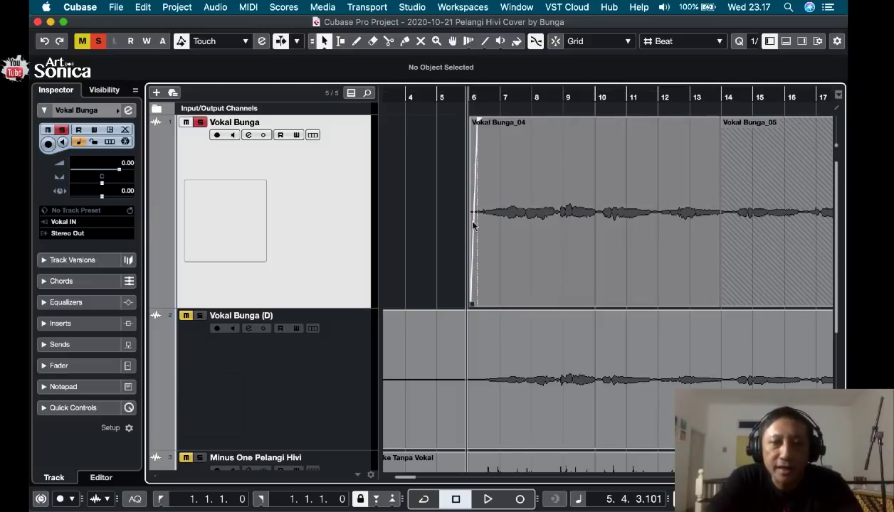
key(space)
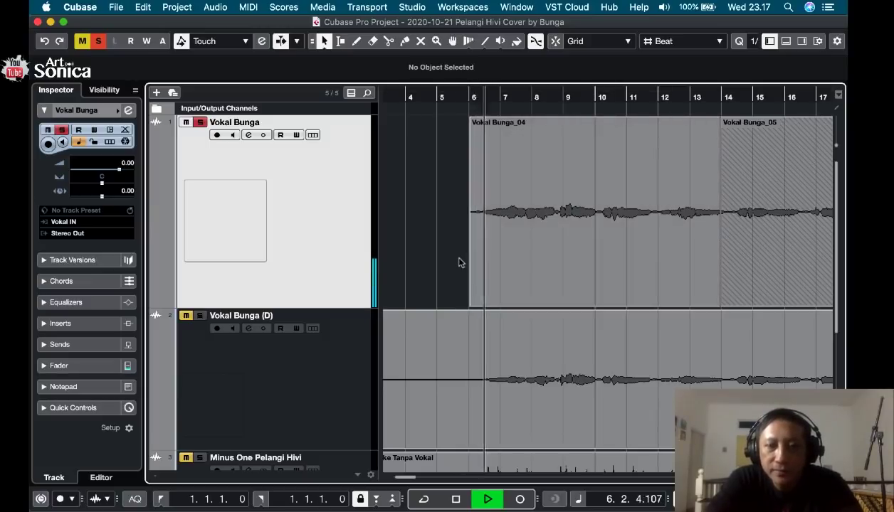
scroll(468, 266, down, 1)
scroll(468, 266, right, 3)
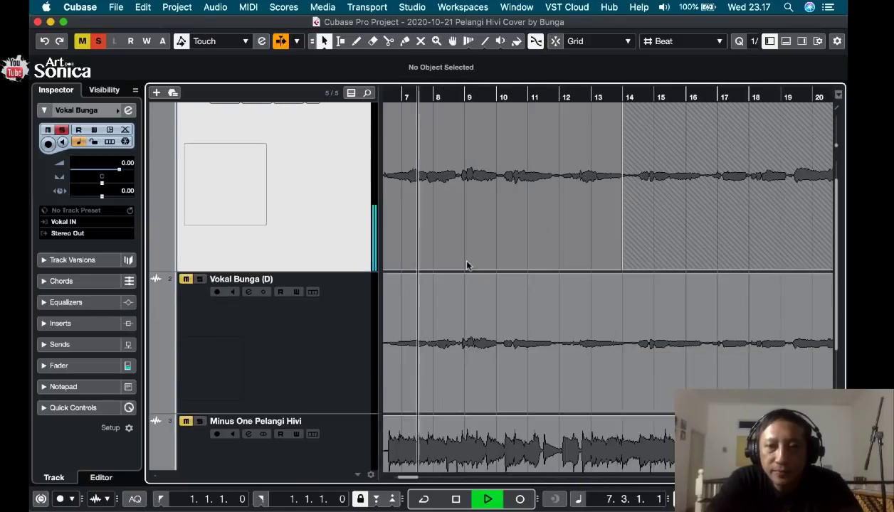
scroll(469, 265, left, 1)
scroll(467, 266, up, 1)
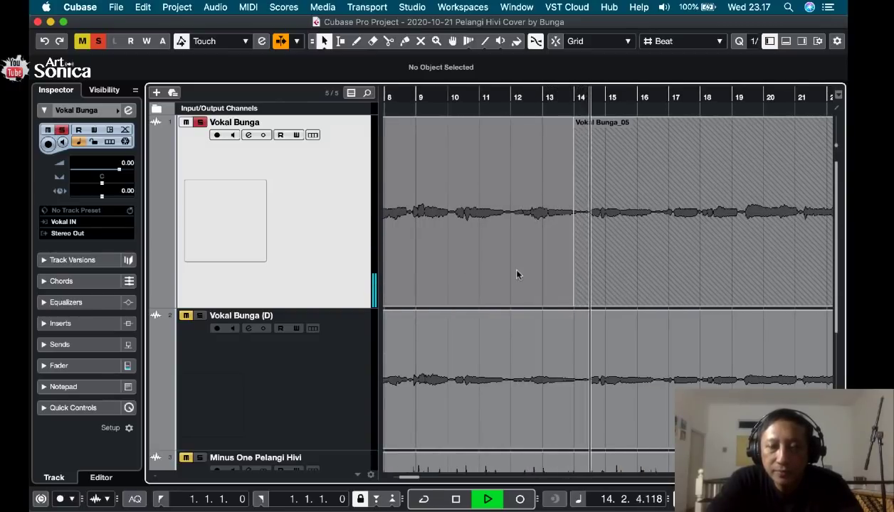
key(space)
Replay the first vocal track from about bar 13.3 across the start of the overlapping clip _05 near bar 14.
click(562, 99)
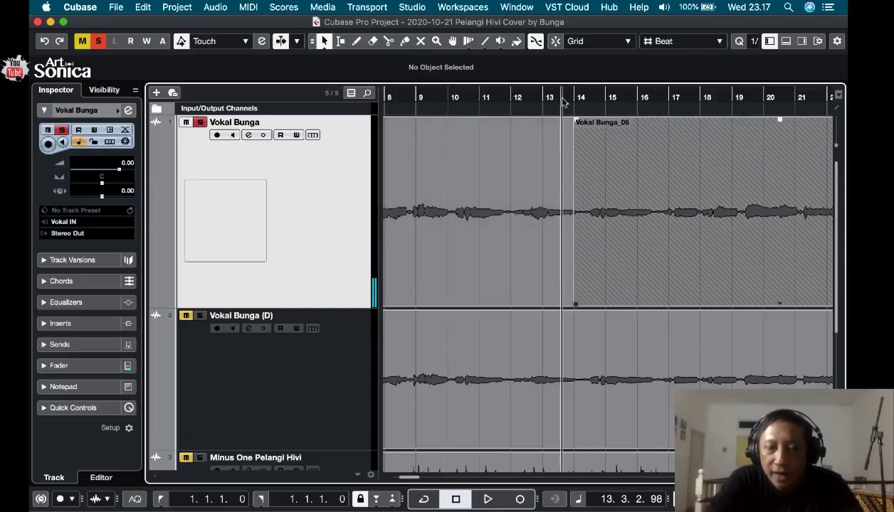
key(space)
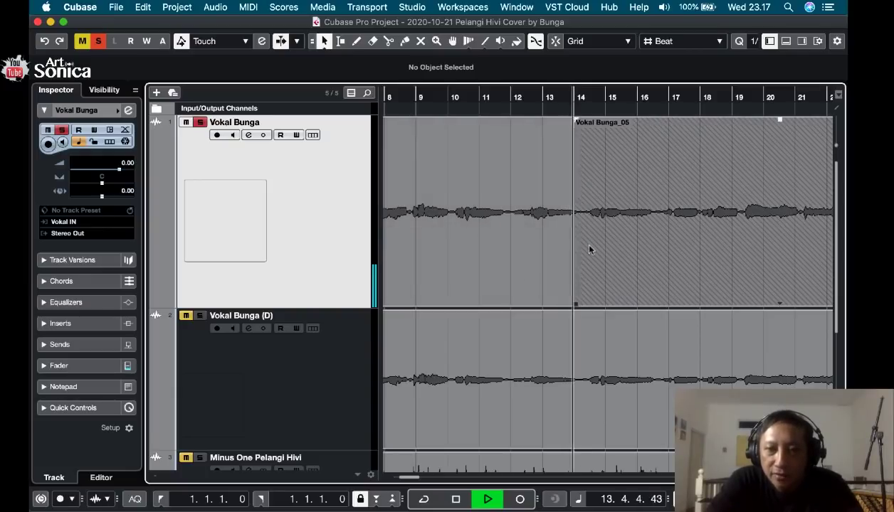
key(space)
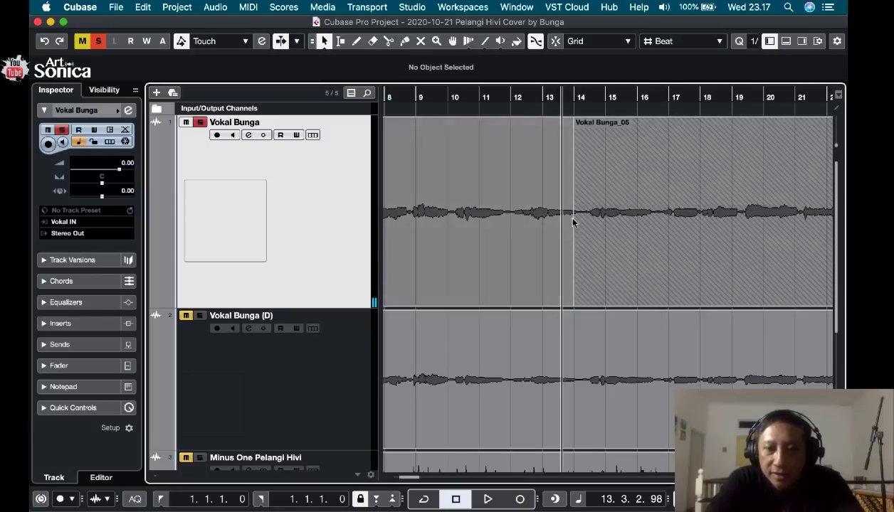
Trim the start of clip _05 on the first vocal track to 14.1.3.87.
key(h)
key(h)
key(h)
key(h)
key(h)
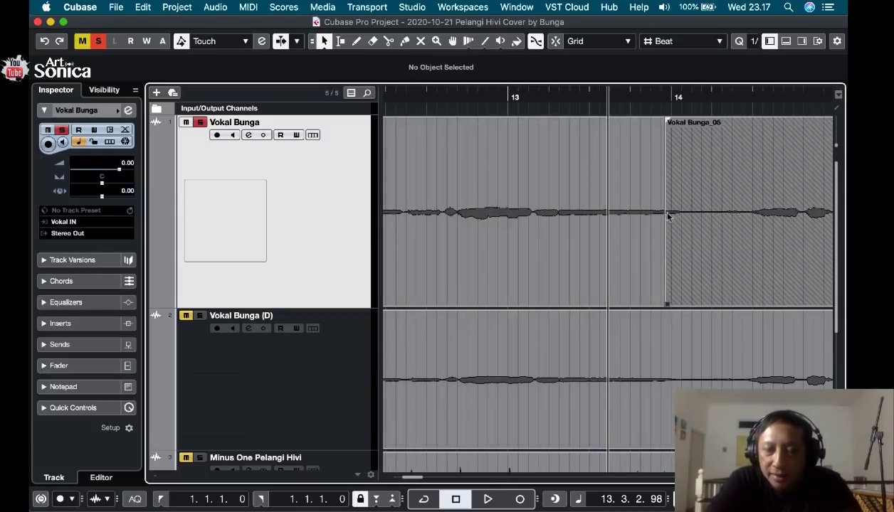
scroll(650, 253, right, 2)
scroll(650, 253, down, 1)
scroll(665, 249, up, 1)
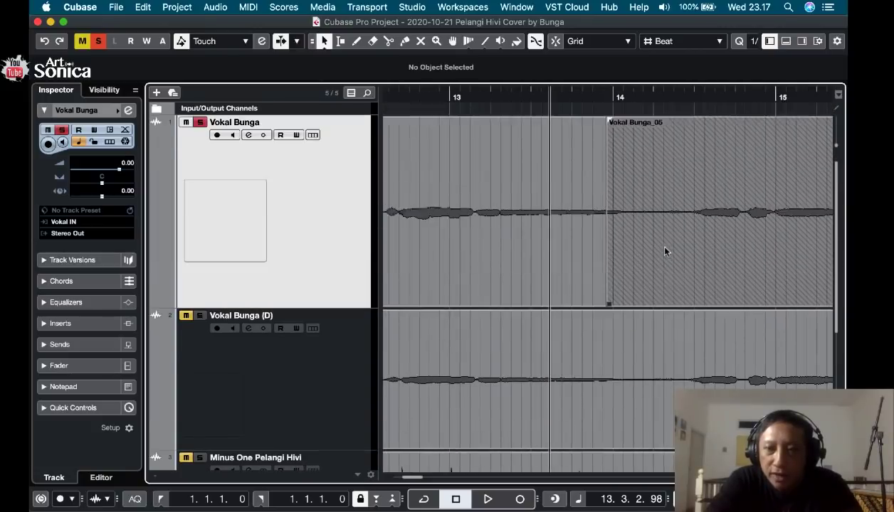
scroll(665, 250, right, 1)
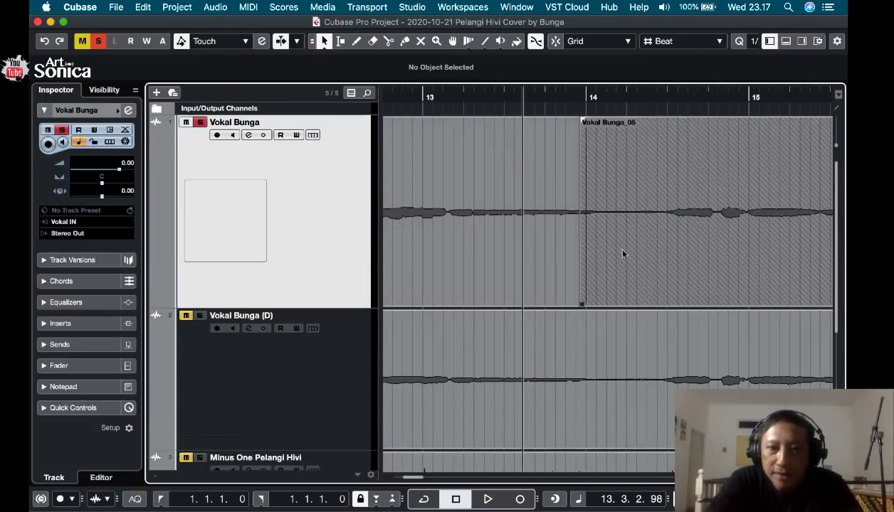
click(580, 304)
mouse_move(580, 305)
mouse_down()
mouse_move(588, 304)
mouse_move(549, 296)
mouse_move(570, 293)
mouse_up()
click(556, 43)
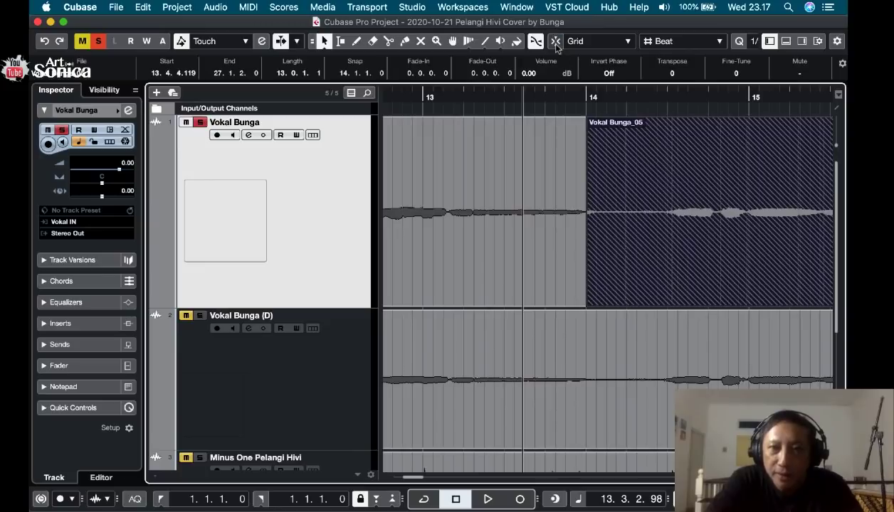
drag(587, 306, 613, 310)
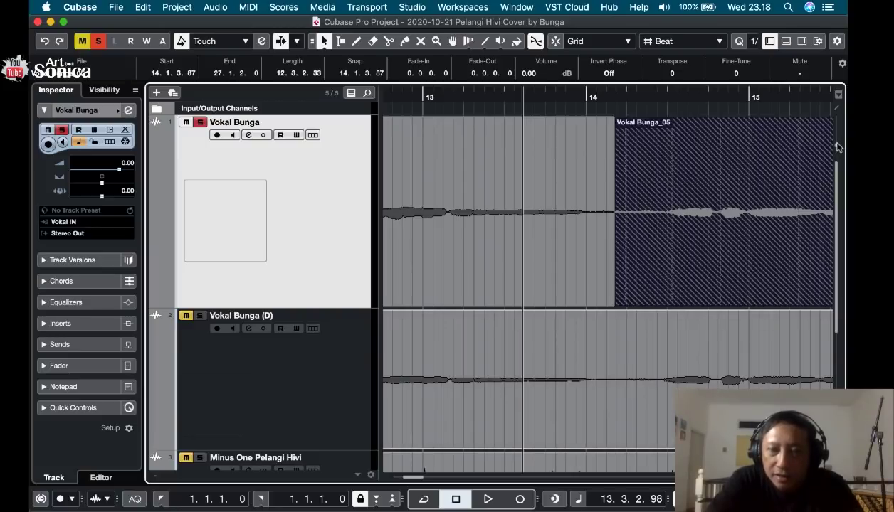
Enlarge the waveform display and refine clip _05's start to 14.1.2.63, playing across the transition before and after the change.
drag(837, 142, 838, 138)
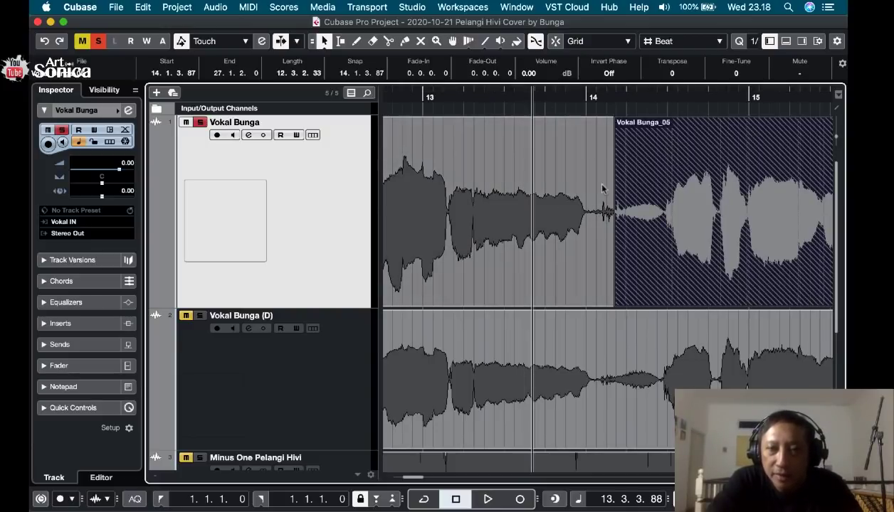
key(space)
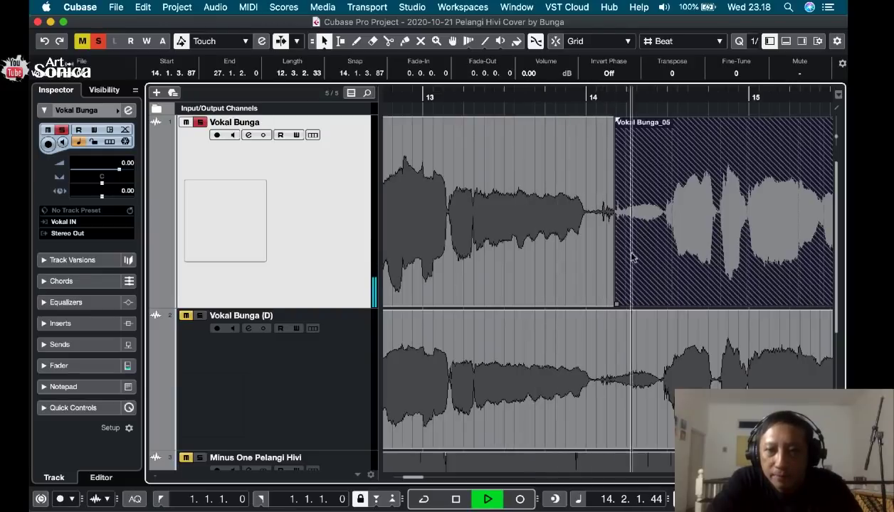
key(space)
mouse_move(616, 305)
mouse_down()
mouse_move(584, 304)
mouse_move(602, 304)
mouse_up()
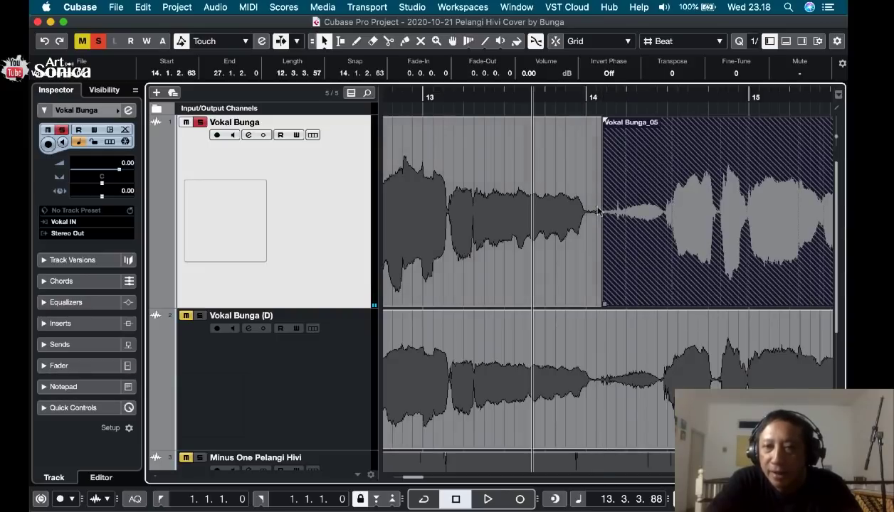
key(space)
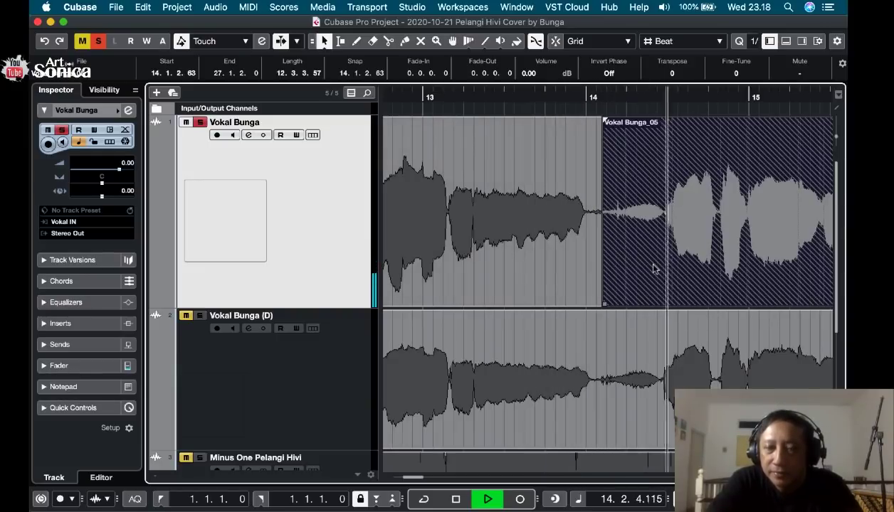
key(space)
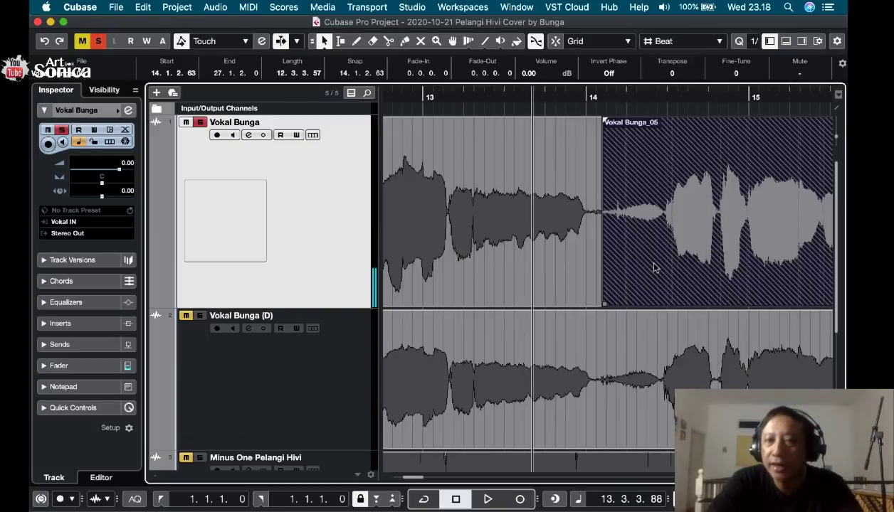
Examine how clip _05 overlaps the long clip _04 on the first vocal track, selecting each clip in turn.
click(587, 272)
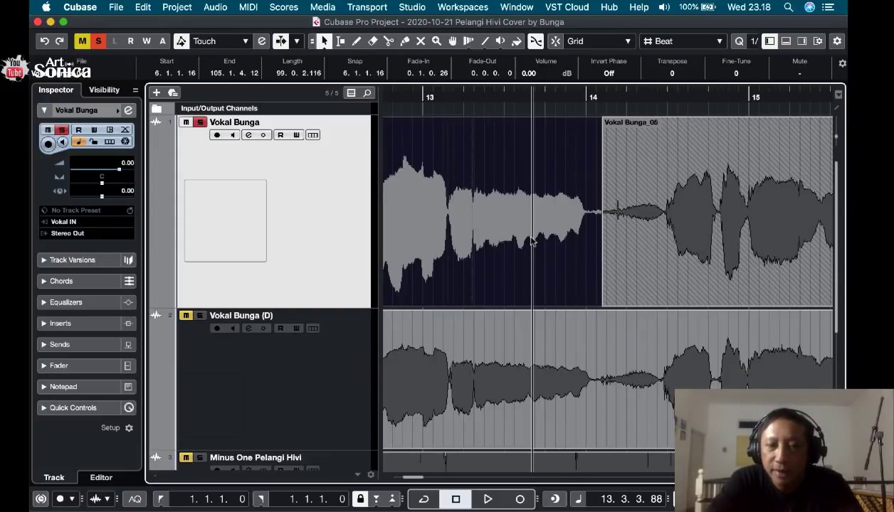
key(g)
key(g)
key(g)
key(g)
key(g)
key(g)
key(g)
key(g)
key(g)
key(g)
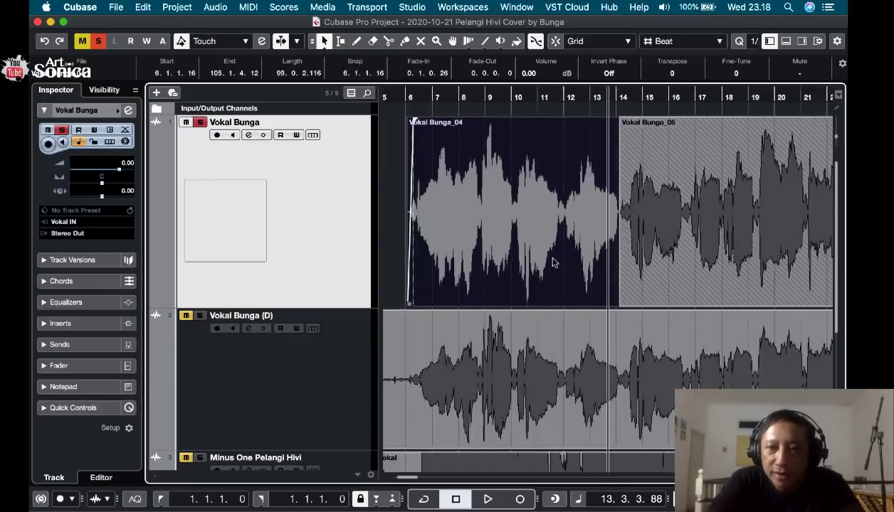
key(g)
key(g)
scroll(555, 263, right, 4)
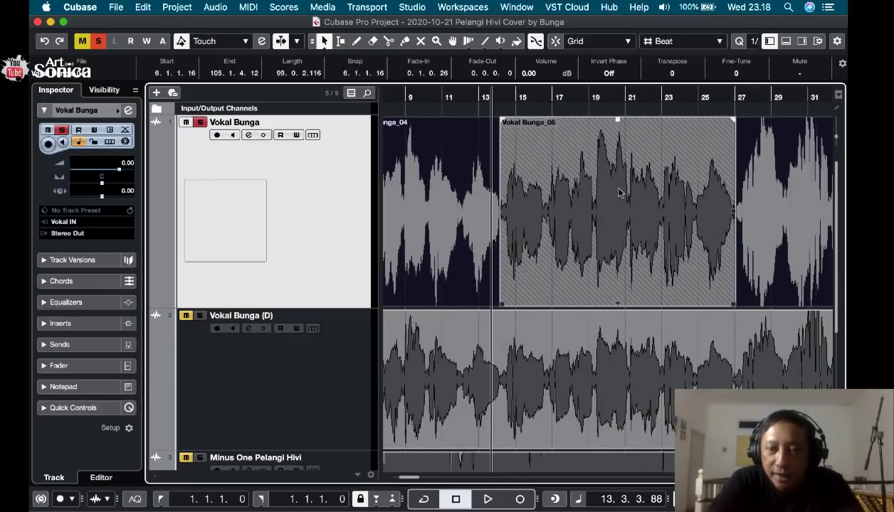
click(678, 192)
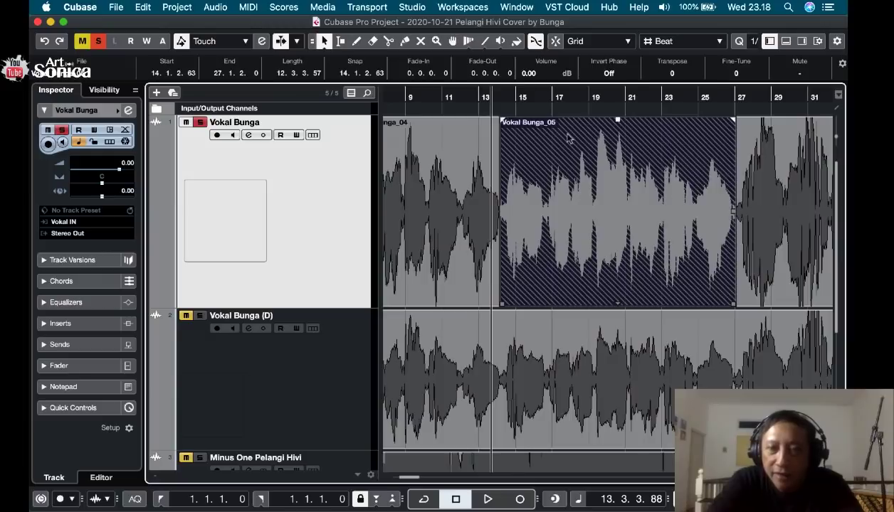
scroll(567, 137, up, 3)
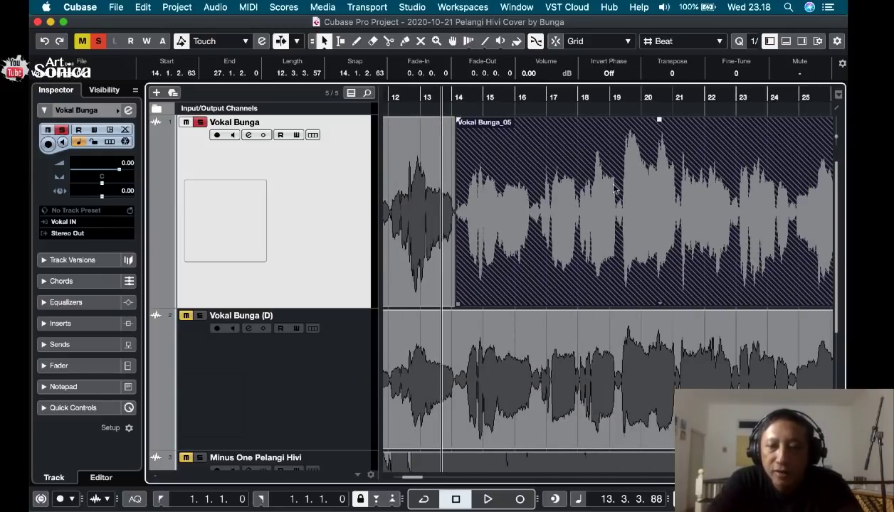
scroll(616, 188, down, 6)
click(411, 213)
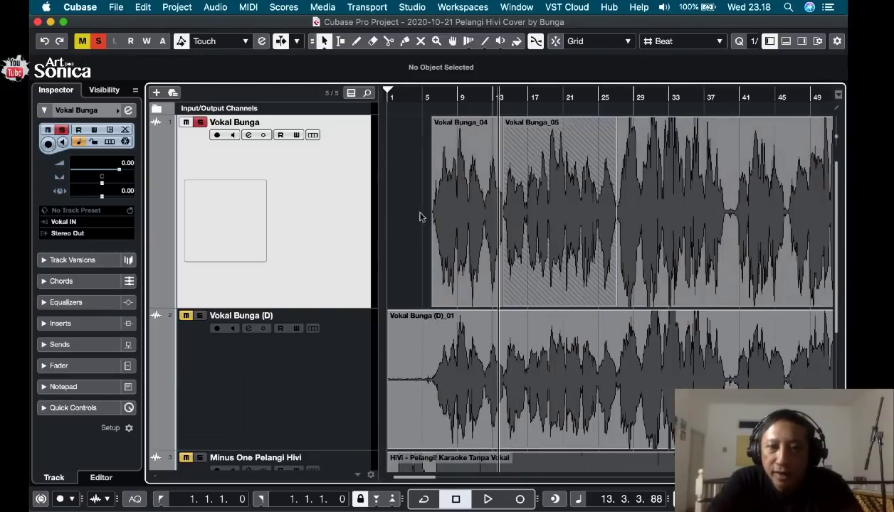
Bring the long clip _04 to the front over the overlapping clip _05 on the first vocal track.
click(549, 221)
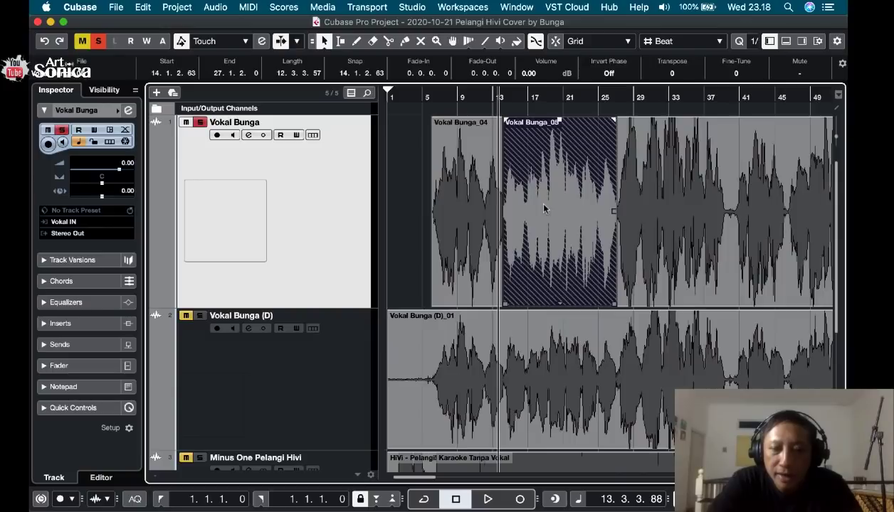
right_click(544, 207)
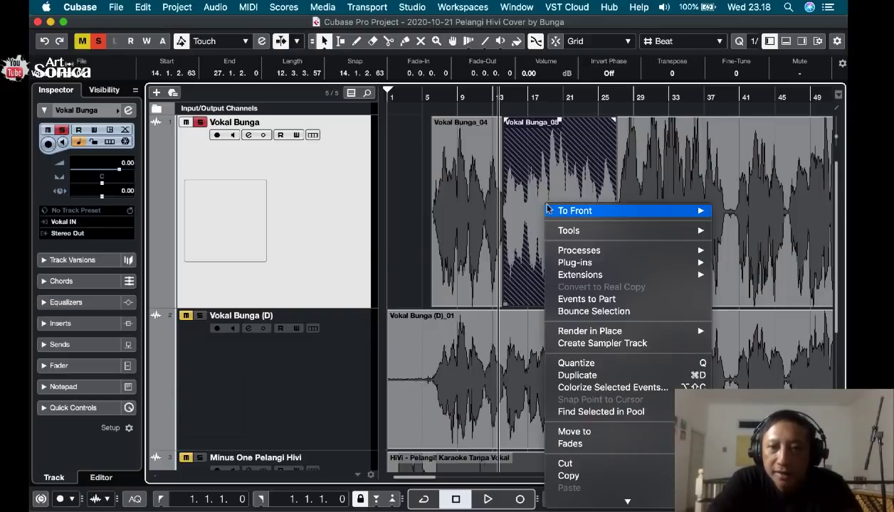
mouse_move(565, 213)
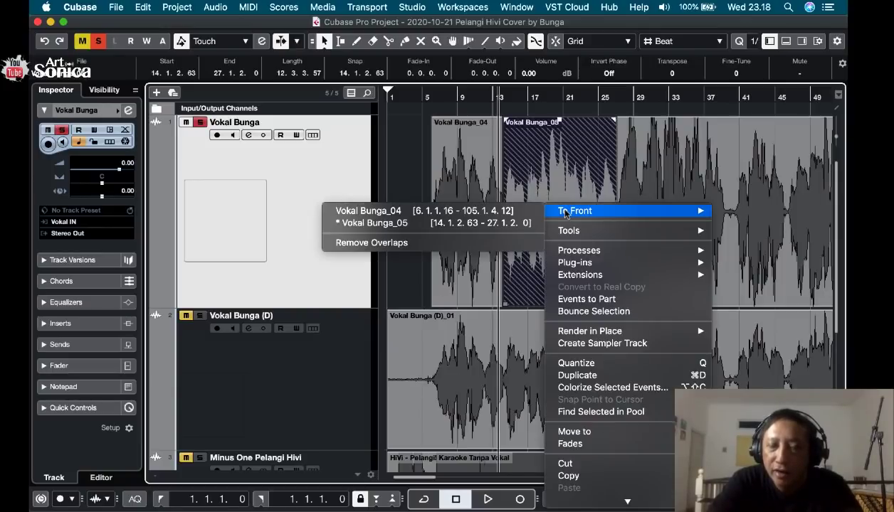
click(530, 175)
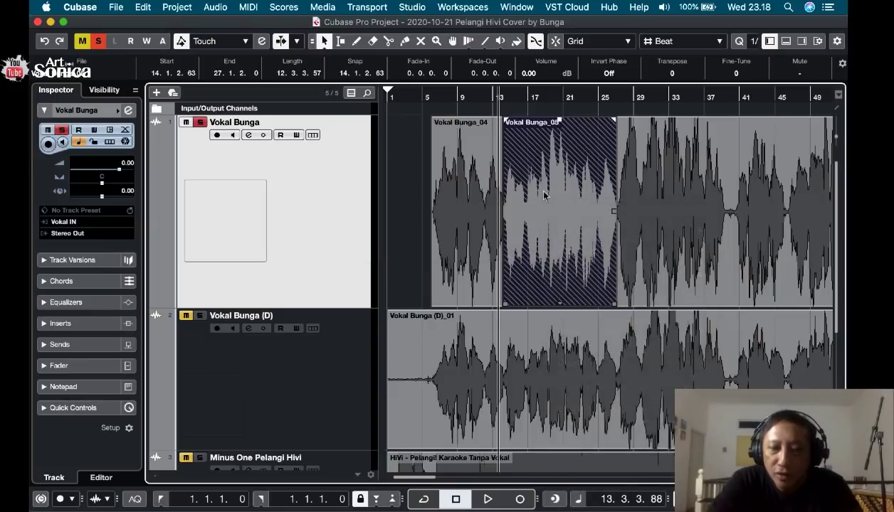
right_click(544, 195)
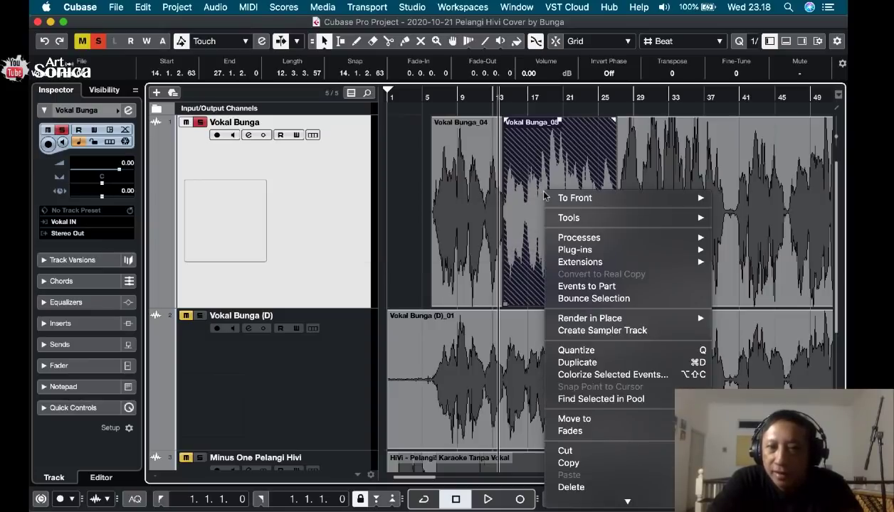
mouse_move(568, 202)
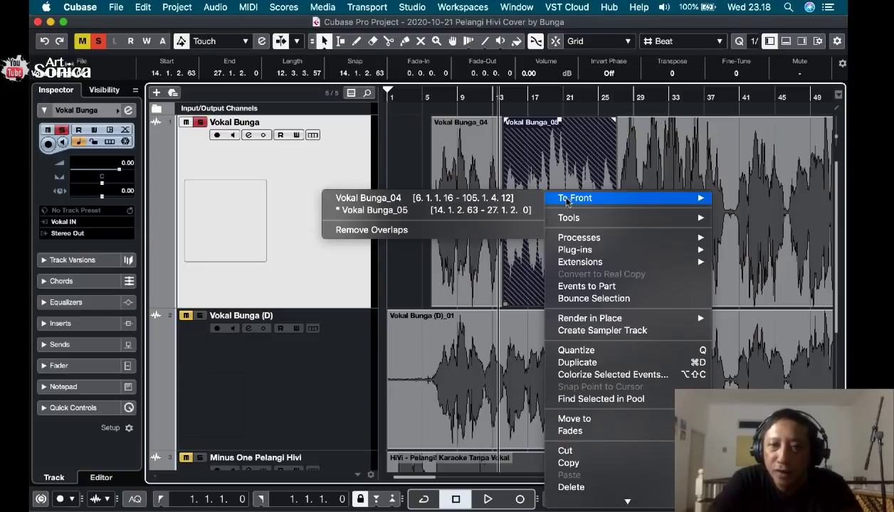
click(460, 198)
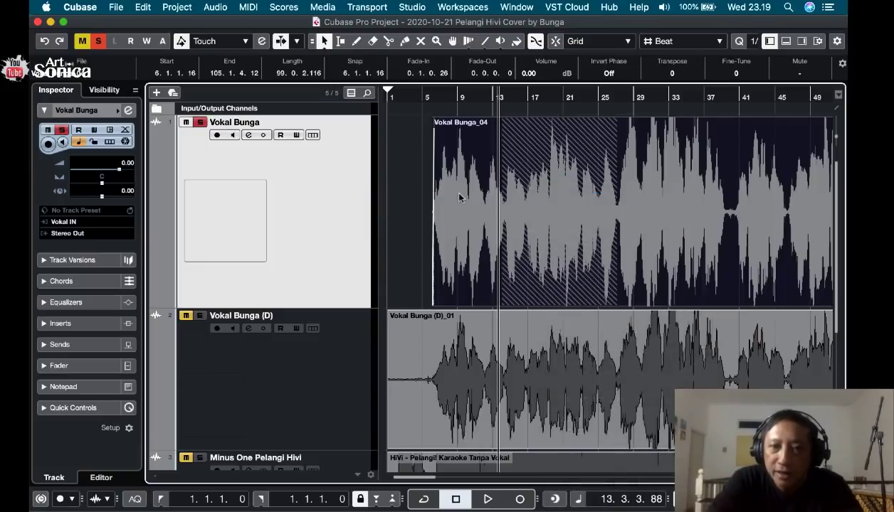
Play the first vocal track from about bar 13.3 into the overlap, and place the playback cursor at 14.1.3.51.
click(402, 168)
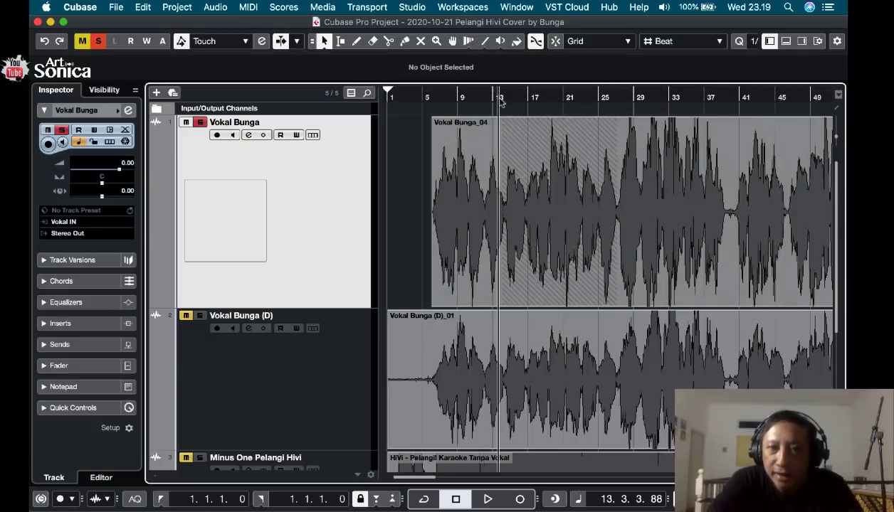
key(space)
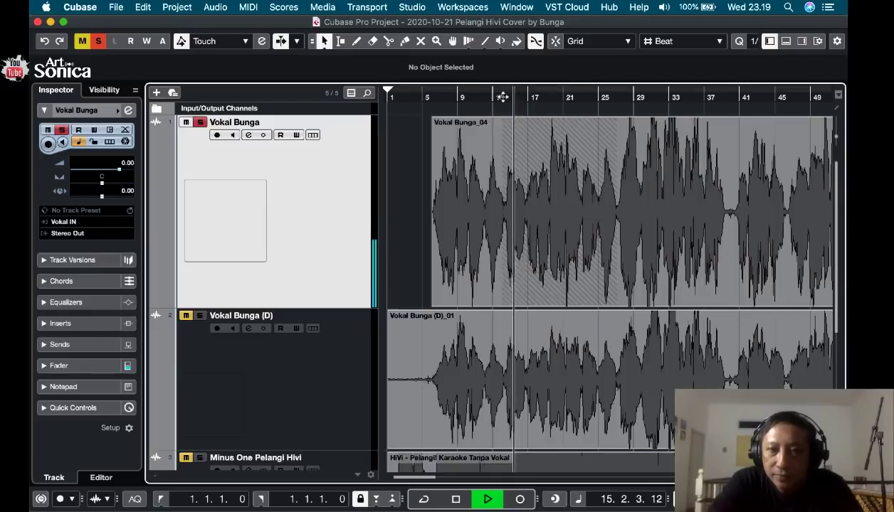
key(space)
click(503, 97)
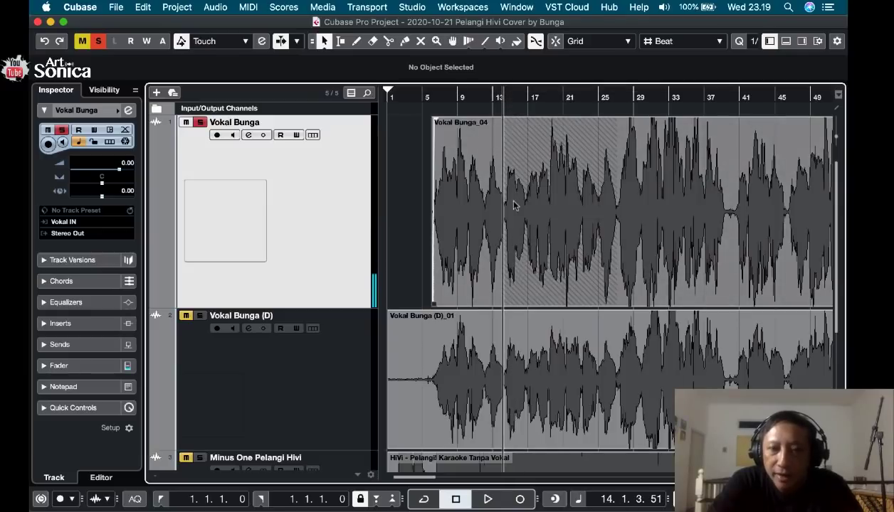
Bring clip _05 to the front of the overlap on the first vocal track.
right_click(524, 228)
mouse_move(534, 230)
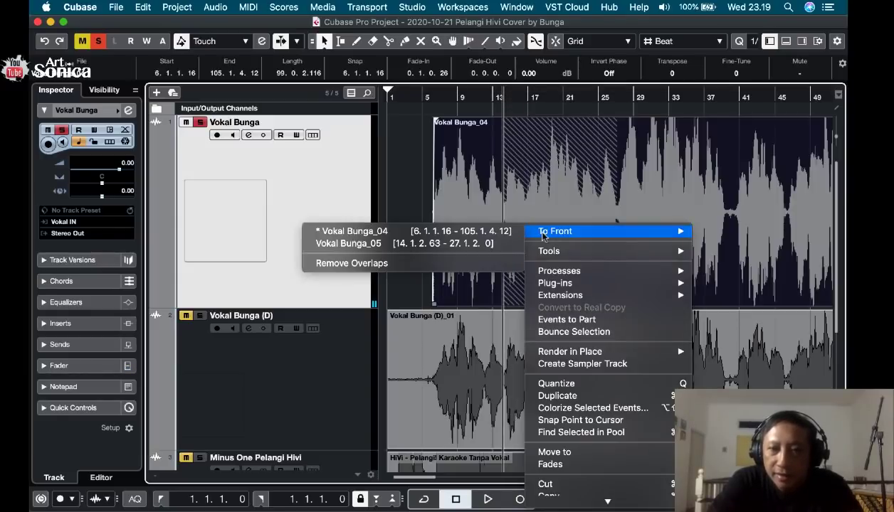
click(464, 244)
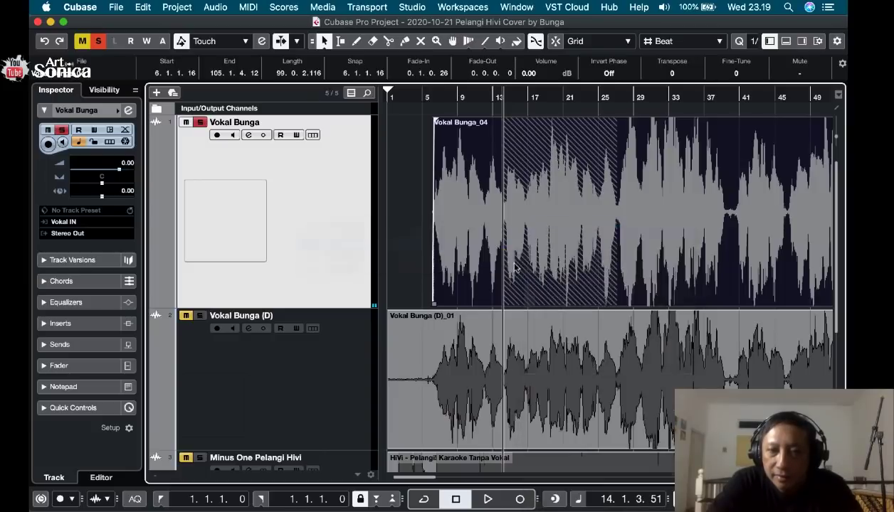
Play the overlap on the first vocal track from 14.1.3.51 with clip _05 in front, and place the playback cursor at 16.3.4.14.
key(space)
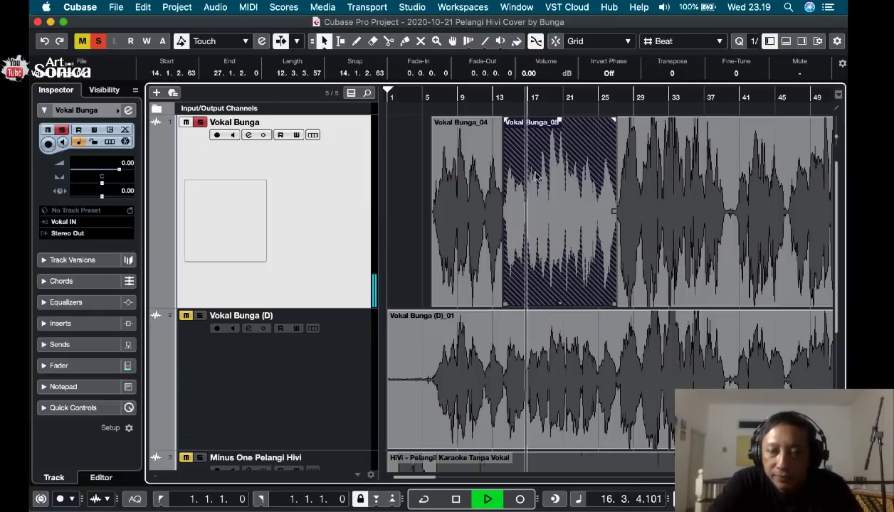
key(space)
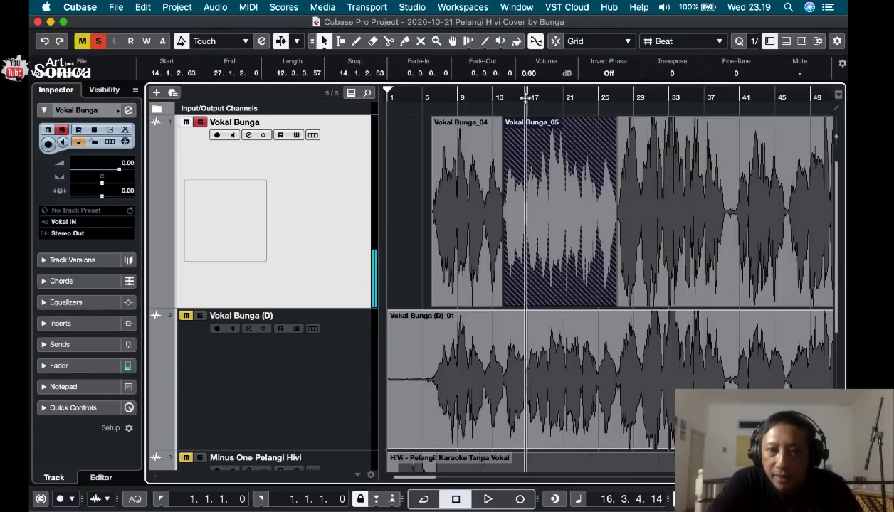
Bring the long clip _04 to the front over clip _05, play it from 16.3.4.14, and clear the selection.
right_click(527, 237)
mouse_move(542, 240)
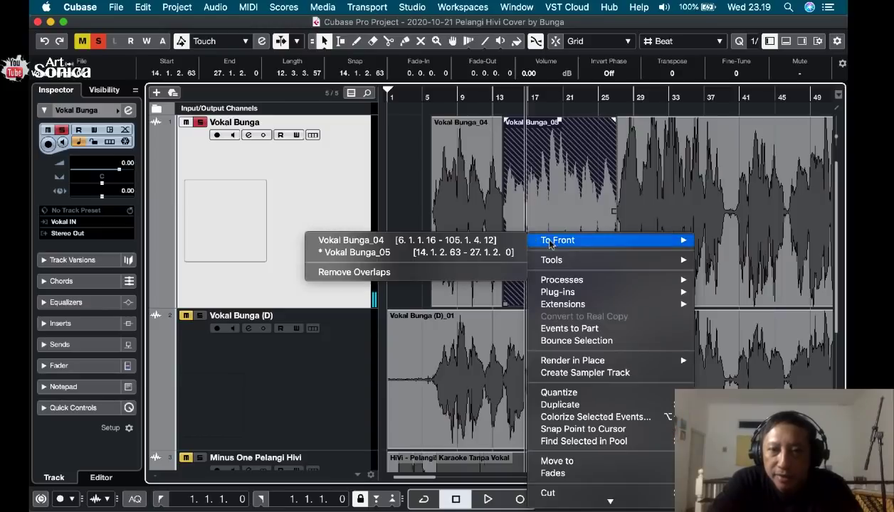
click(474, 242)
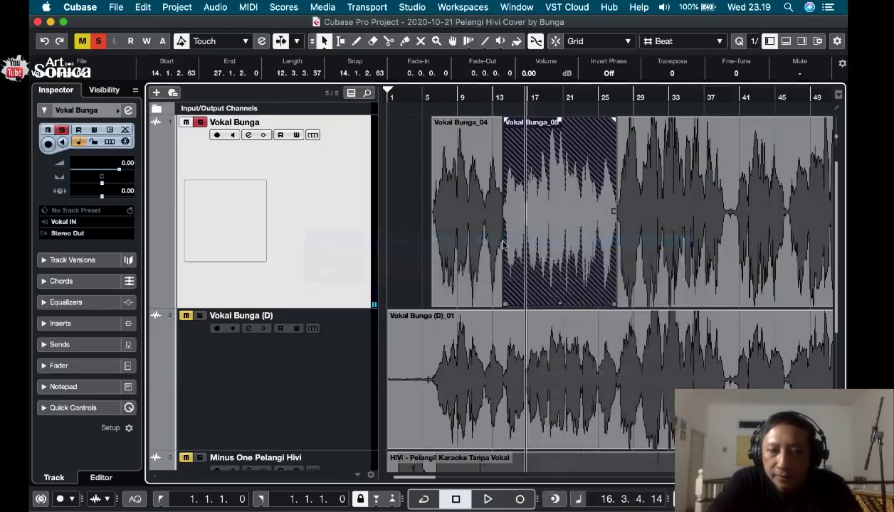
key(space)
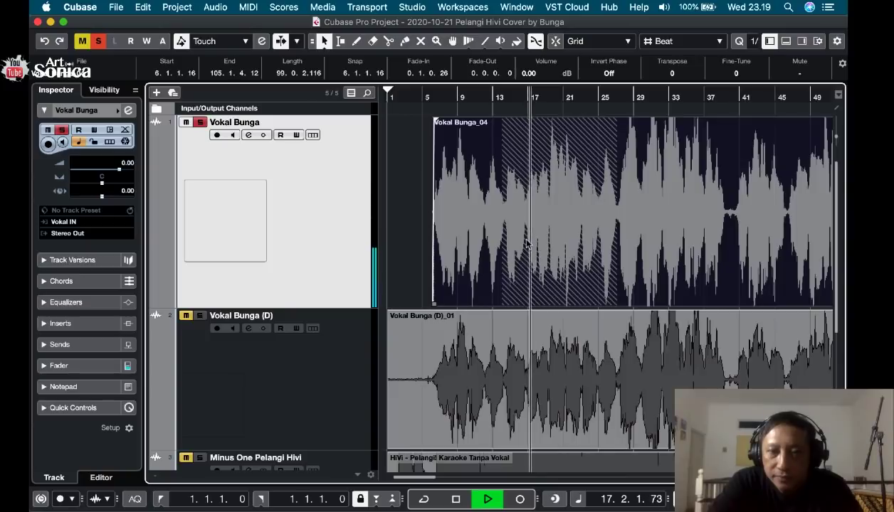
key(space)
click(411, 209)
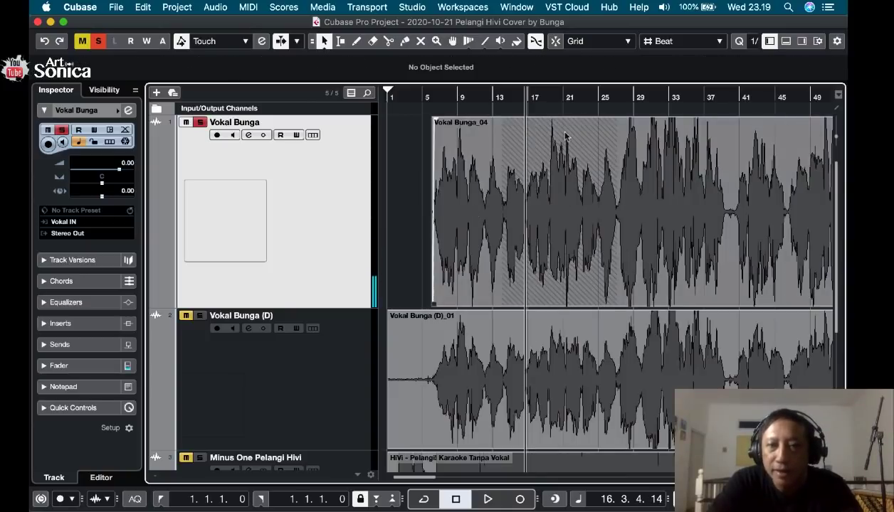
Play clip _04 inside the overlap from about bar 19, and place the playback cursor at 19.2.4.36.
click(545, 101)
key(space)
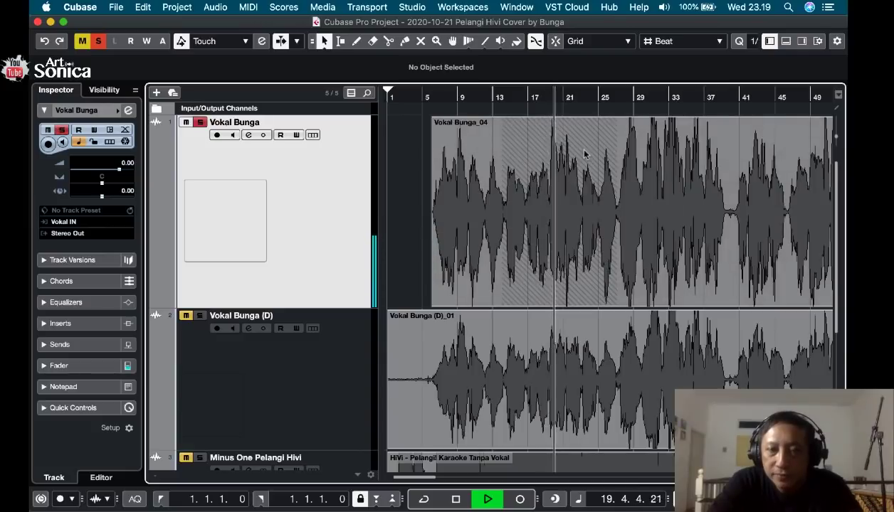
click(550, 100)
key(space)
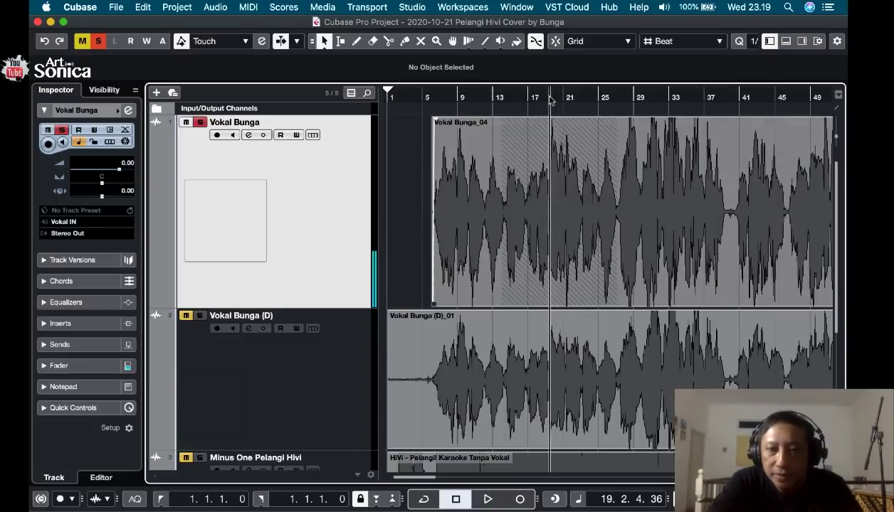
Bring clip _05 to the front and play it from 19.2.4.36, placing the playback cursor at 23.3.4.107.
click(537, 211)
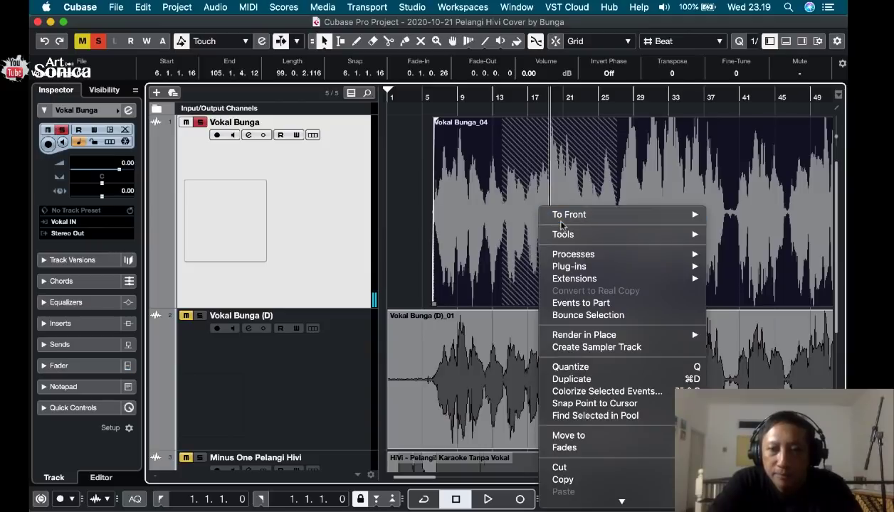
mouse_move(561, 225)
click(484, 226)
key(space)
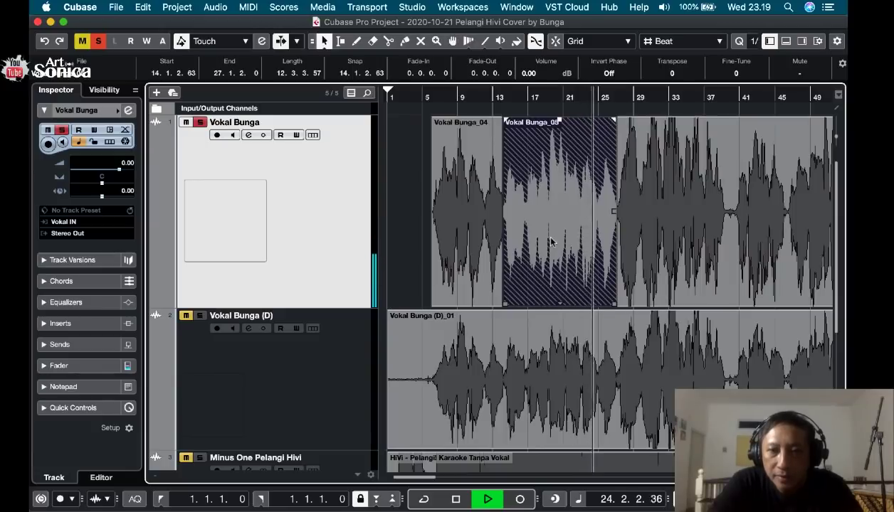
key(space)
click(587, 97)
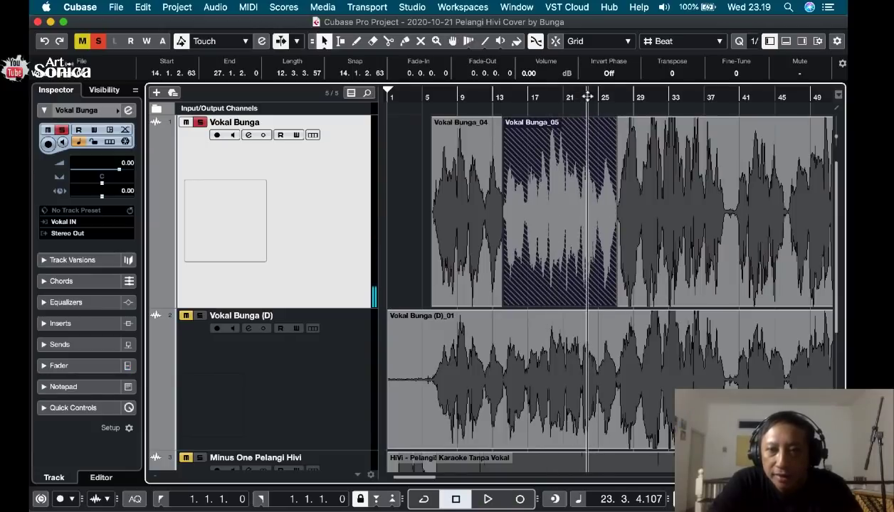
Return the long clip _04 to the front over clip _05, play it from 23.3.4.107, and clear the selection.
right_click(574, 237)
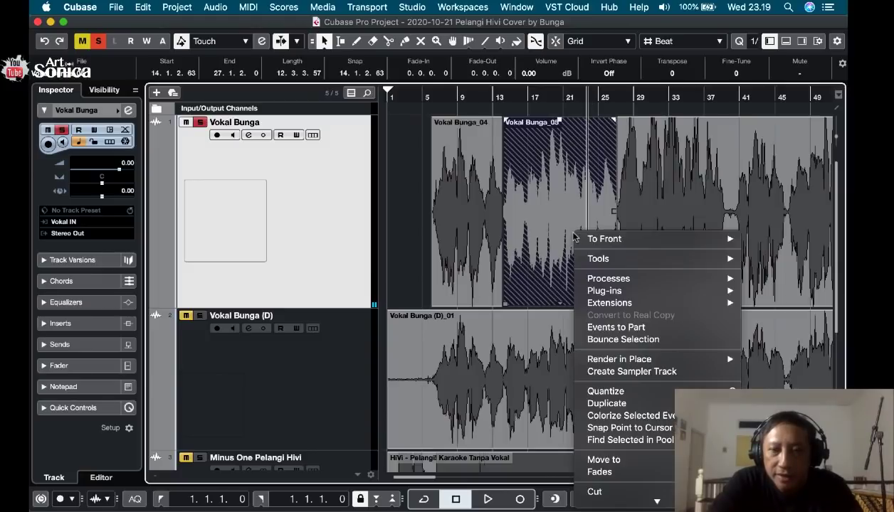
mouse_move(595, 239)
click(525, 242)
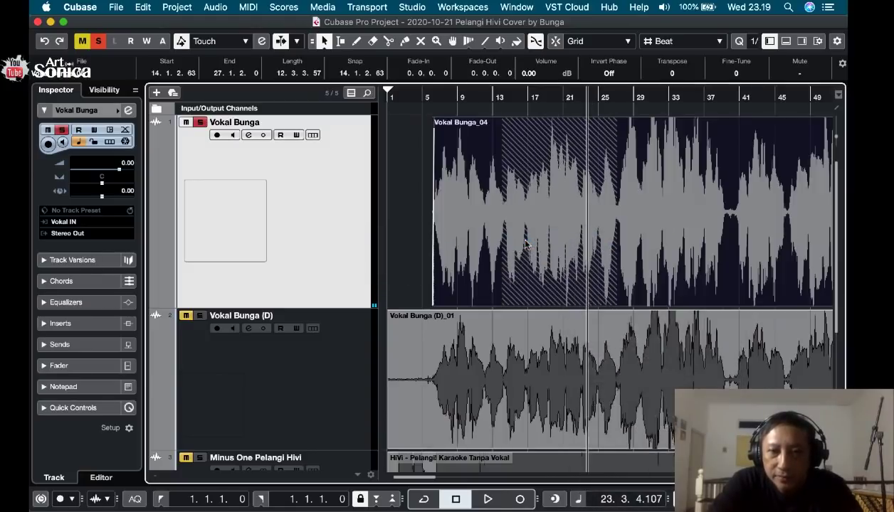
key(space)
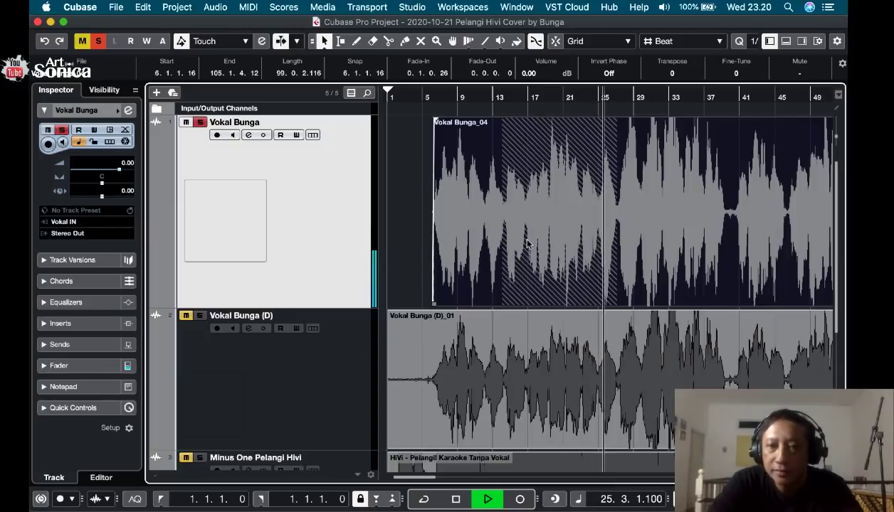
key(space)
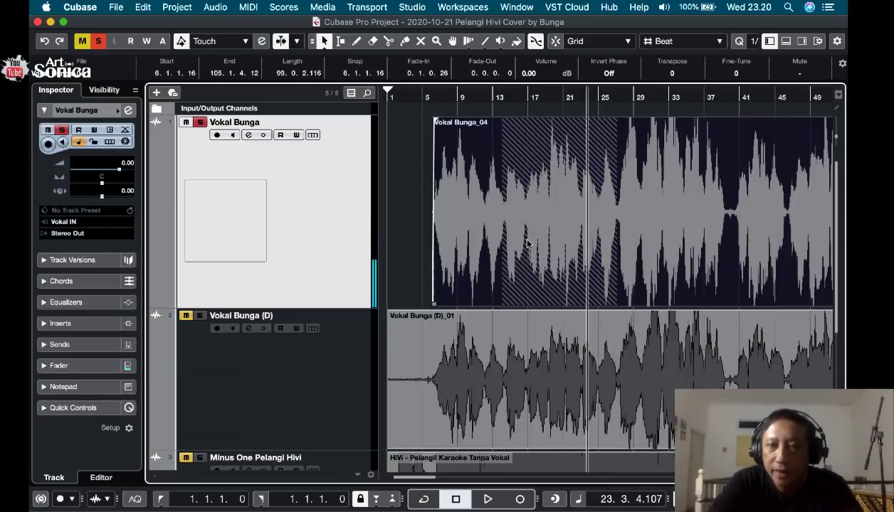
click(416, 222)
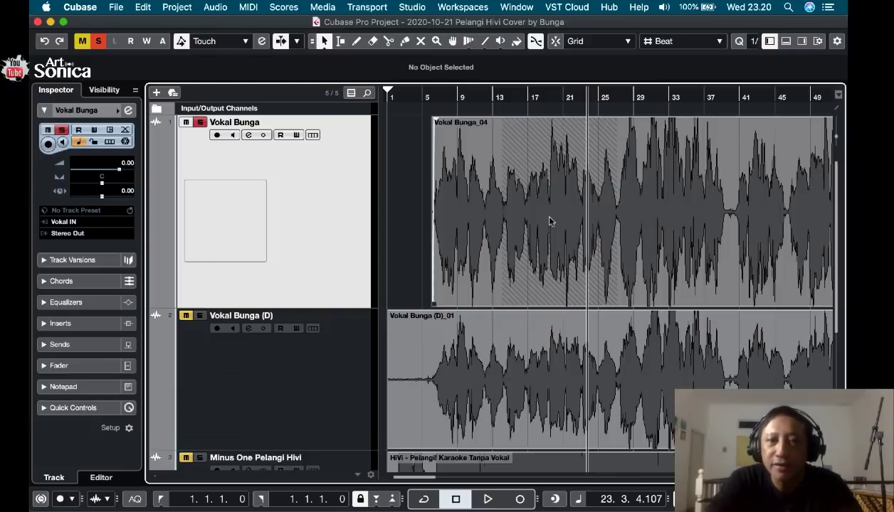
Play the first vocal track from 27.1.1.25, just past the end of the overlapping clip.
scroll(549, 222, down, 1)
scroll(549, 221, right, 3)
scroll(549, 221, up, 1)
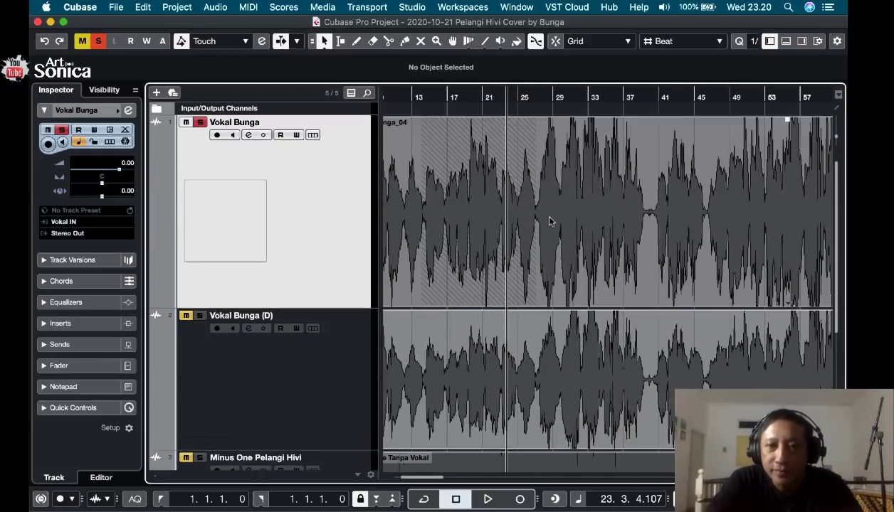
scroll(548, 222, right, 1)
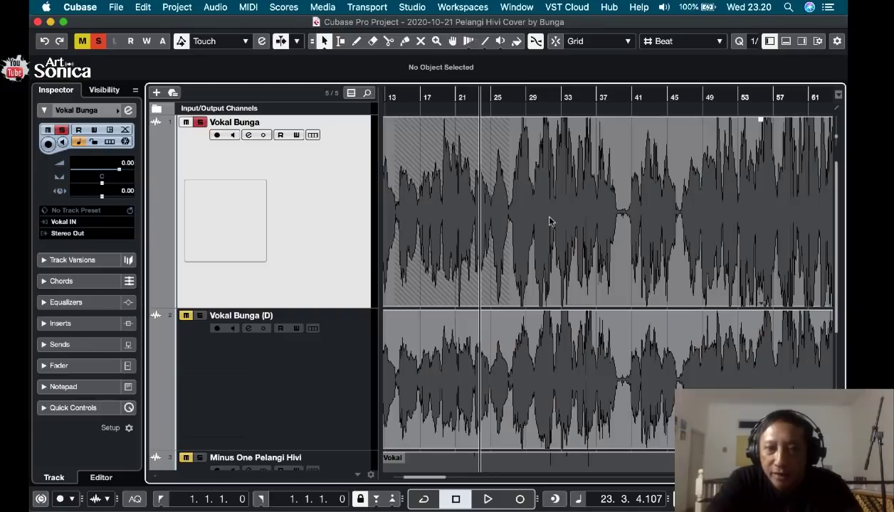
click(508, 97)
key(space)
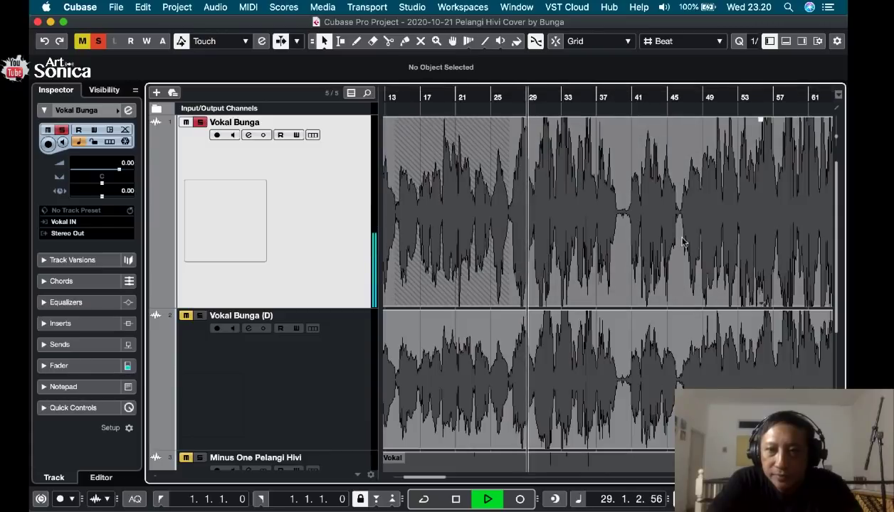
key(space)
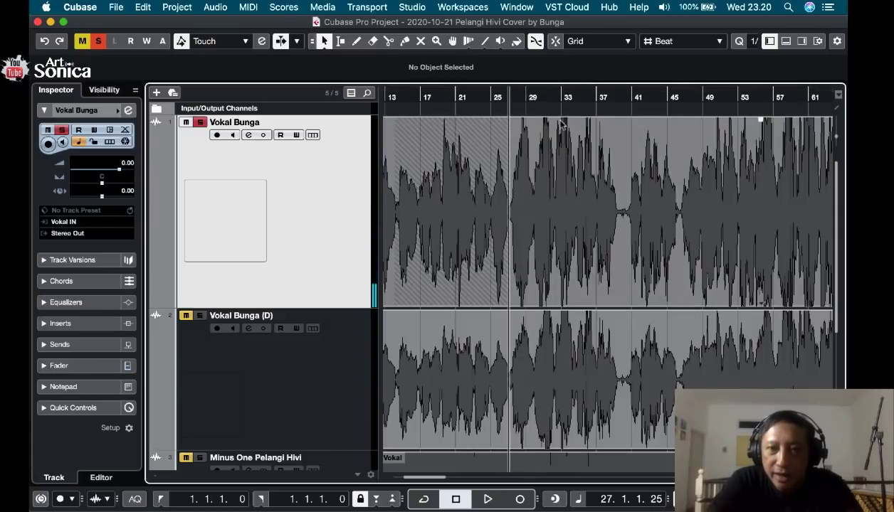
Reduce the waveform height and play the quiet gap around bars 39 to 40, starting from 38.4.1.67.
mouse_move(838, 140)
mouse_down()
mouse_move(839, 165)
mouse_move(836, 142)
mouse_up()
click(601, 96)
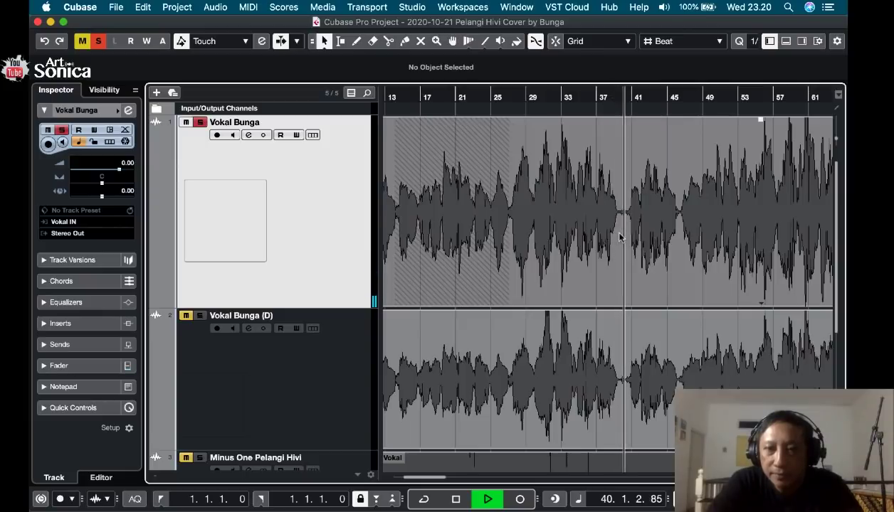
key(space)
drag(615, 107, 613, 130)
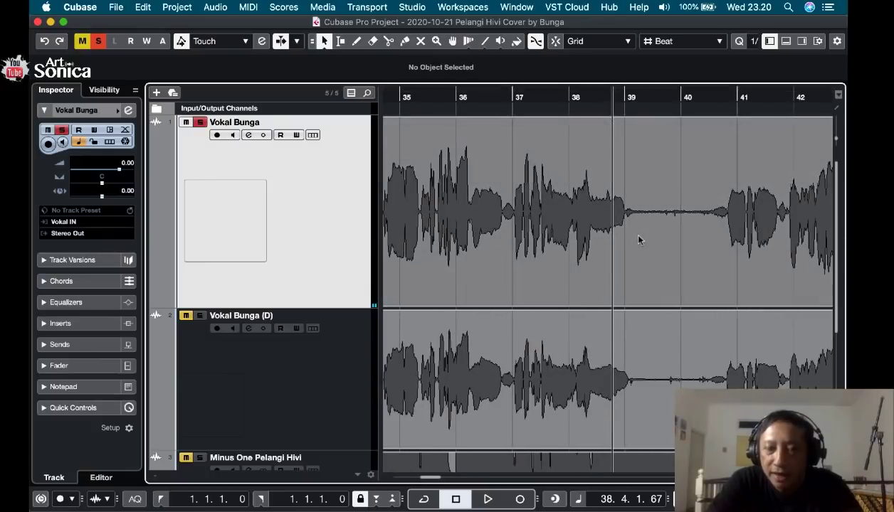
key(space)
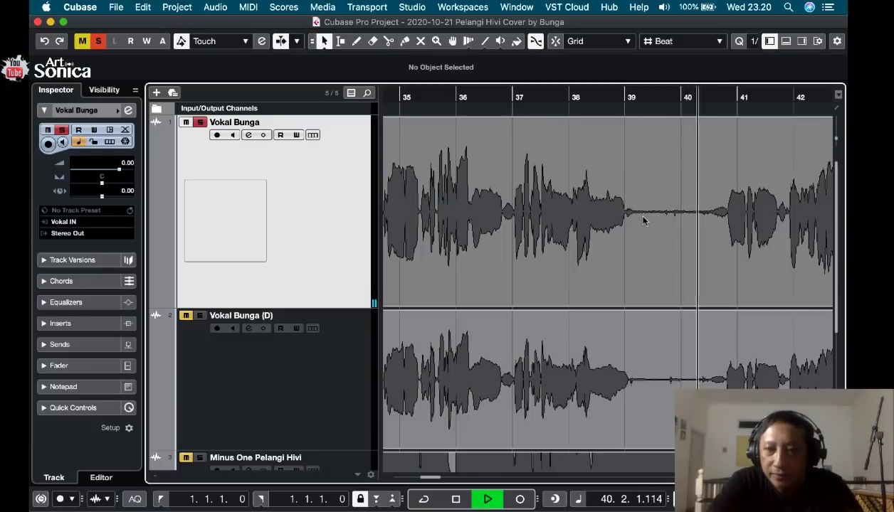
key(space)
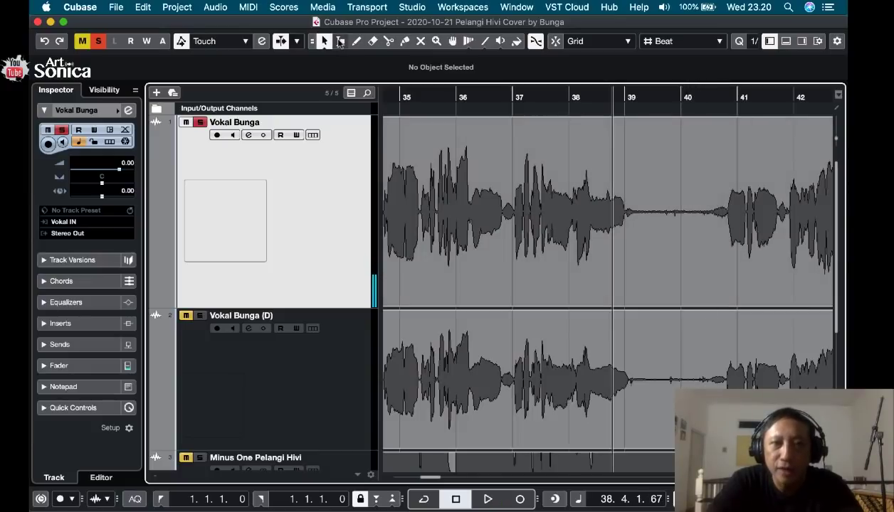
Delete the noise between 39.1.4.94 and 40.3.1.88 on the first vocal track with the Range Selection tool.
click(341, 41)
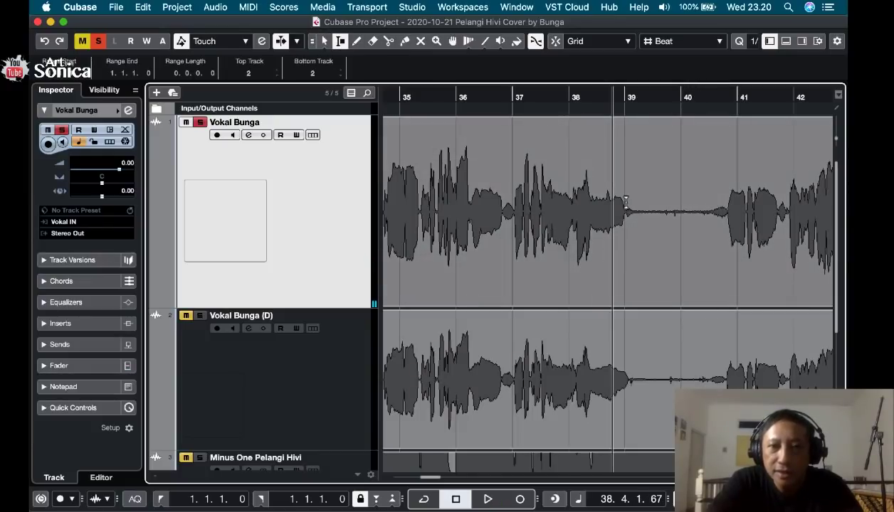
drag(640, 216, 708, 217)
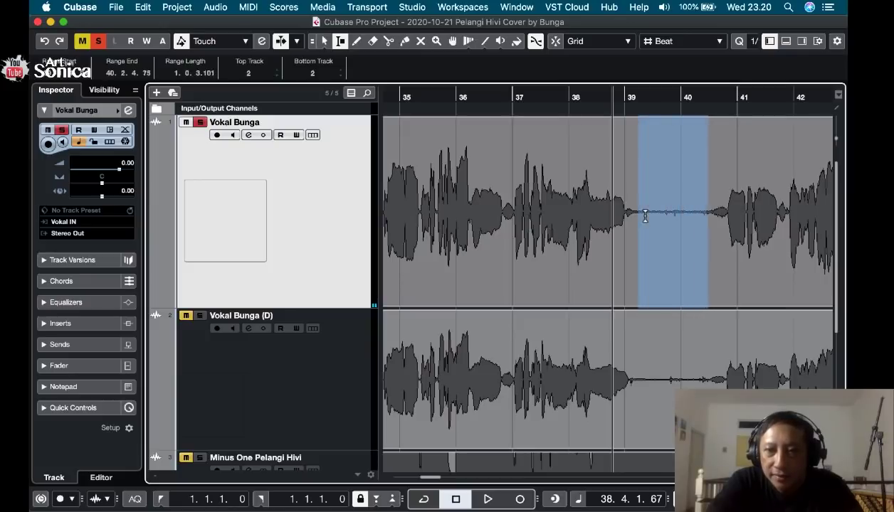
key(Delete)
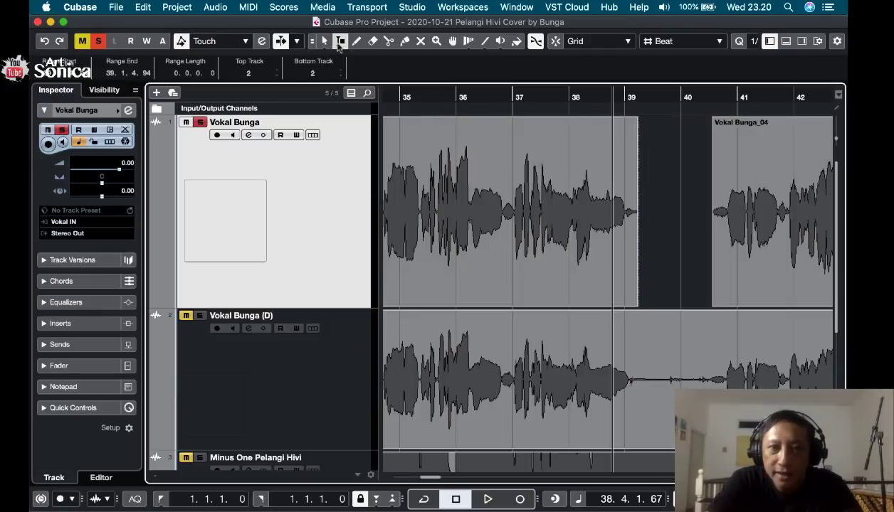
Add a short fade-out to the clip before the new gap and a fade-in of 0.0.1.33 to the clip after it.
click(325, 41)
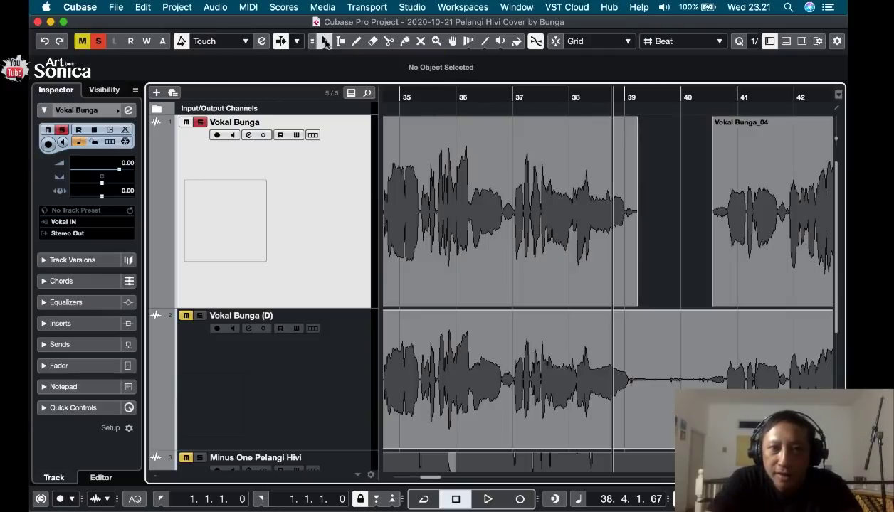
click(626, 172)
drag(632, 121, 633, 122)
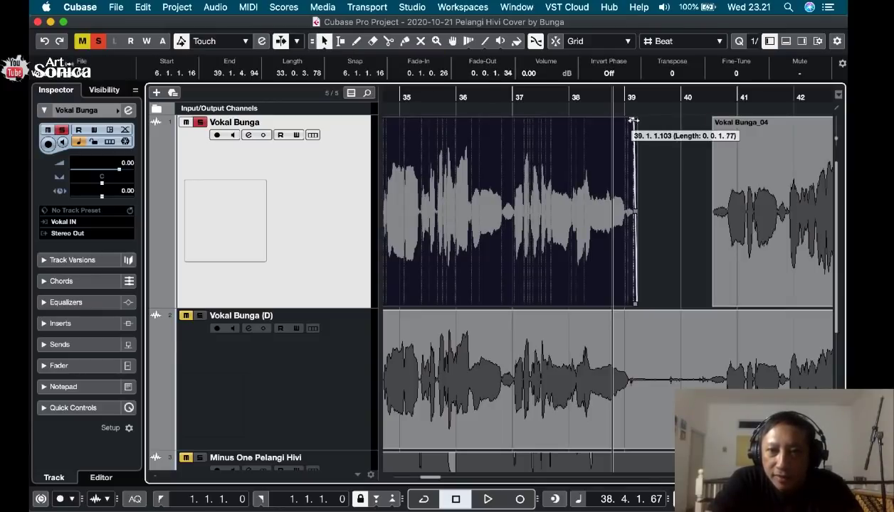
click(721, 140)
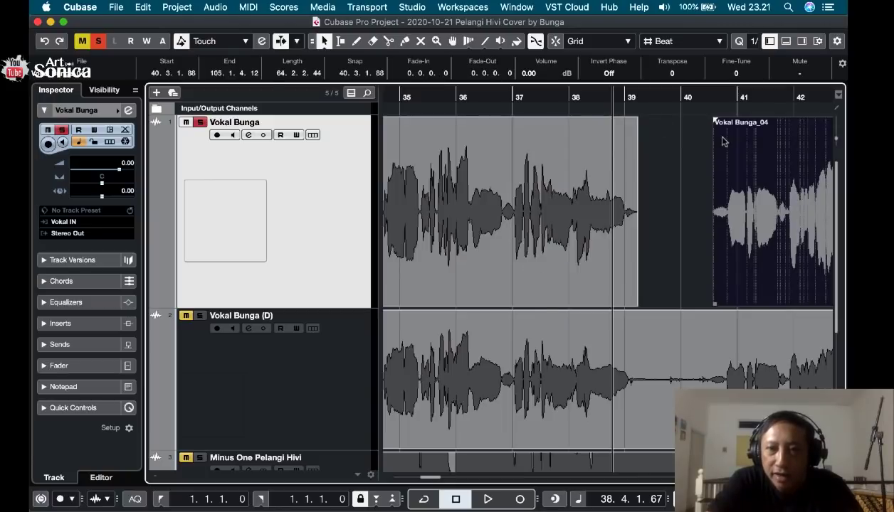
drag(716, 121, 720, 120)
Play the faded gap on the first vocal track from 37.4.4.21 into the following clip.
click(563, 93)
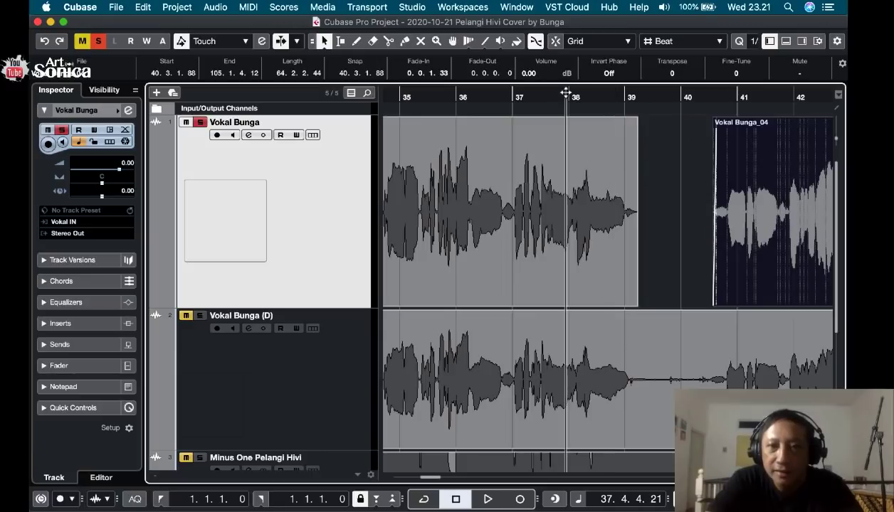
key(space)
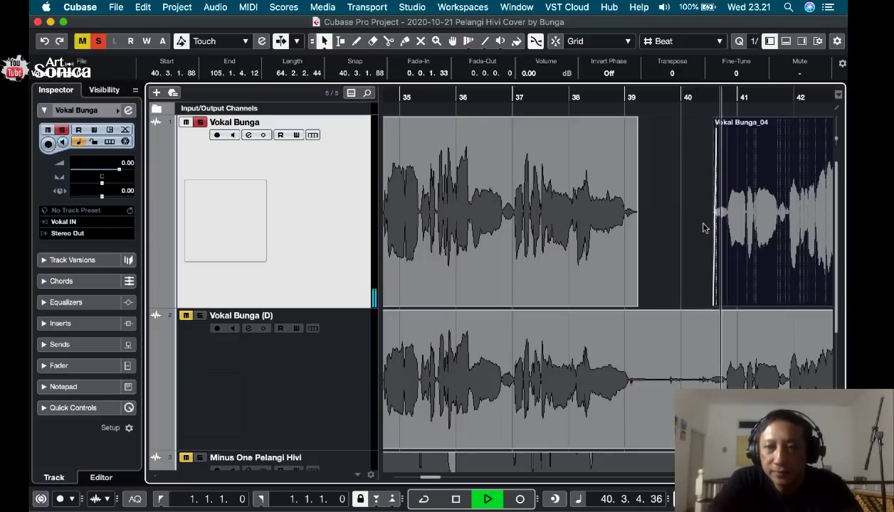
key(space)
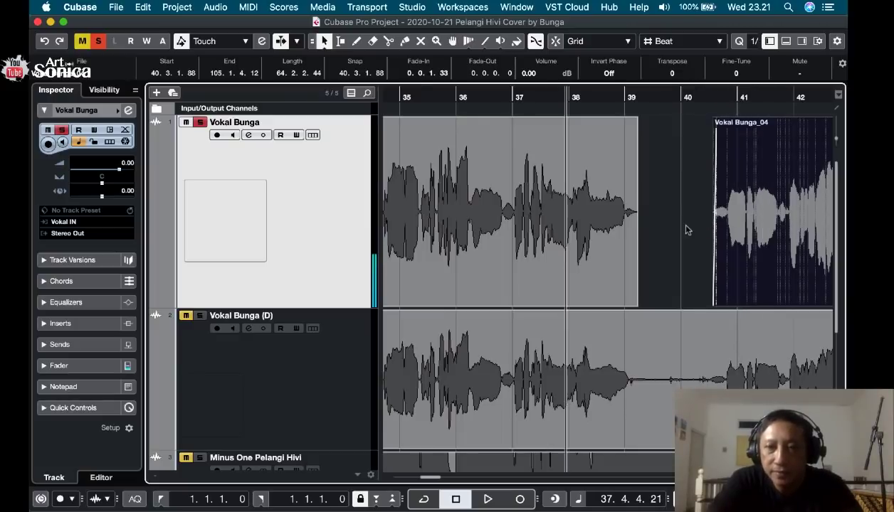
Play the quiet gap around bar 46 from 45.3.4.60 and delete its noise on the first vocal track between 45.4.4.17 and 46.2.4.42.
scroll(694, 228, right, 10)
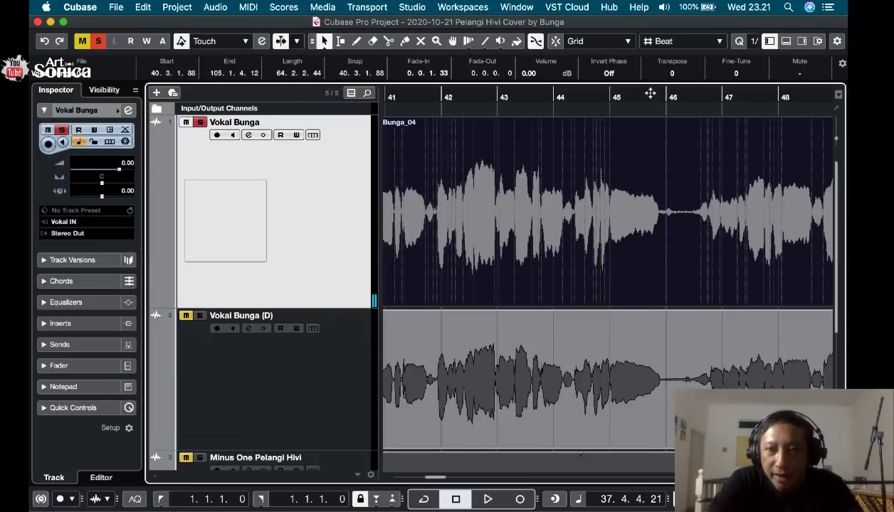
click(650, 94)
click(658, 114)
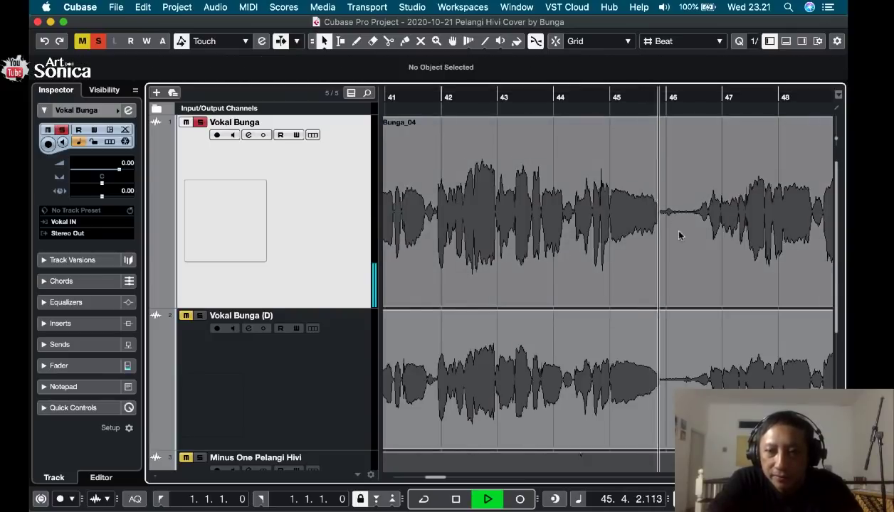
key(space)
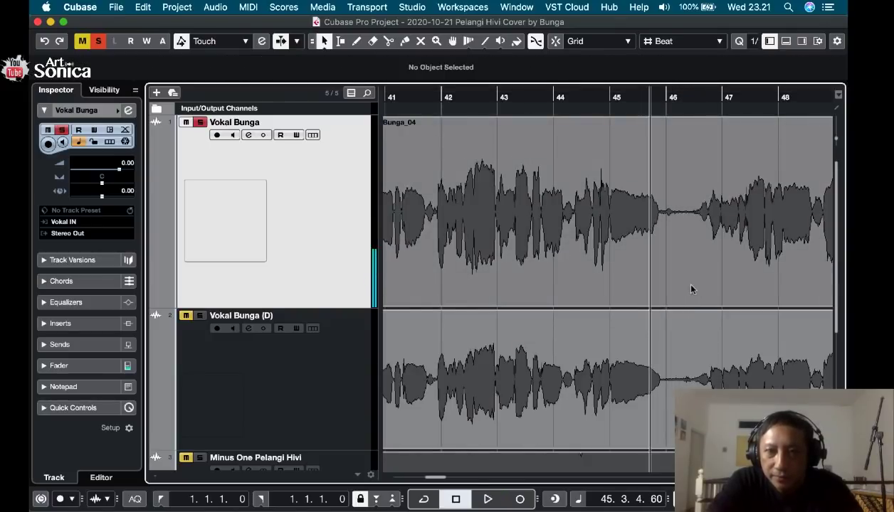
click(340, 41)
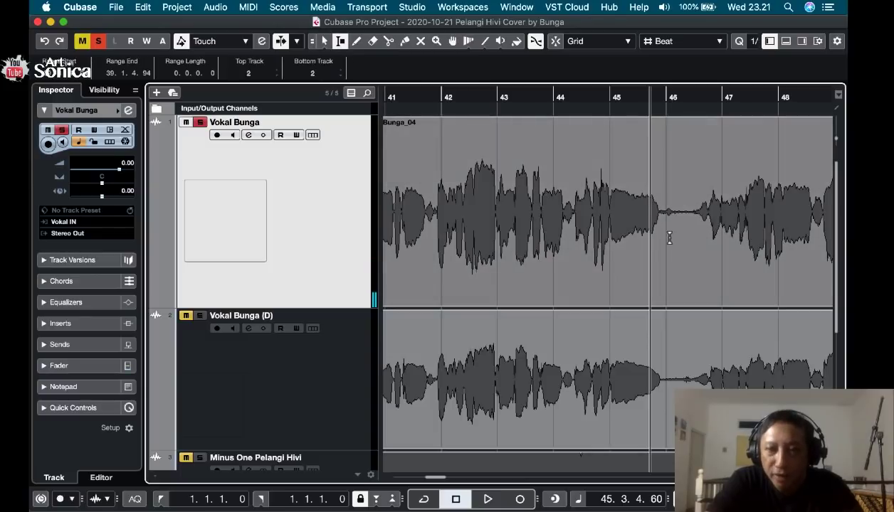
drag(668, 221, 690, 229)
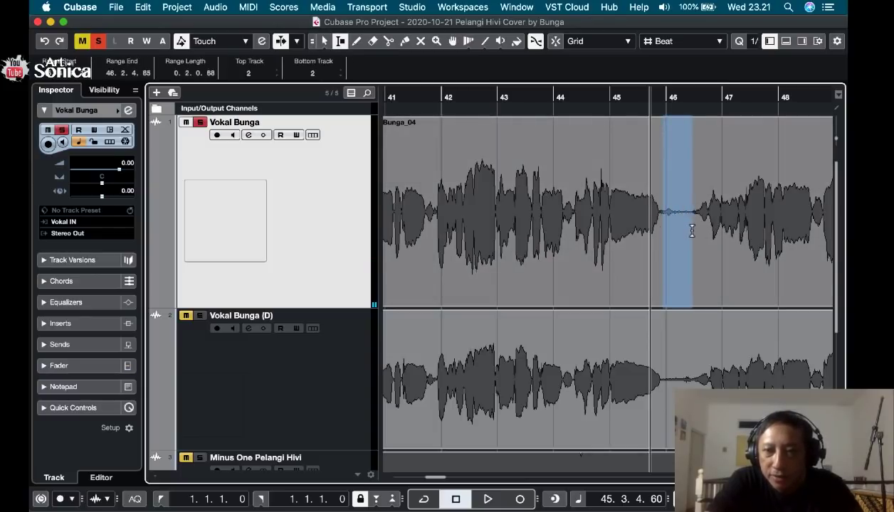
key(Delete)
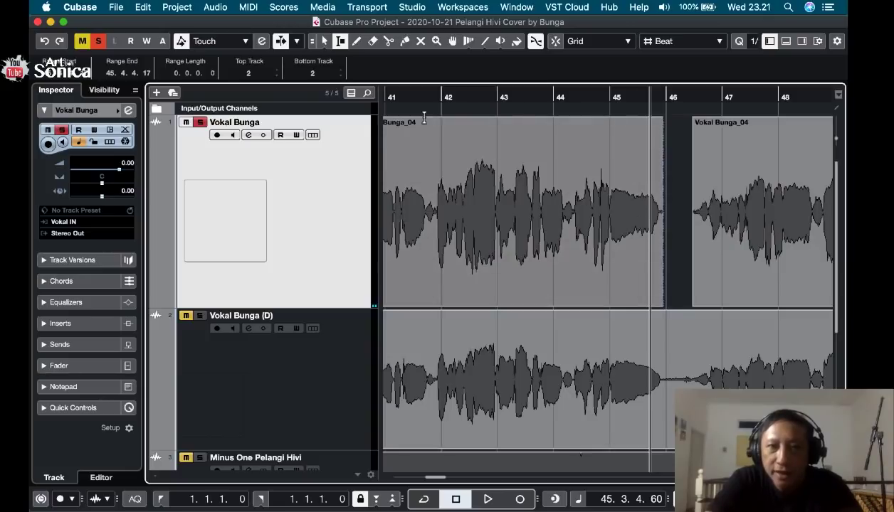
Add a fade-out of 0.0.0.87 to the clip before the bar 46 gap and a fade-in of 0.0.1.11 to the clip after it.
click(325, 41)
click(650, 144)
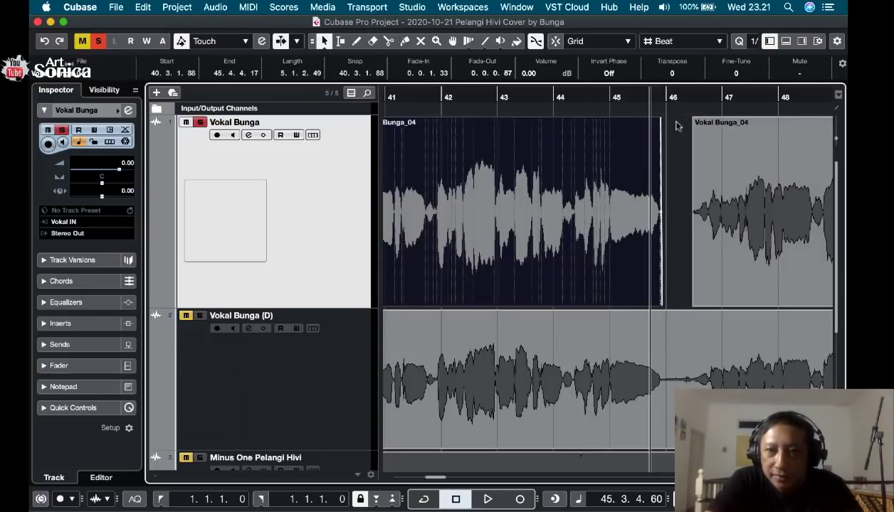
click(715, 144)
drag(694, 121, 699, 121)
Play the faded gap around bar 46 from 45.1.1.111 into the following clip.
click(613, 96)
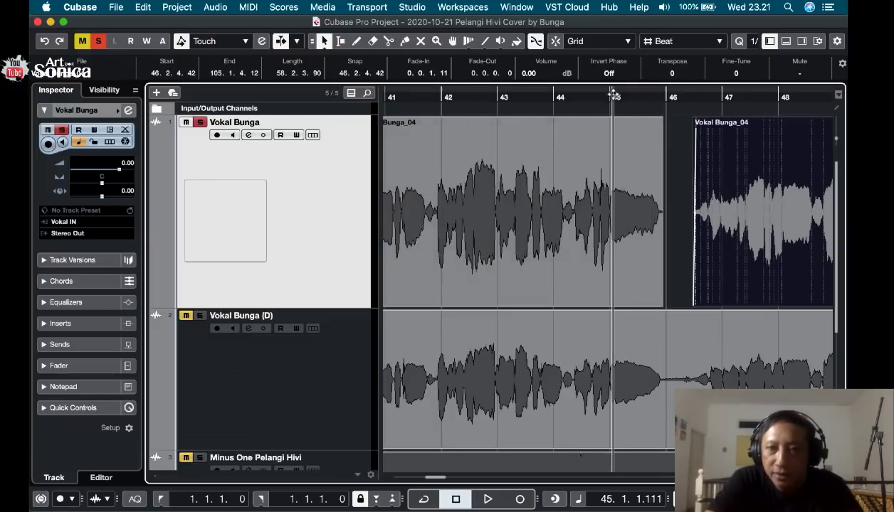
click(676, 185)
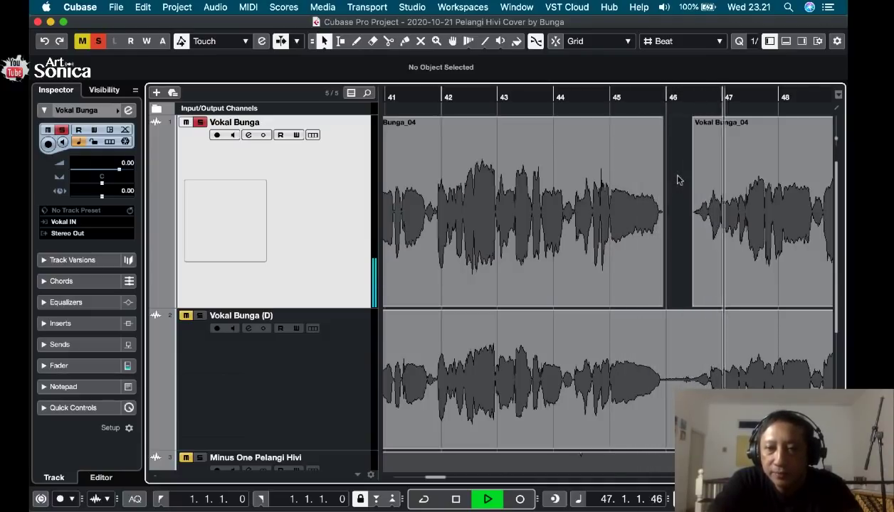
key(space)
Trim the end of the clip before the bar 46 gap to 45.4.3.44 and play its ending from 45.2.4.41.
drag(664, 94, 663, 154)
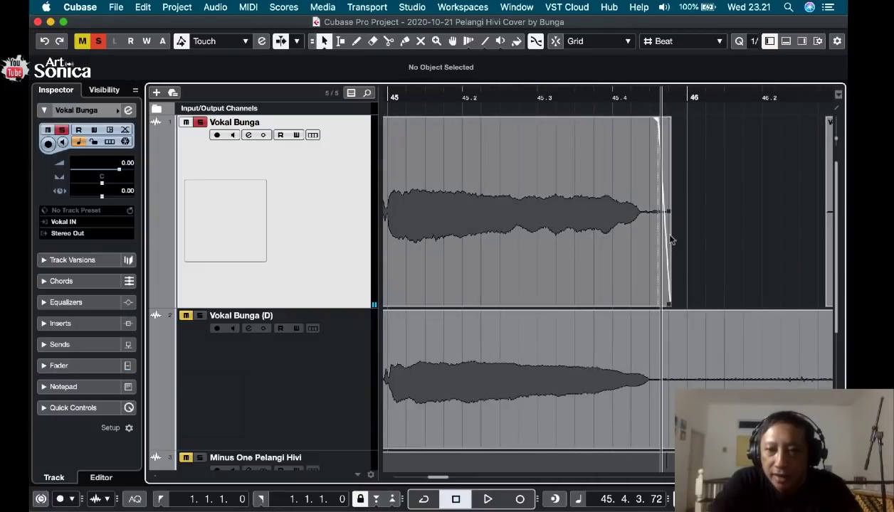
drag(671, 306, 652, 305)
click(525, 96)
key(space)
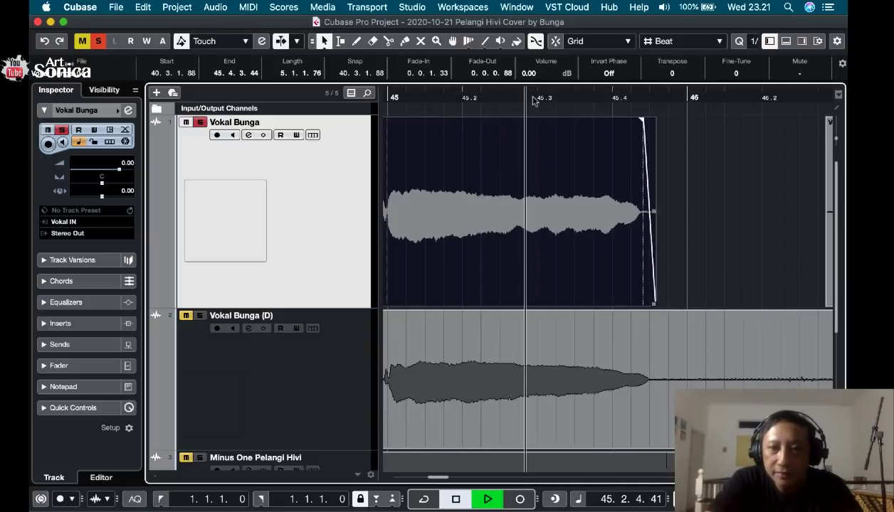
key(space)
Play the first vocal track from 46.2.3.109 to about bar 51 to check the phrases after the gap.
scroll(697, 184, right, 5)
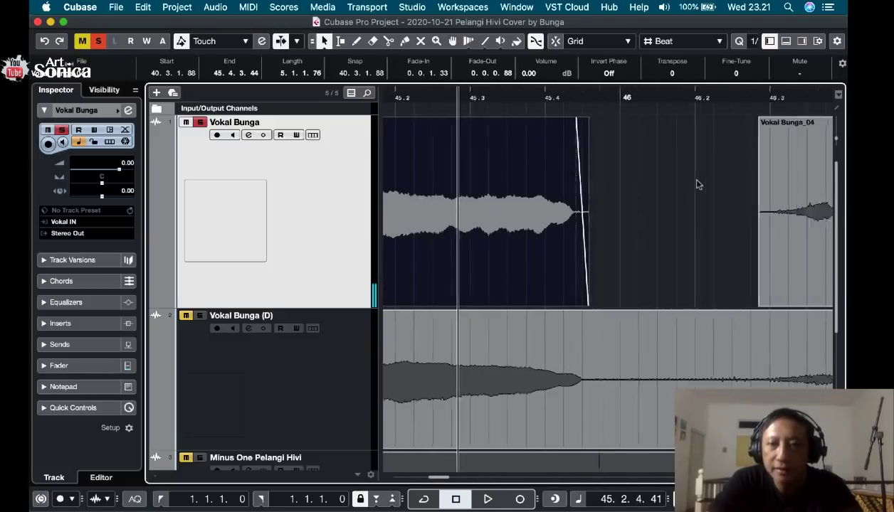
scroll(698, 184, down, 2)
click(535, 88)
key(space)
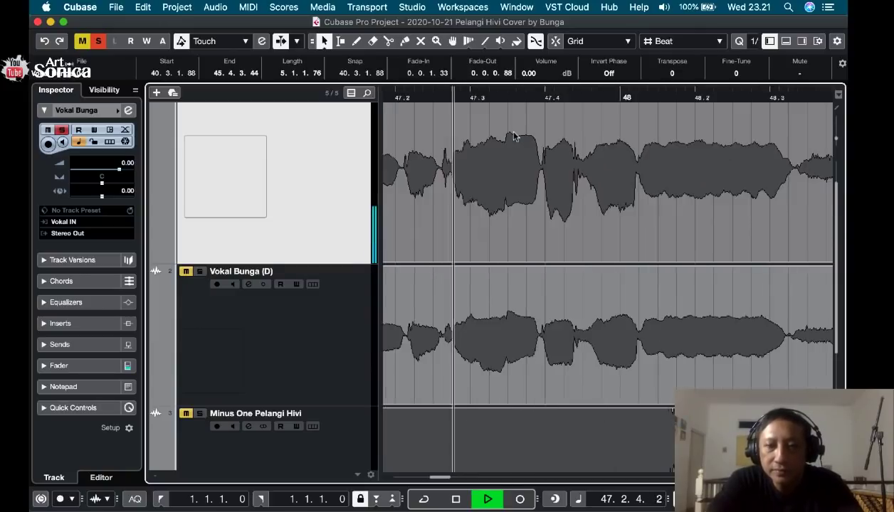
key(g)
key(g)
key(g)
key(g)
key(g)
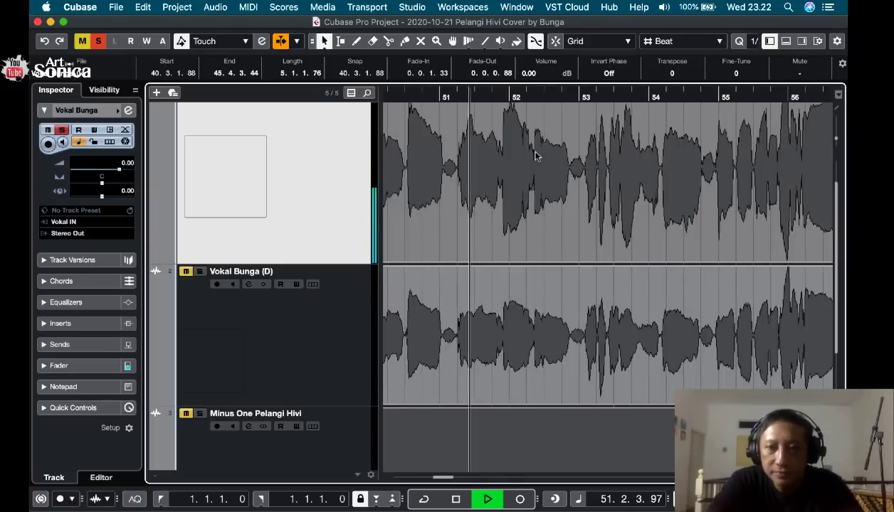
key(space)
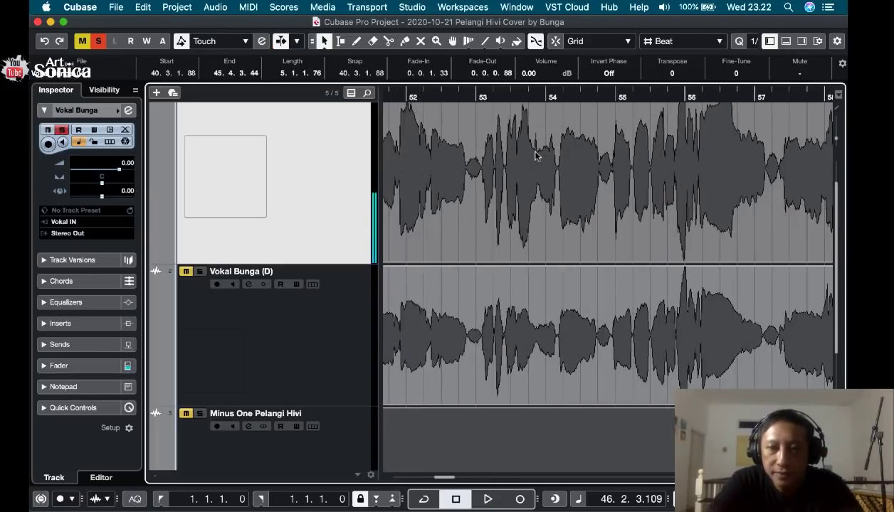
Examine the first vocal track between bars 52 and 68, playing short passages from 62.3.4.76 and from 66.1.2.4.
scroll(537, 157, right, 5)
scroll(537, 157, down, 2)
scroll(537, 157, up, 3)
scroll(537, 157, right, 5)
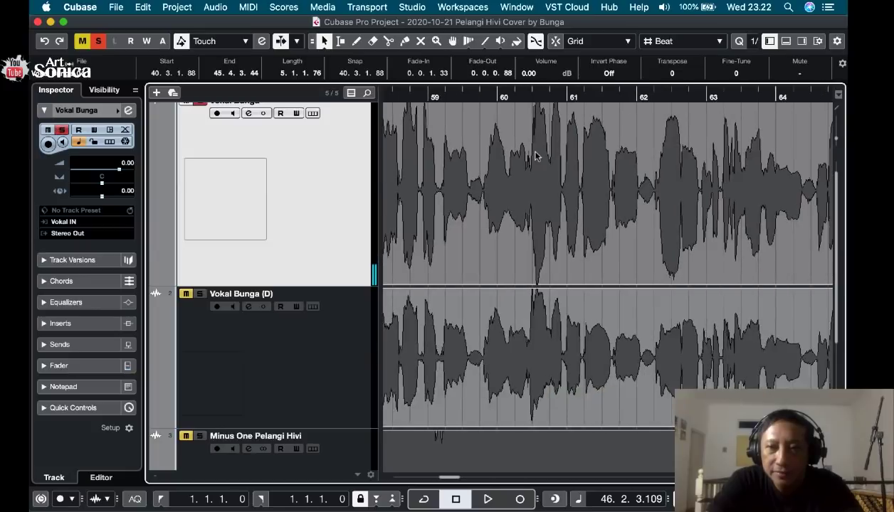
click(602, 95)
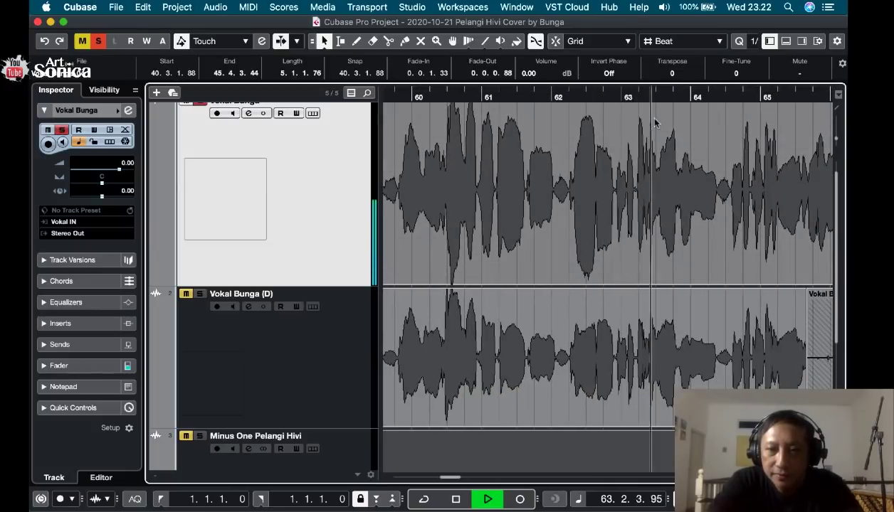
scroll(655, 122, right, 3)
scroll(654, 122, up, 1)
key(space)
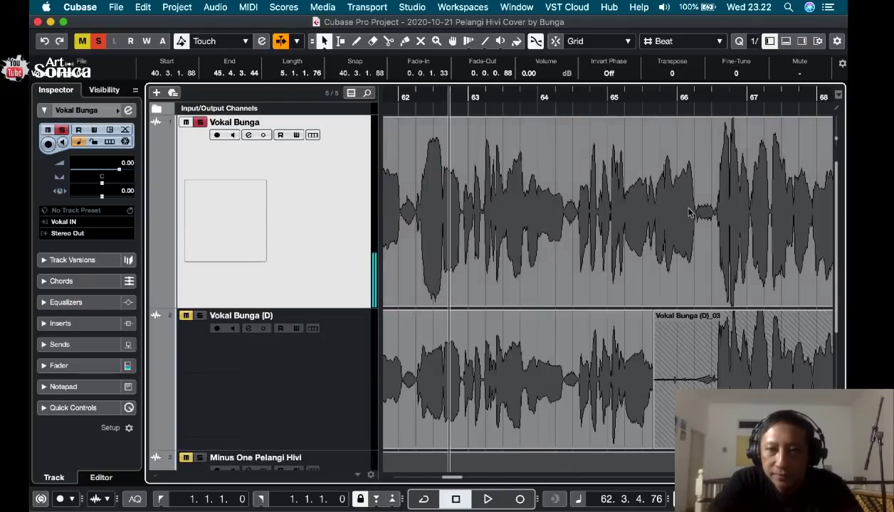
click(669, 97)
key(space)
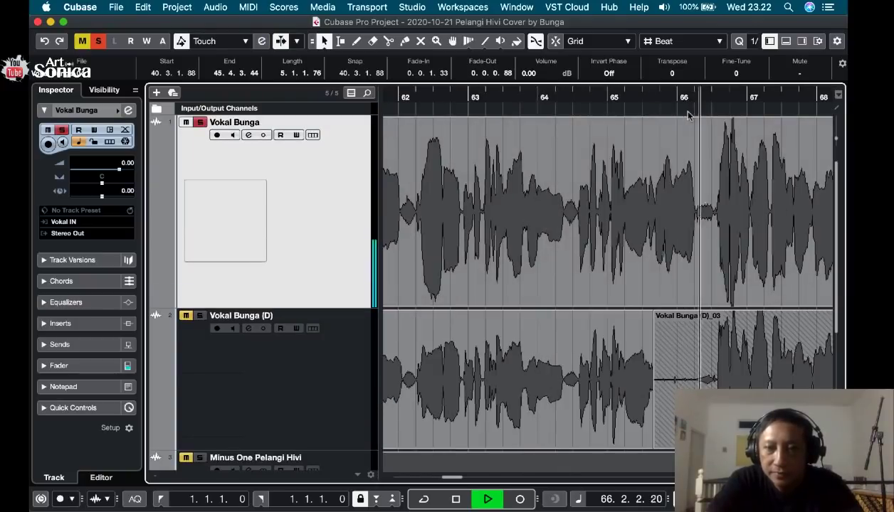
key(space)
Play the long quiet gap on the first vocal track around bars 76 to 77, starting from 75.2.4.79.
scroll(701, 157, right, 5)
scroll(708, 192, down, 2)
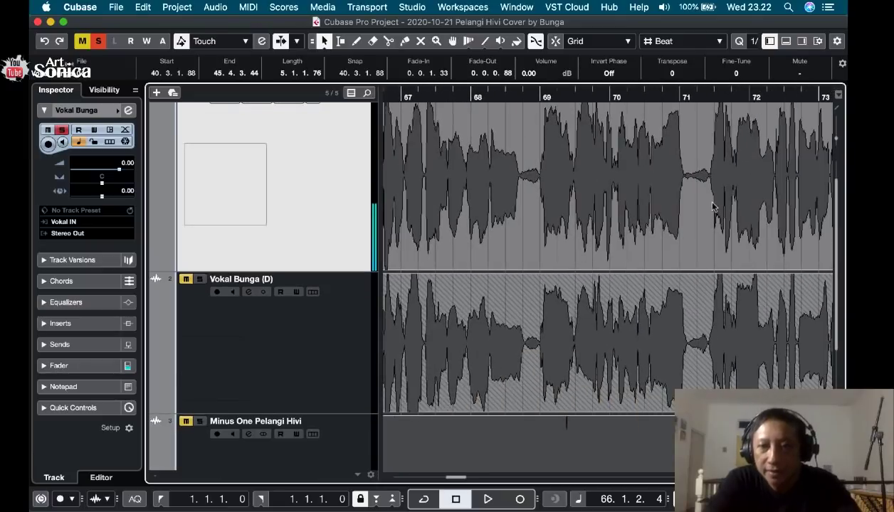
scroll(712, 206, right, 2)
scroll(713, 206, right, 4)
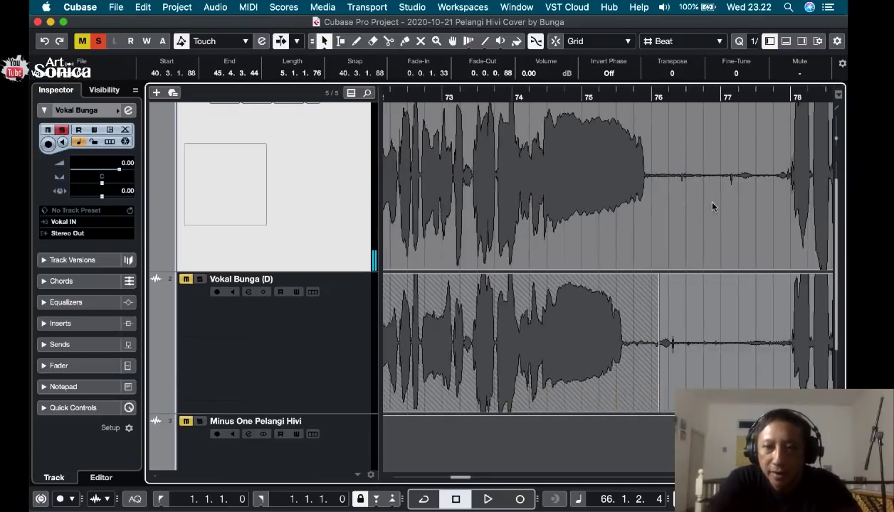
click(539, 94)
key(space)
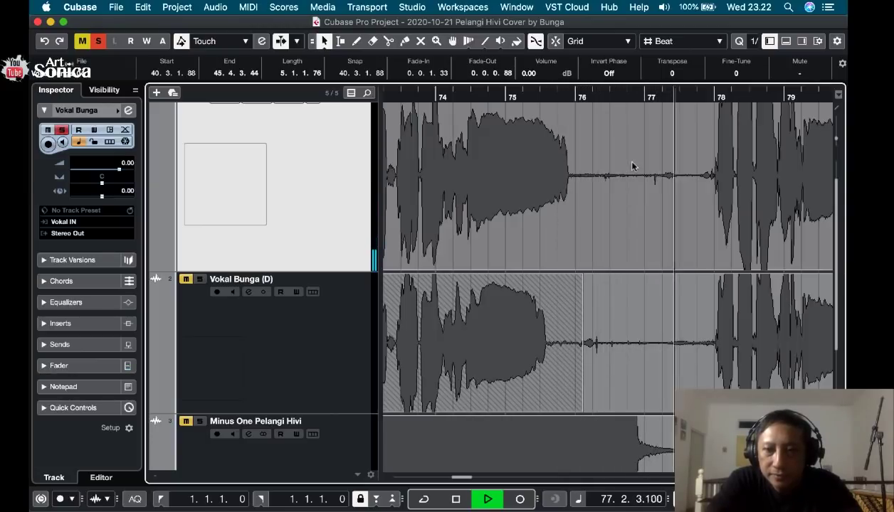
key(space)
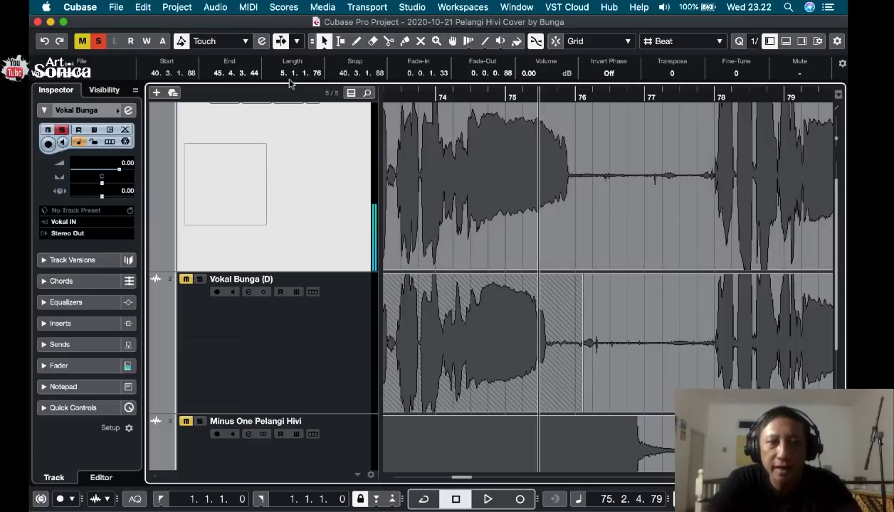
Delete the noise between 75.4.4.55 and 77.4.1.67 on the first vocal track with the Range Selection tool.
click(340, 42)
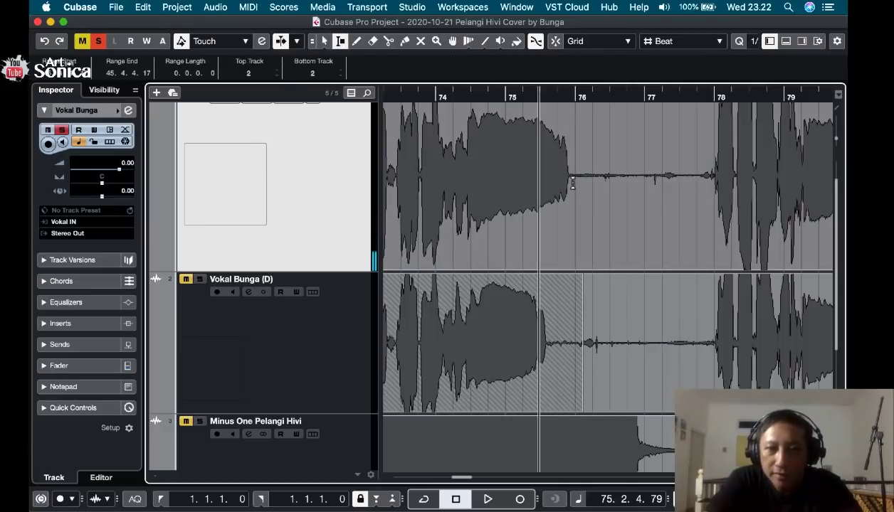
drag(572, 183, 695, 207)
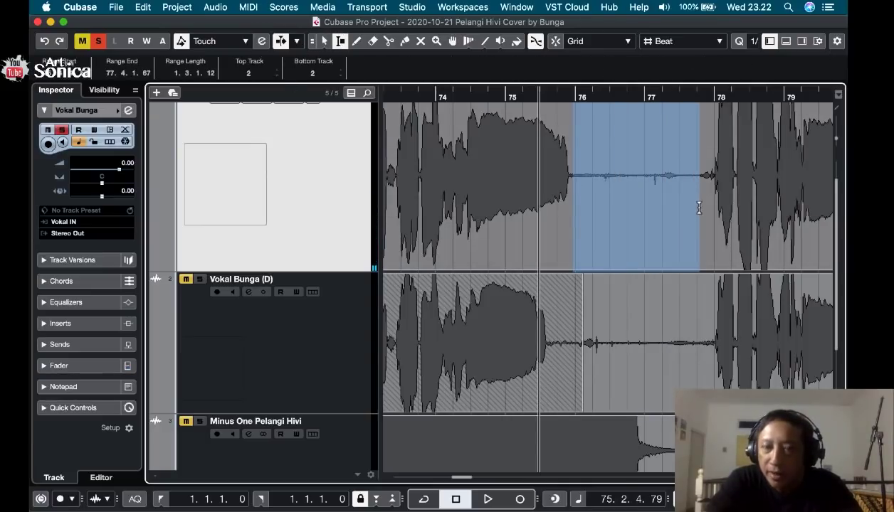
right_click(637, 205)
click(630, 199)
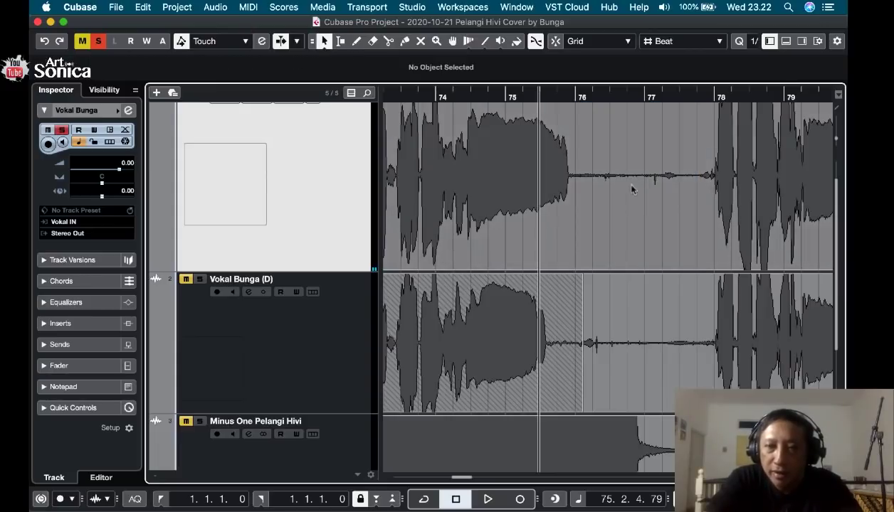
click(574, 185)
click(340, 42)
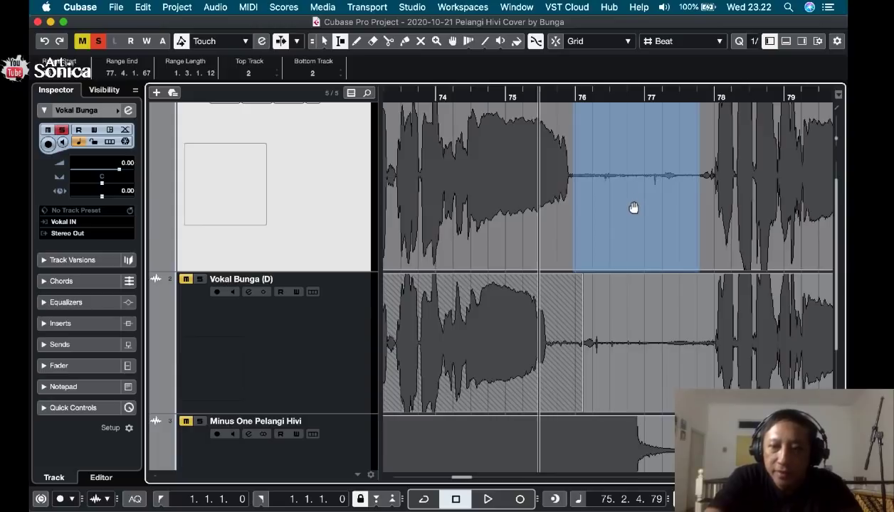
key(Delete)
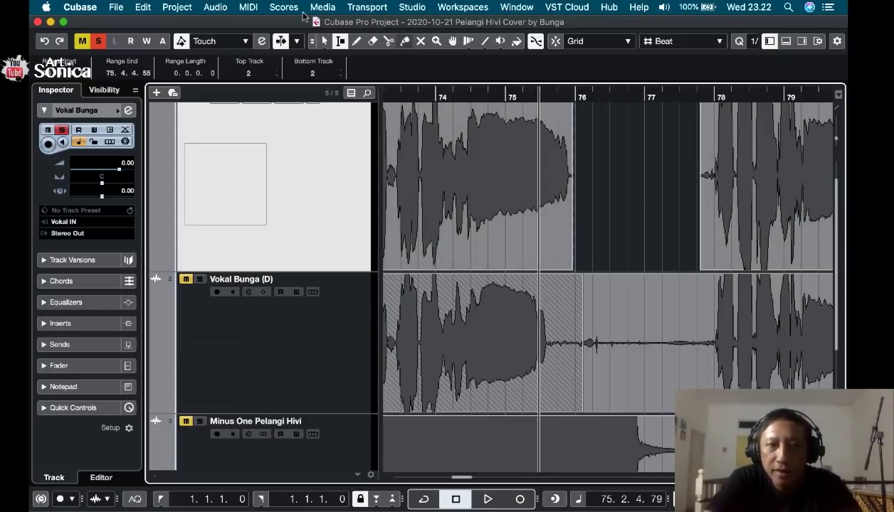
Add a fade-out of 0.0.1.4 to the clip ending near bar 76 and a fade-in of 0.0.1.110 to the clip after the gap.
click(325, 41)
click(562, 130)
scroll(562, 128, up, 1)
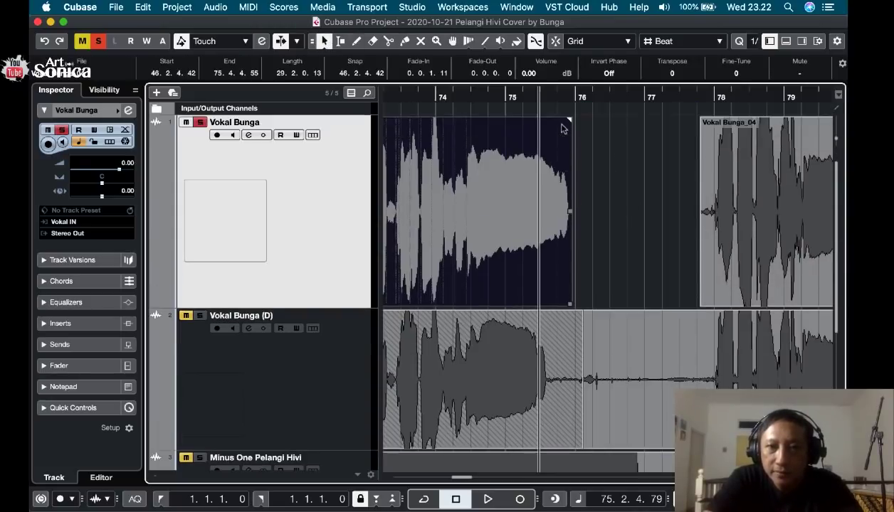
drag(570, 121, 567, 121)
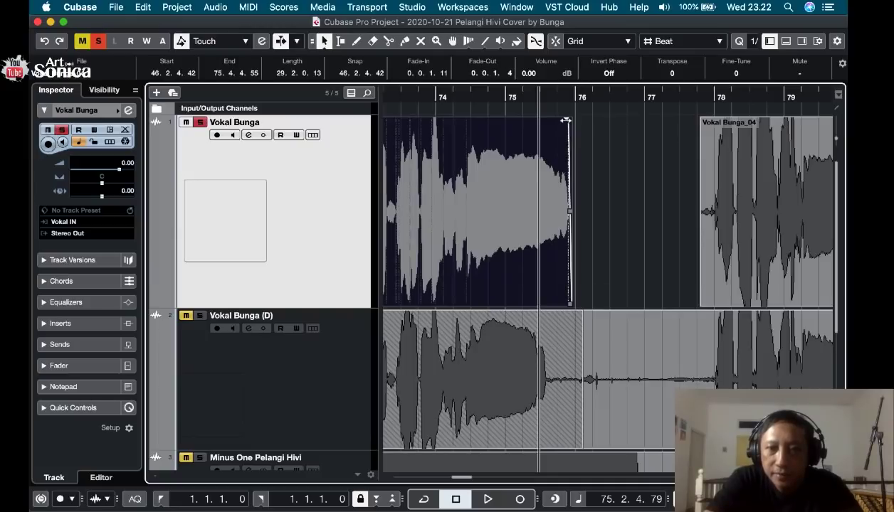
click(736, 169)
drag(701, 122, 709, 123)
Play the faded gap around bars 76 to 77 from 75.1.2.5 into the following clip.
click(500, 93)
key(space)
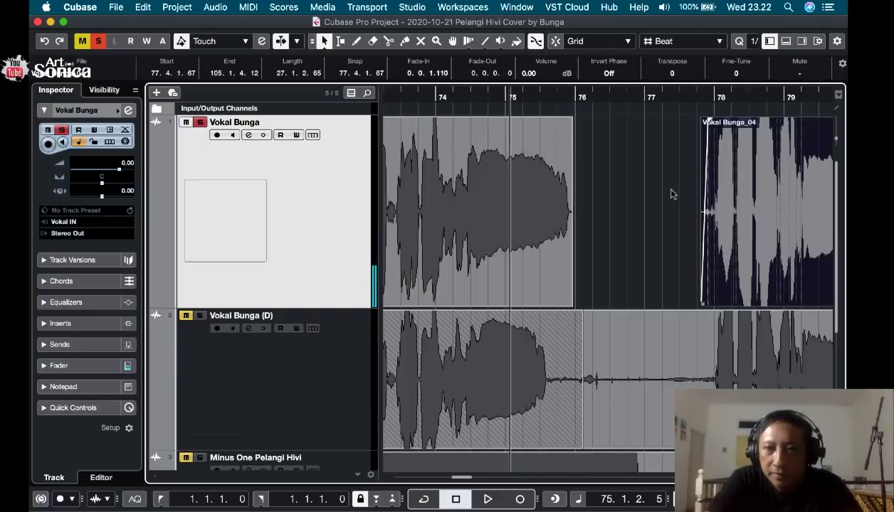
key(f)
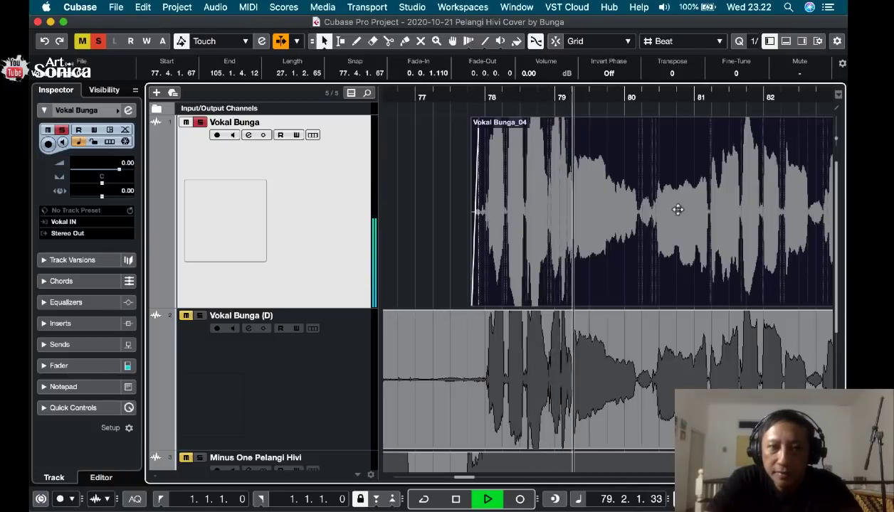
key(g)
key(g)
key(g)
key(g)
key(g)
key(g)
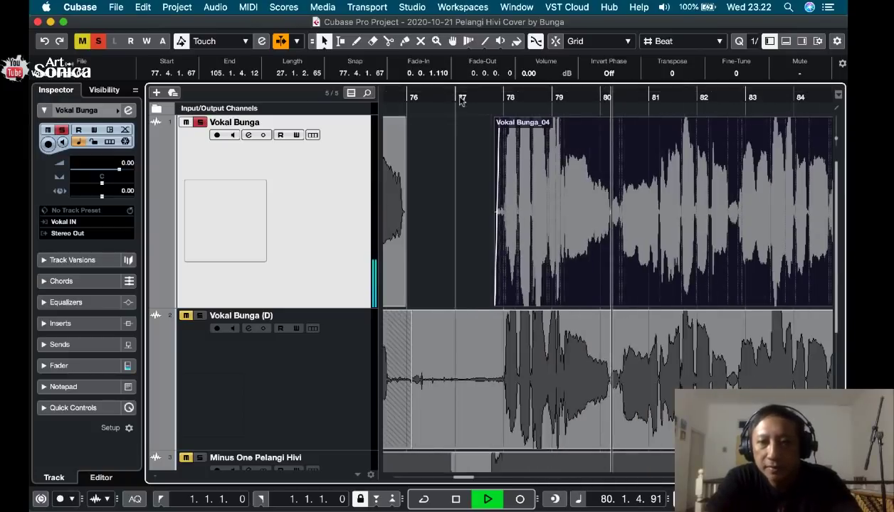
Play the end of the last clip on the first vocal track from 100.1.3.43 into the trailing noise.
scroll(685, 227, right, 10)
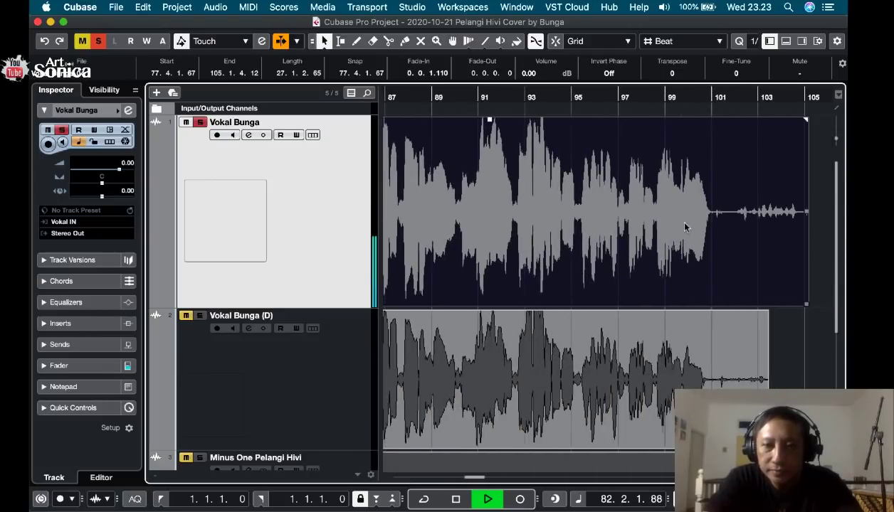
scroll(684, 223, left, 1)
key(h)
key(h)
key(h)
key(h)
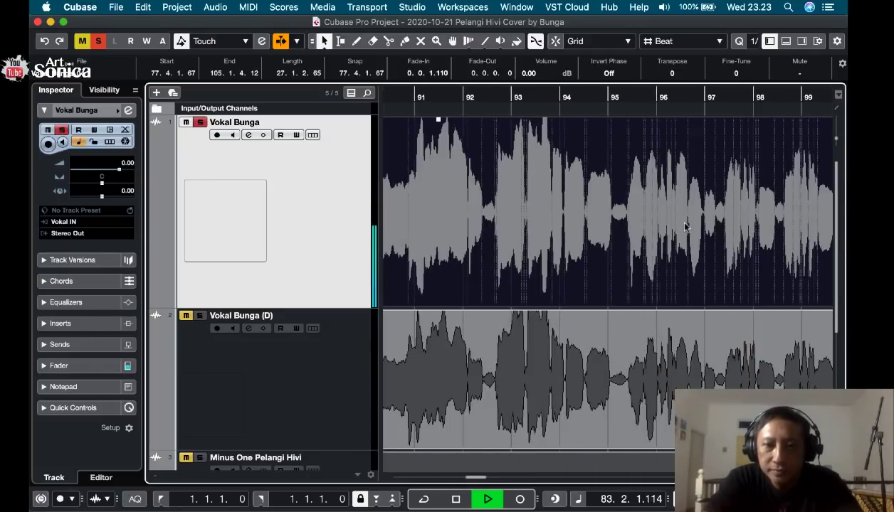
key(space)
scroll(684, 223, right, 5)
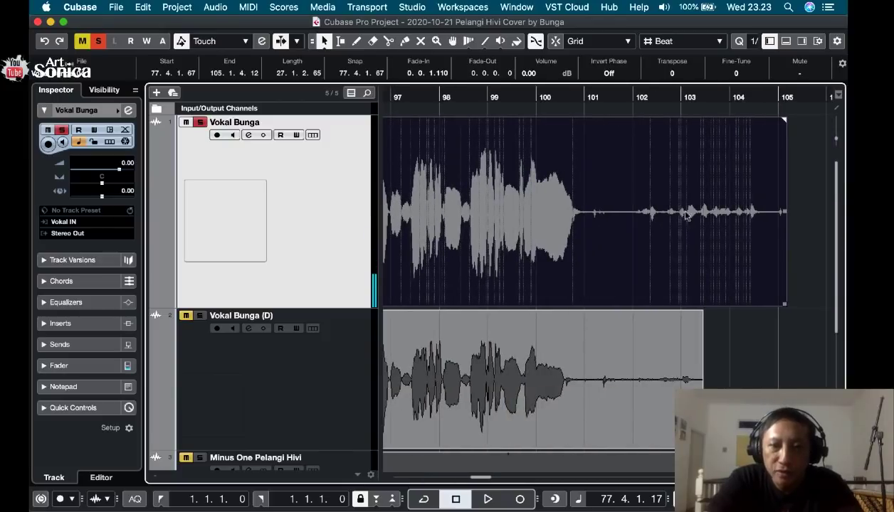
click(546, 107)
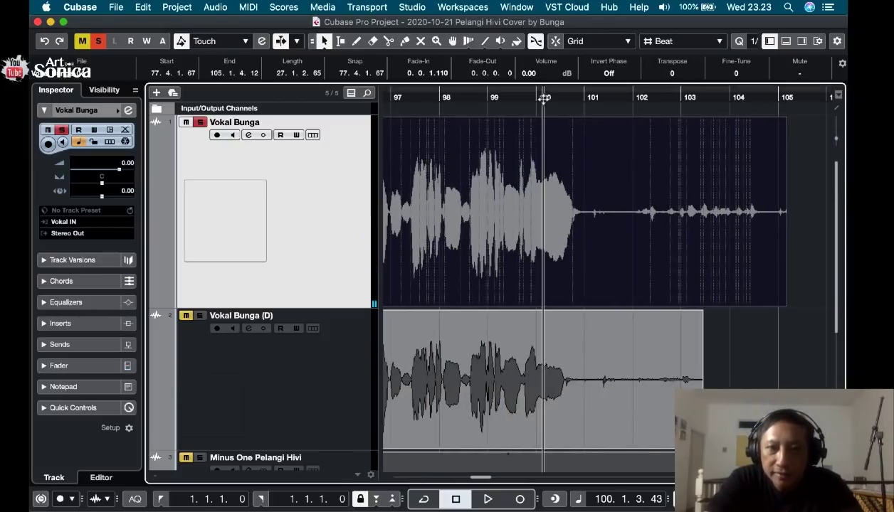
key(space)
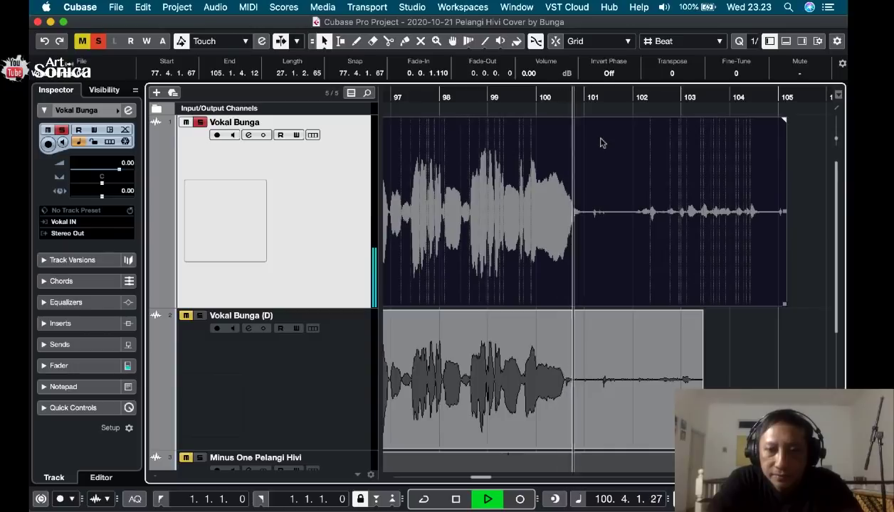
key(space)
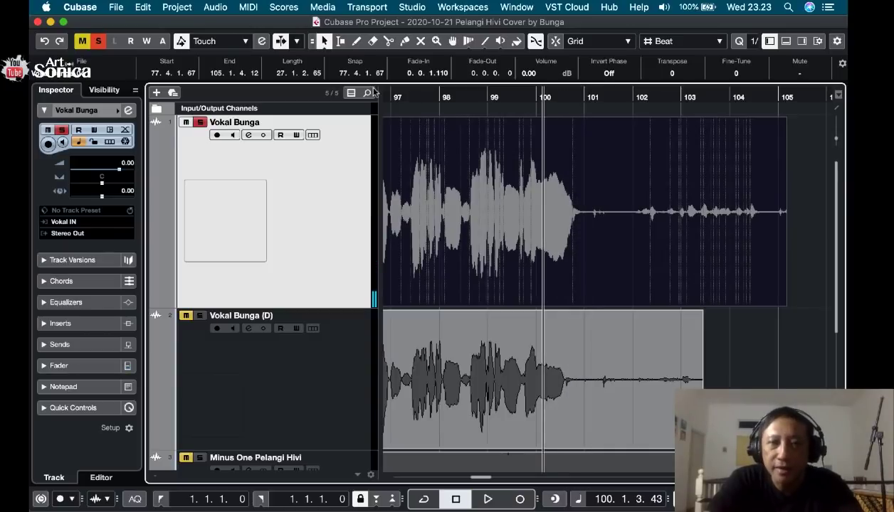
Delete the noise from 101.1.3.4 to the end of the last clip on the first vocal track with the Range Selection tool.
click(340, 41)
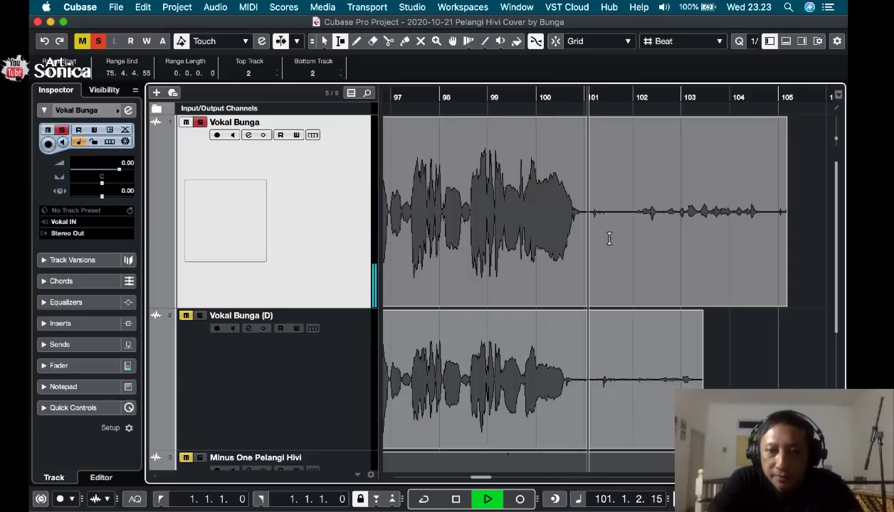
key(space)
drag(591, 214, 794, 254)
key(Delete)
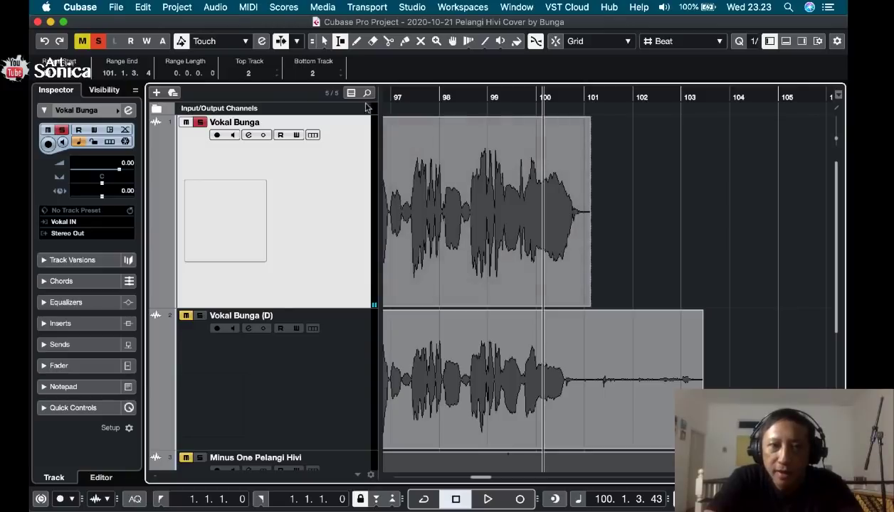
Add a short fade-out to the last clip on the first vocal track, ending near bar 101.
click(325, 42)
click(570, 180)
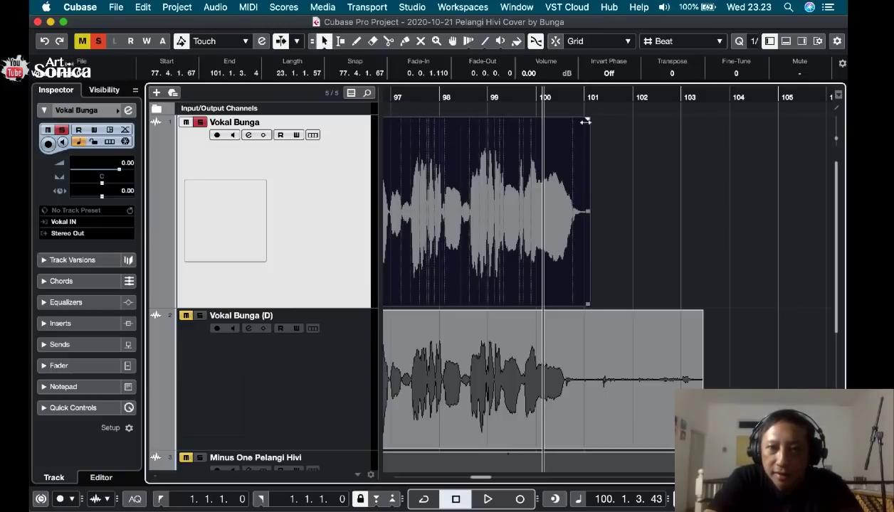
drag(585, 122, 580, 120)
click(647, 182)
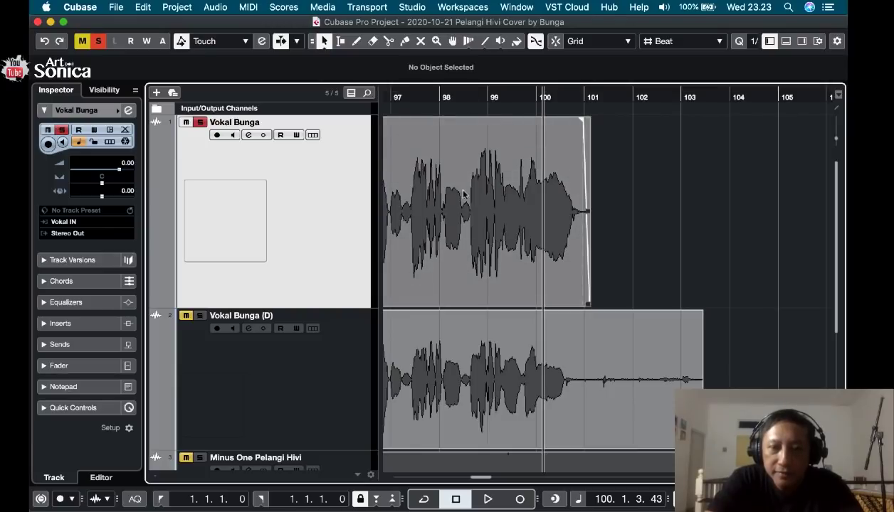
Review the edited clips and gaps along the first vocal track across the whole arrangement.
key(g)
key(g)
key(g)
key(g)
key(g)
key(g)
key(g)
key(g)
key(g)
key(g)
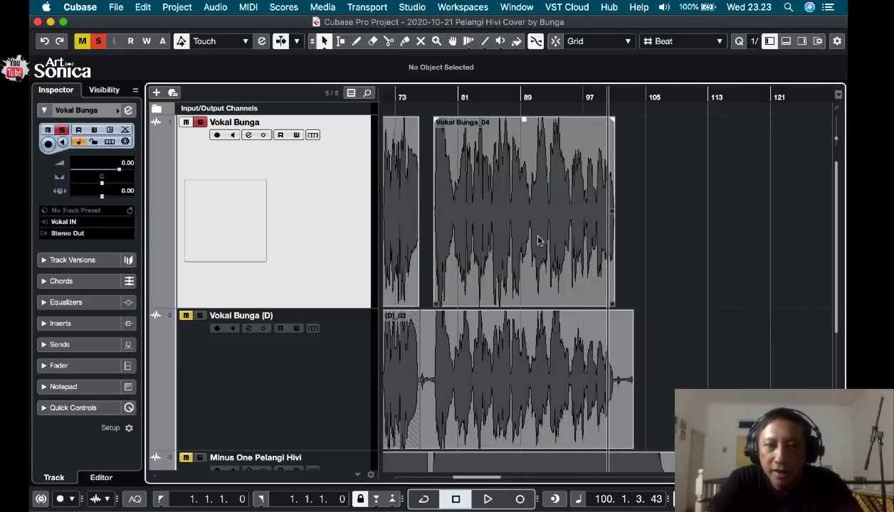
key(g)
key(g)
key(g)
key(g)
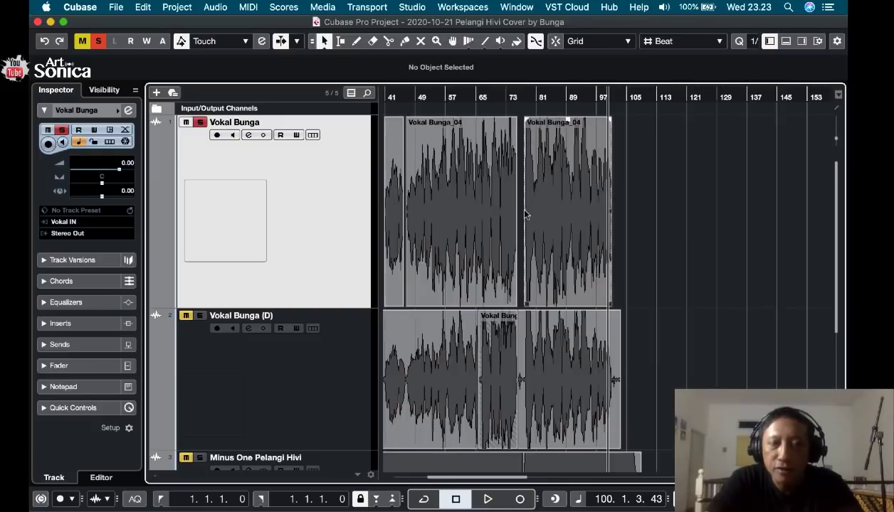
key(g)
scroll(523, 214, left, 5)
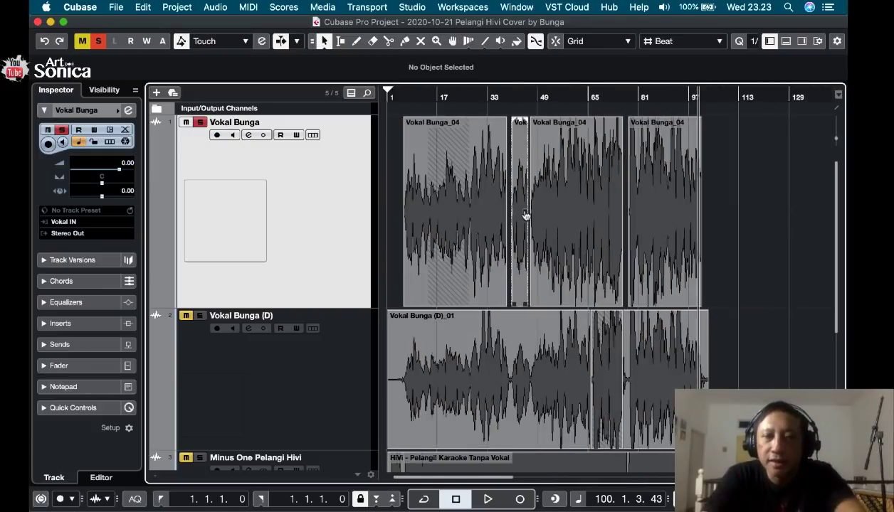
key(h)
key(h)
key(h)
key(h)
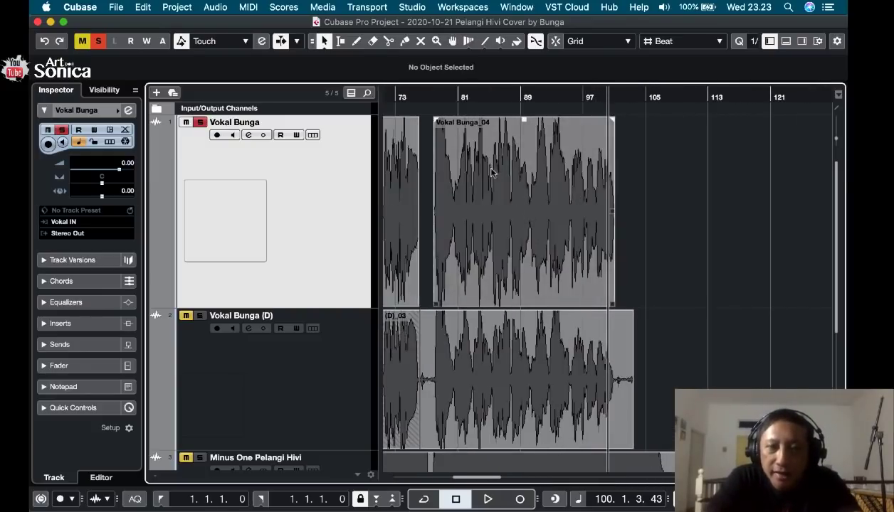
key(g)
scroll(491, 172, left, 2)
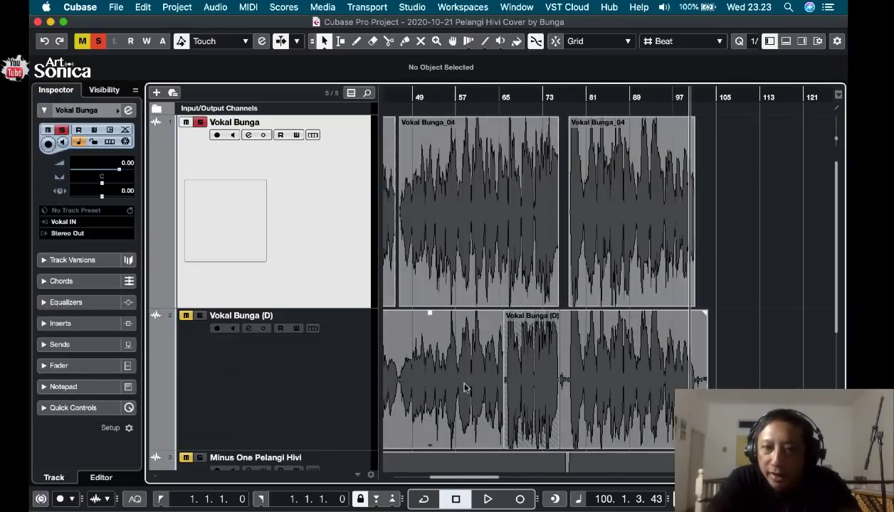
Switch the solo from the first vocal track to the second vocal track.
click(200, 125)
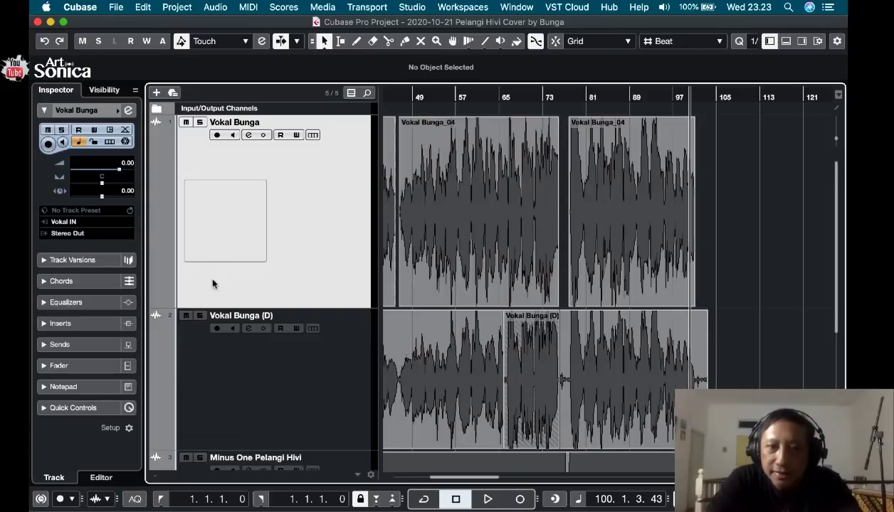
click(200, 315)
scroll(548, 344, down, 3)
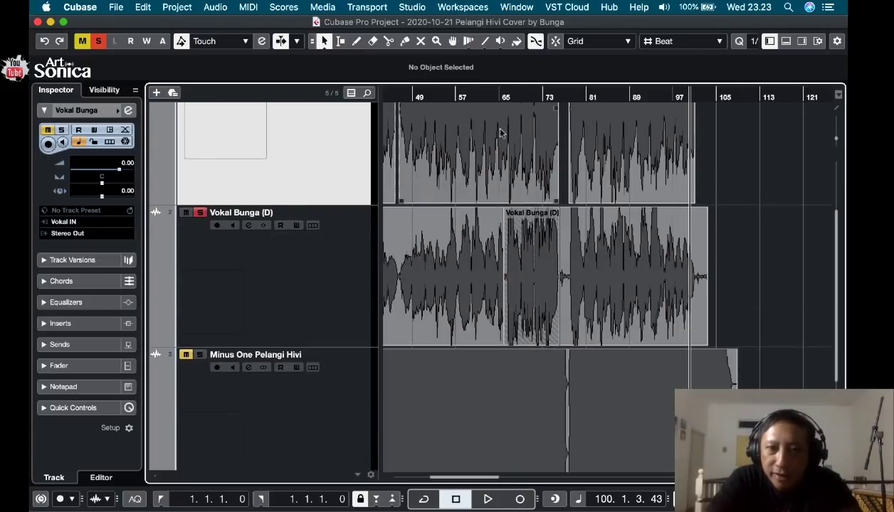
Play the change between overlapping takes near bar 65 on the second vocal track, starting from 64.2.3.66.
click(498, 95)
key(h)
key(h)
key(h)
key(h)
key(h)
key(h)
key(h)
key(h)
key(h)
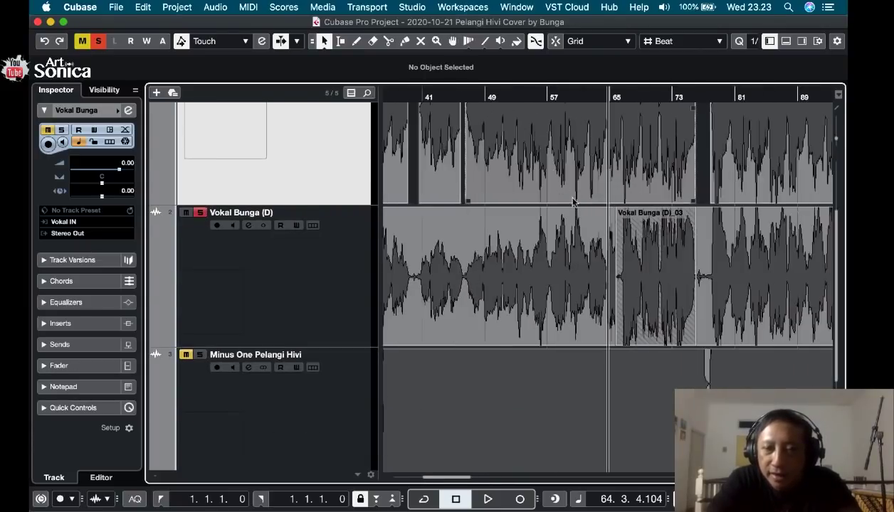
key(h)
key(h)
key(h)
key(h)
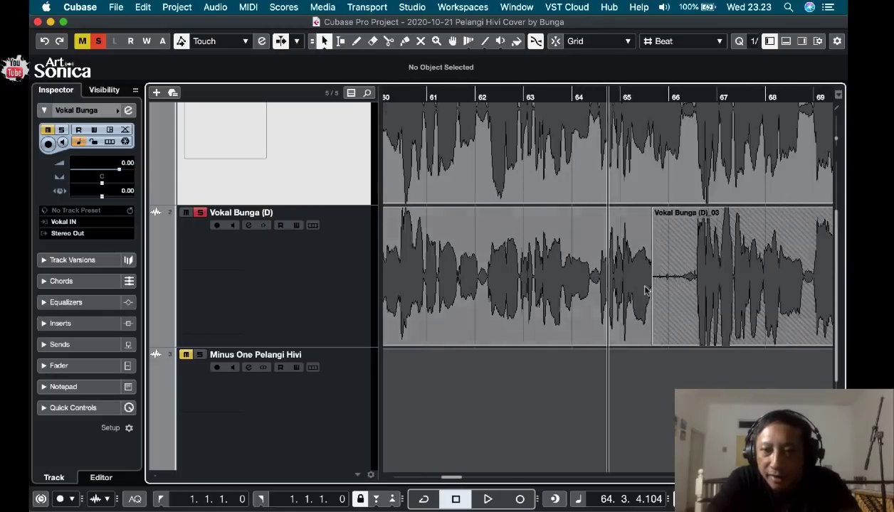
click(582, 96)
key(space)
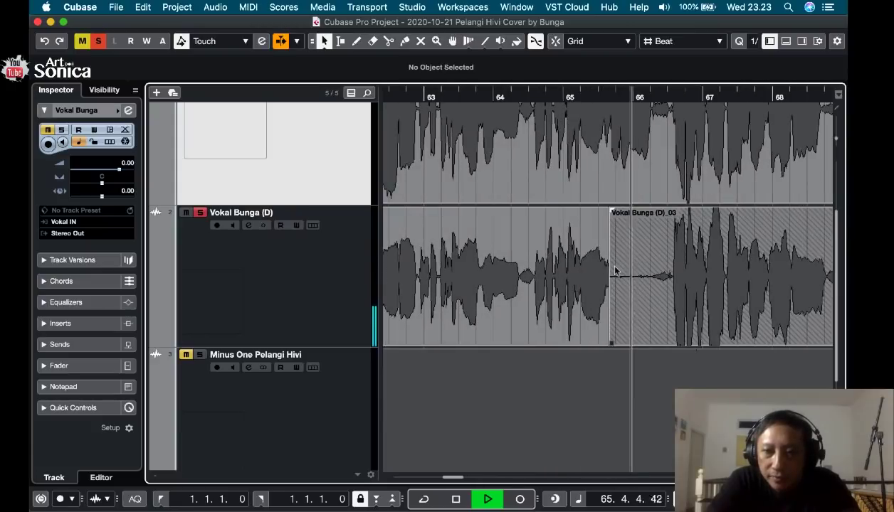
key(space)
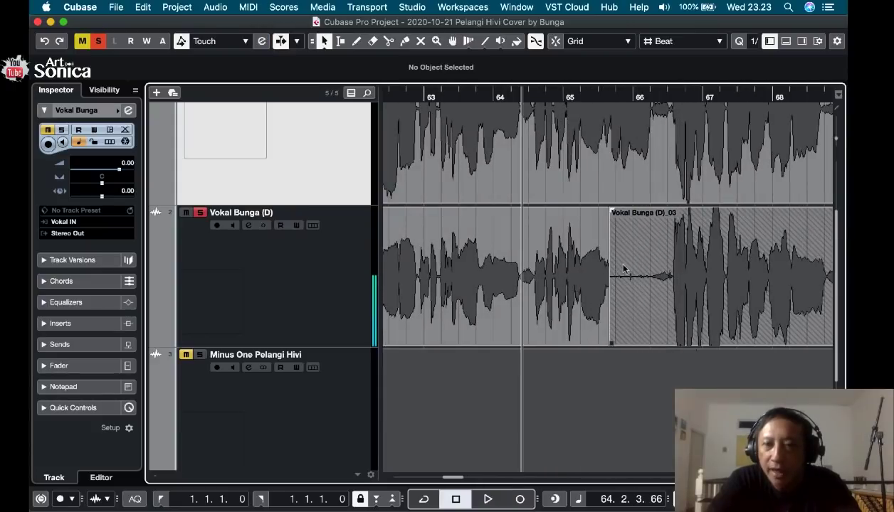
Trim the start of the overlapping take on the second vocal track to 66.2.1.50 and play across the new join.
click(624, 299)
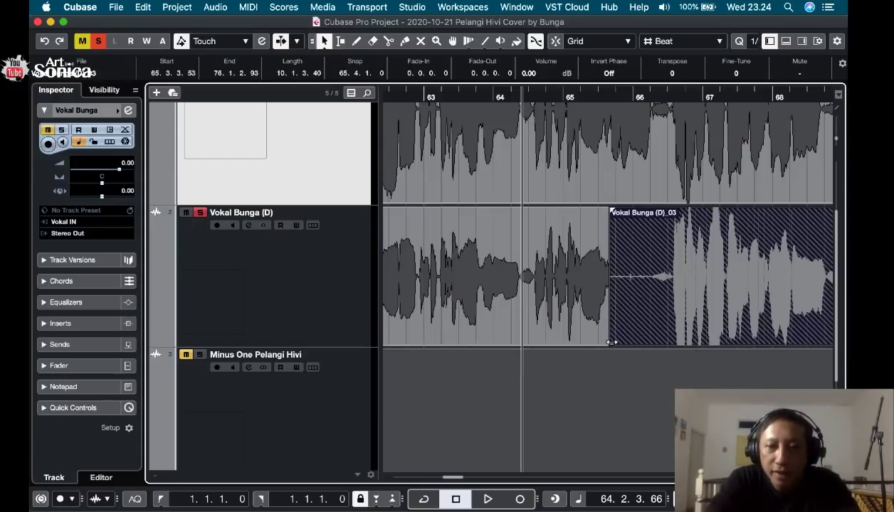
drag(610, 342, 656, 329)
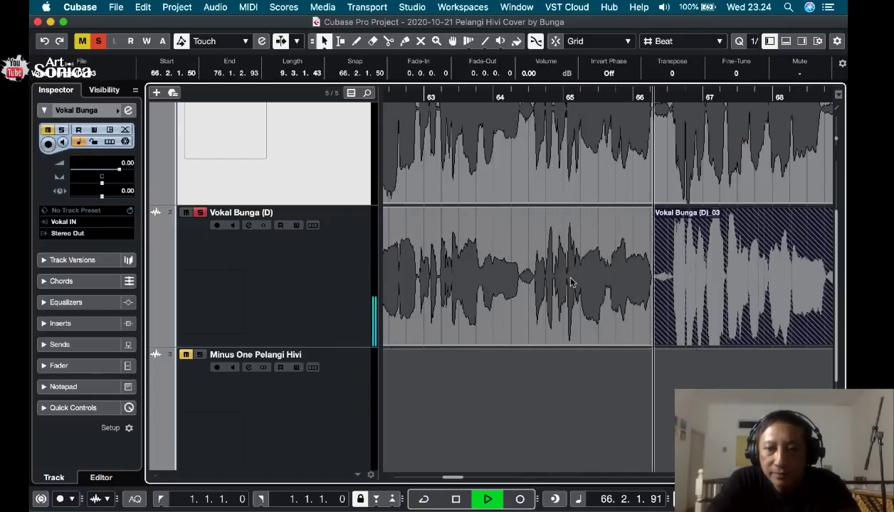
key(f)
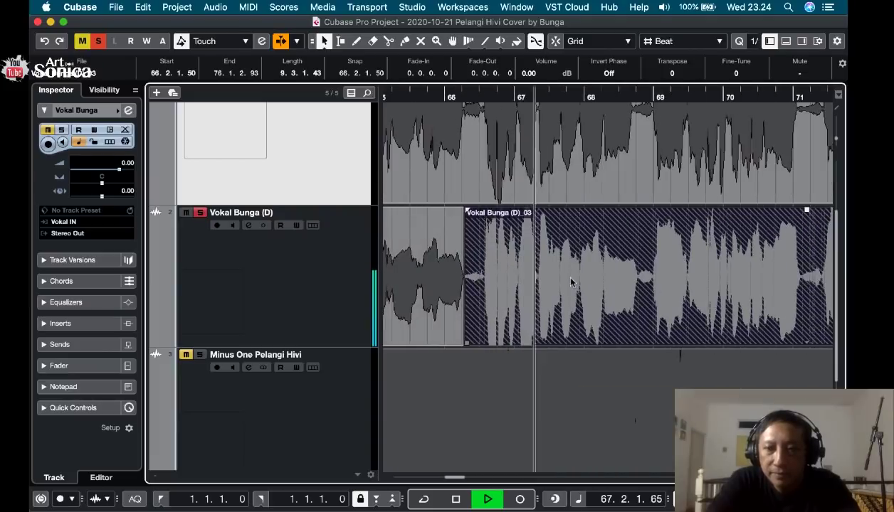
drag(835, 138, 830, 139)
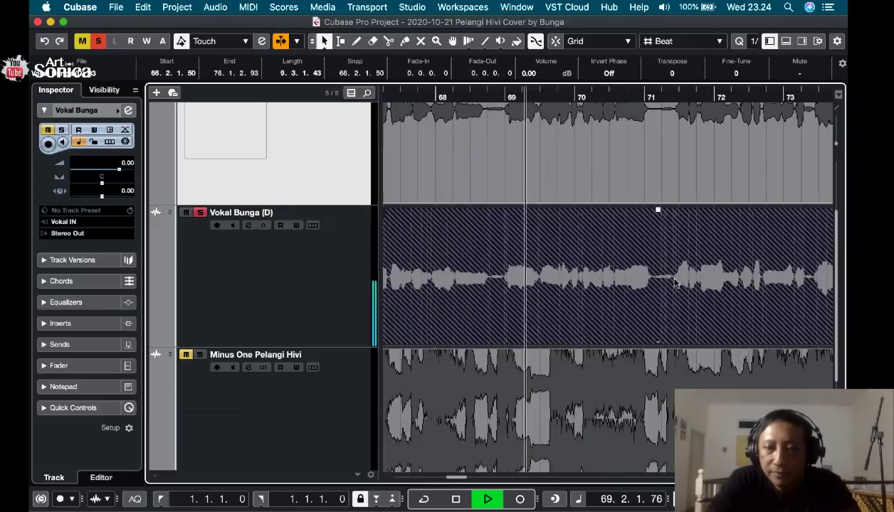
key(space)
Switch the solo back from the second vocal track to the first vocal track.
scroll(674, 283, down, 8)
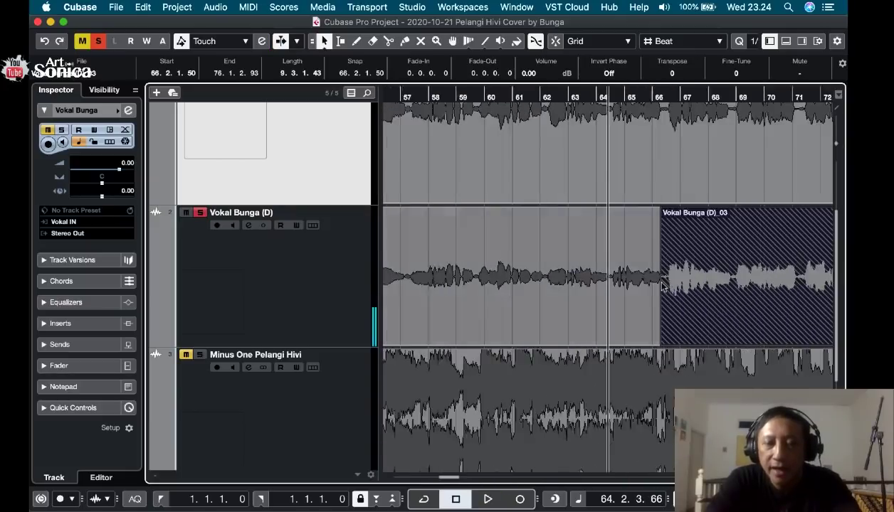
scroll(629, 332, down, 4)
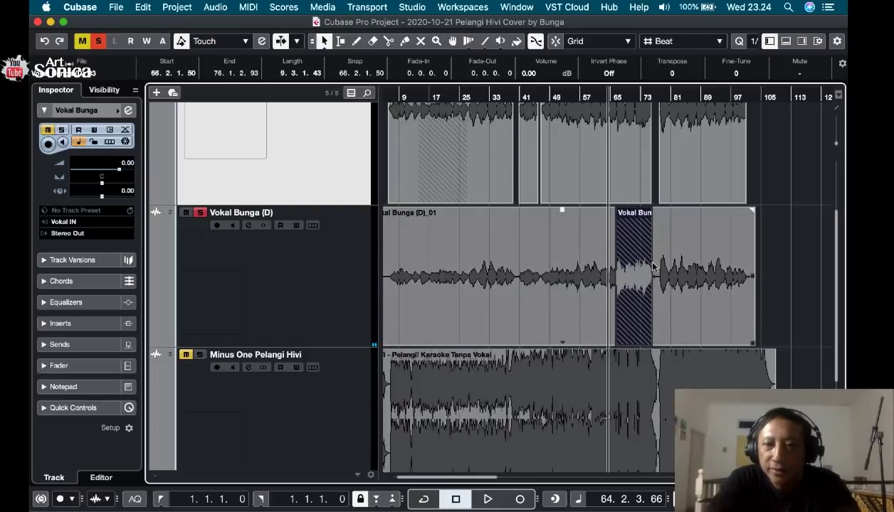
scroll(653, 266, down, 2)
scroll(528, 215, up, 3)
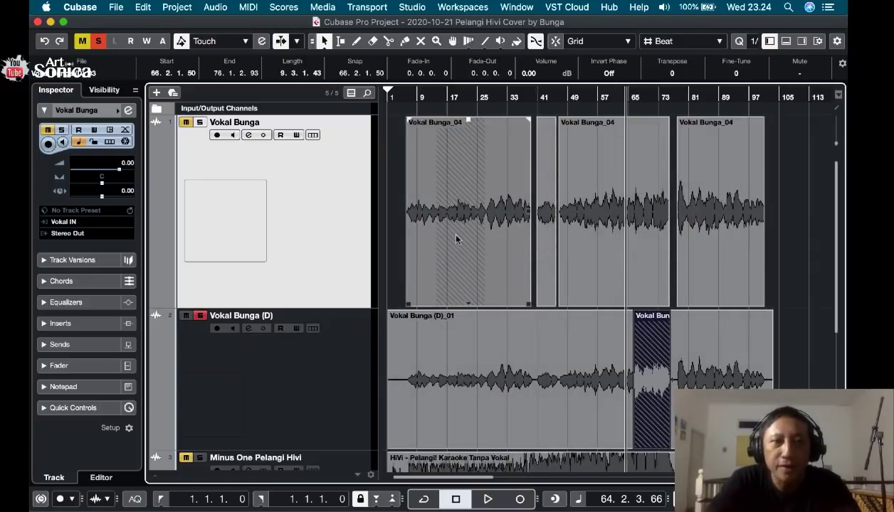
click(201, 316)
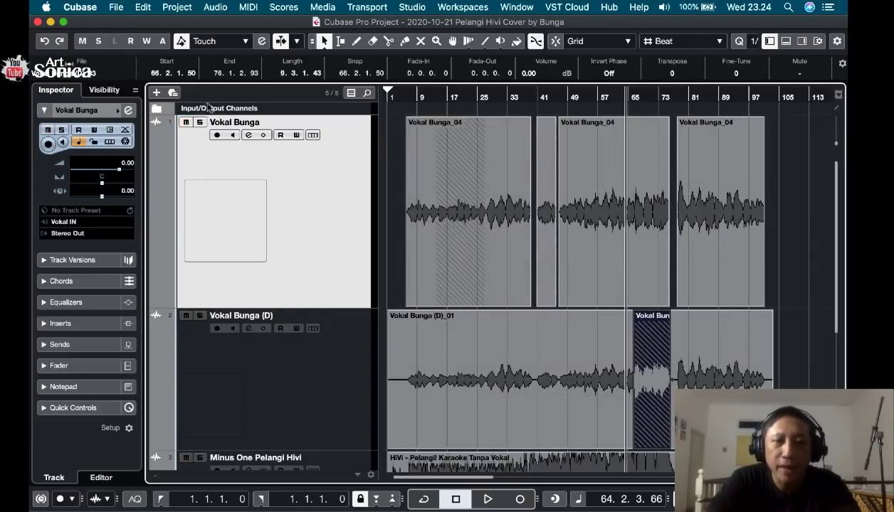
click(199, 123)
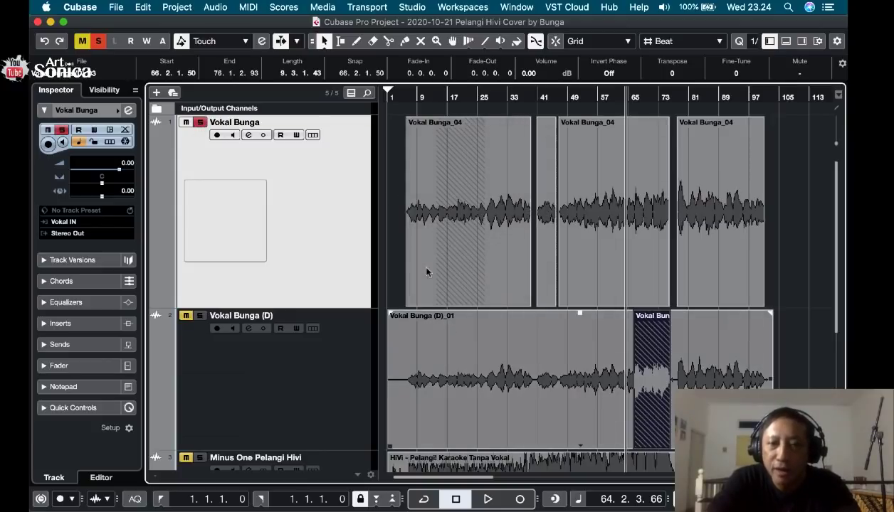
Play the first clip on the first vocal track from about bar 6 with auto-scroll turned on.
click(406, 97)
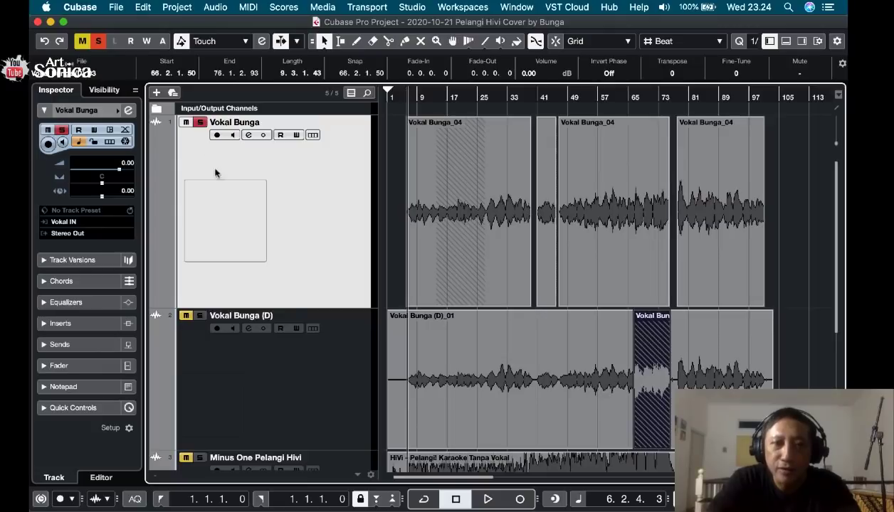
key(h)
key(h)
key(h)
key(h)
key(h)
key(h)
key(h)
key(h)
key(h)
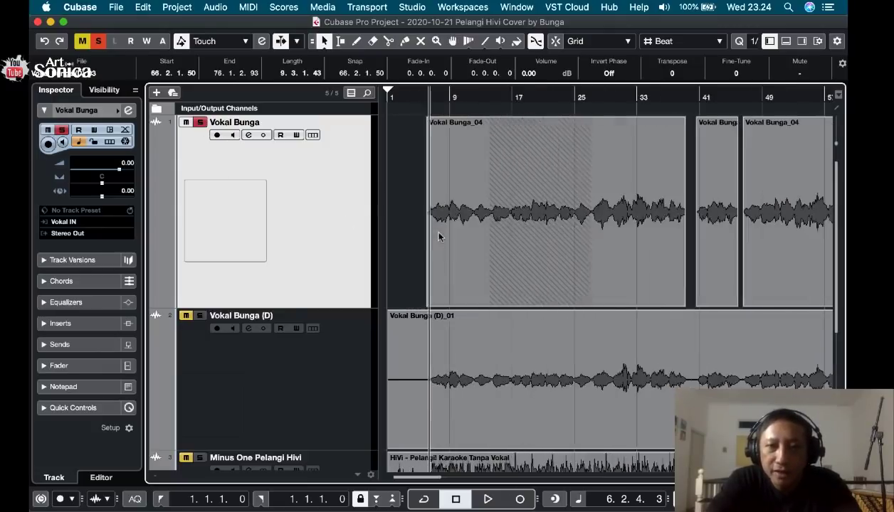
key(h)
key(h)
key(h)
key(h)
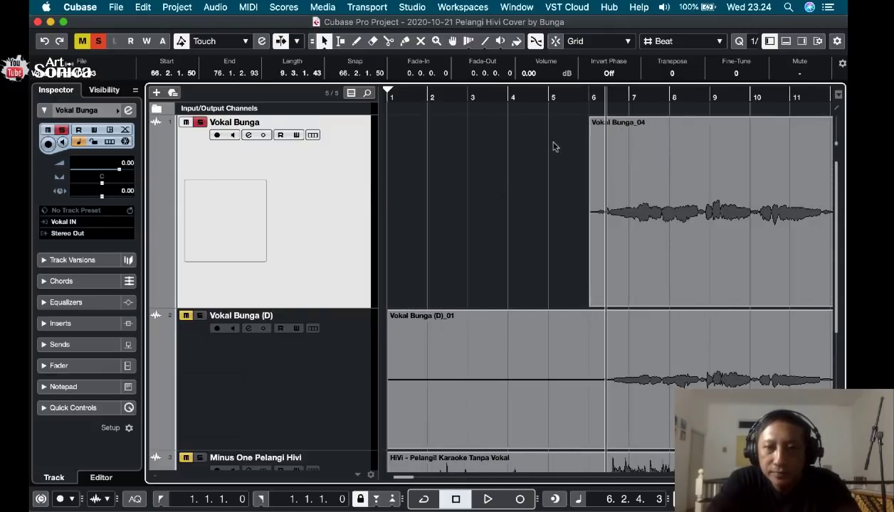
click(588, 98)
key(space)
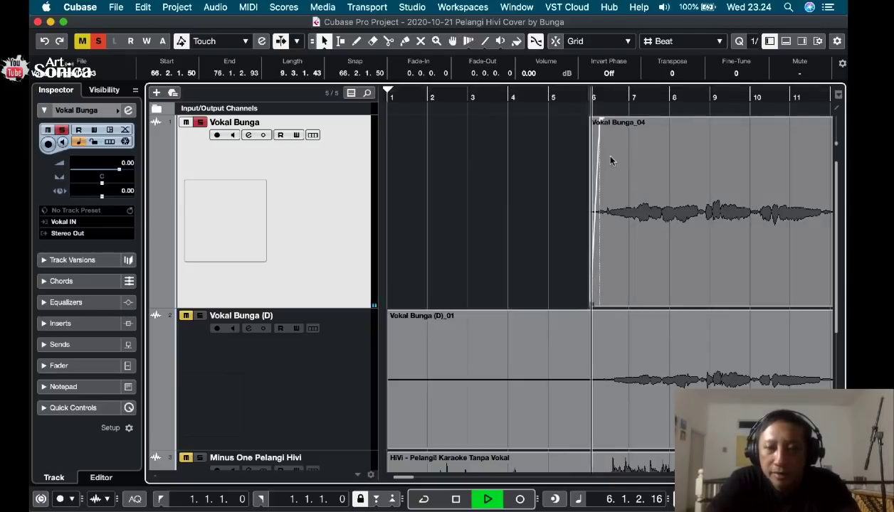
key(f)
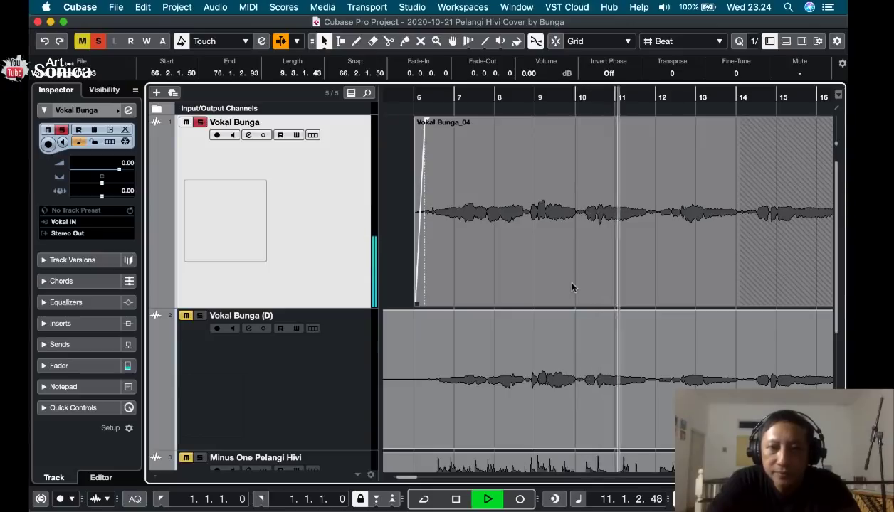
Switch the solo from the first vocal track to the second vocal track and play it from about bar 6.
key(space)
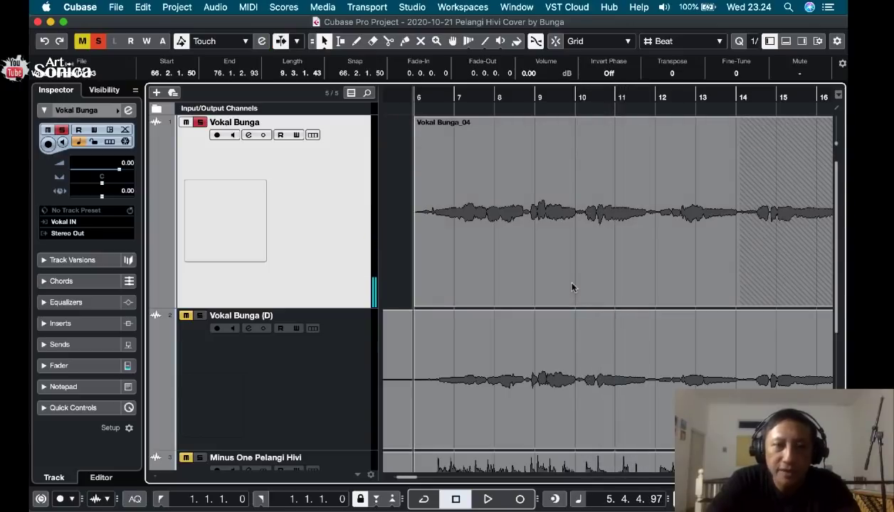
click(200, 122)
click(200, 316)
key(space)
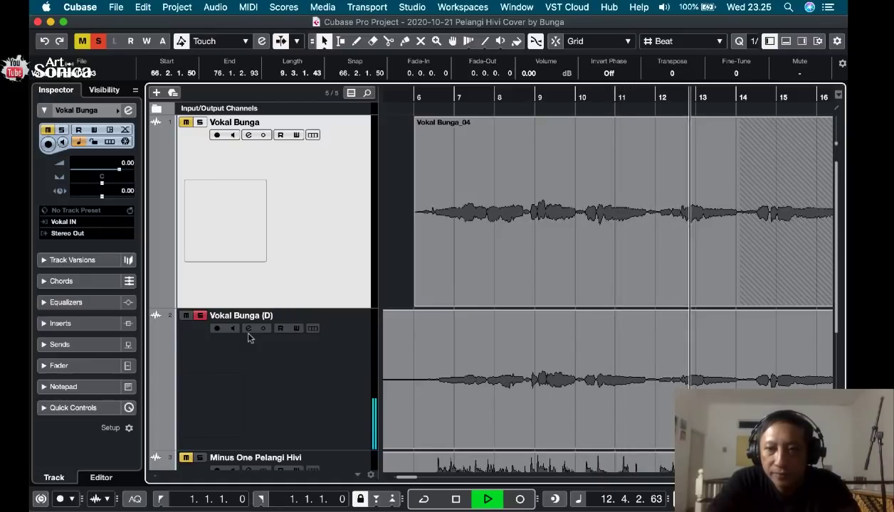
key(space)
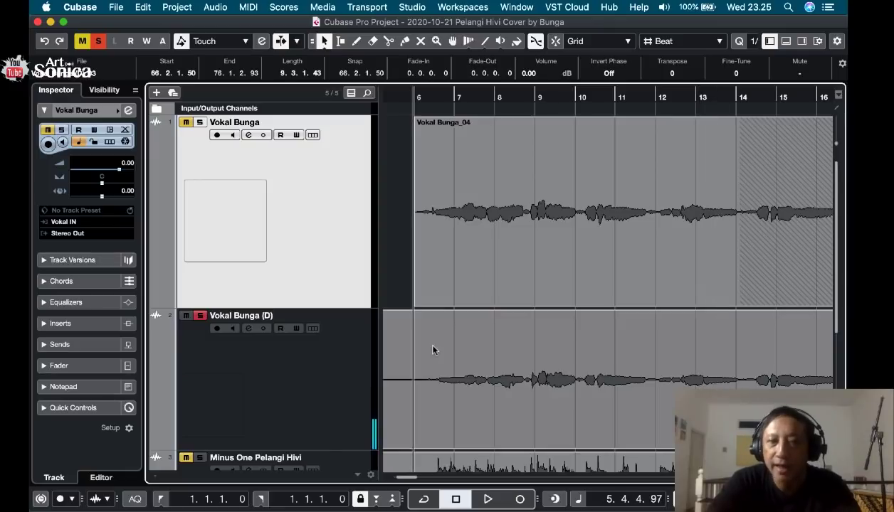
Select the long clip on the second vocal track and play it from 8.3.1.88.
click(470, 240)
click(390, 196)
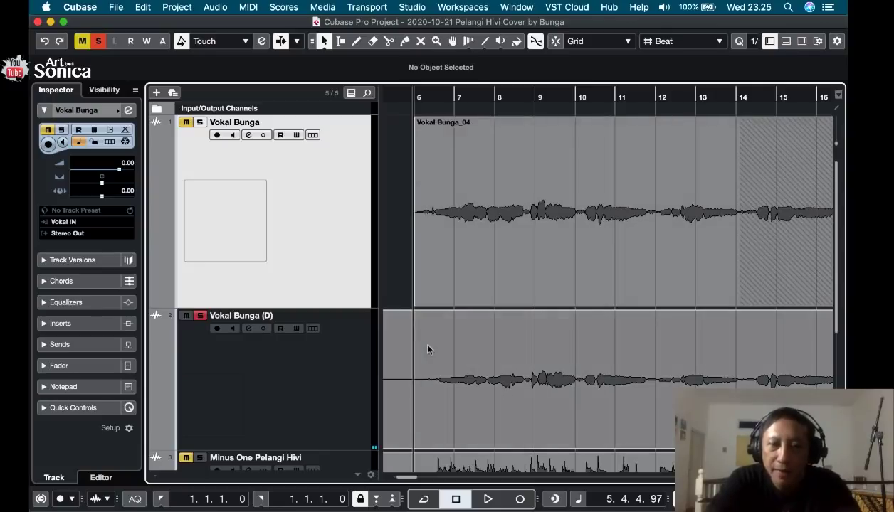
click(427, 390)
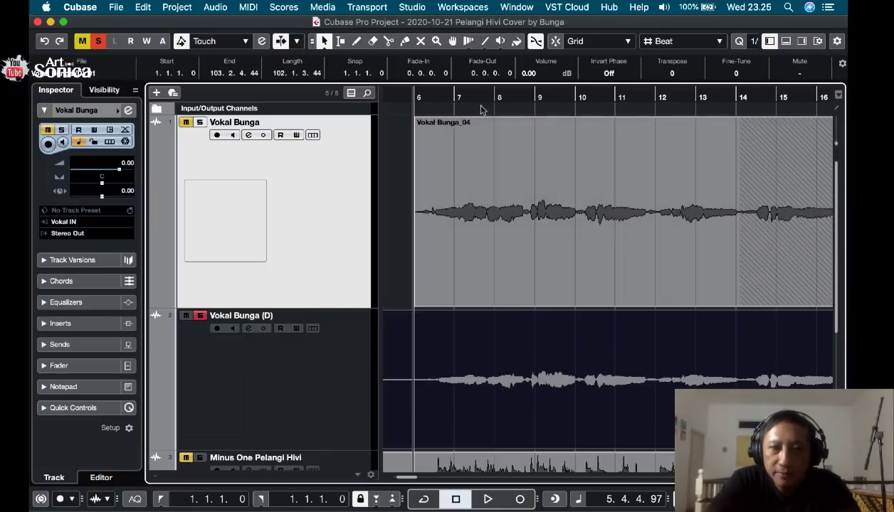
click(517, 98)
key(space)
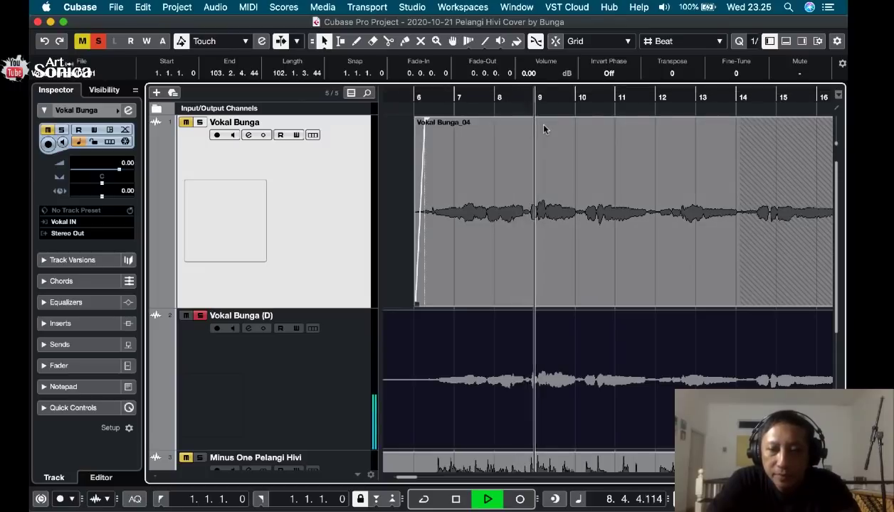
key(space)
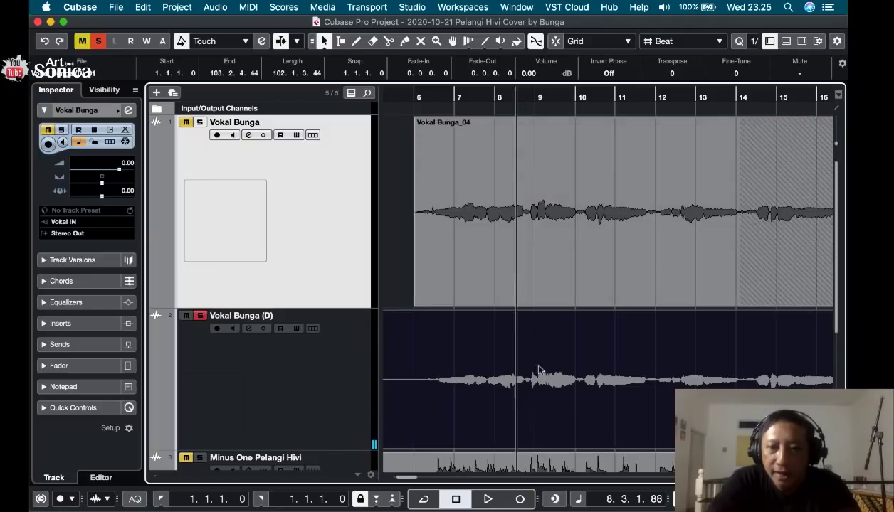
Play the short gap before bar 9 on the second vocal track and place the playback cursor at 8.4.3.2.
click(528, 239)
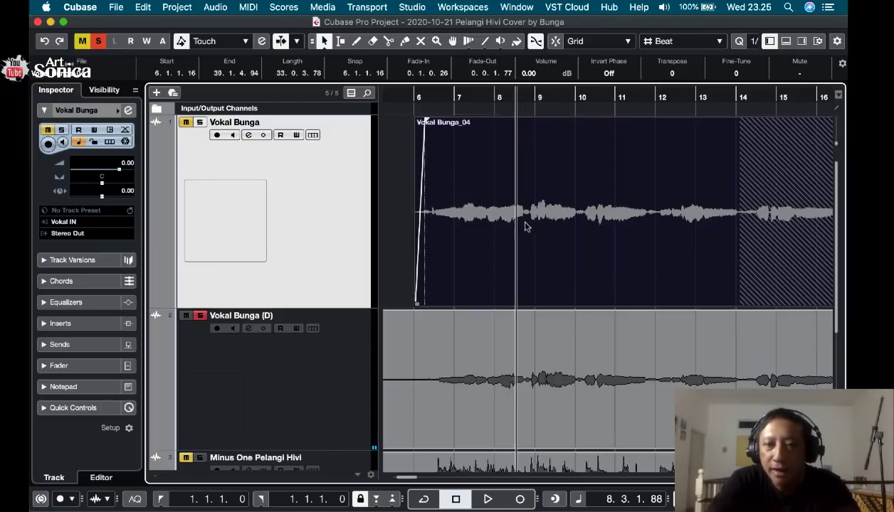
drag(522, 99, 522, 120)
key(space)
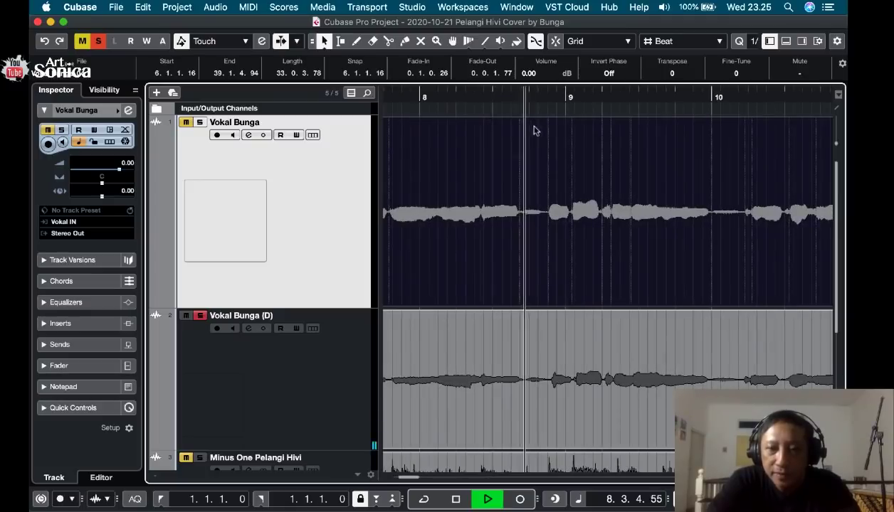
key(space)
click(548, 95)
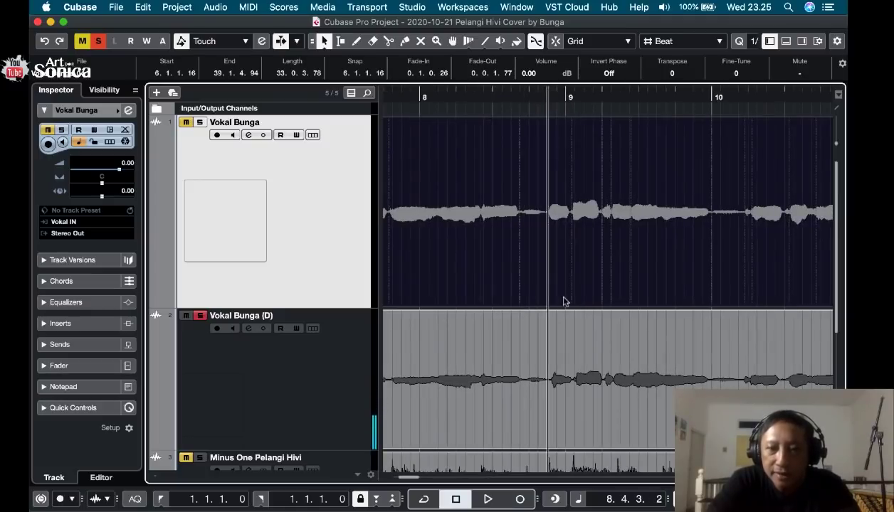
Split the clip on the second vocal track at 8.4.3.37 and 9.4.4.110, playing the phrase to find its end.
click(554, 405)
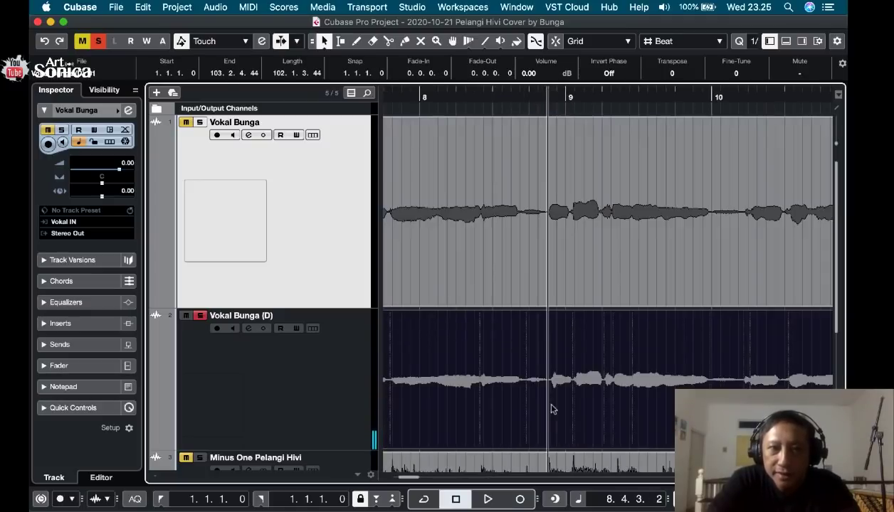
click(389, 41)
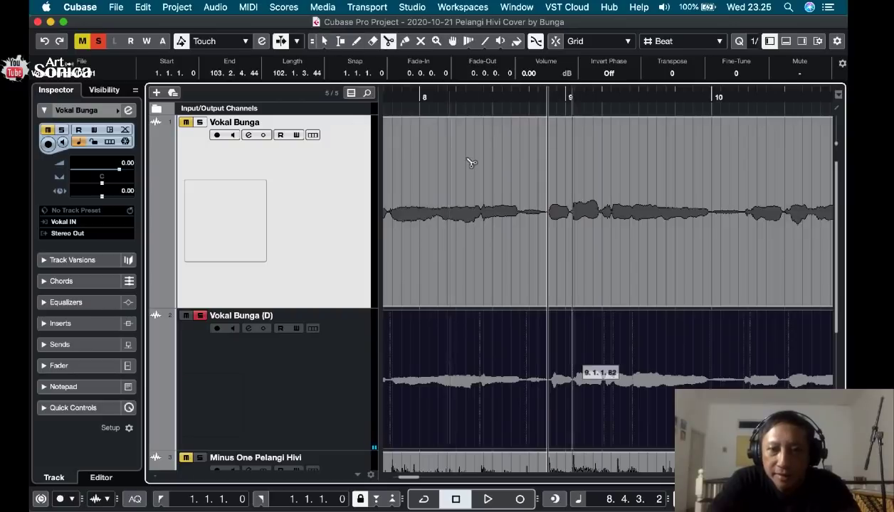
click(552, 393)
key(space)
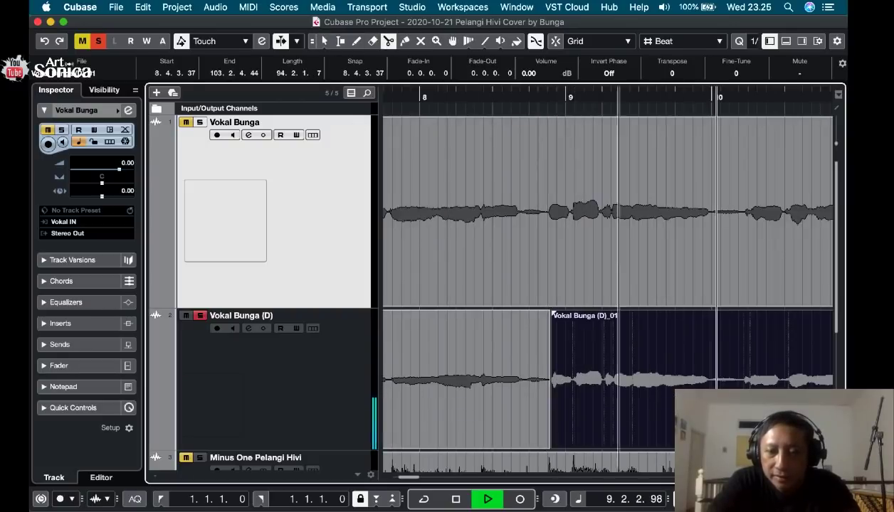
key(space)
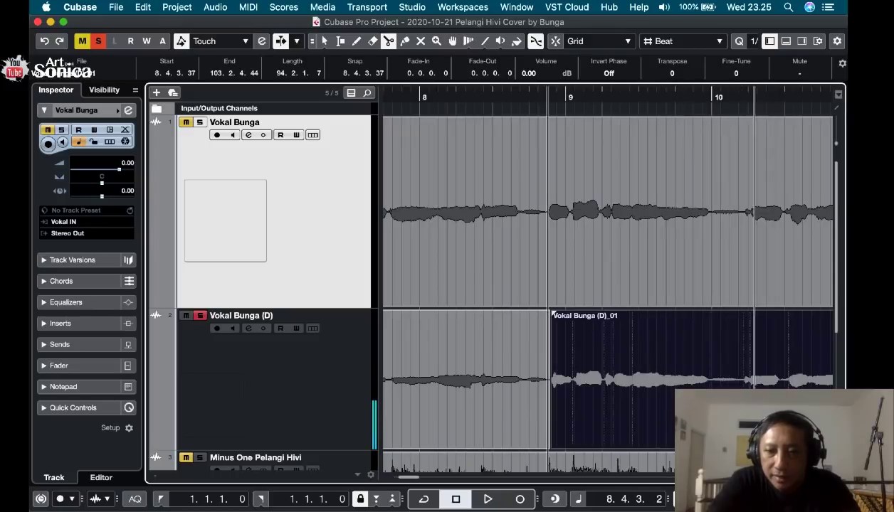
click(712, 342)
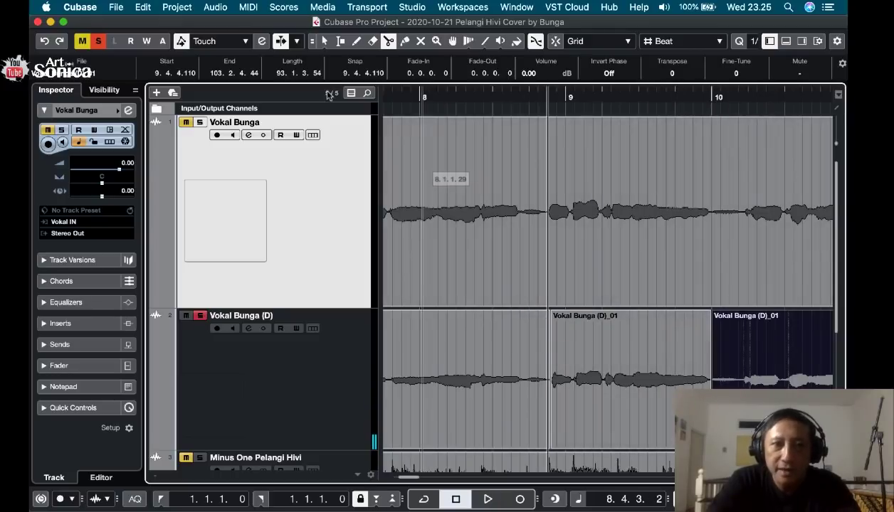
Try moving the isolated bar 9 phrase from the second vocal track onto the first at 8.4.1.15, and undo the move.
click(323, 42)
click(579, 385)
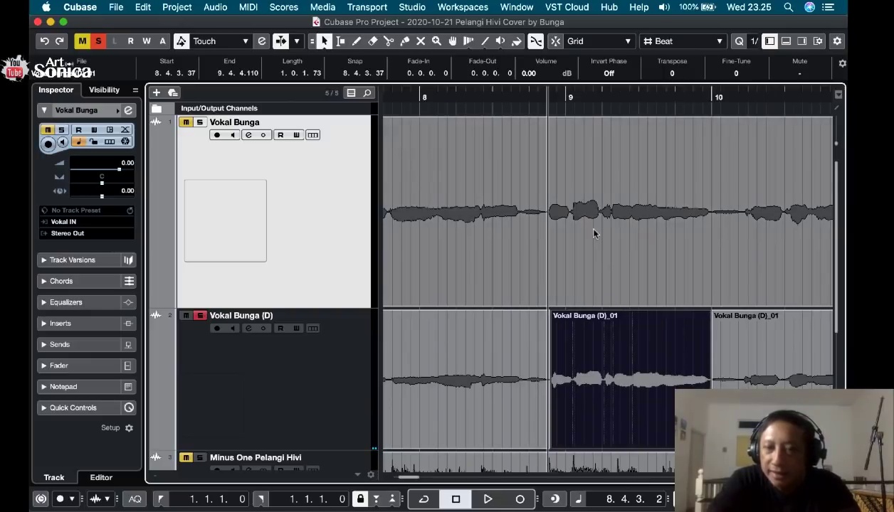
mouse_move(596, 385)
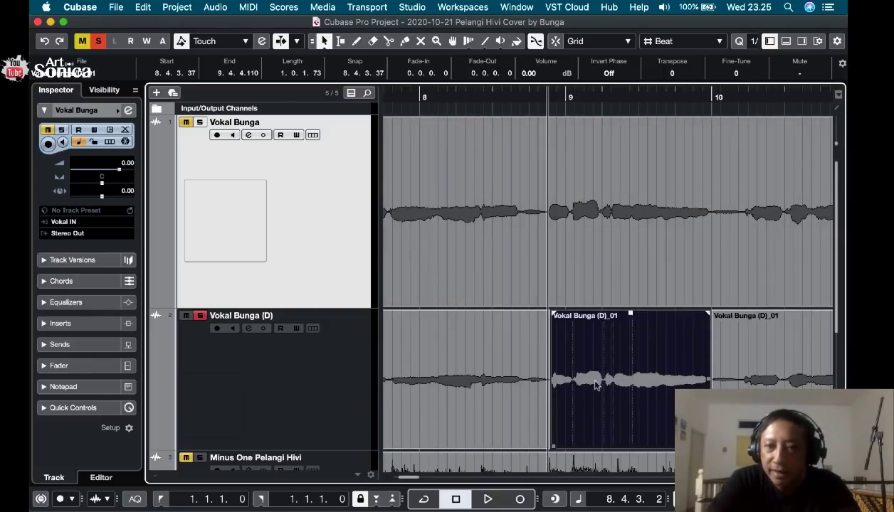
drag(597, 326, 576, 189)
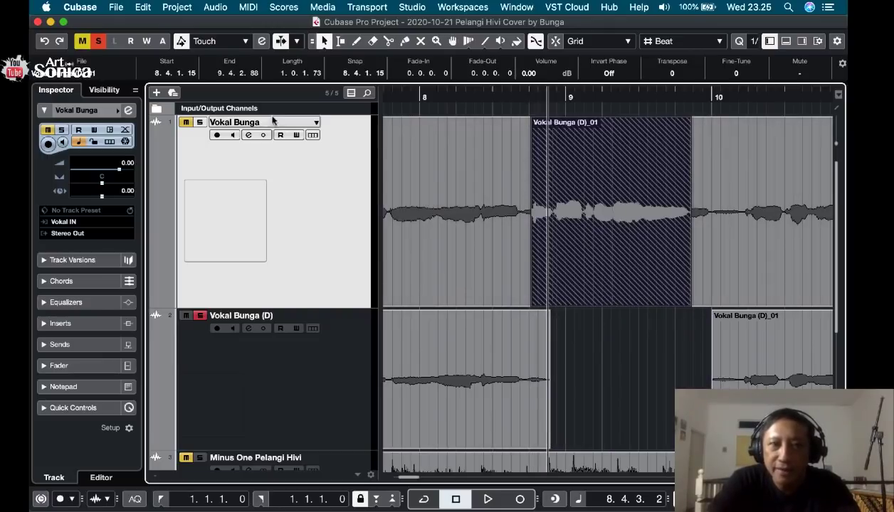
click(143, 7)
click(164, 23)
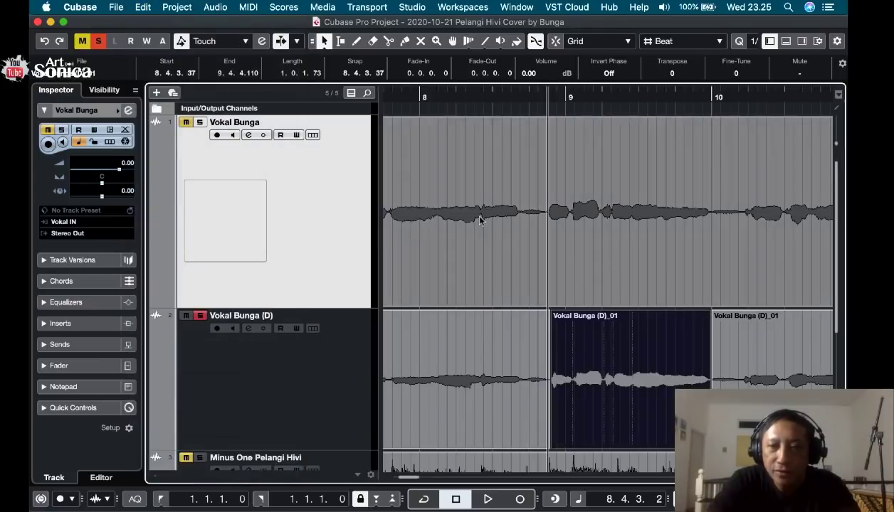
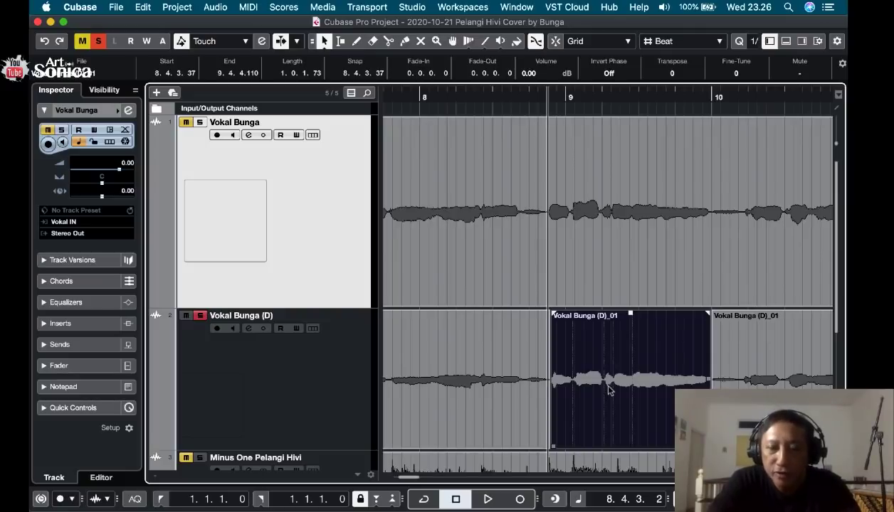
Move the isolated bar 9 phrase from the second vocal track onto the first and extend its start to 8.4.2.97.
drag(608, 390, 602, 253)
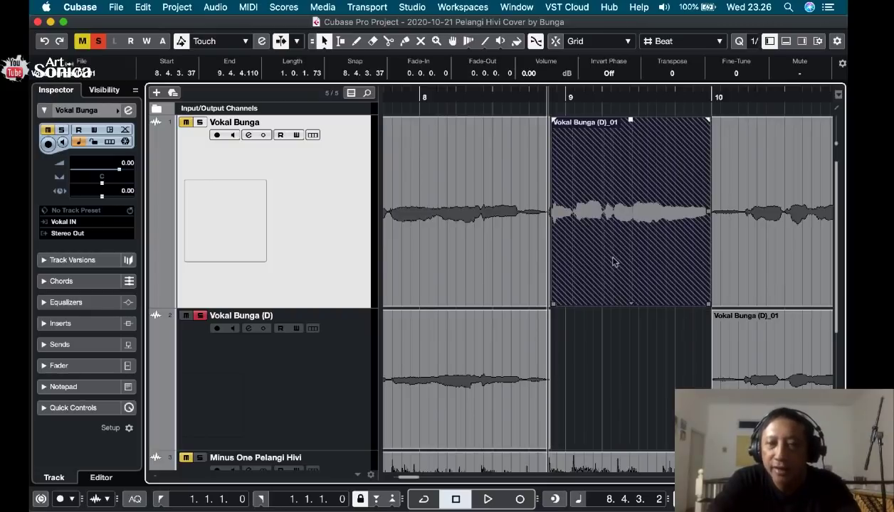
click(588, 341)
drag(531, 107, 539, 125)
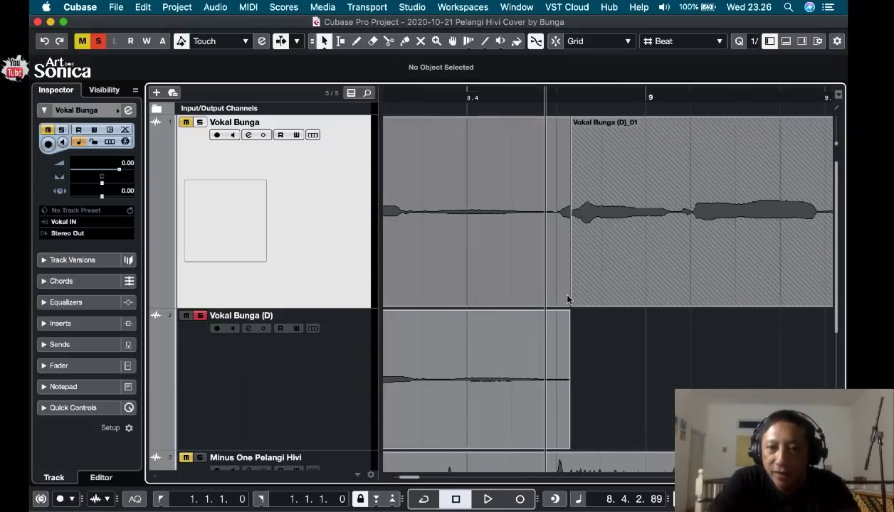
click(577, 298)
drag(573, 304, 551, 301)
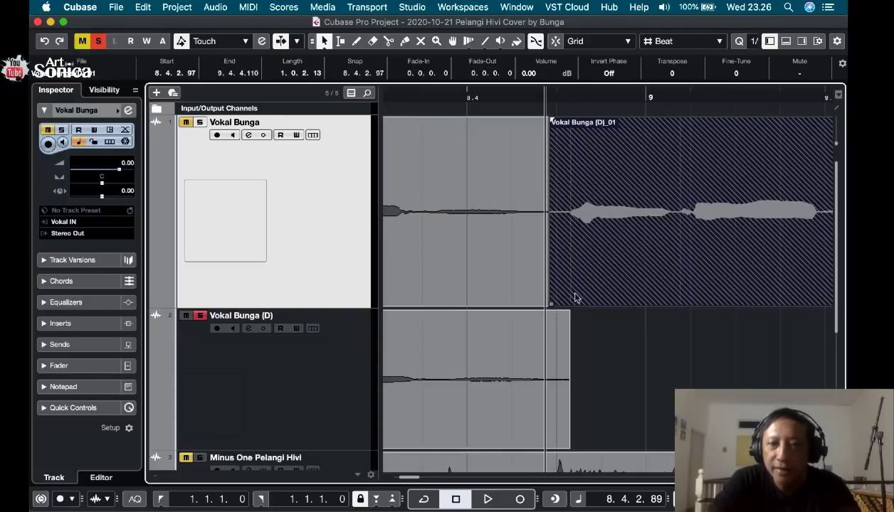
Trim the moved phrase's start to 8.4.4.102 and split the original first-track clip beneath it around the phrase, ending at 9.4.4.111.
scroll(575, 298, right, 10)
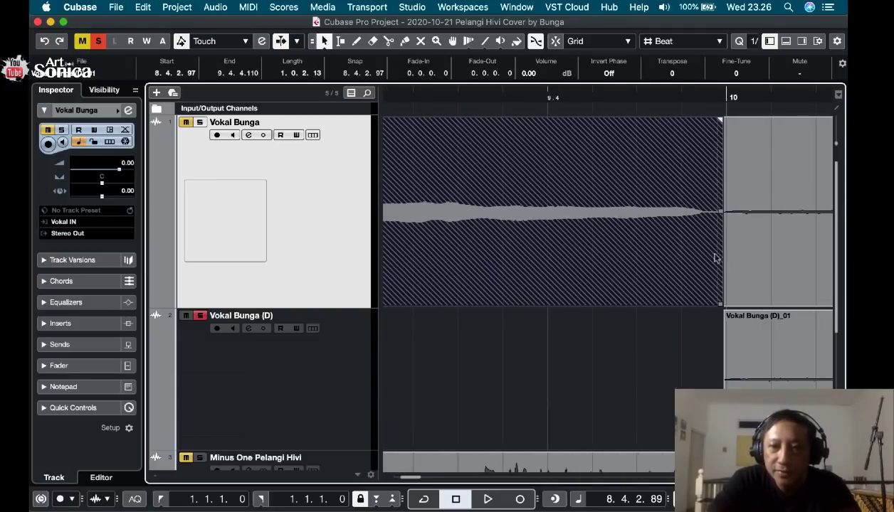
scroll(684, 253, left, 10)
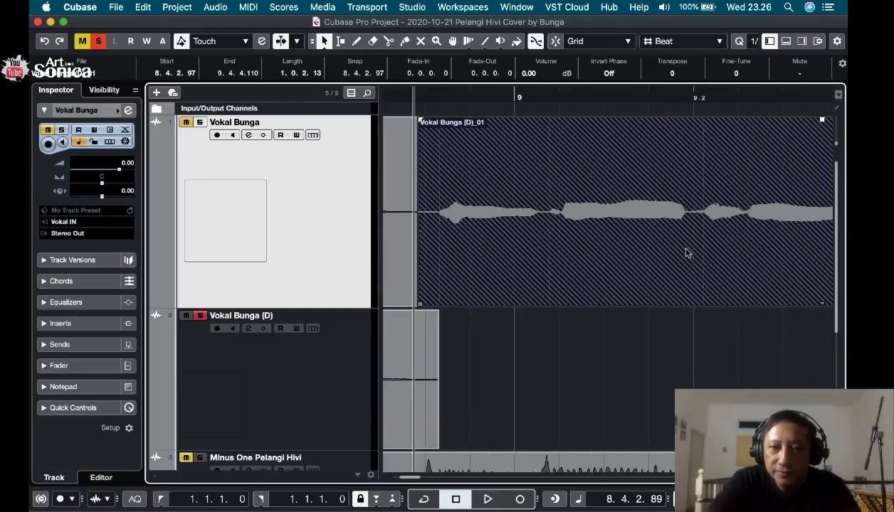
scroll(688, 253, left, 5)
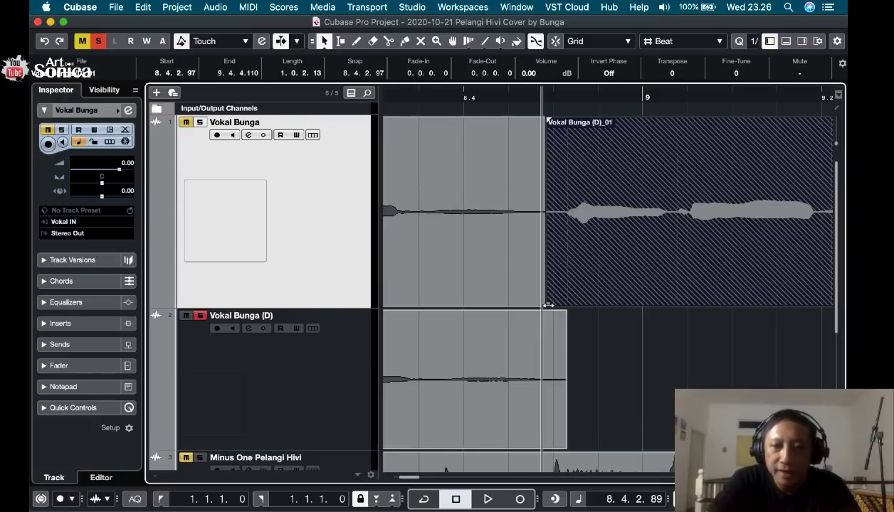
drag(547, 305, 638, 303)
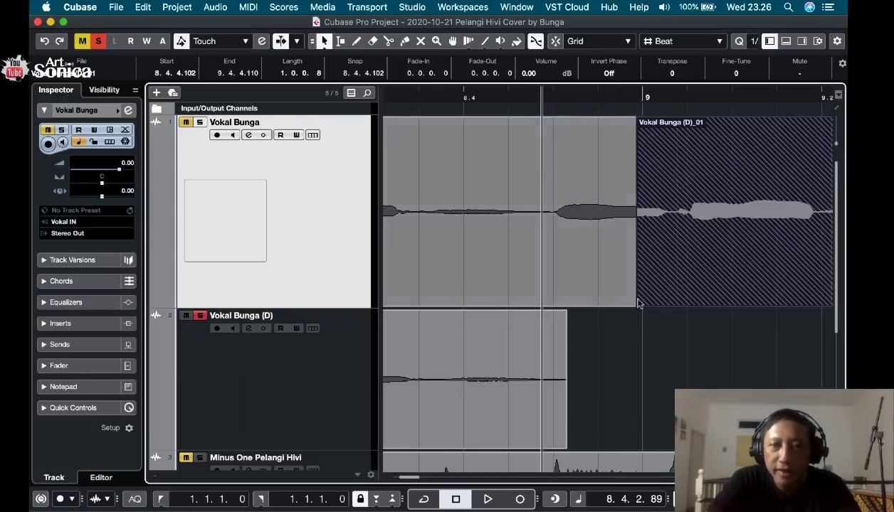
click(389, 41)
click(554, 246)
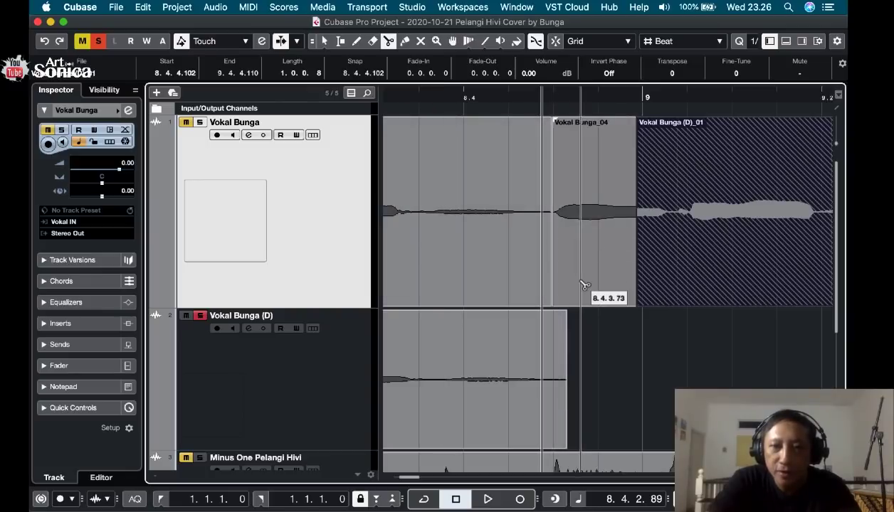
scroll(584, 285, right, 10)
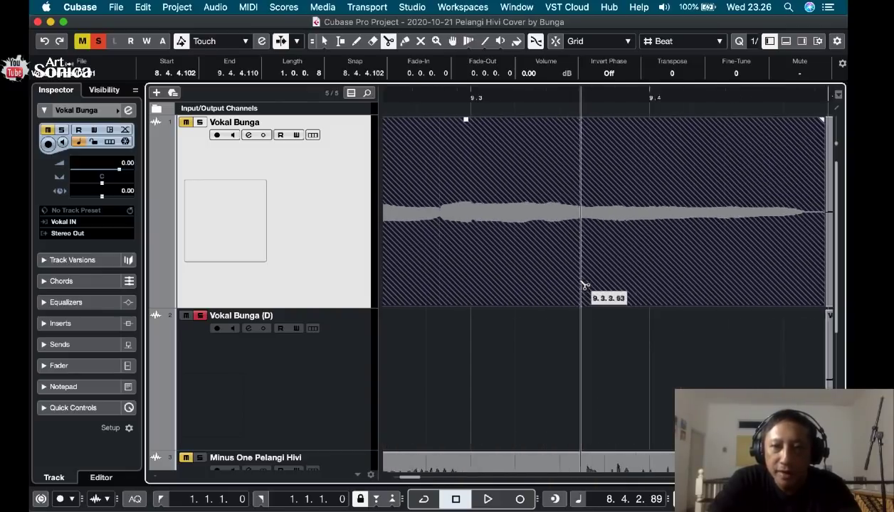
click(619, 269)
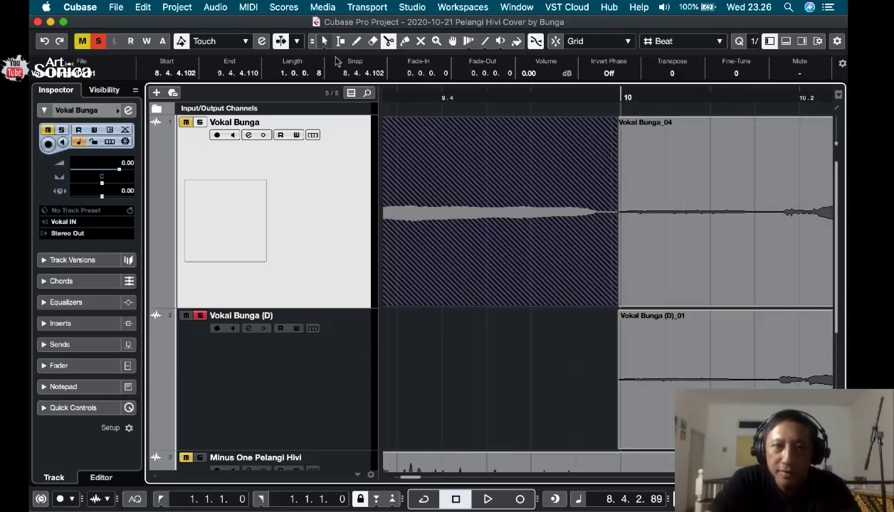
Trim the moved phrase's end to 9.4.3.74, delete the original take beneath it, and select the phrase.
click(323, 41)
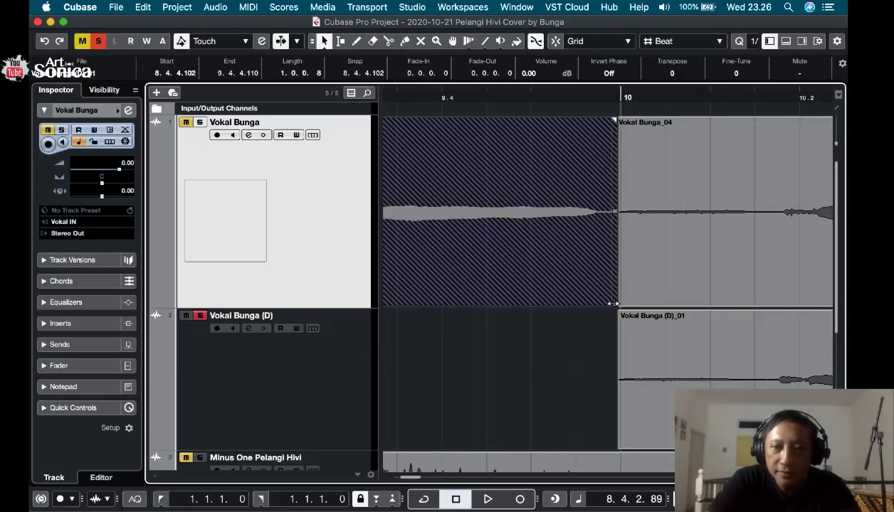
drag(610, 304, 559, 304)
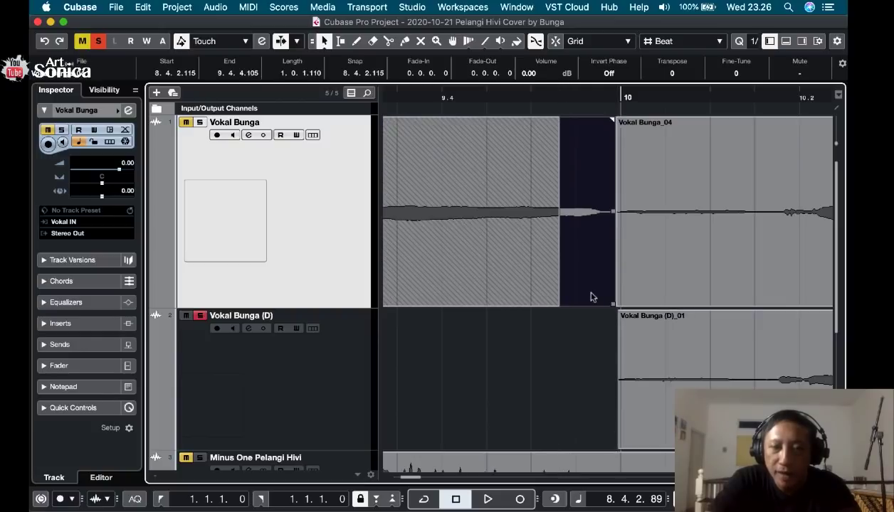
key(g)
key(g)
key(g)
key(g)
key(g)
key(g)
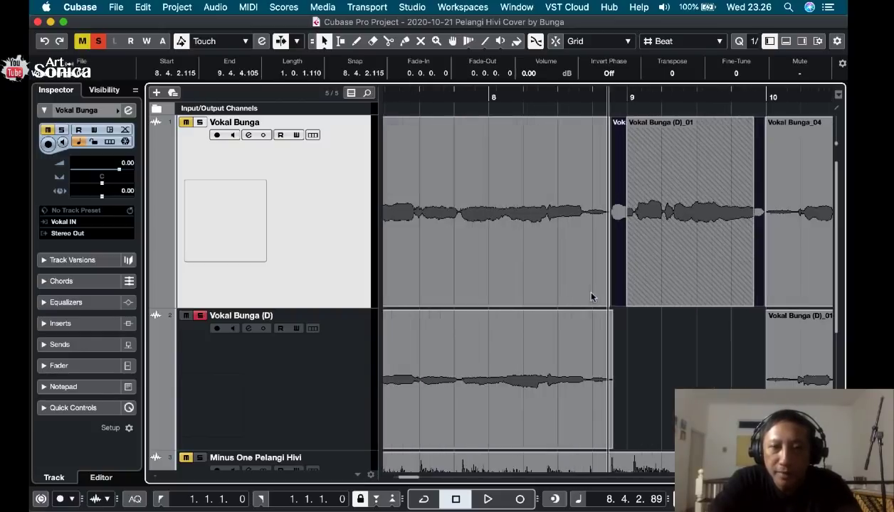
drag(643, 297, 642, 297)
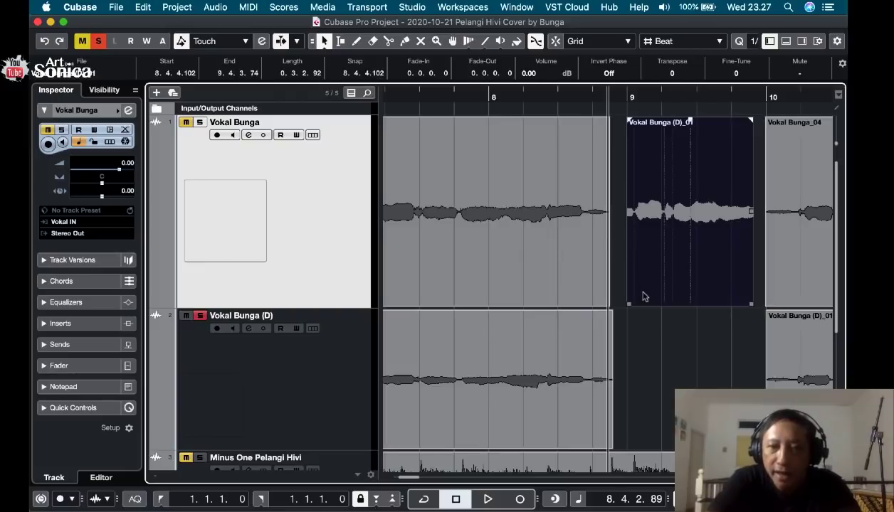
Extend the moved phrase's start back to 8.4.2.26 so it overlaps the preceding first-track clip, checking both clips.
drag(620, 95, 618, 116)
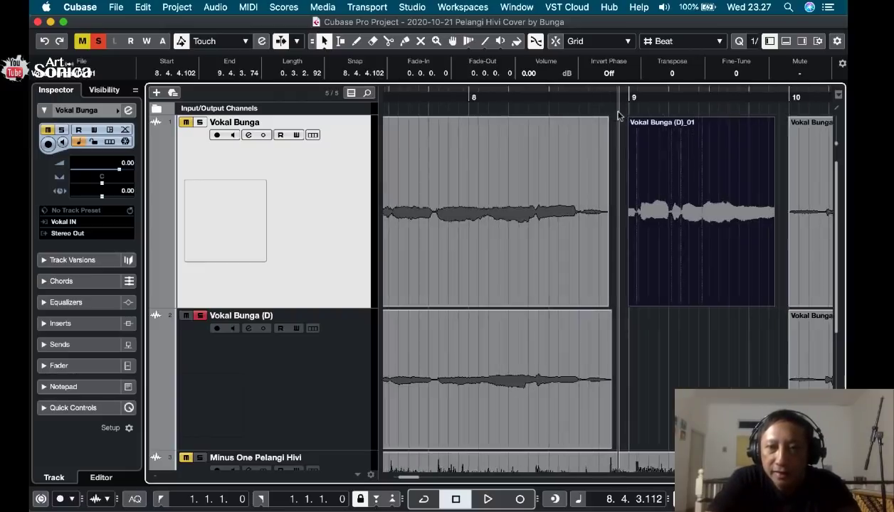
key(h)
key(h)
key(h)
key(h)
key(h)
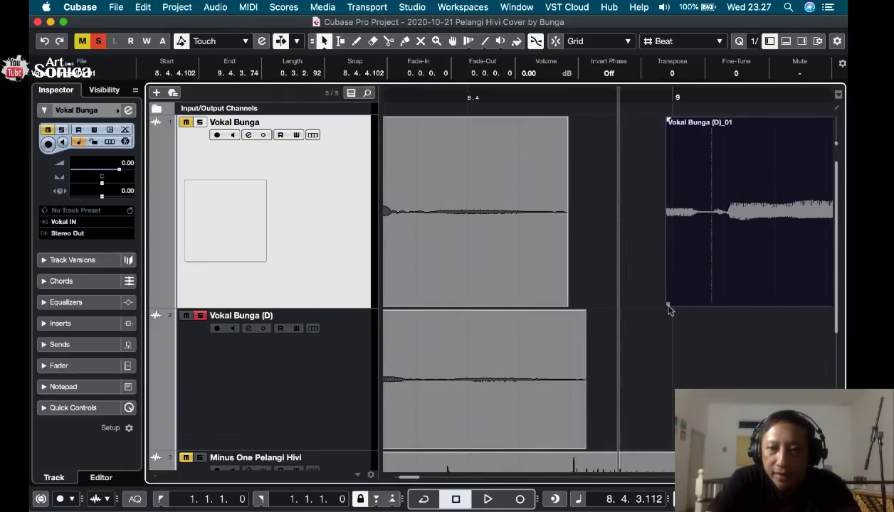
drag(669, 304, 534, 302)
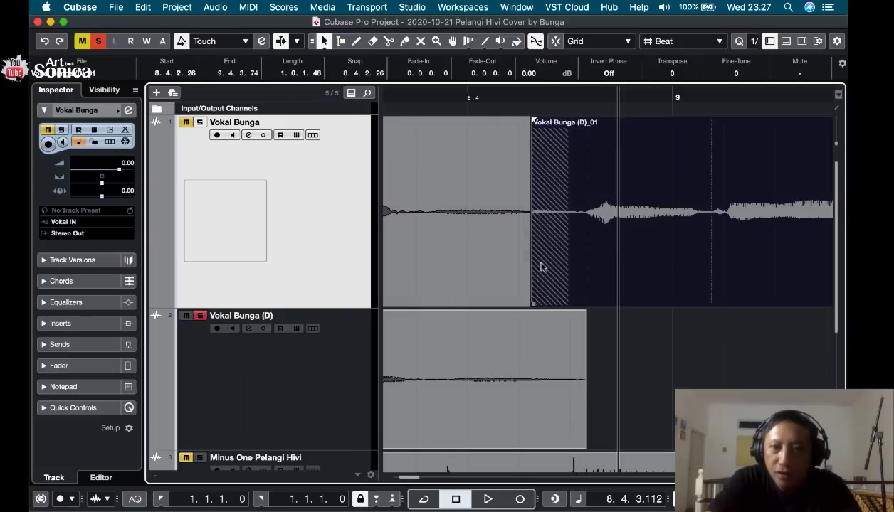
click(468, 169)
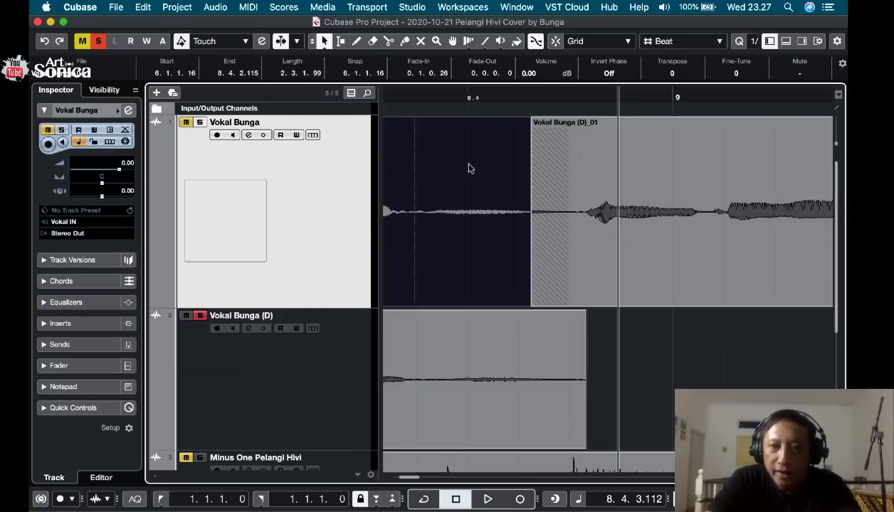
click(652, 254)
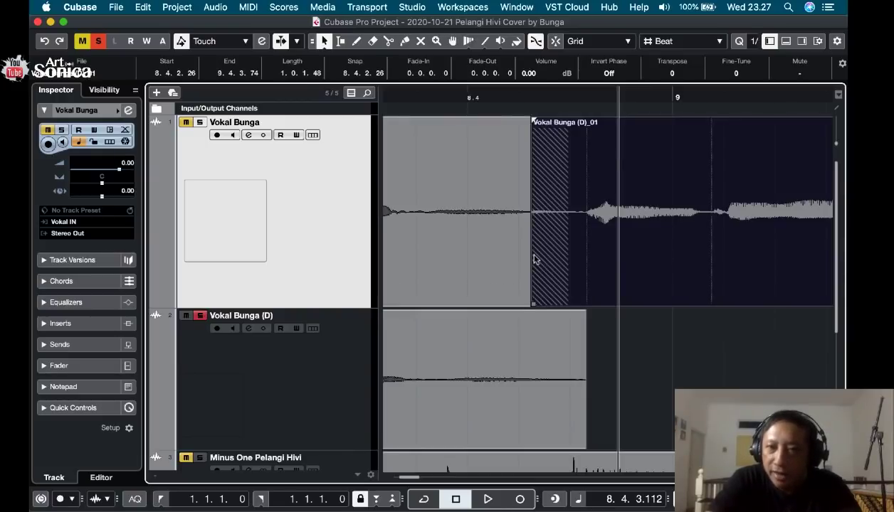
click(513, 266)
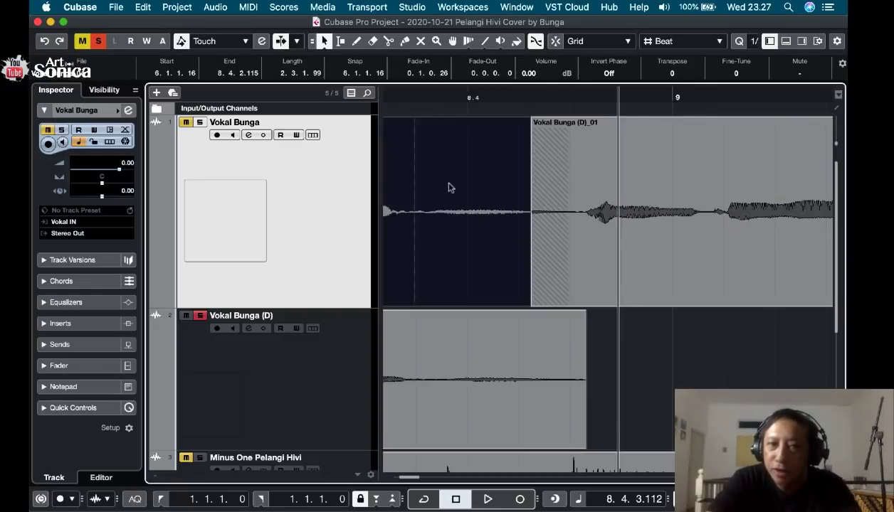
Switch solo from the second vocal track to the first and play briefly from 8.3.3.107.
click(200, 315)
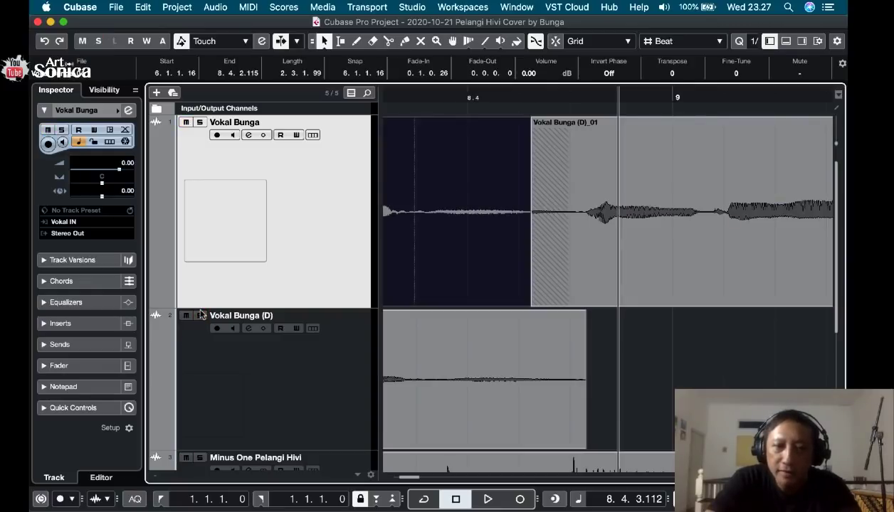
click(200, 123)
click(413, 95)
key(space)
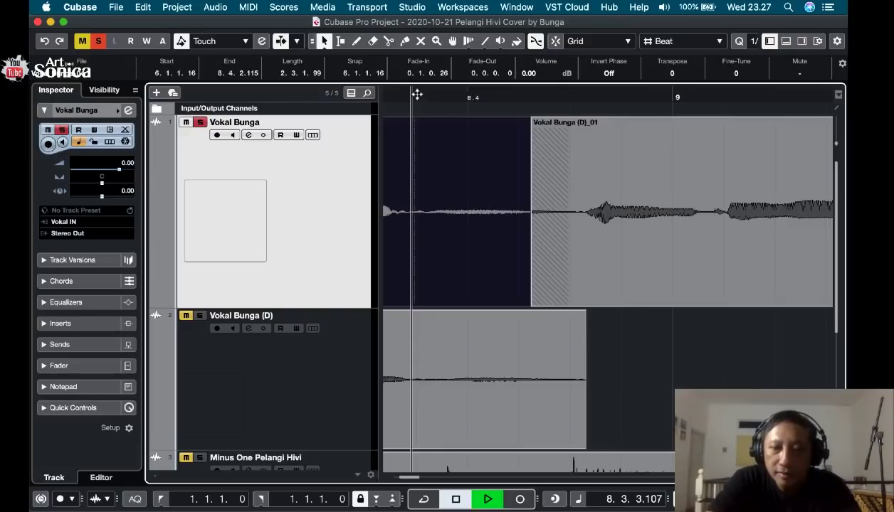
key(space)
Shorten the preceding clip to before beat 8.4, extend the phrase's start to 8.3.3.95, and crossfade their short overlap.
scroll(488, 167, left, 3)
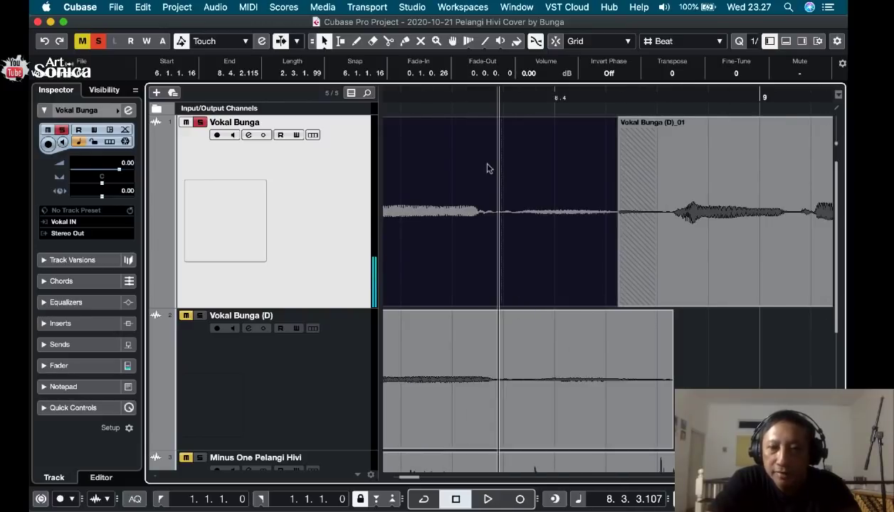
click(635, 285)
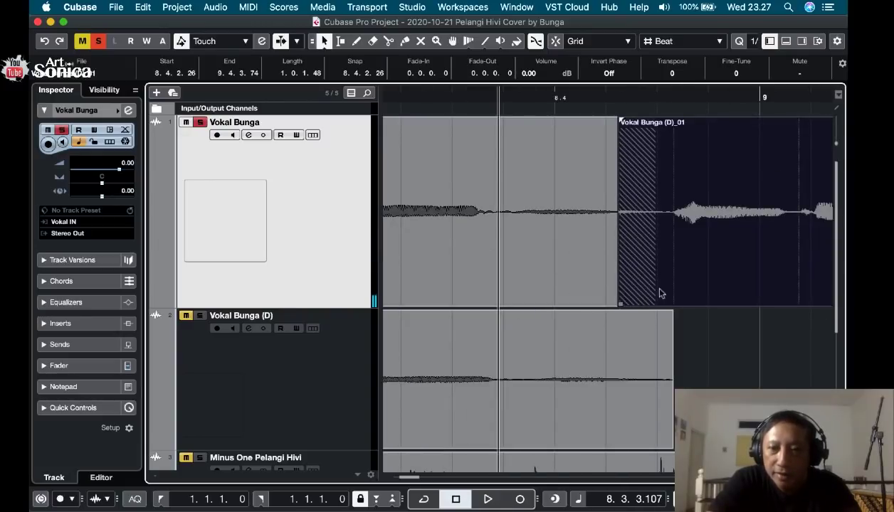
drag(623, 303, 516, 294)
click(644, 300)
click(698, 304)
drag(696, 303, 496, 293)
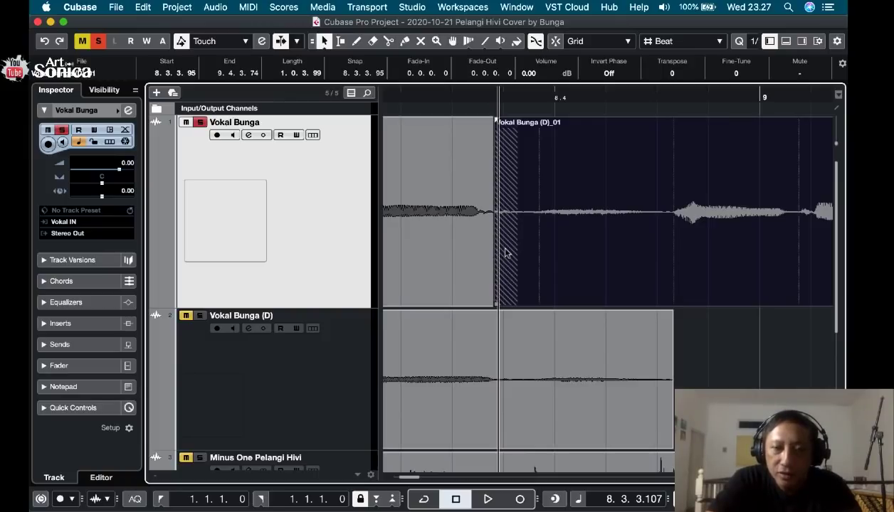
key(x)
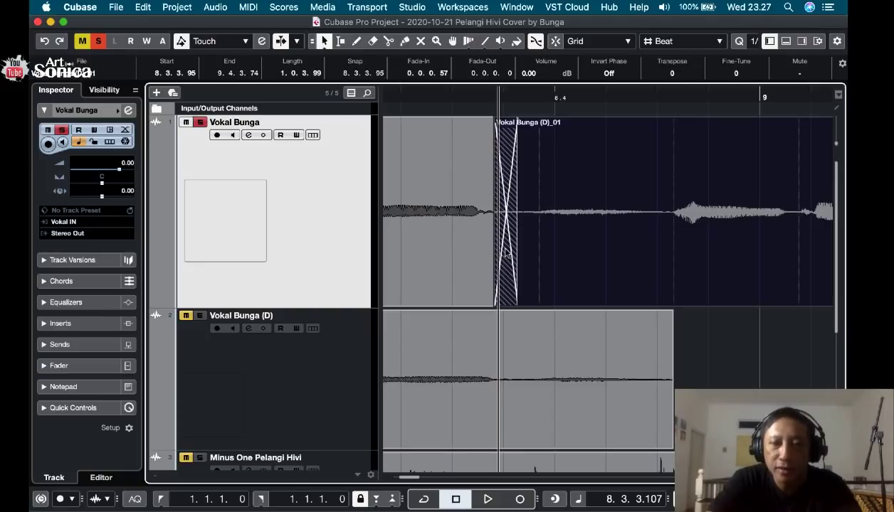
Play the first vocal track from 8.2.4.37 through the crossfade into the replaced phrase.
click(423, 95)
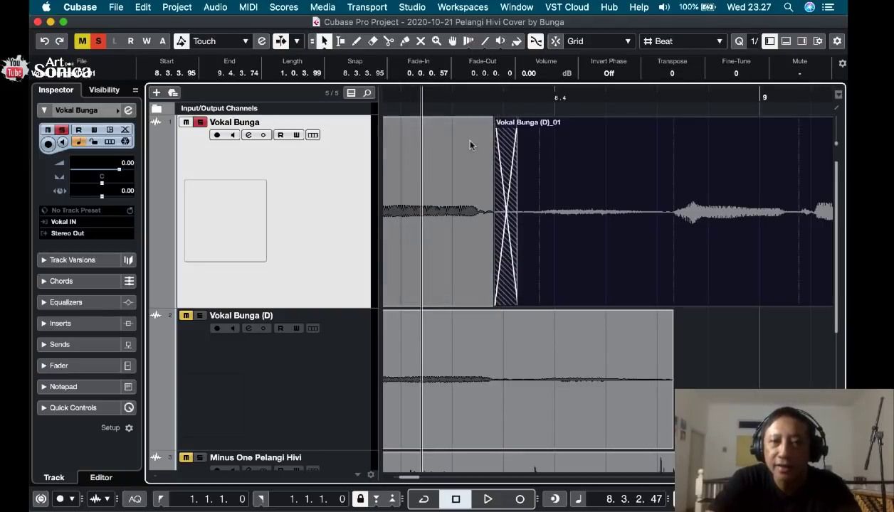
scroll(461, 138, left, 3)
click(431, 95)
key(space)
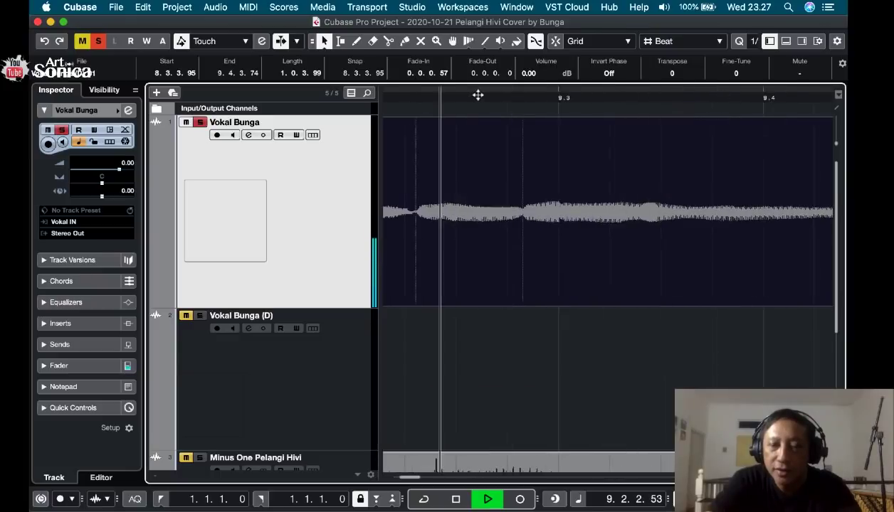
key(space)
Examine the replaced phrase up to the gap before bar 10 and play its ending from 9.4.1.56.
key(g)
key(g)
key(g)
key(g)
key(g)
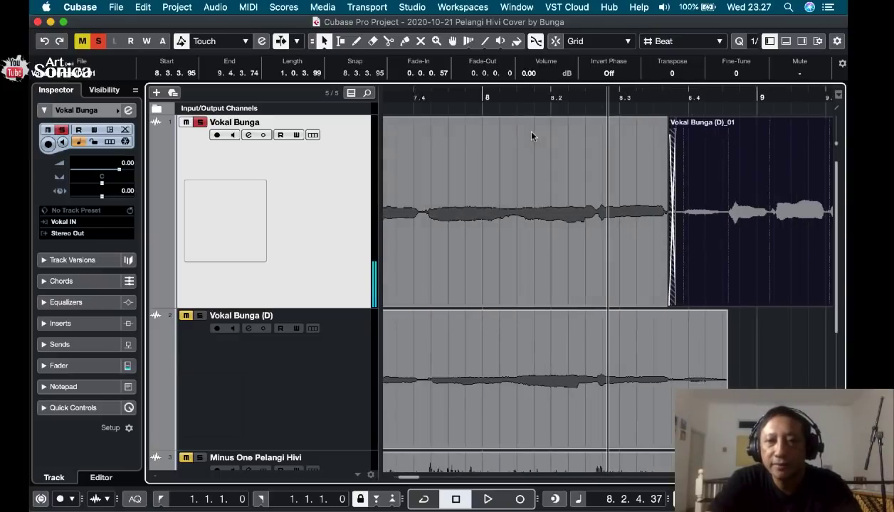
key(h)
scroll(671, 227, right, 10)
scroll(671, 227, down, 1)
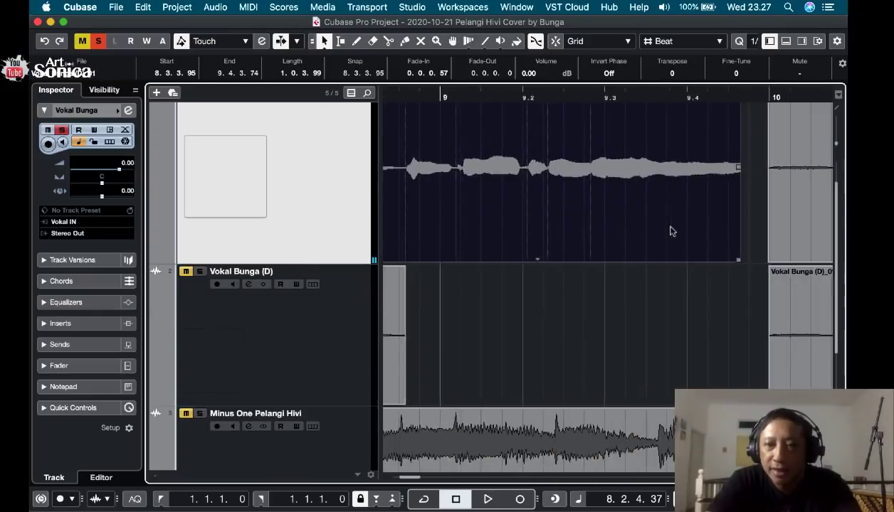
scroll(671, 227, up, 1)
click(569, 93)
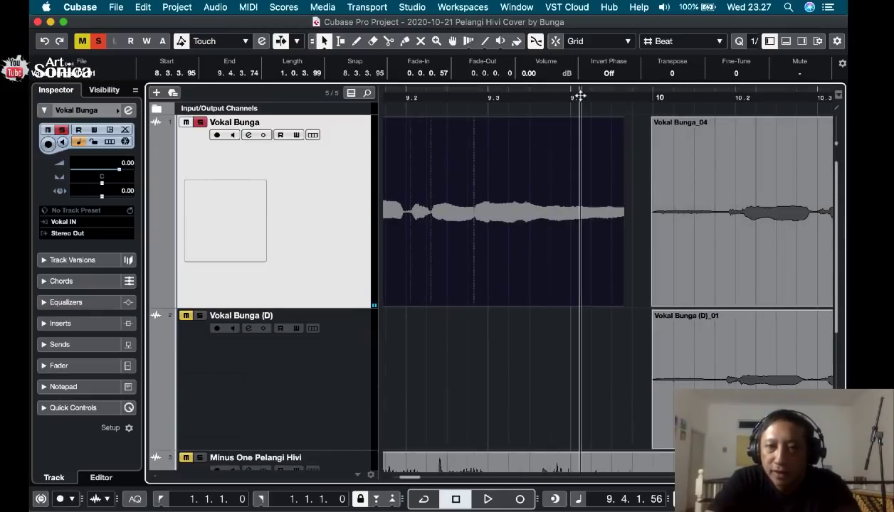
key(space)
key(space)
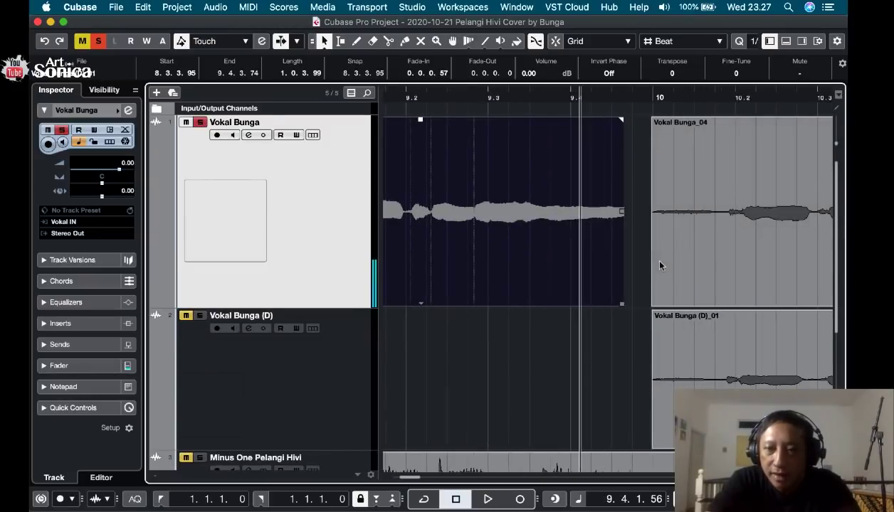
Extend the replaced phrase's end to 10.1.1.118, crossfade it with the following clip, and play the transition.
click(634, 304)
click(618, 305)
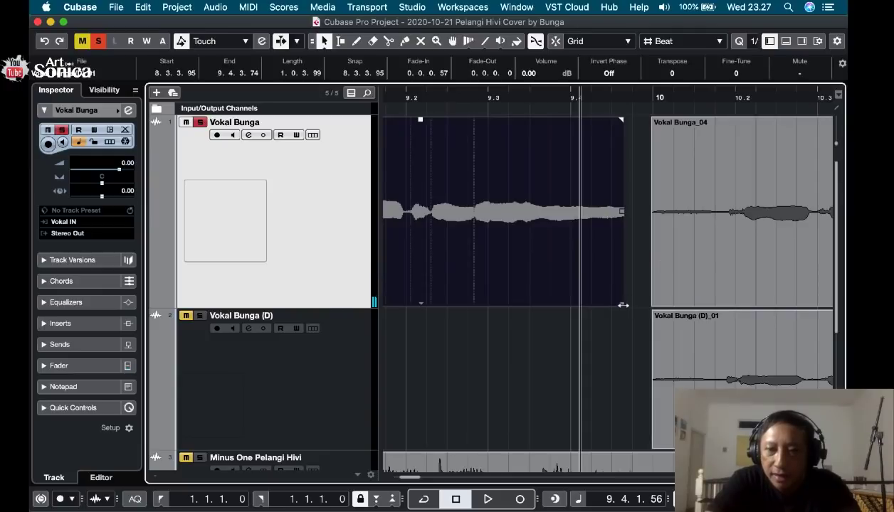
drag(623, 304, 673, 306)
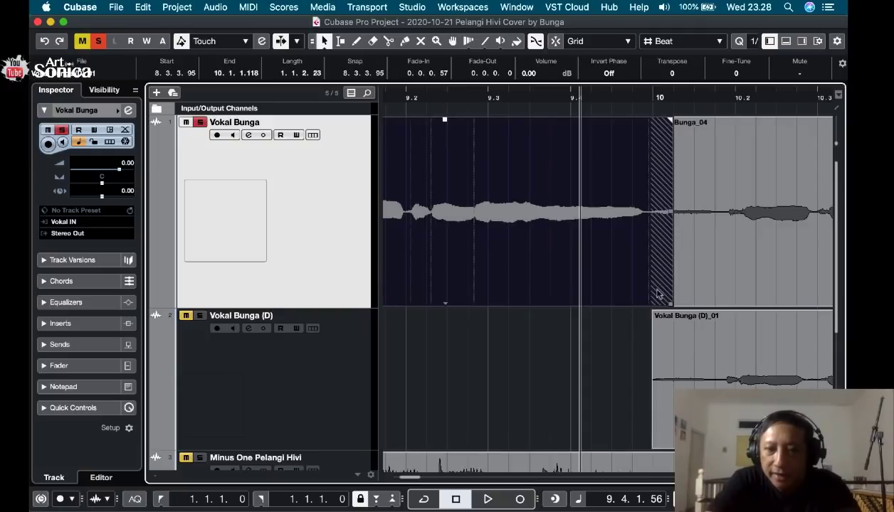
key(x)
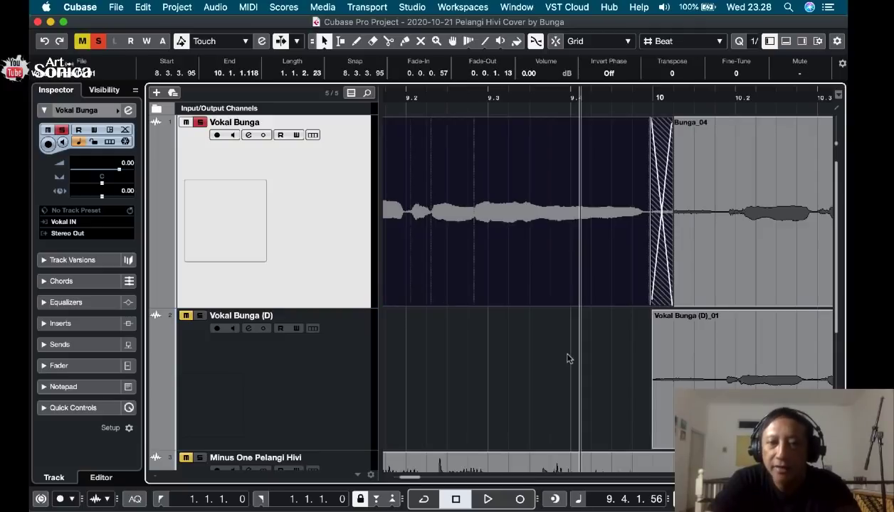
click(567, 358)
key(space)
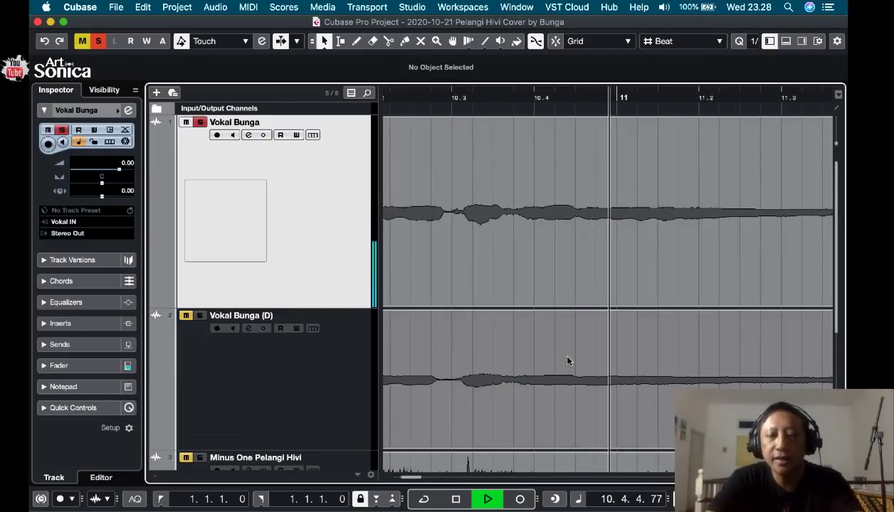
Stop playback and examine the replaced phrase and its neighbouring clips on the first vocal track.
key(space)
key(space)
key(g)
key(space)
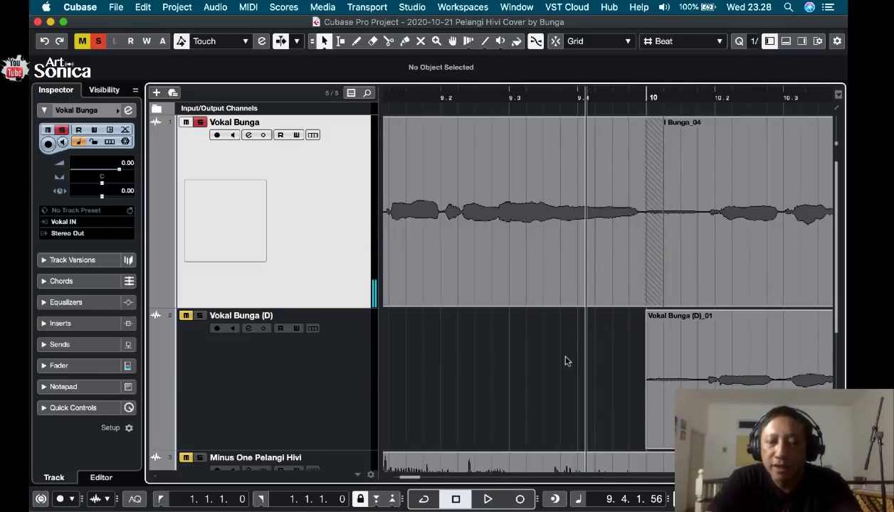
key(g)
key(g)
key(g)
key(g)
key(g)
key(g)
key(g)
key(g)
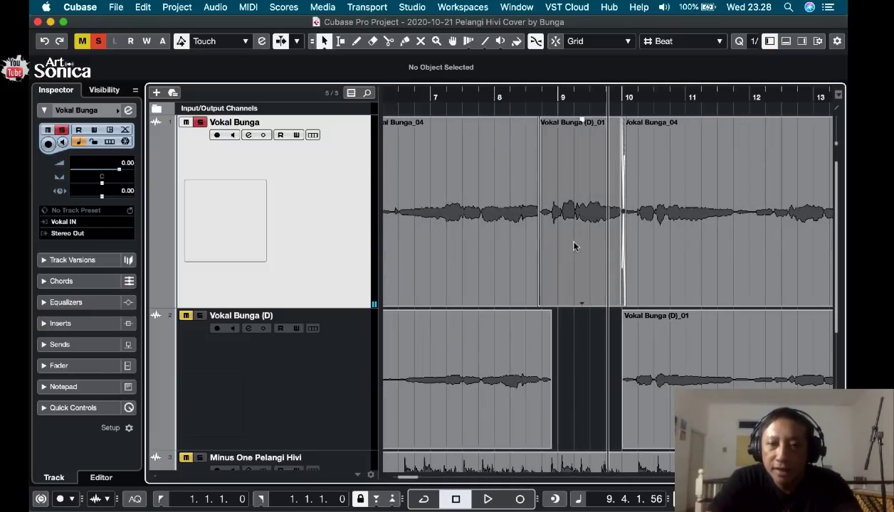
key(g)
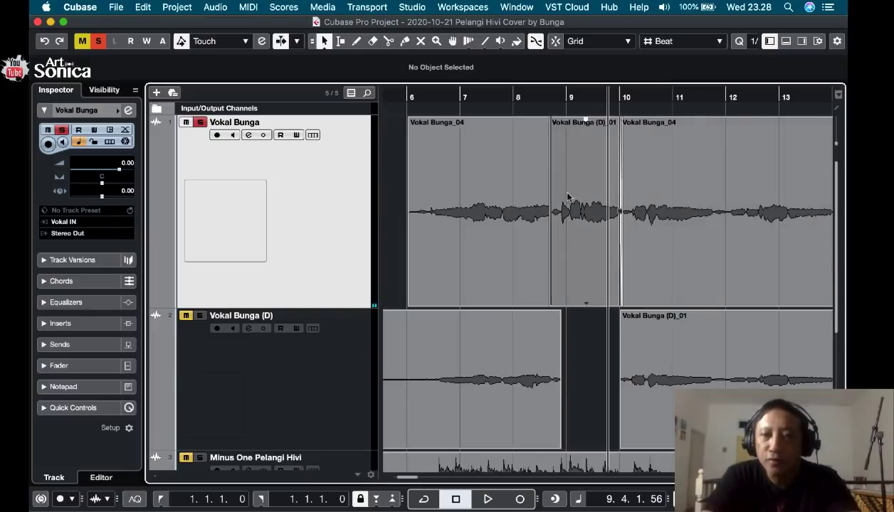
key(g)
key(g)
scroll(649, 220, right, 3)
scroll(649, 220, right, 3)
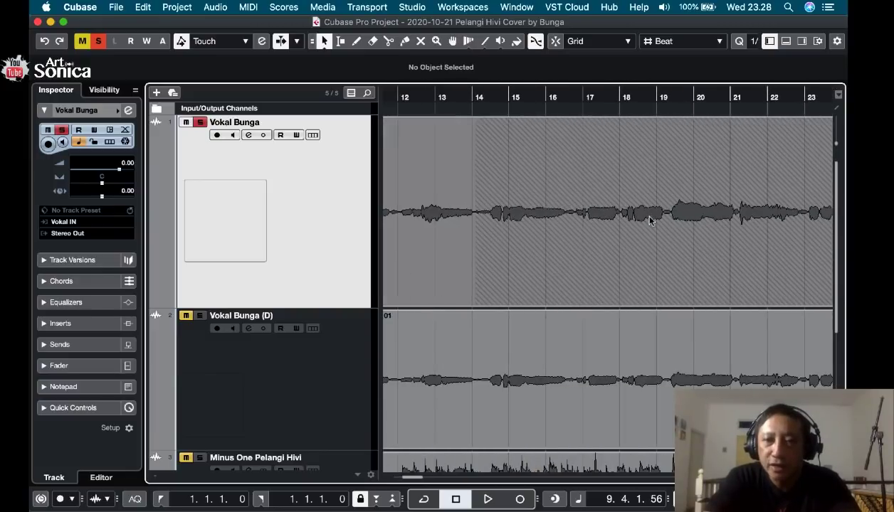
Place the cursor at 13.3.3.98 and examine all remaining clips on both vocal tracks through the song's end.
click(460, 96)
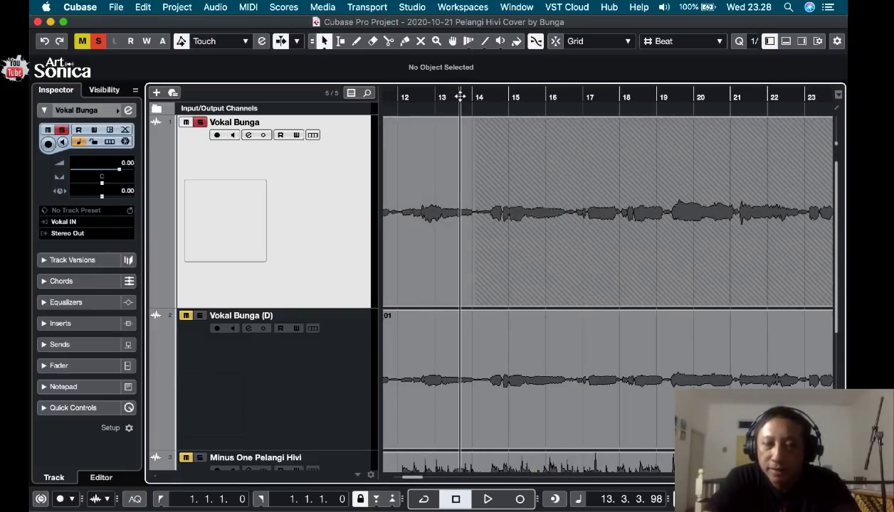
key(g)
key(g)
scroll(623, 187, right, 6)
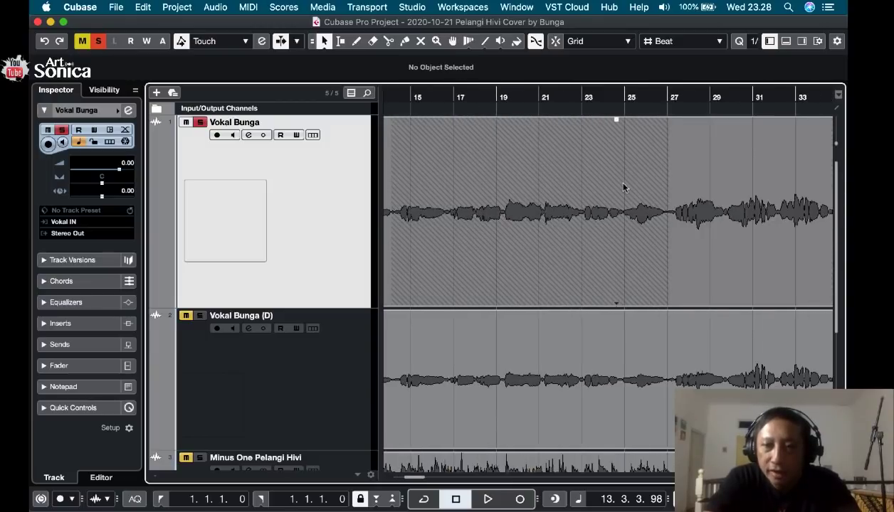
scroll(624, 187, left, 2)
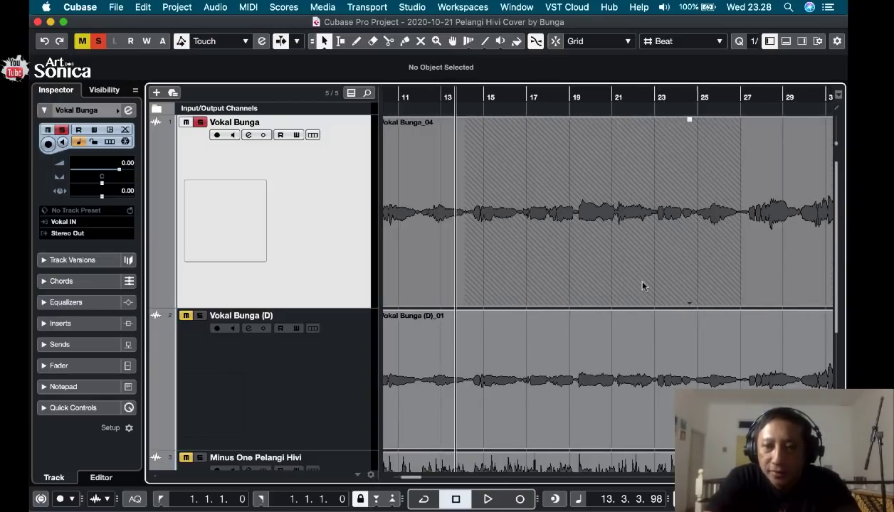
key(g)
key(g)
key(g)
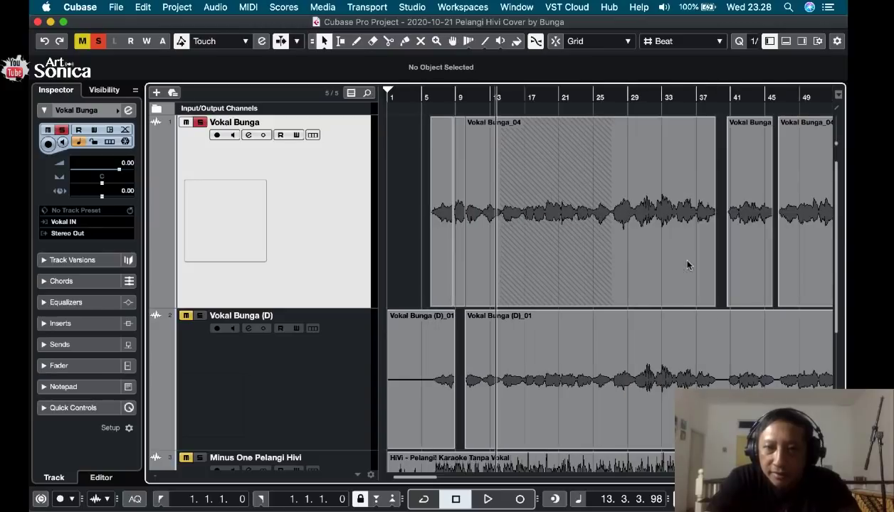
scroll(687, 265, right, 8)
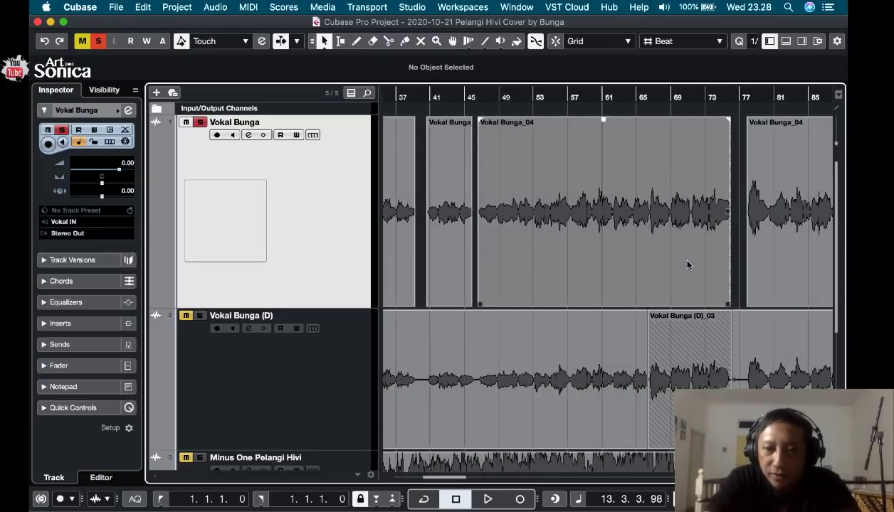
key(g)
key(g)
key(g)
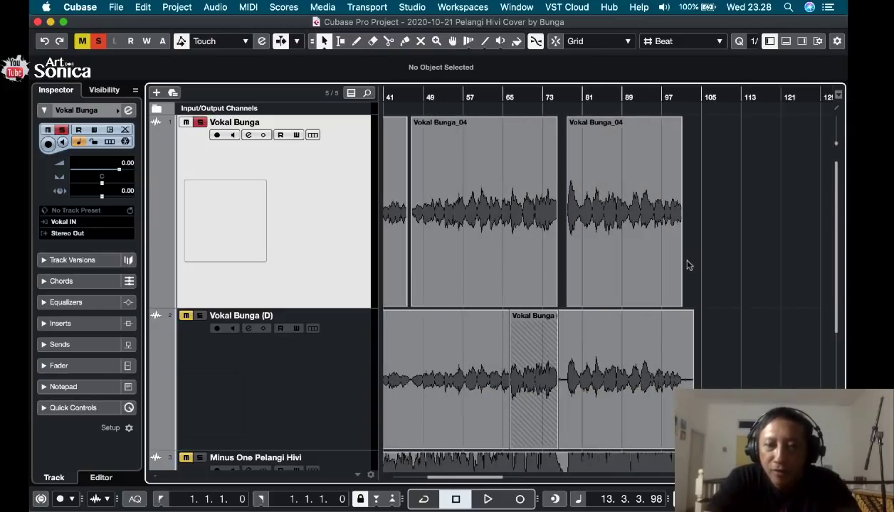
key(g)
key(g)
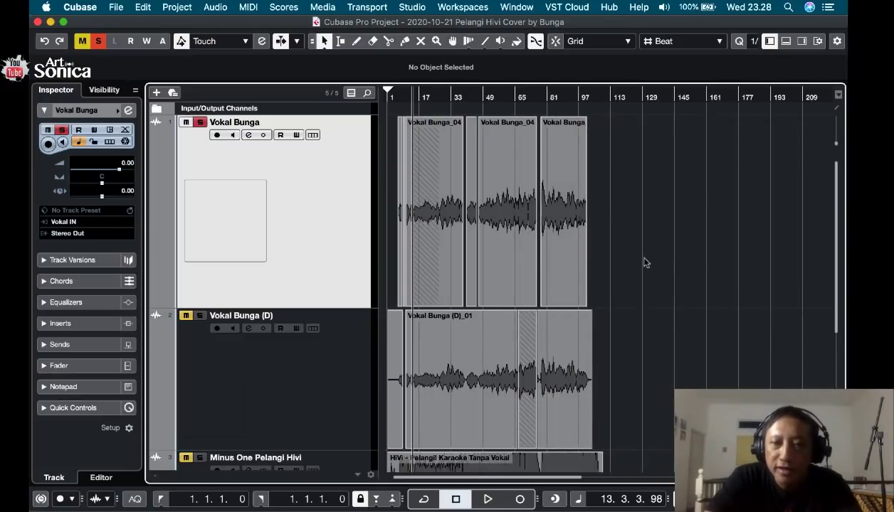
Select all clips on the first vocal track and bounce them into one audio clip, replacing the original events.
drag(634, 254, 376, 194)
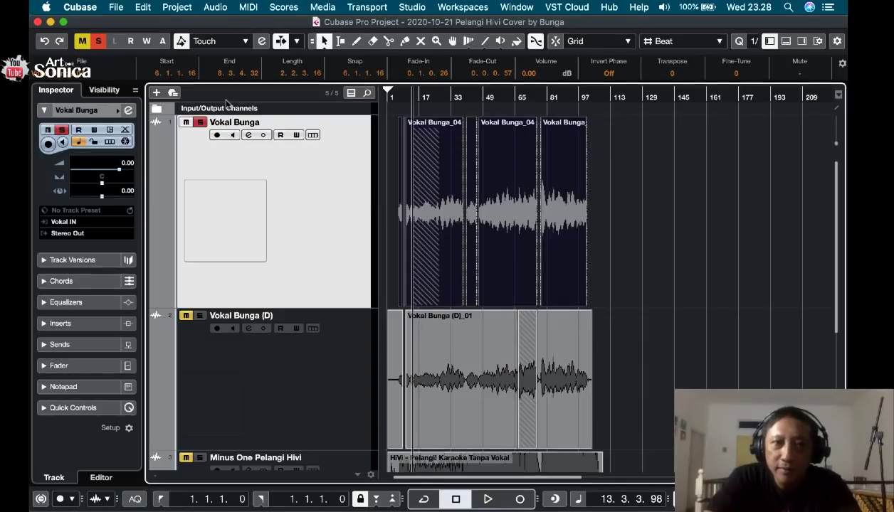
click(216, 7)
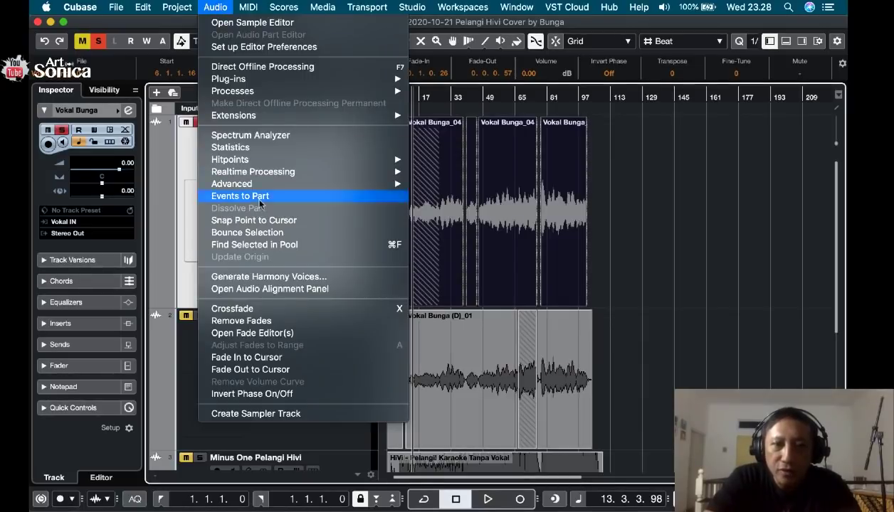
click(270, 233)
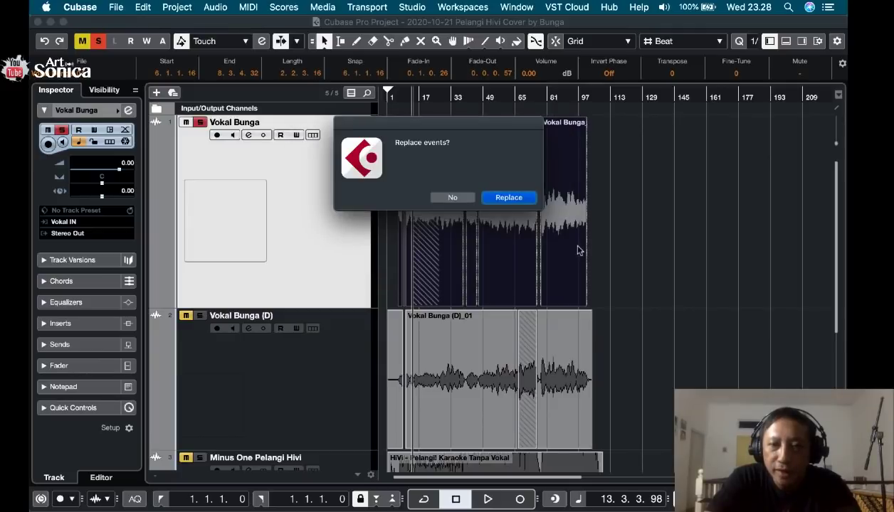
click(519, 199)
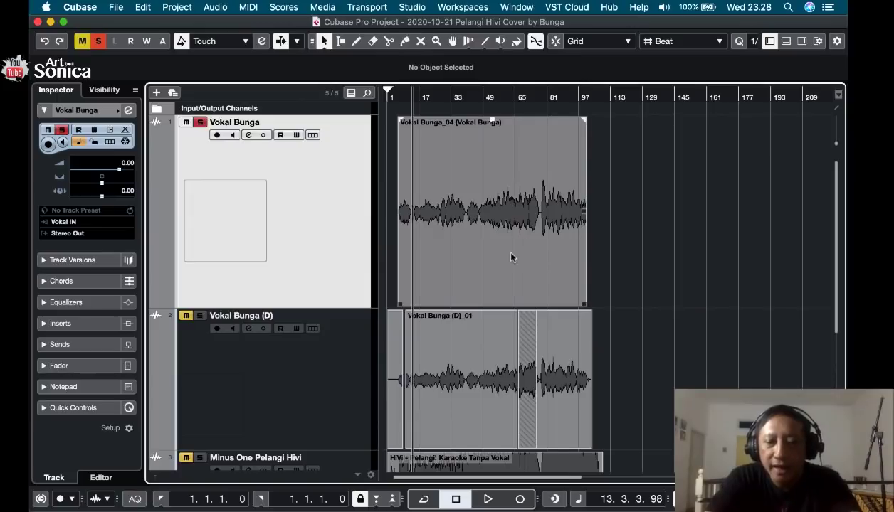
Examine the opening bars of the bounced vocal clip against the second vocal track.
key(h)
key(h)
key(h)
key(h)
key(h)
key(h)
key(h)
key(h)
key(h)
key(h)
key(h)
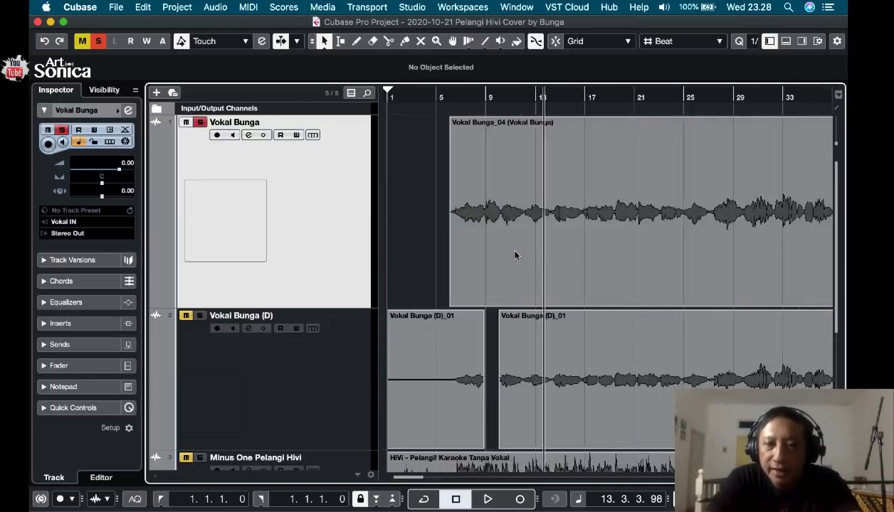
key(g)
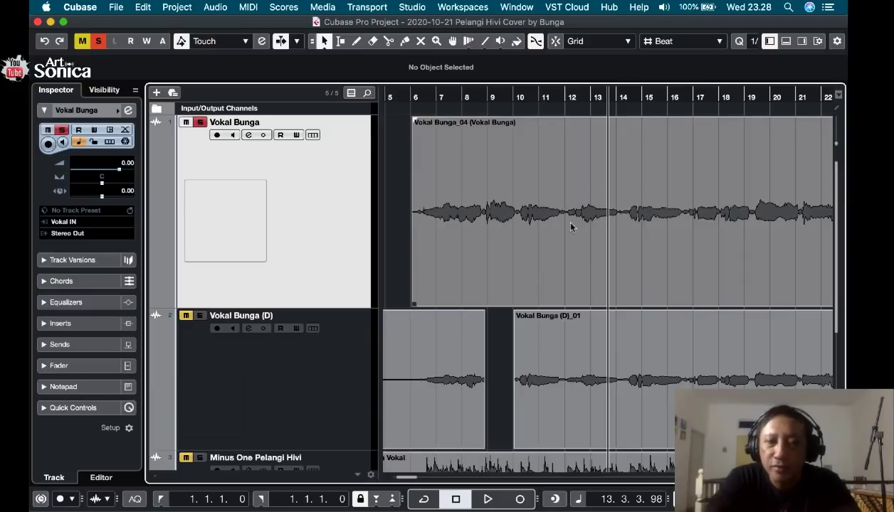
scroll(600, 211, right, 2)
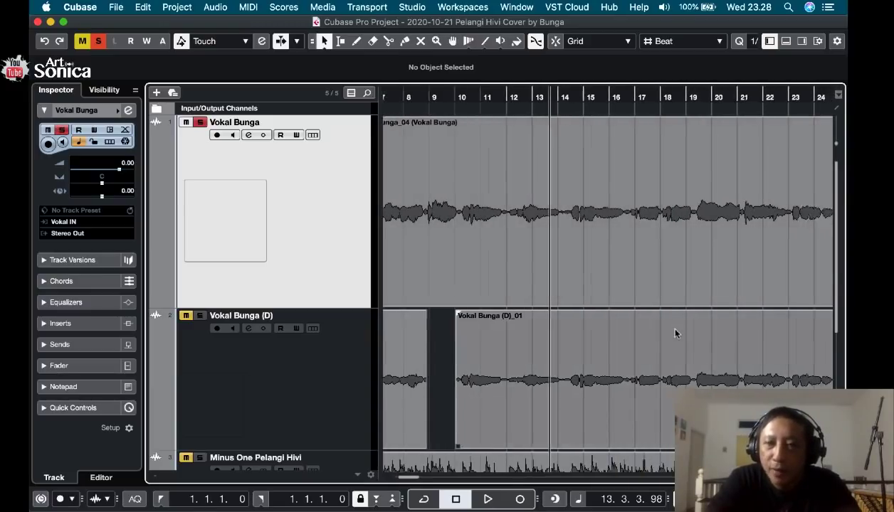
scroll(674, 334, left, 6)
scroll(612, 215, left, 1)
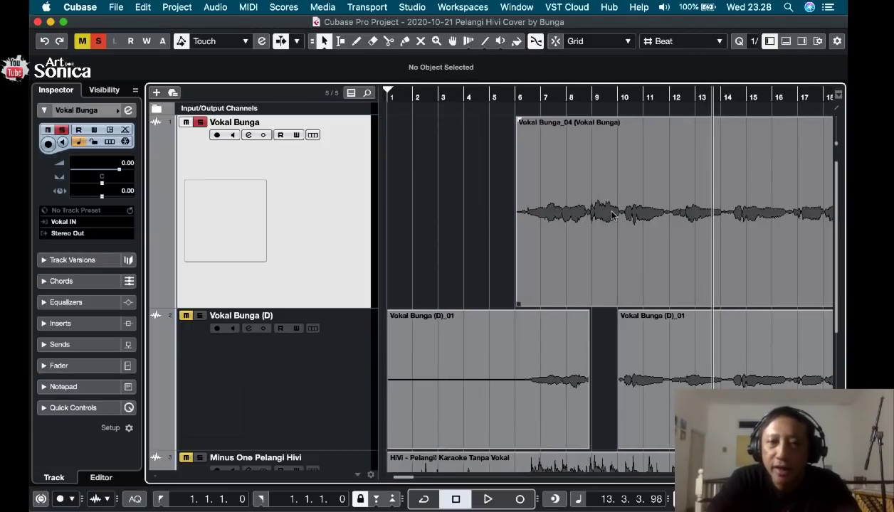
Disable the second vocal track.
click(329, 397)
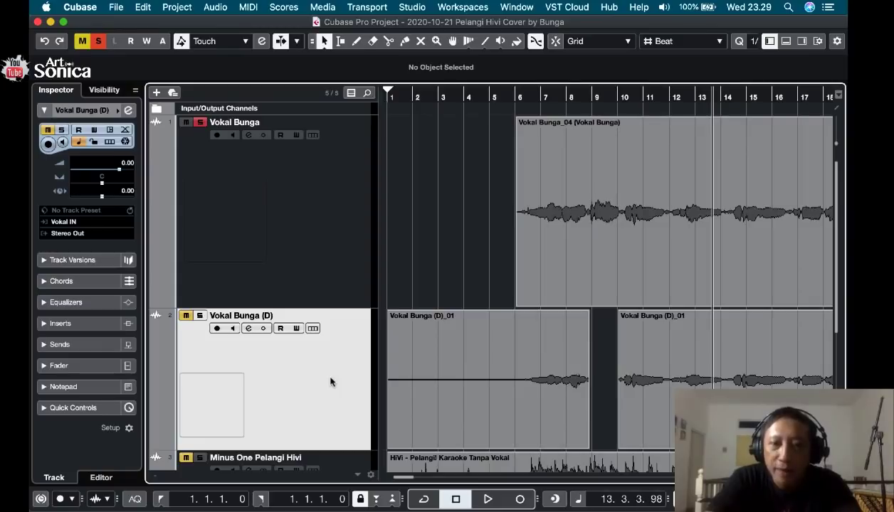
right_click(330, 382)
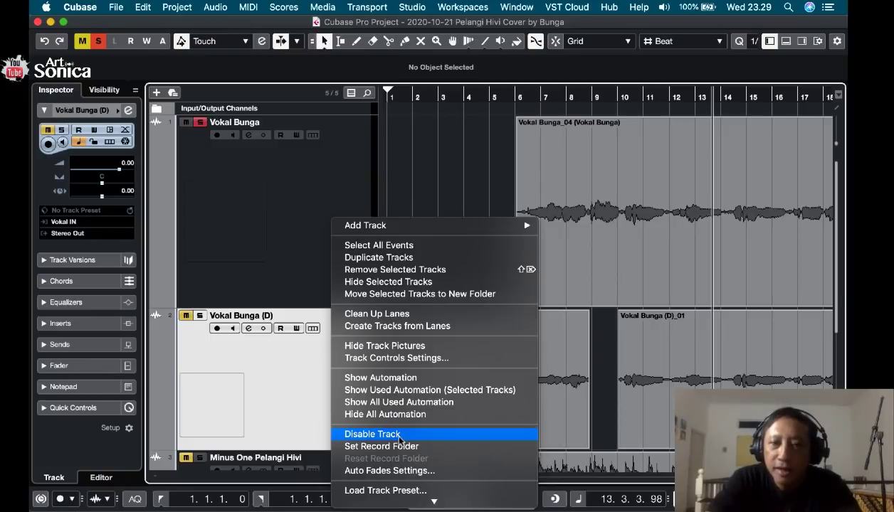
click(399, 436)
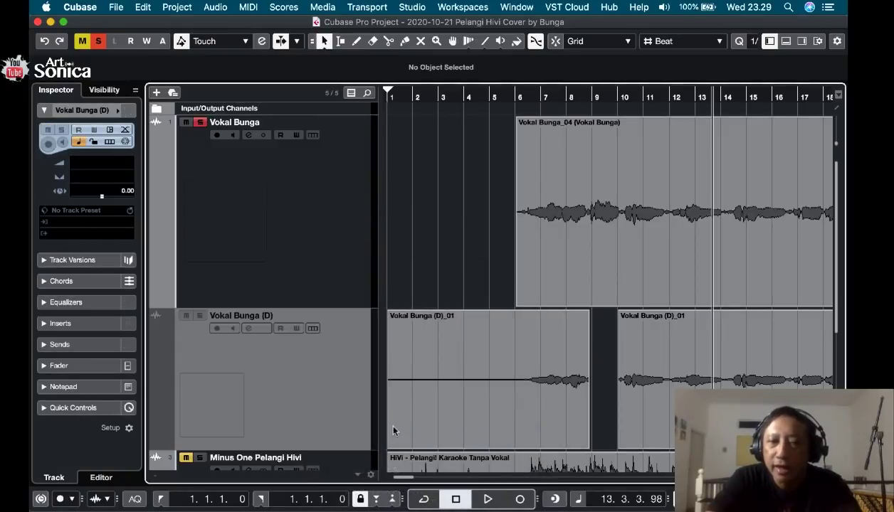
scroll(396, 301, down, 2)
scroll(395, 301, down, 8)
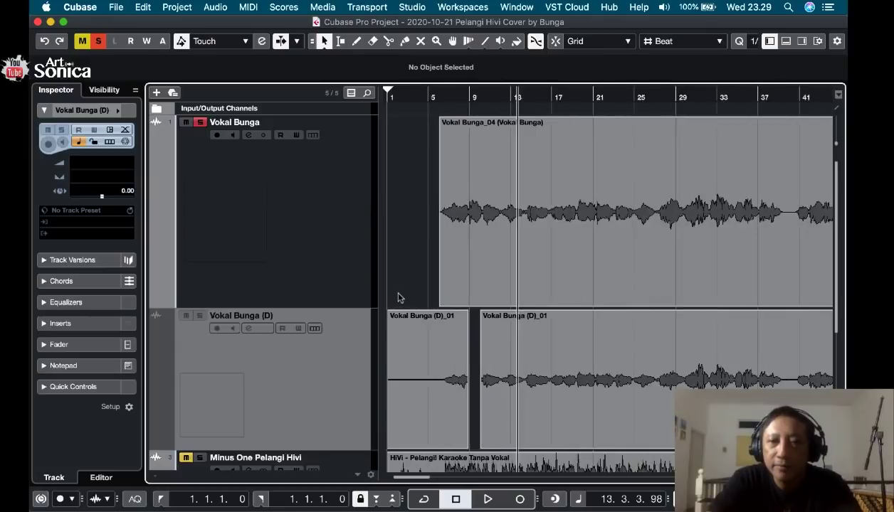
scroll(398, 298, down, 4)
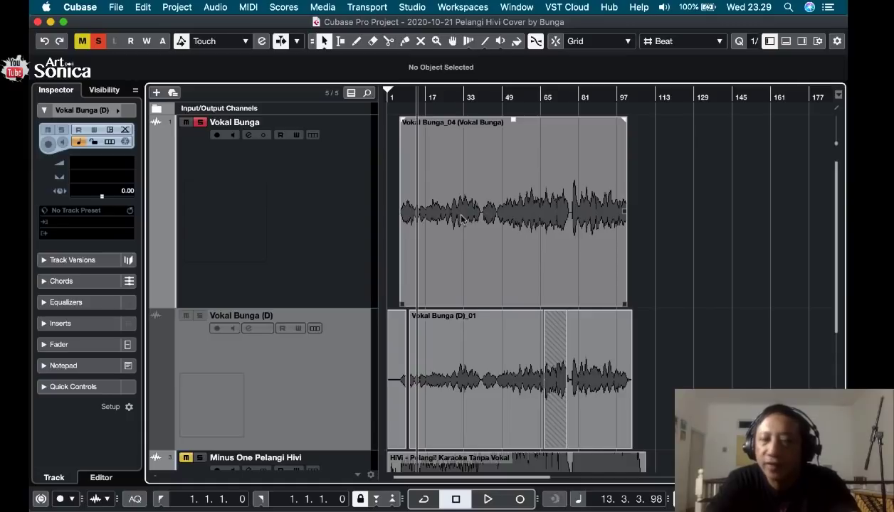
Play the bounced vocal from 6.3.1.58, just after its start.
scroll(461, 219, up, 6)
click(441, 97)
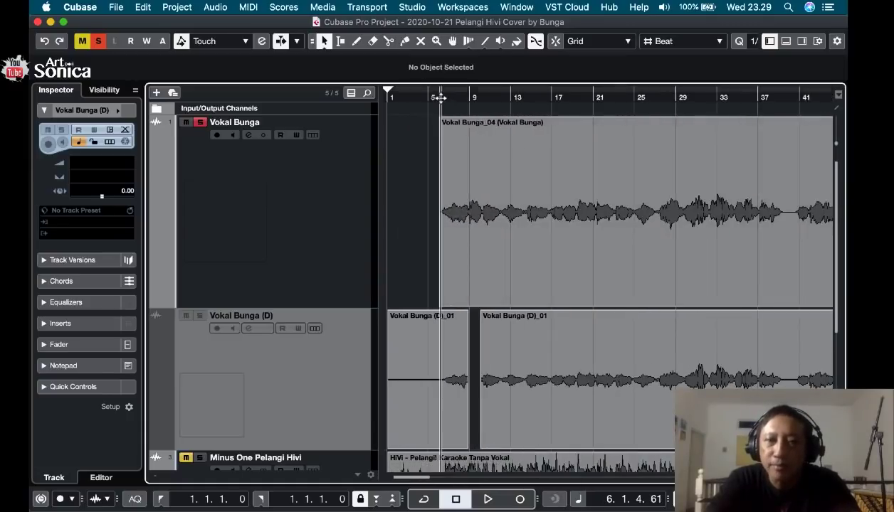
click(447, 97)
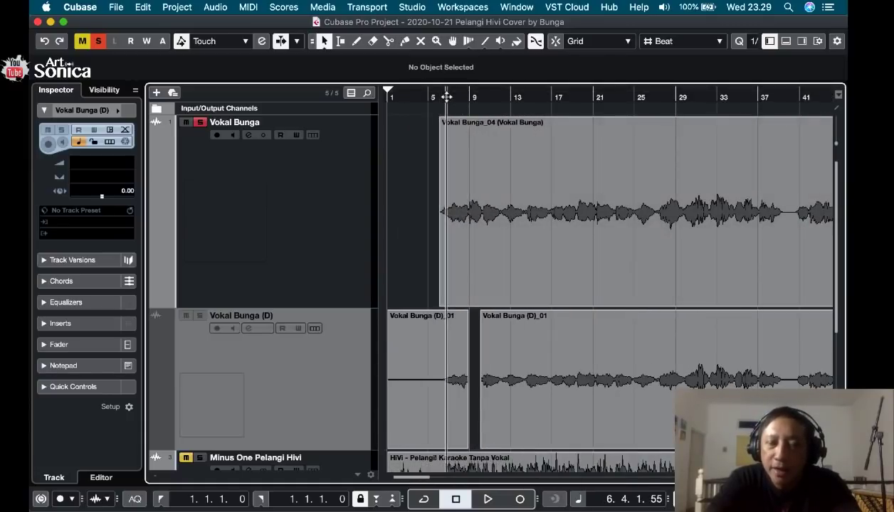
click(444, 97)
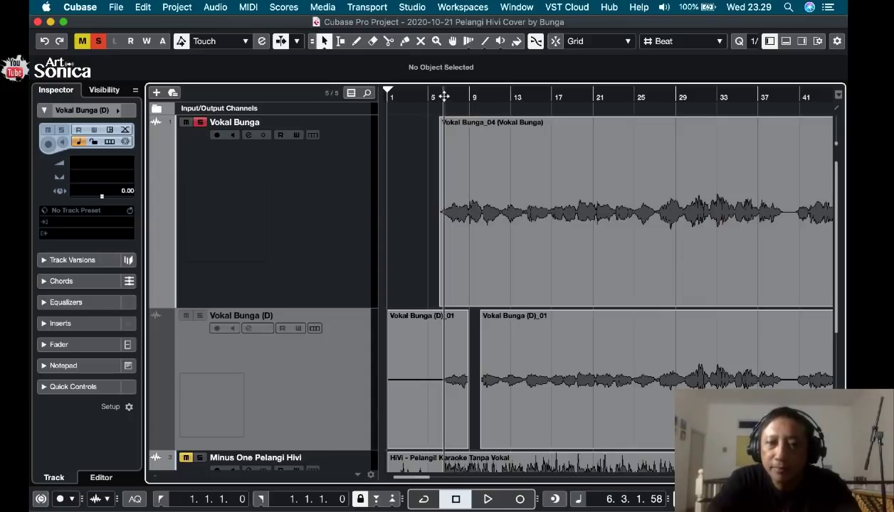
key(space)
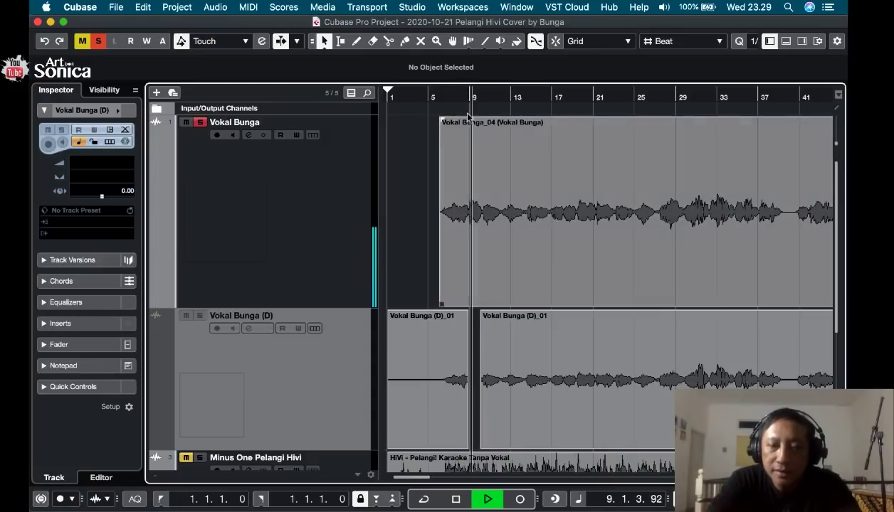
Replay the bounced vocal's phrase join from 8.4.1.32, stop, and place the cursor at 8.4.2.43.
click(467, 97)
key(space)
key(h)
key(h)
key(h)
key(h)
key(h)
key(h)
key(h)
key(h)
key(h)
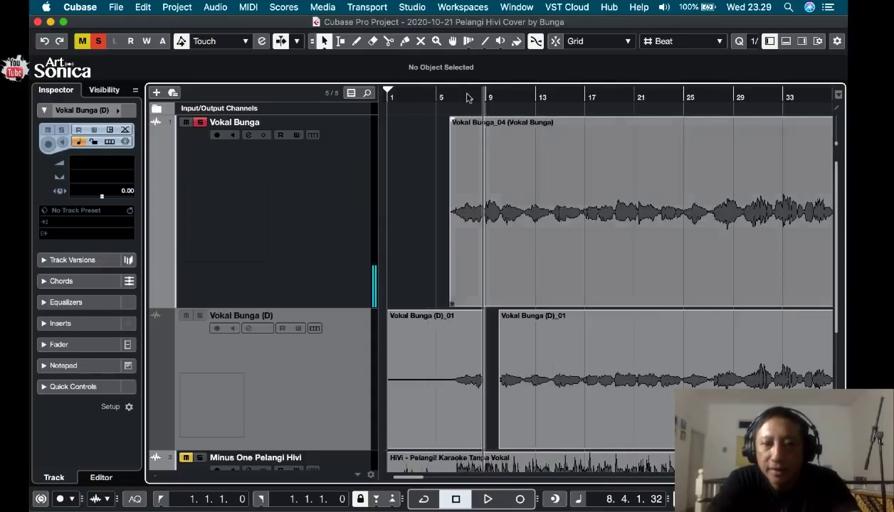
key(h)
key(h)
key(h)
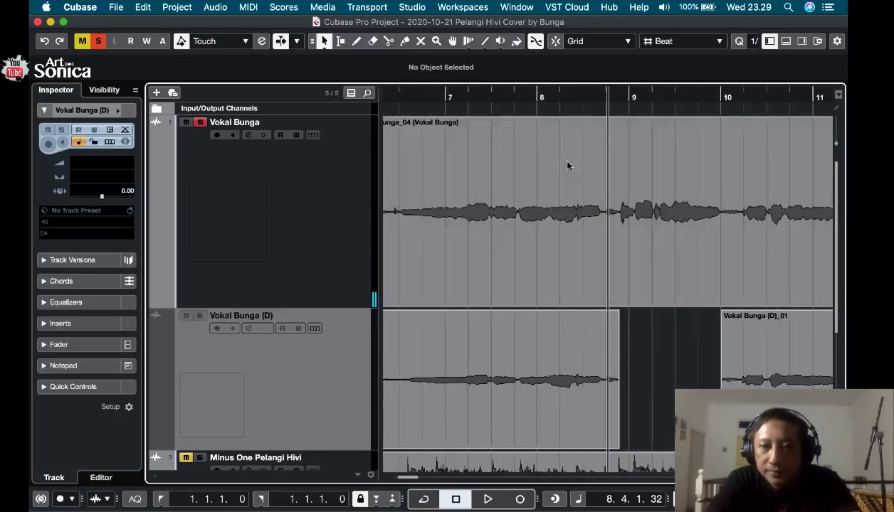
key(space)
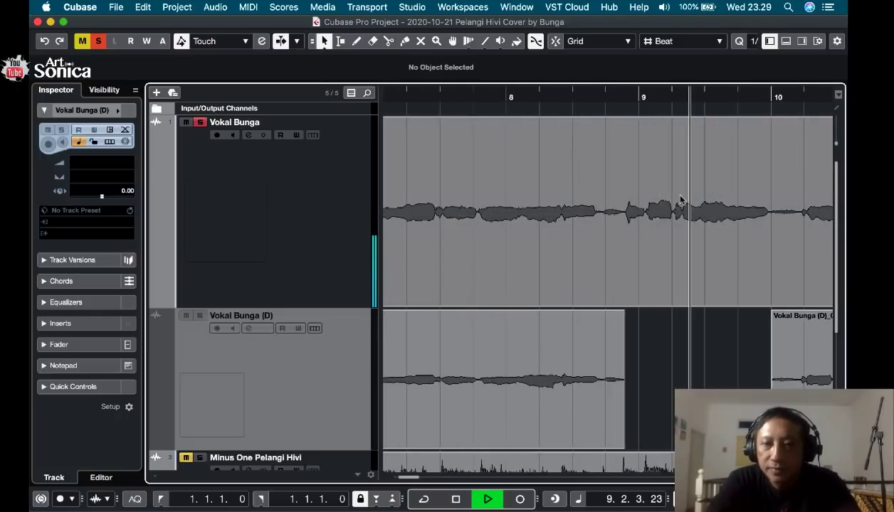
key(space)
click(617, 98)
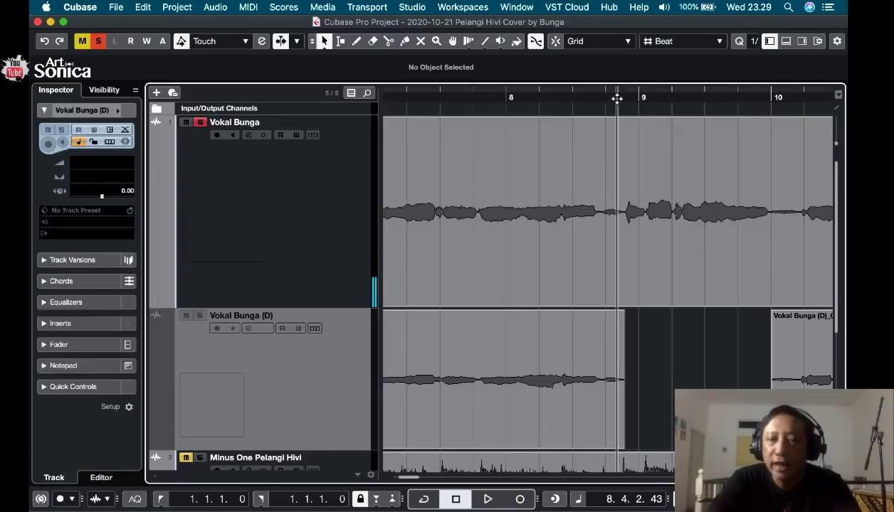
Open the channel settings for the first vocal track and reposition their window.
click(351, 207)
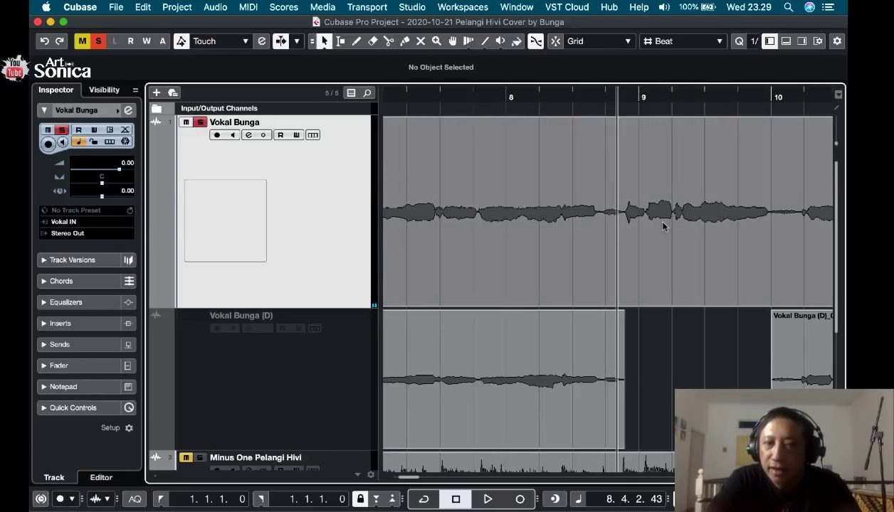
click(128, 111)
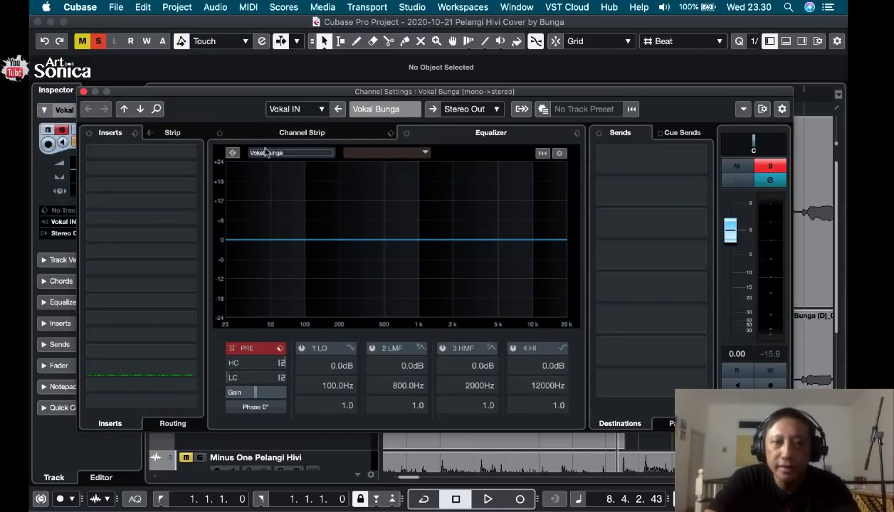
drag(235, 94, 348, 209)
double_click(343, 204)
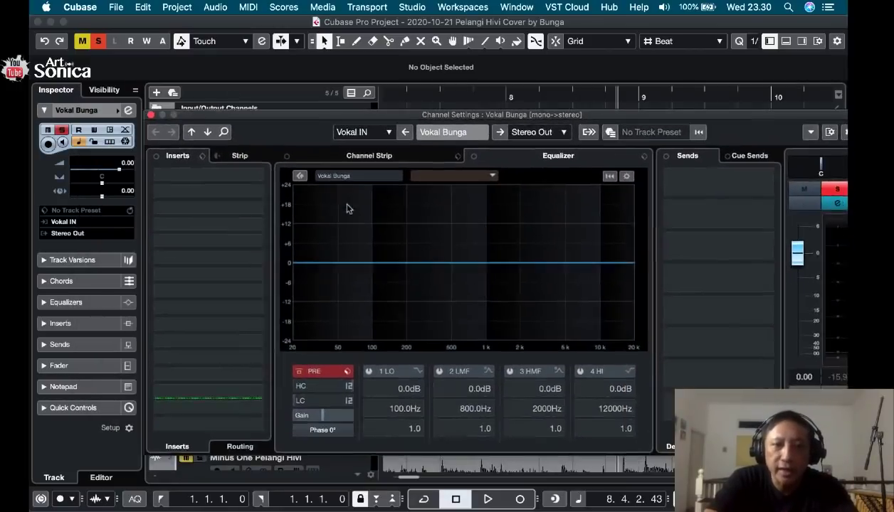
Reposition the vocal's channel settings and play the vocal to examine its frequency spectrum.
drag(277, 86, 269, 85)
key(space)
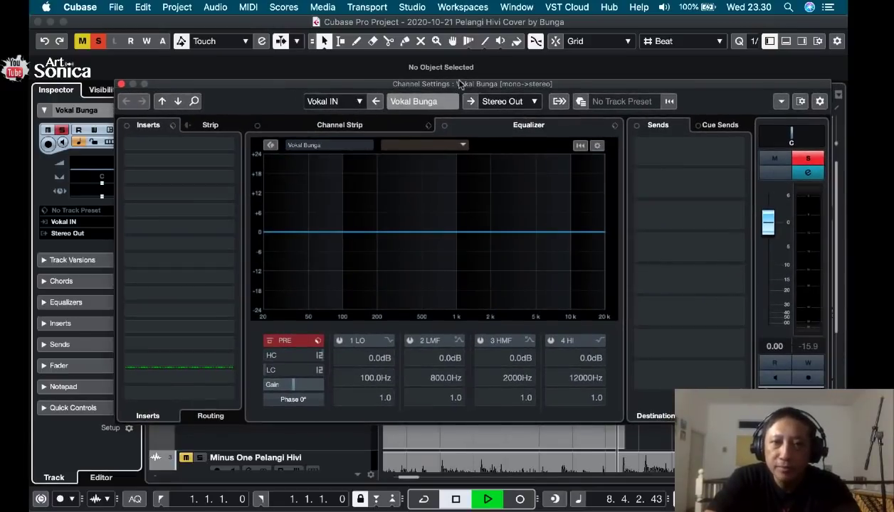
drag(461, 84, 449, 102)
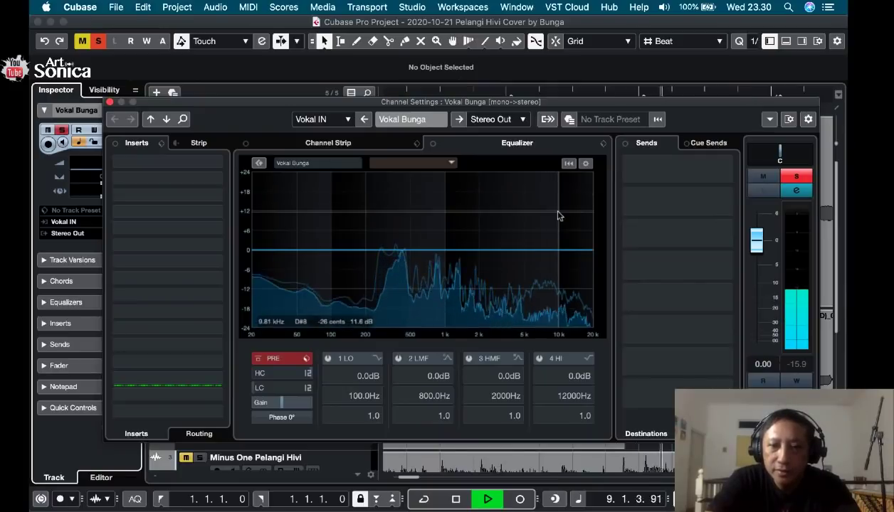
key(space)
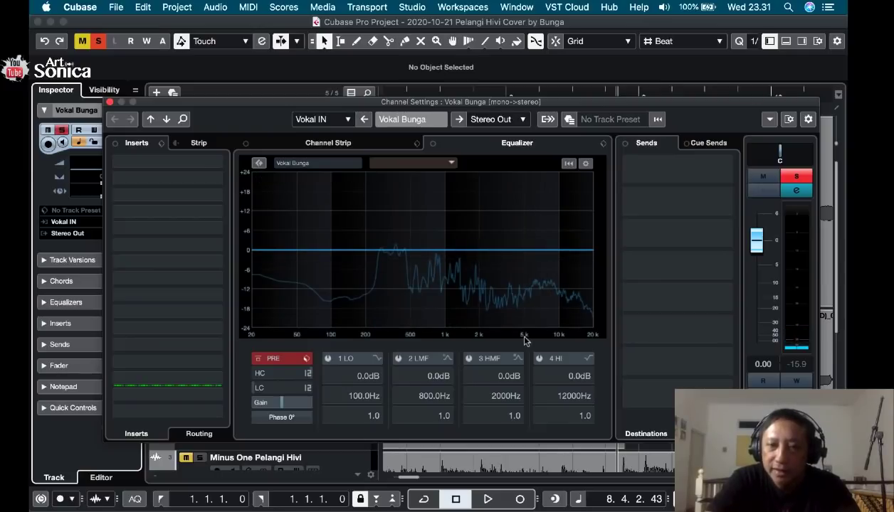
Enable the high EQ band at about 6647 Hz with -6.5 dB gain and audition the vocal.
click(543, 254)
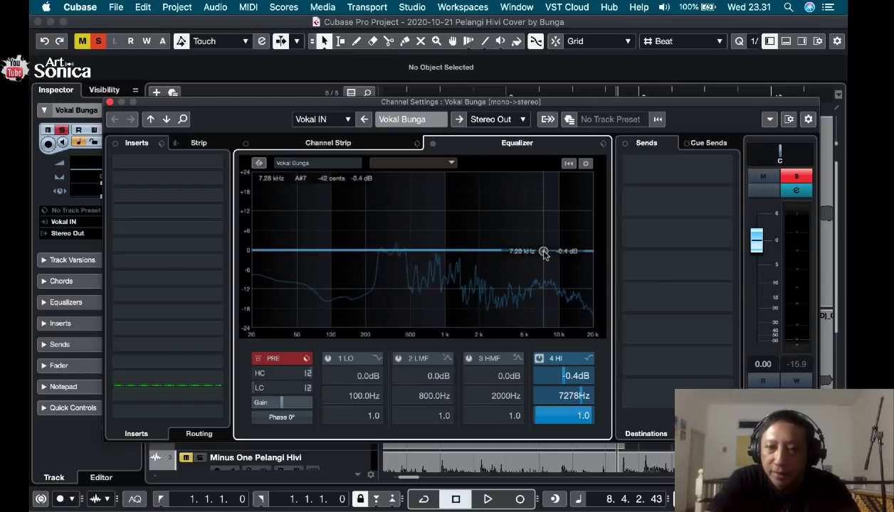
drag(545, 255, 539, 273)
key(space)
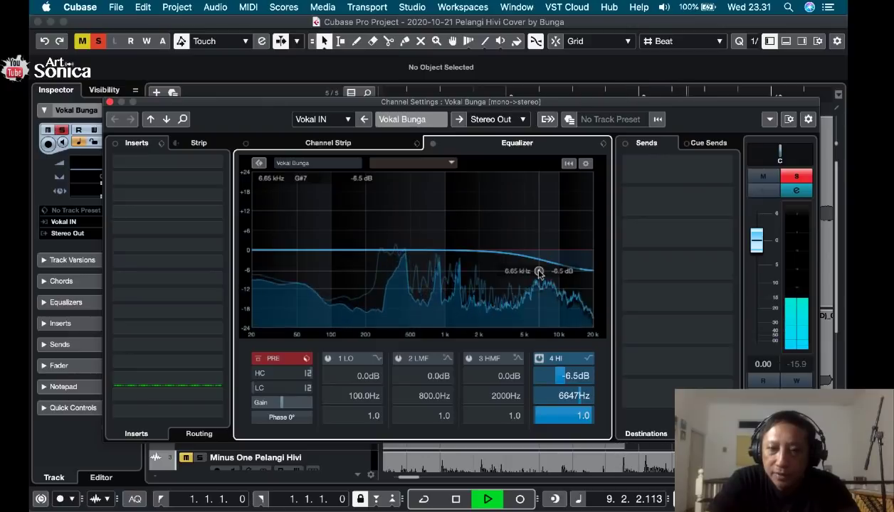
key(space)
Change the high EQ band to Parametric I, shift it to about 4933 Hz at -6.7 dB, and audition it.
click(588, 359)
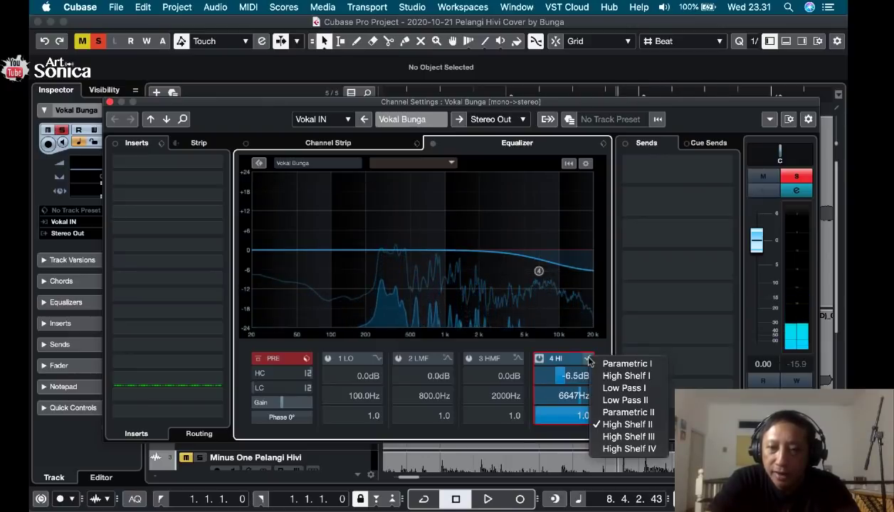
click(627, 364)
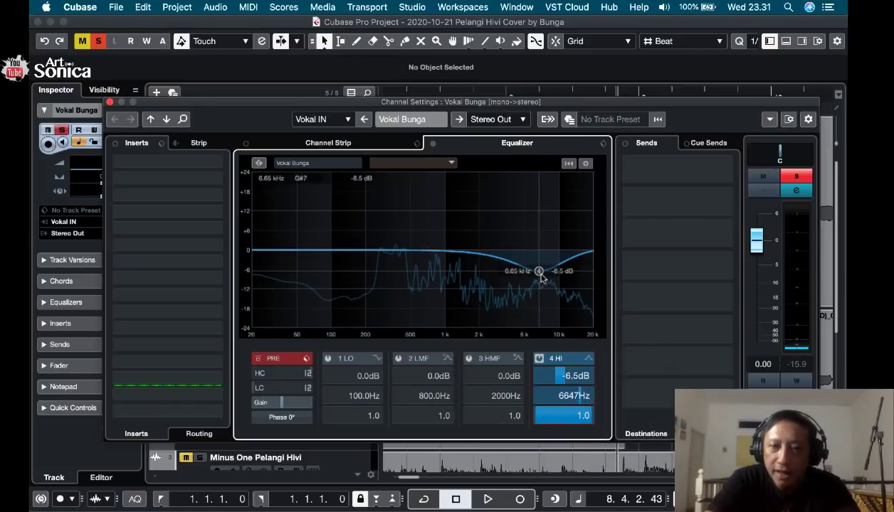
drag(539, 271, 525, 273)
key(space)
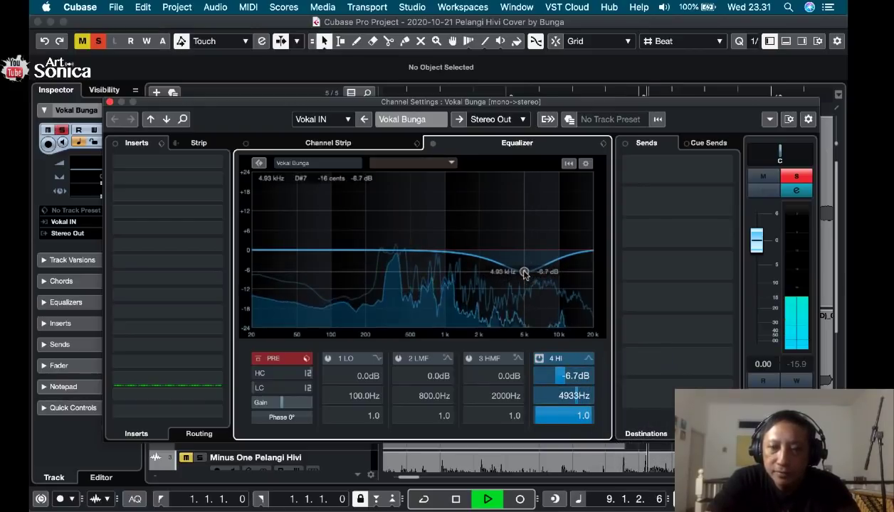
key(space)
Audition the 4933 Hz band with a cut of about -14.0 dB, and again with about -4.7 dB.
drag(525, 274, 525, 297)
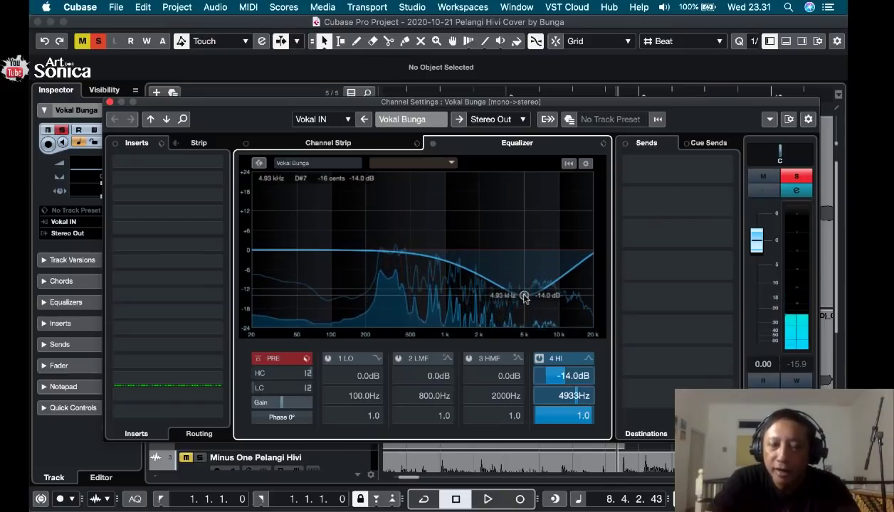
key(space)
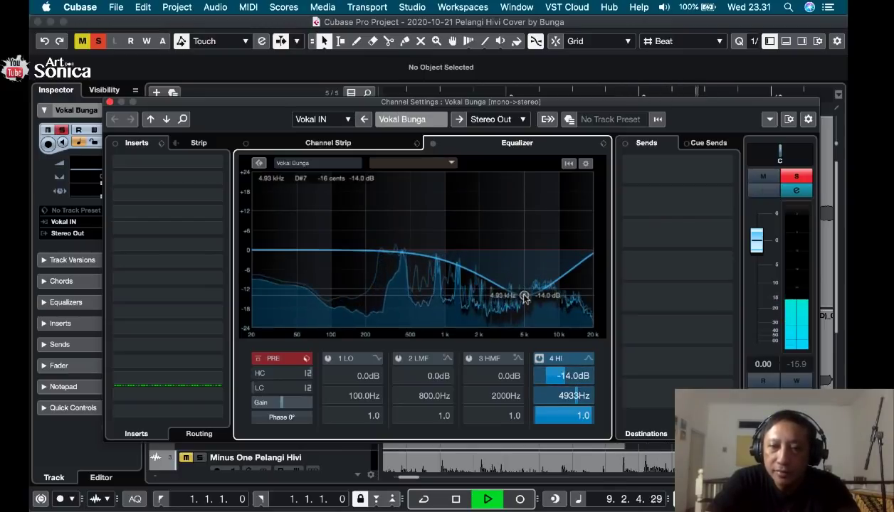
key(space)
drag(525, 297, 525, 267)
key(space)
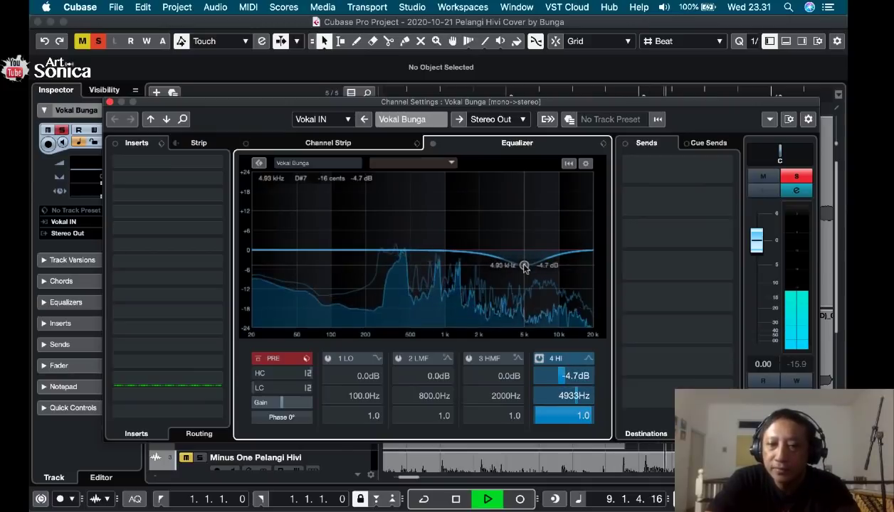
key(space)
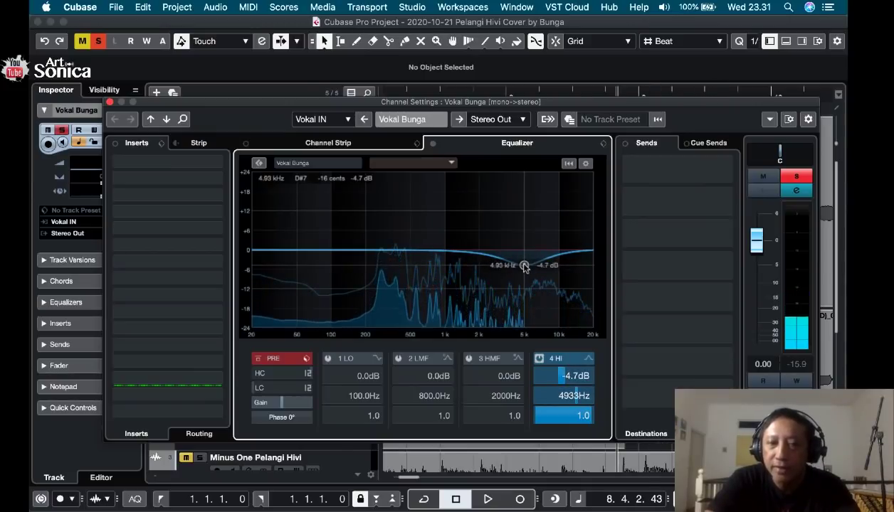
Audition the high EQ band at about 0.4 dB and 5196 Hz, then switch the band off and close the channel settings.
mouse_move(525, 266)
mouse_down()
mouse_move(527, 218)
mouse_move(527, 249)
mouse_up()
key(space)
key(space)
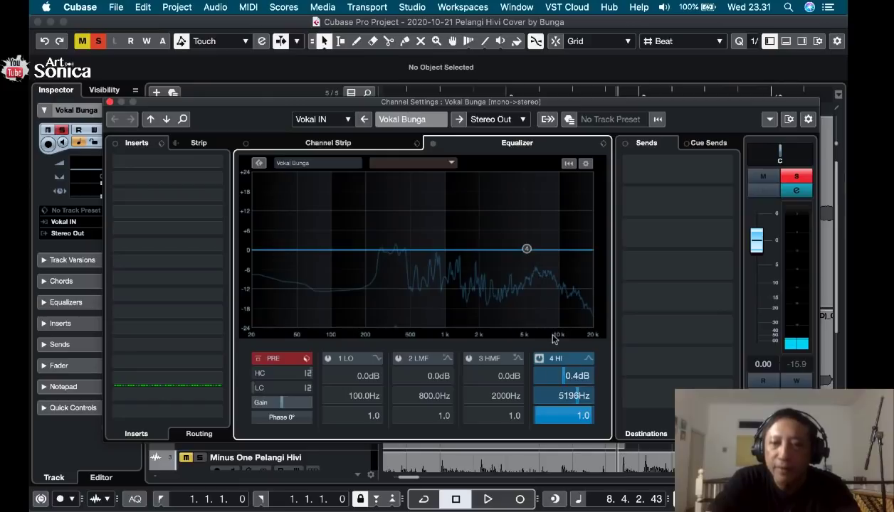
click(539, 359)
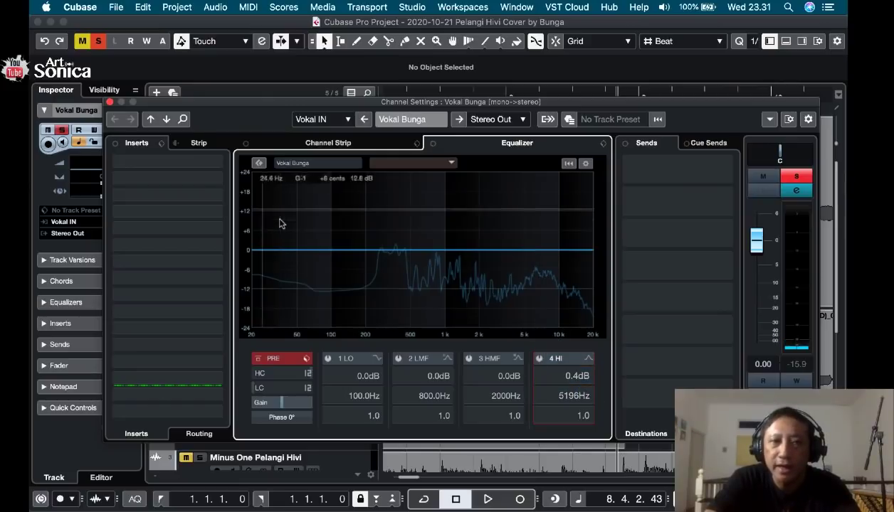
click(110, 103)
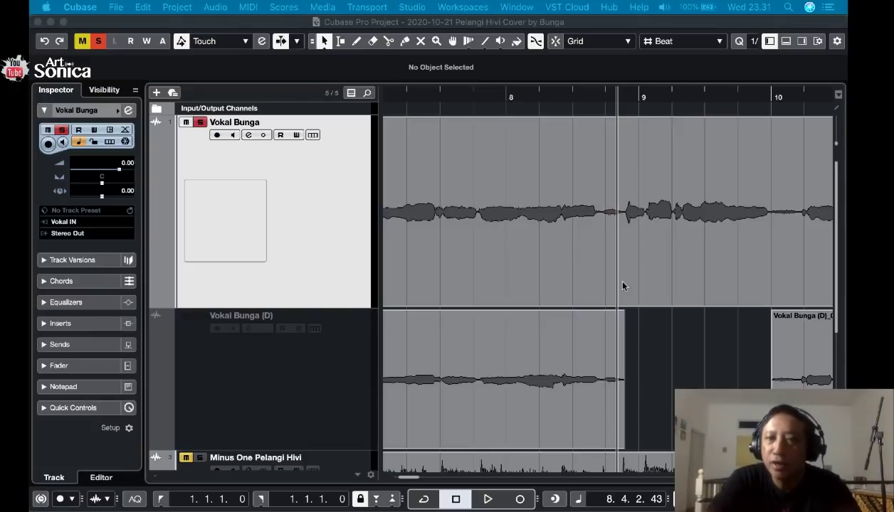
Open the bounced vocal clip in a separate Sample Editor window and enable Edit VariAudio for it.
scroll(644, 267, right, 5)
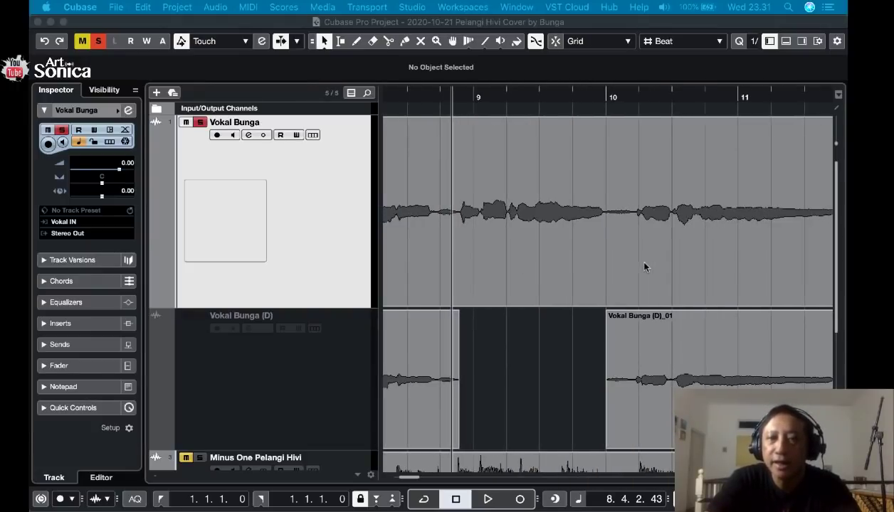
click(459, 98)
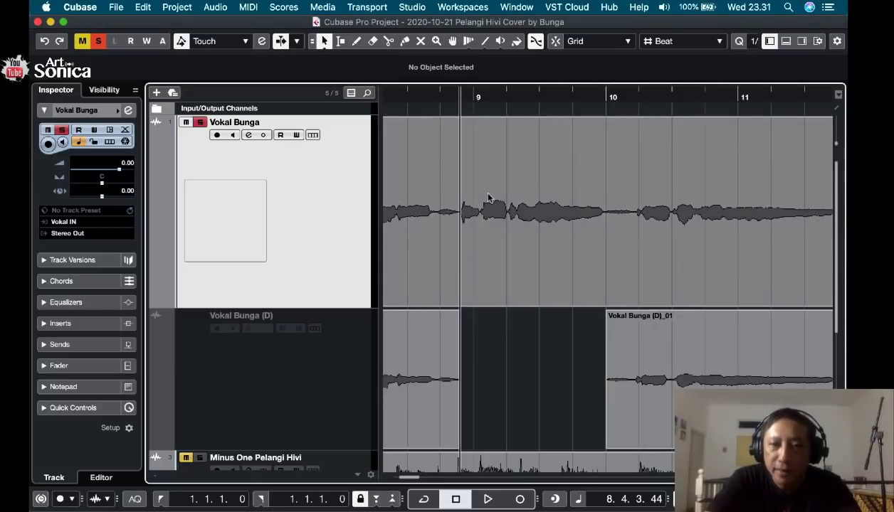
double_click(472, 256)
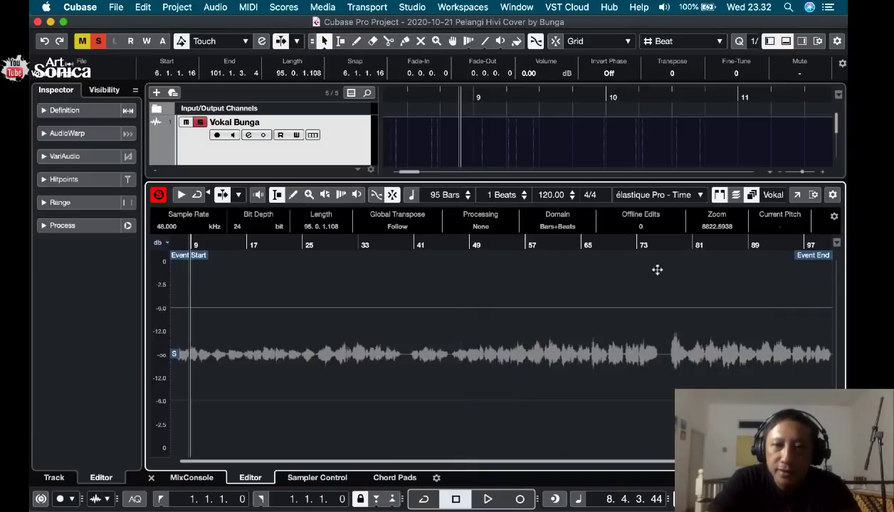
click(797, 197)
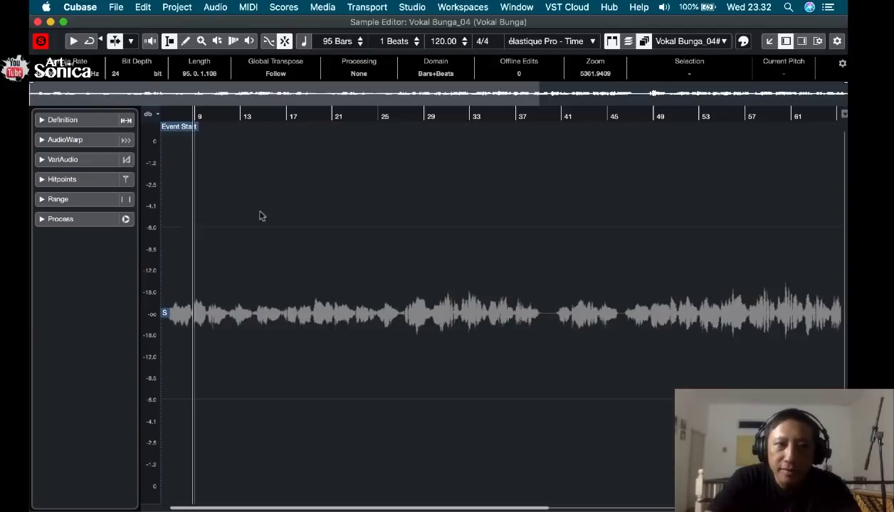
click(79, 161)
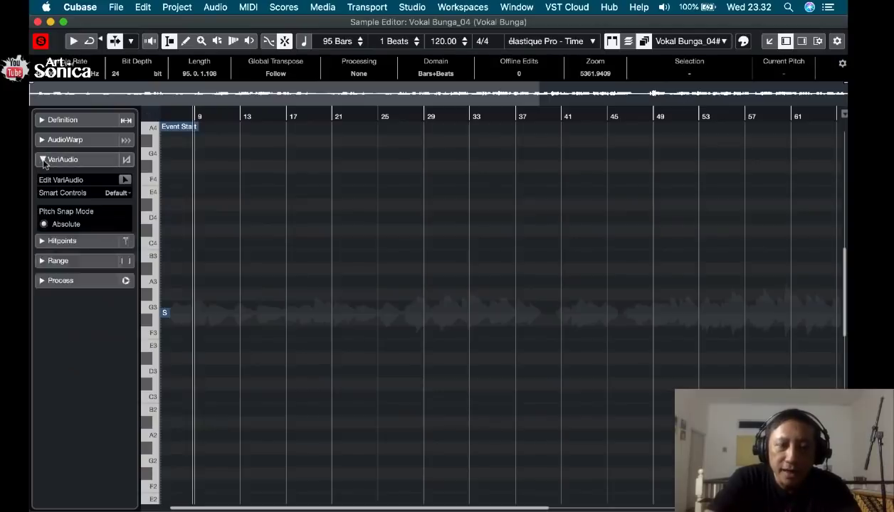
click(124, 180)
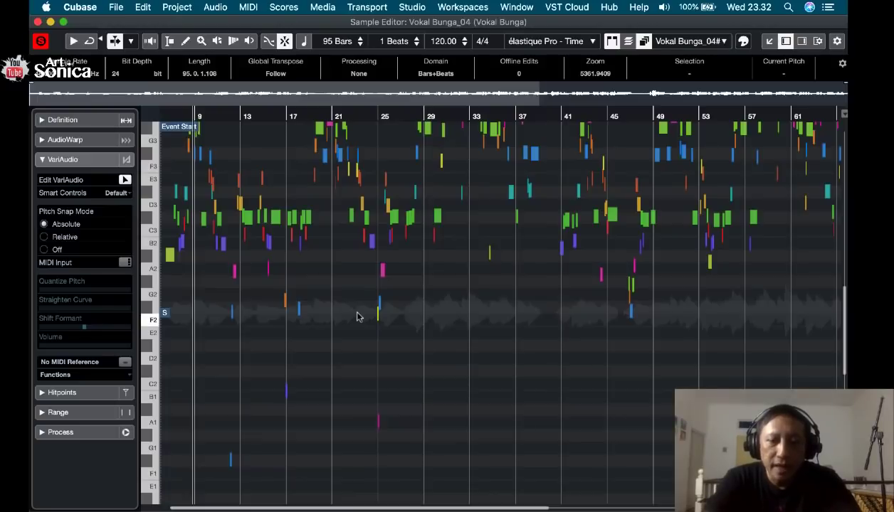
Examine the vocal's opening VariAudio notes up close and play the first phrase from bar 6.
key(h)
key(h)
key(h)
key(h)
key(h)
key(h)
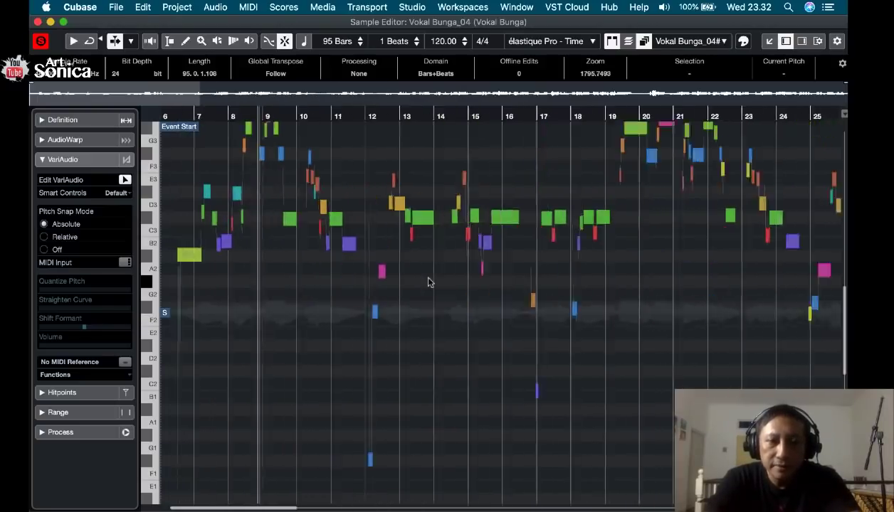
key(h)
key(h)
key(h)
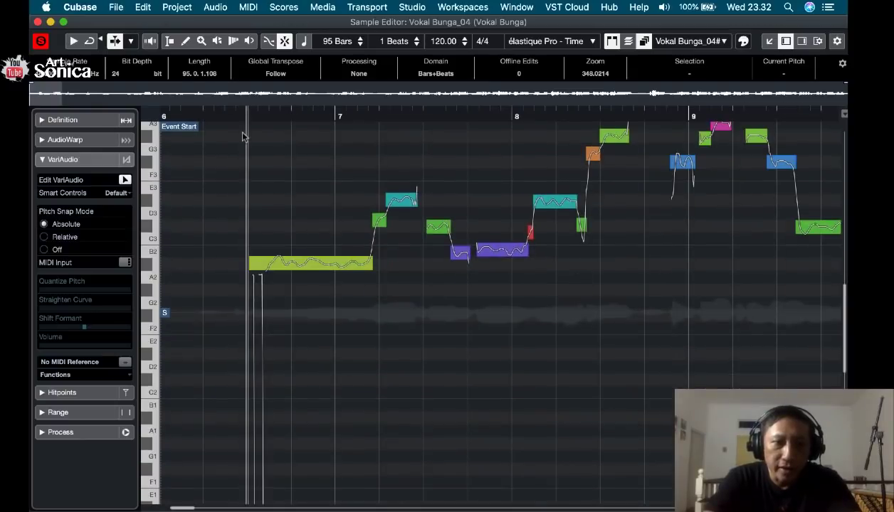
key(h)
key(space)
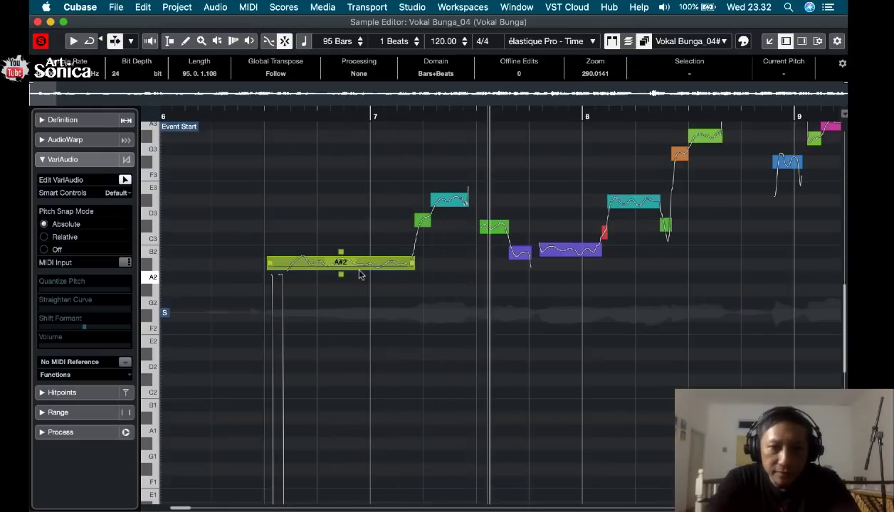
key(space)
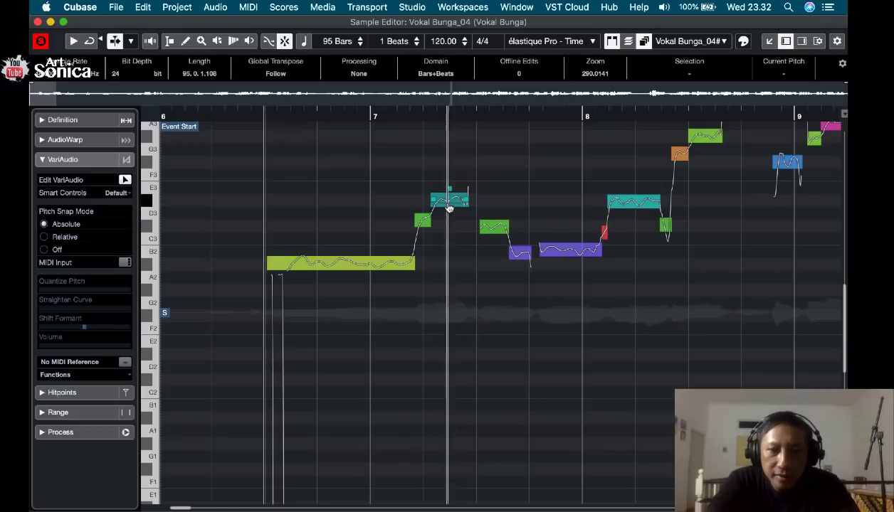
Try raising the D#3 note just after bar 7 to F3, audition it, and undo the pitch edit.
drag(446, 199, 439, 178)
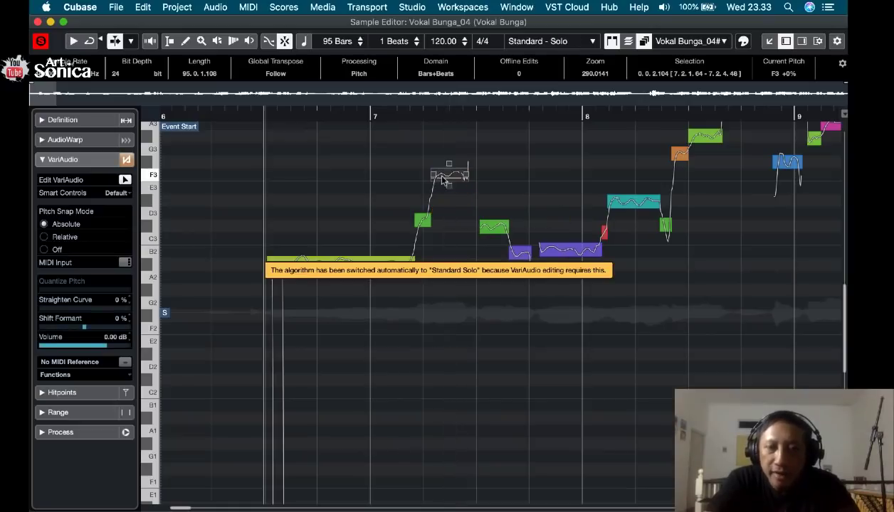
key(space)
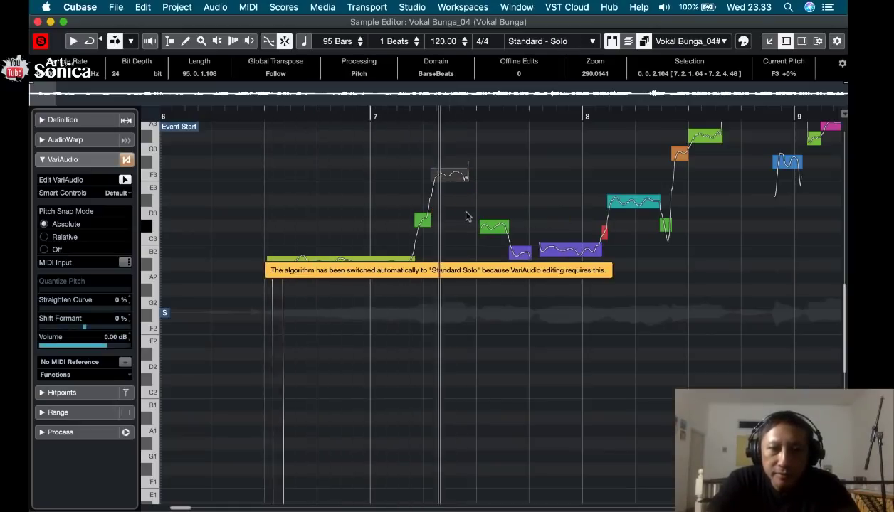
key(space)
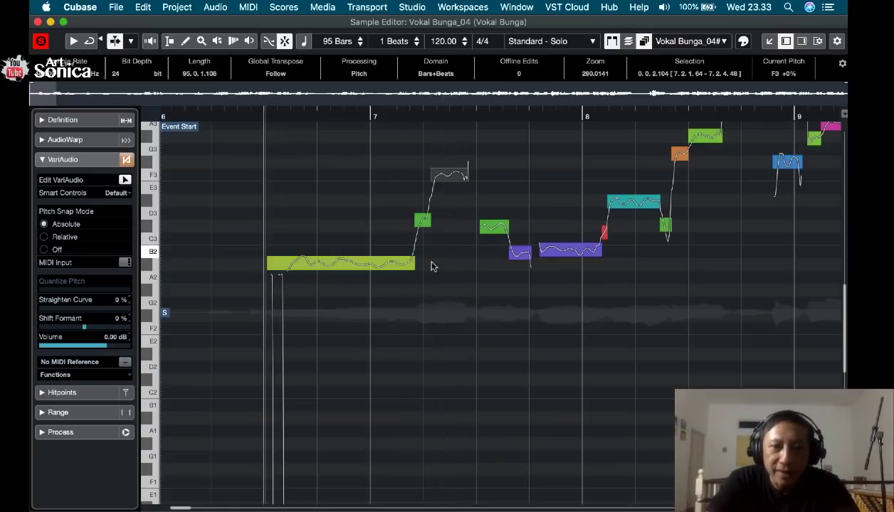
click(142, 7)
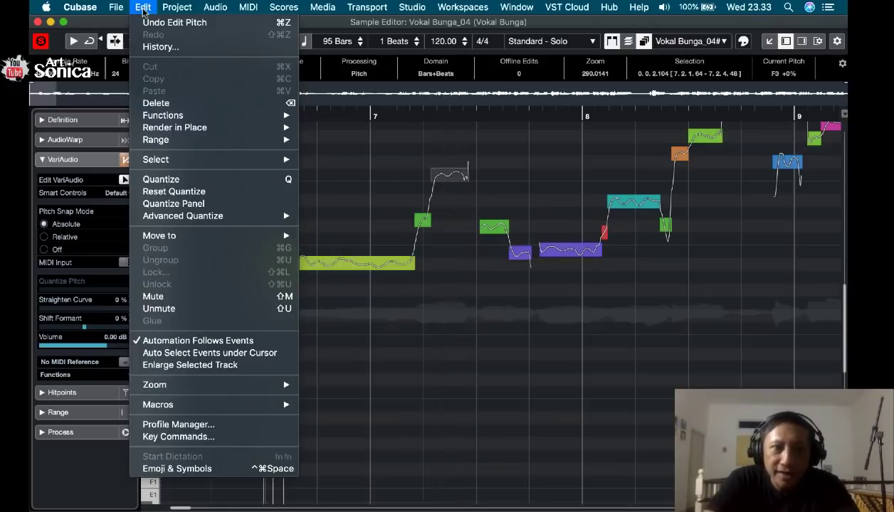
click(150, 28)
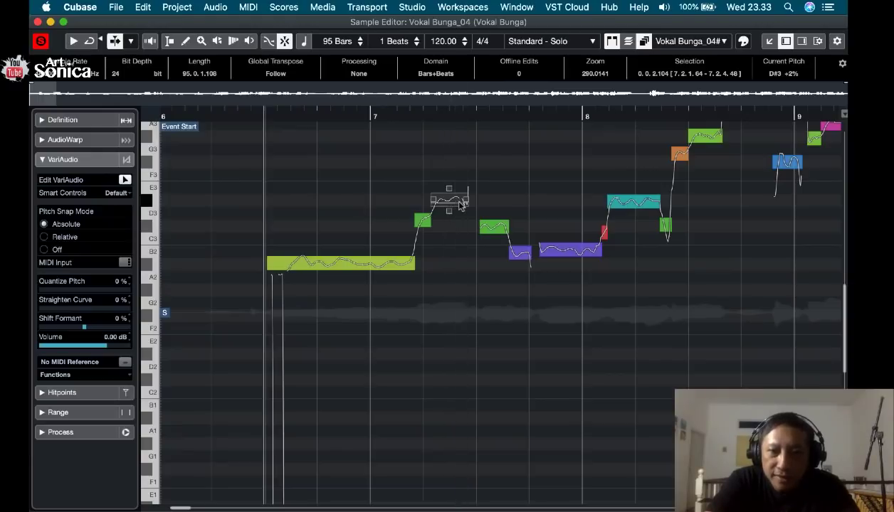
Set Straighten Curve to 58% on the B2 note leading into bar 8 and audition the phrase.
click(565, 250)
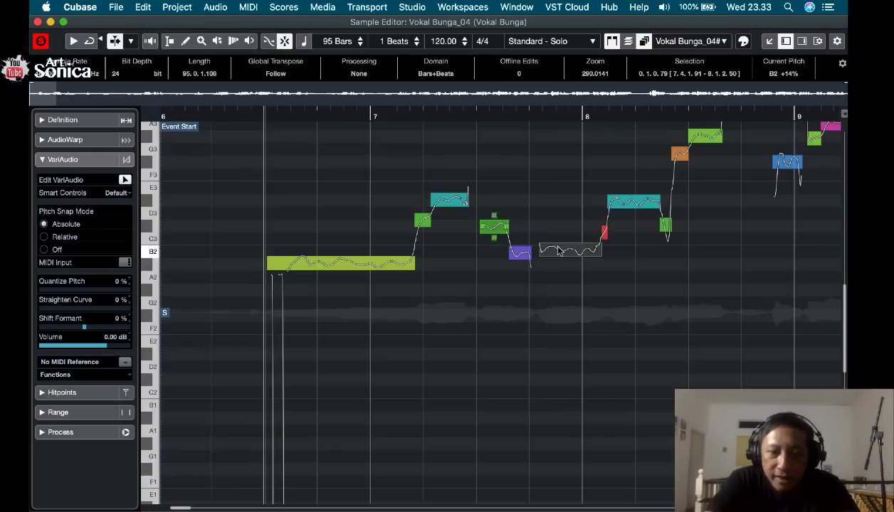
click(52, 309)
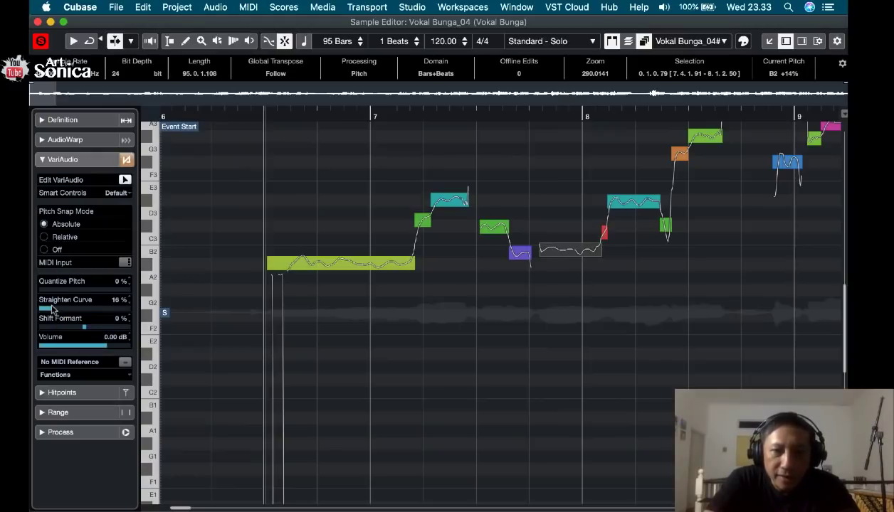
drag(93, 306, 92, 306)
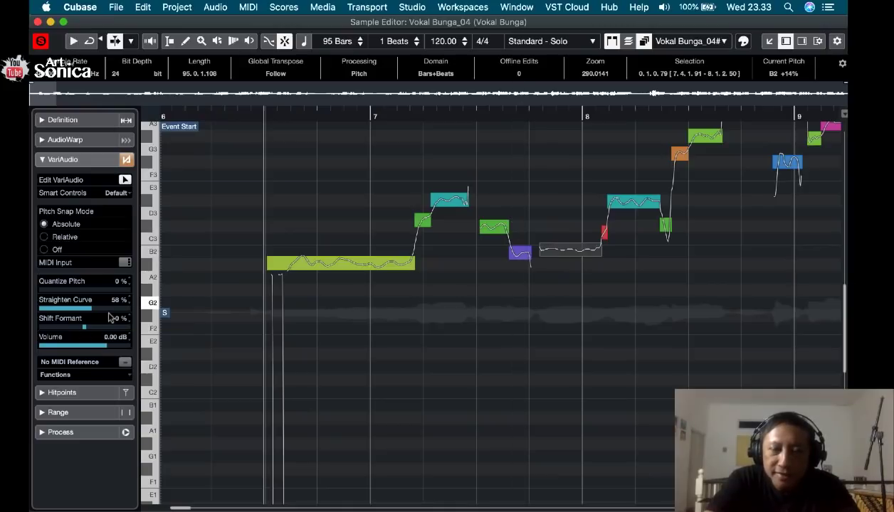
key(space)
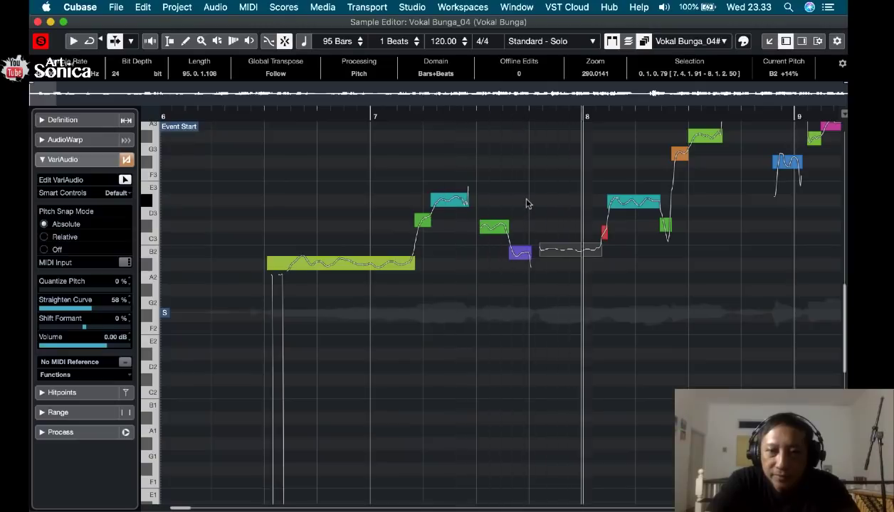
key(space)
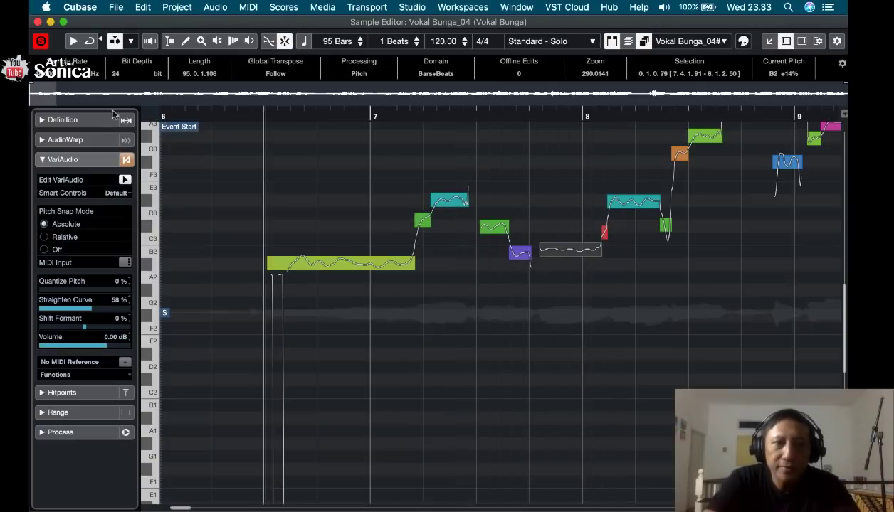
Close the separate Sample Editor window and hide the lower zone so the arrangement fills the project window.
click(38, 22)
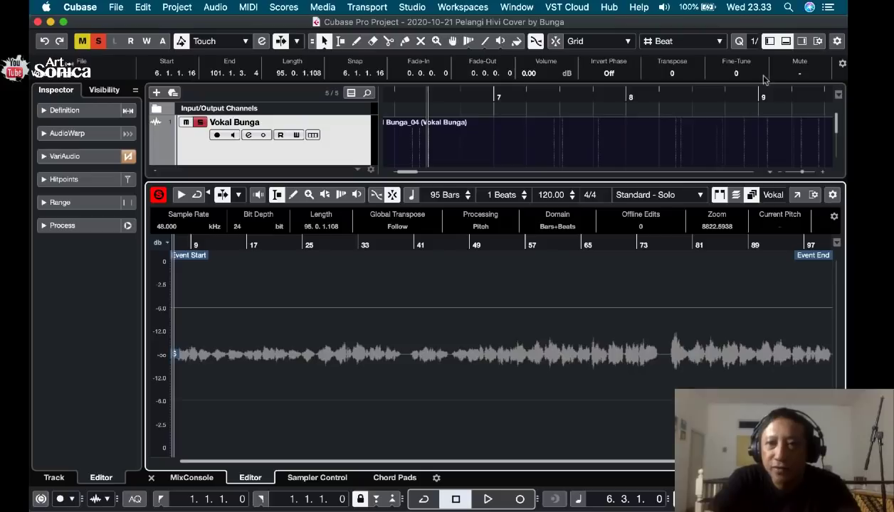
click(785, 42)
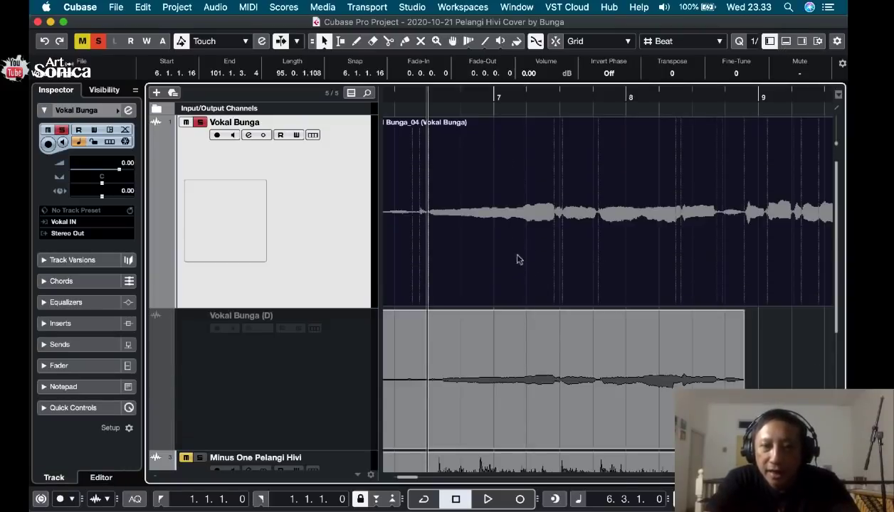
Play the vocal's opening phrase in the arrangement, first from bar 6 and again from about bar 8.
scroll(523, 278, right, 2)
key(g)
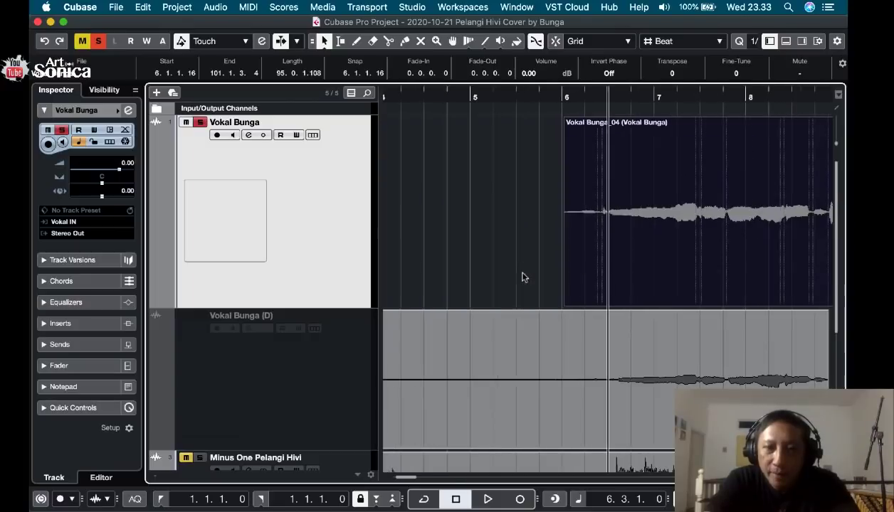
scroll(523, 277, down, 2)
scroll(524, 277, right, 3)
scroll(523, 278, up, 2)
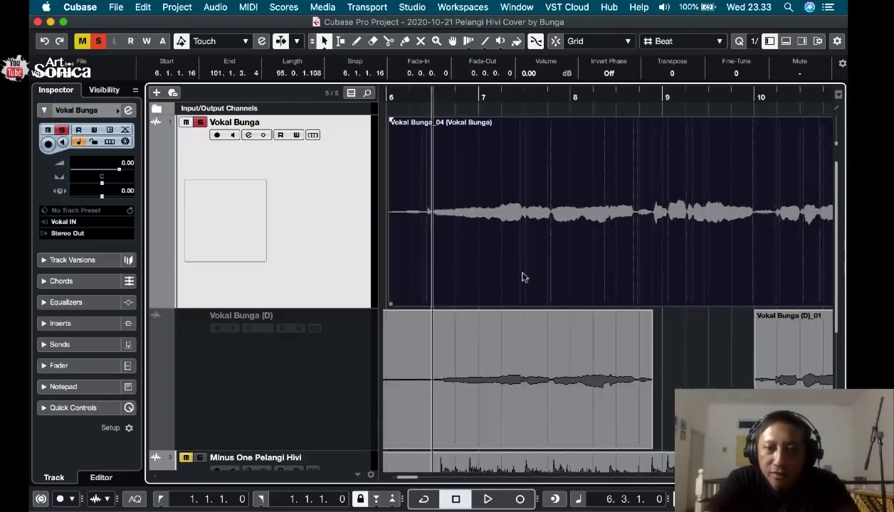
key(g)
key(g)
scroll(523, 277, right, 4)
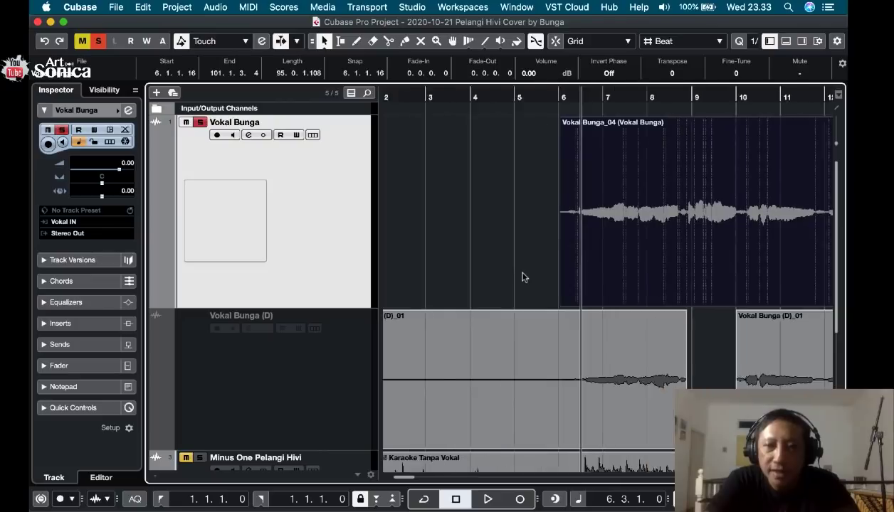
key(space)
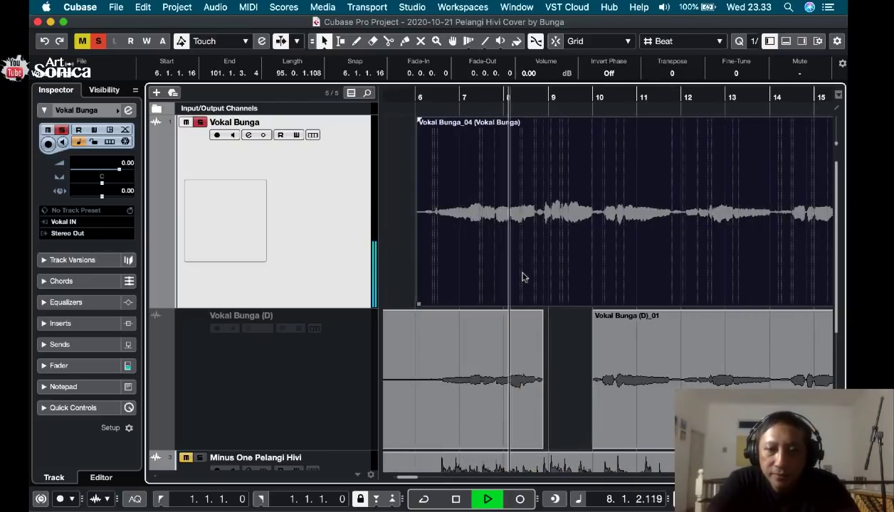
key(space)
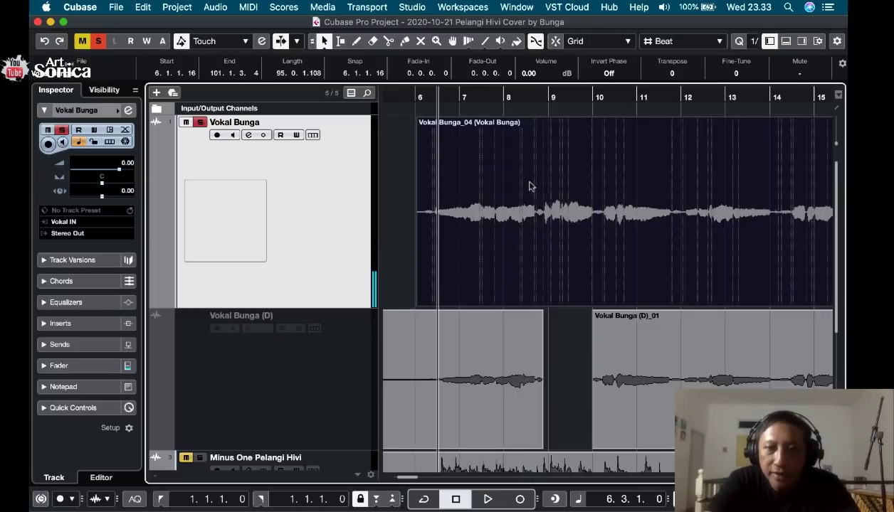
click(502, 95)
key(space)
key(h)
key(h)
key(h)
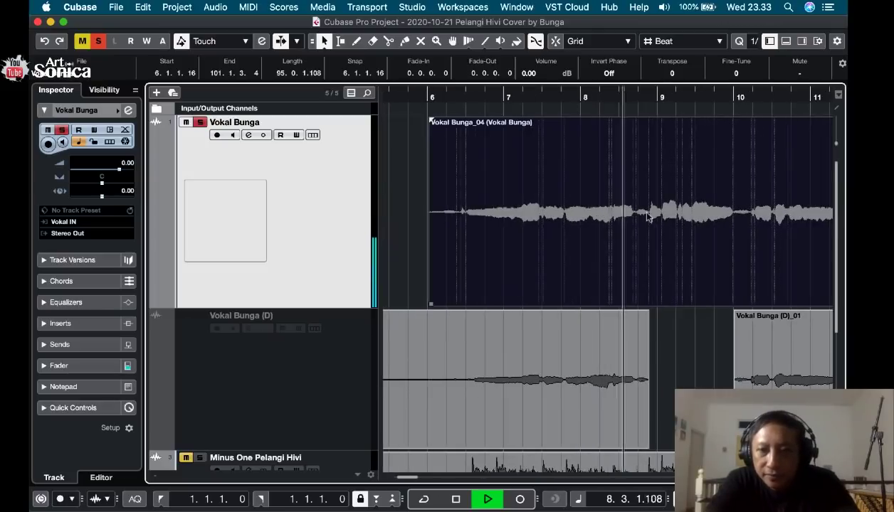
key(h)
key(h)
key(h)
key(space)
Audition the vocal closely around beats 2 and 3 of bar 8 to locate the start of the phrase's last note.
key(h)
key(h)
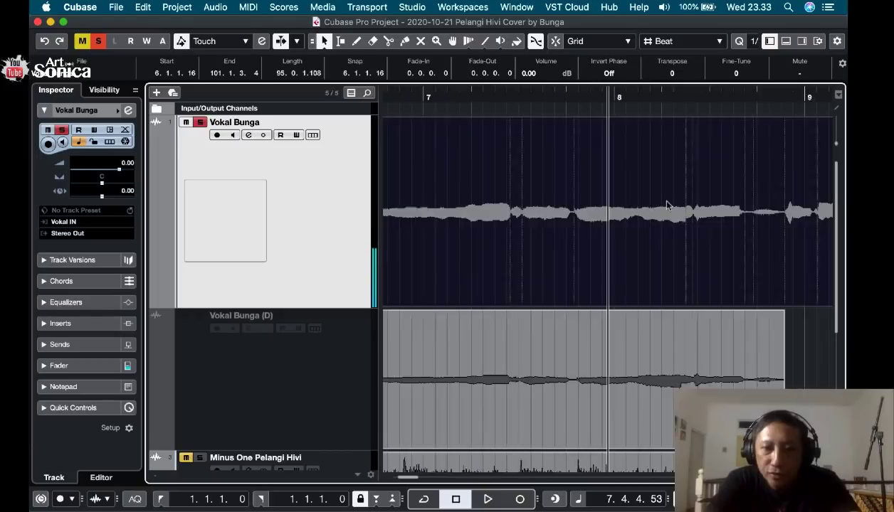
key(h)
key(h)
key(h)
key(h)
scroll(663, 203, left, 8)
scroll(662, 200, right, 2)
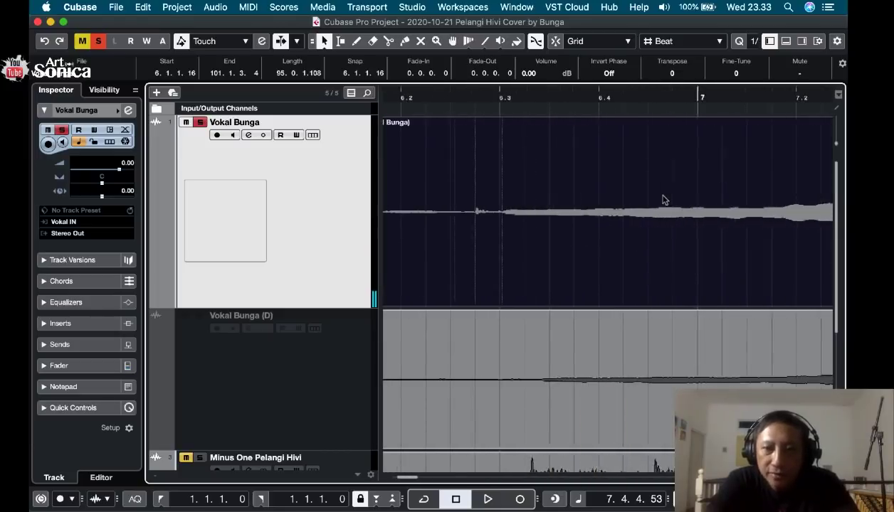
scroll(663, 200, right, 4)
click(545, 95)
key(space)
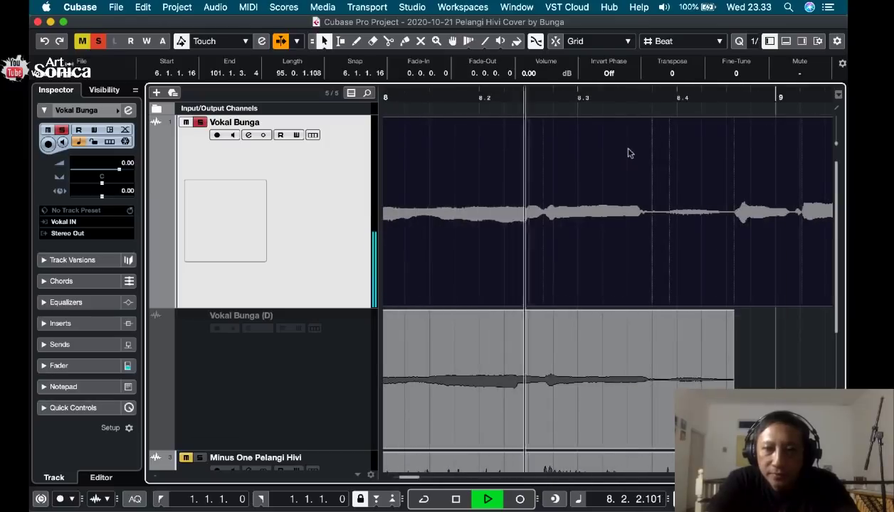
key(space)
click(540, 98)
key(space)
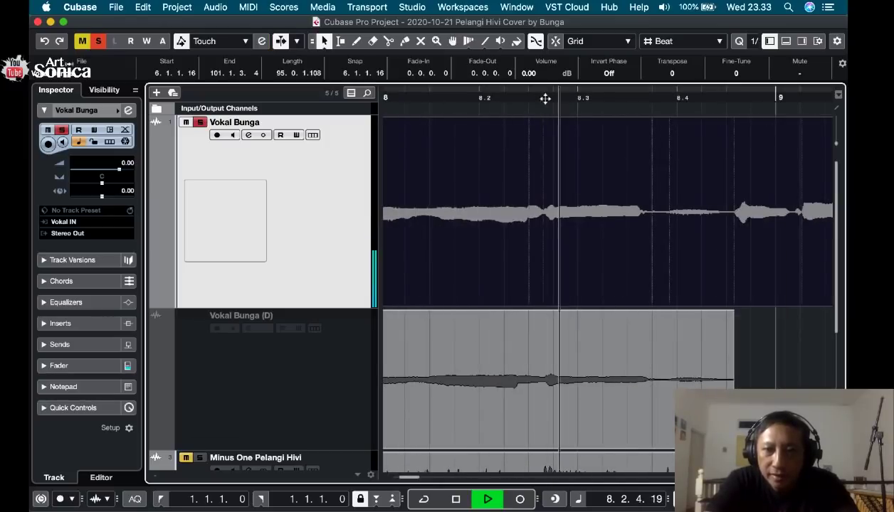
key(space)
Split the upper Vokal Bunga clip at 8.2.3.75 and 8.3.4.9 and select the short segment between the cuts.
click(546, 98)
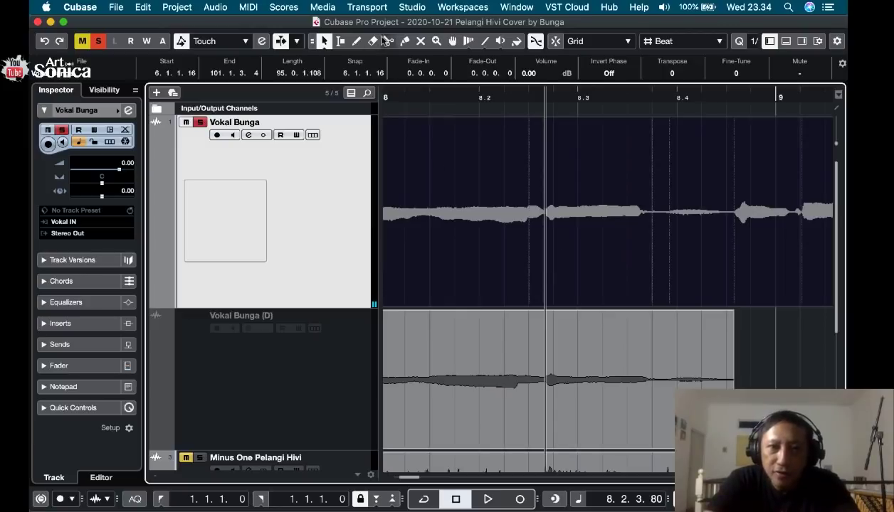
click(388, 41)
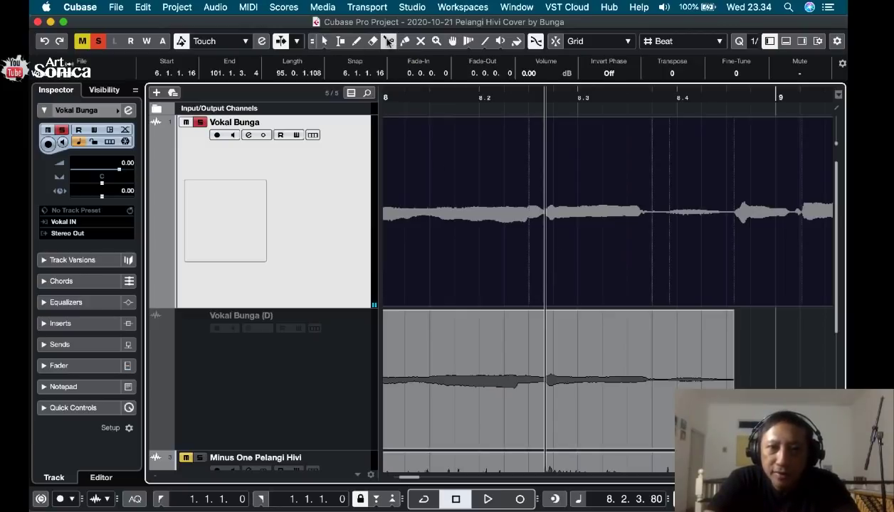
click(546, 267)
click(654, 254)
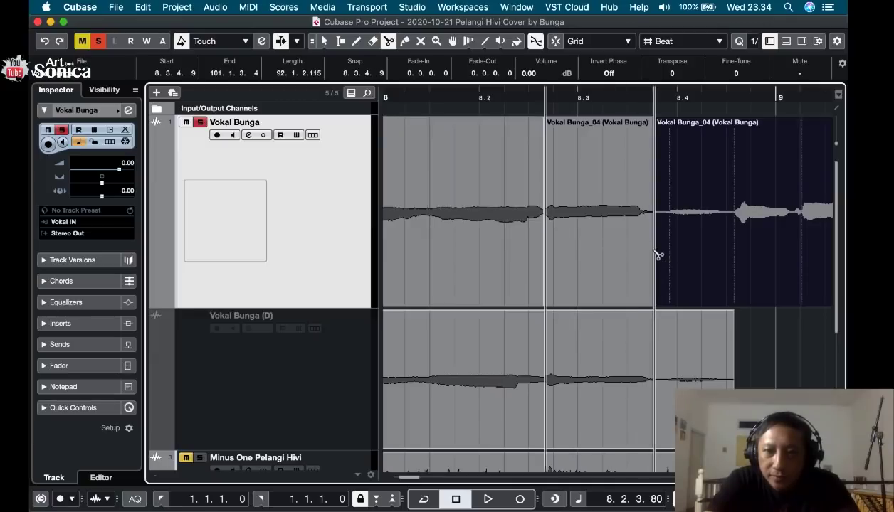
key(1)
click(598, 224)
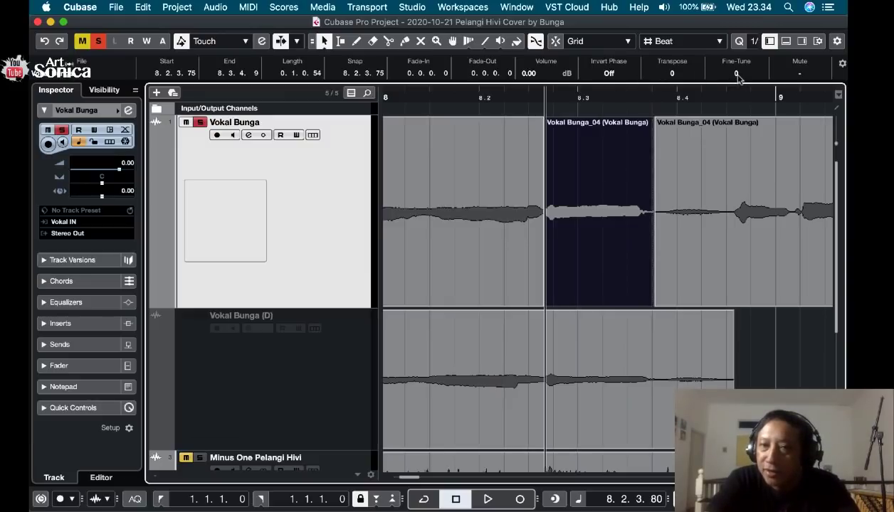
Try transposing the isolated vocal segment by 2 semitones and audition it.
click(671, 74)
text(2)
key(Return)
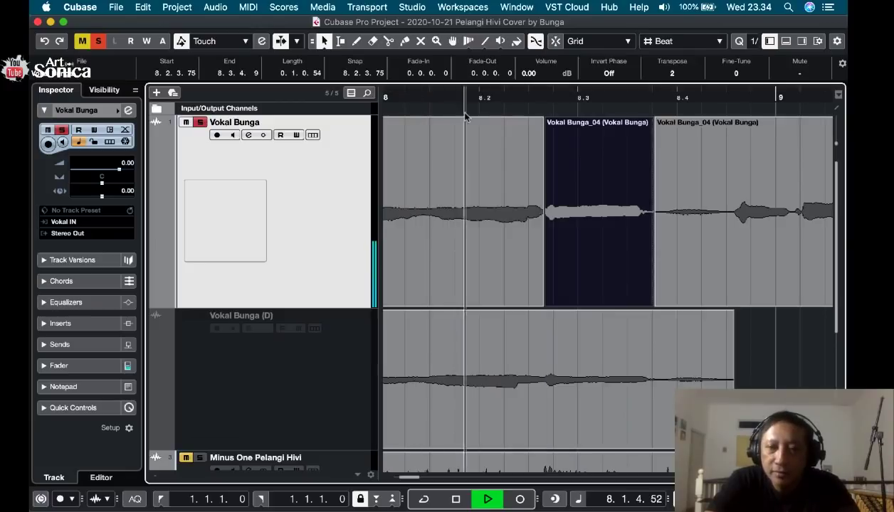
key(space)
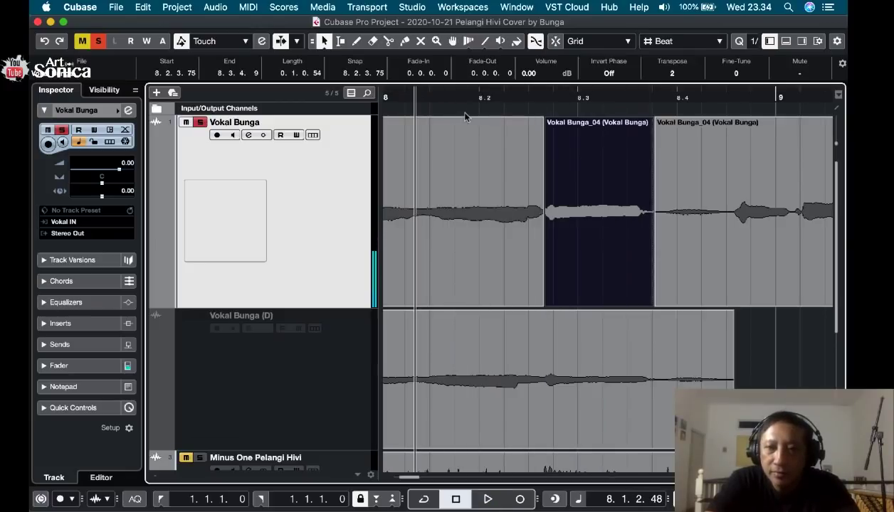
Try transposing the isolated vocal segment by -3 semitones and audition it.
click(669, 74)
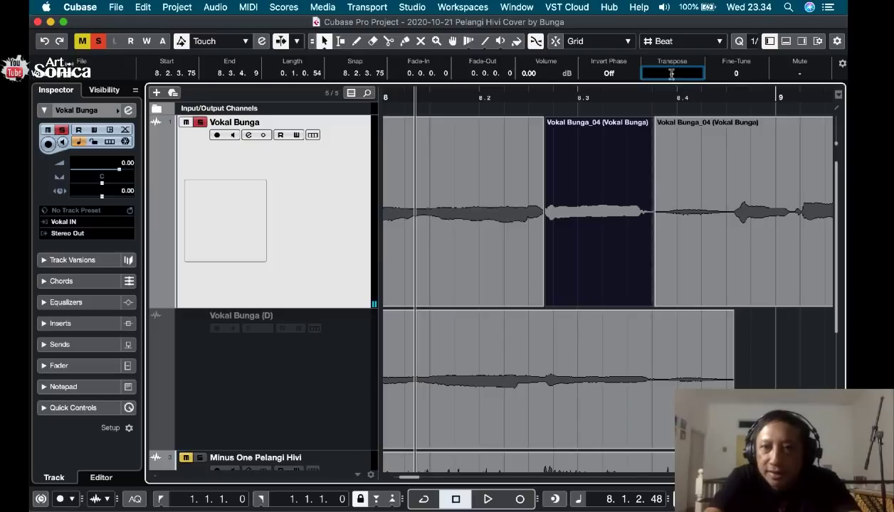
text(-3)
key(Return)
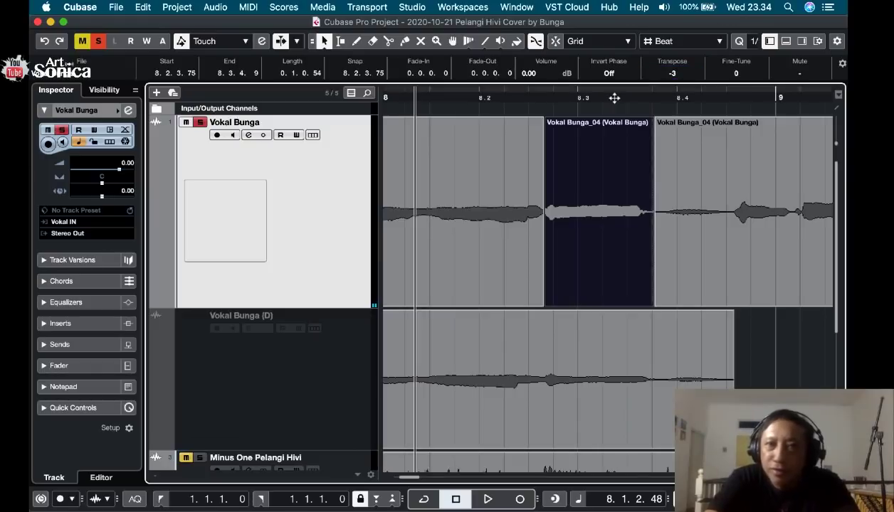
key(space)
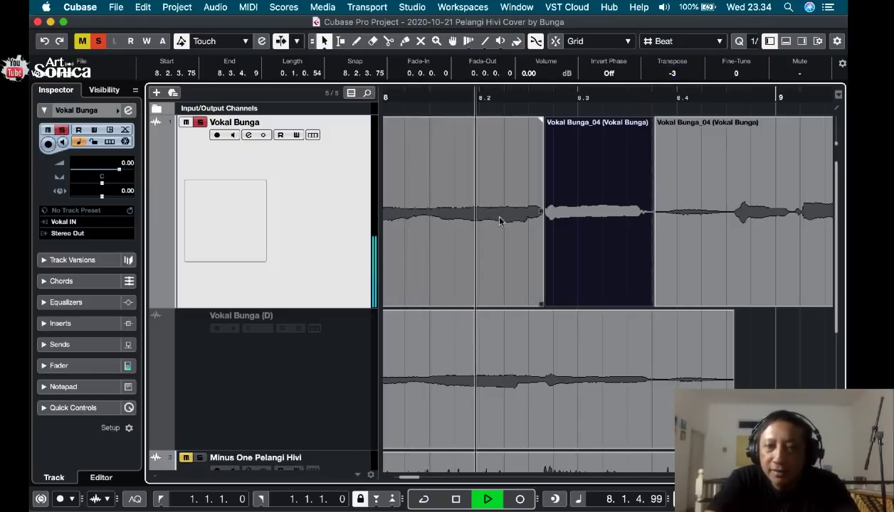
key(space)
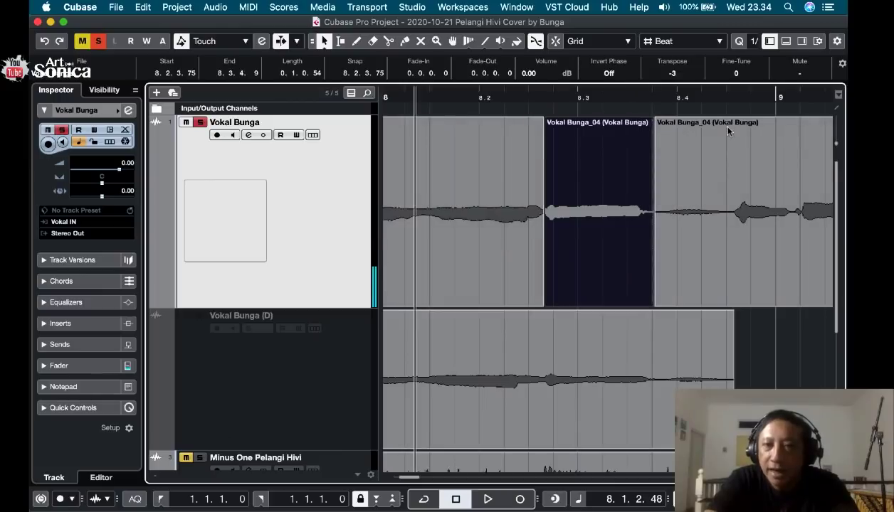
Reset the isolated segment's Transpose to 0 and audition it.
click(673, 73)
text(0)
key(Return)
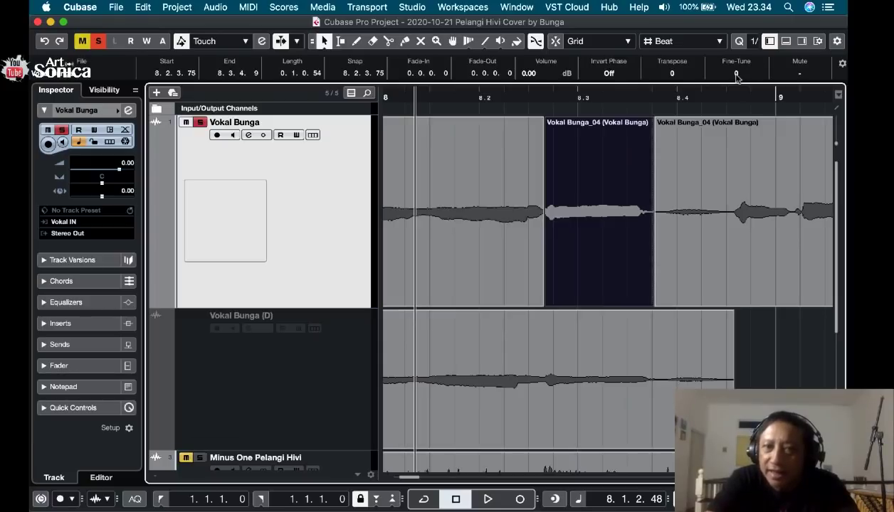
key(space)
key(space)
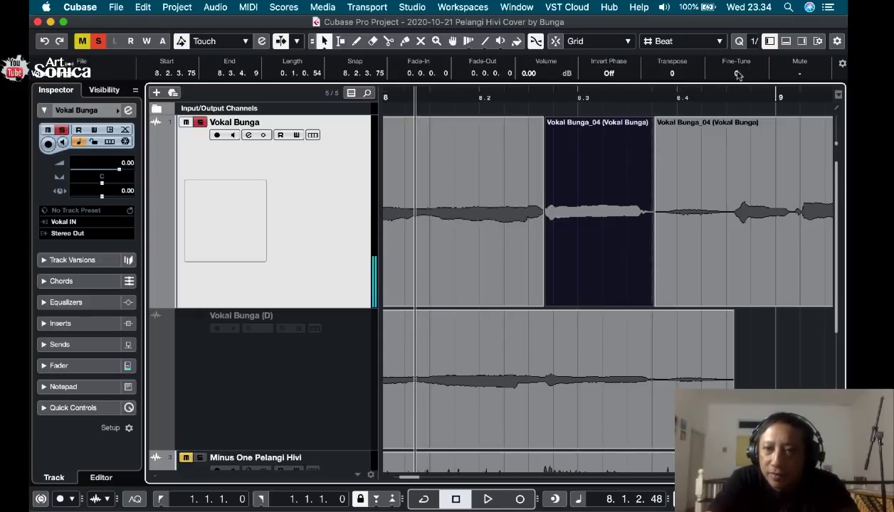
Try Fine-Tune values of 16 and 50 on the isolated vocal segment and audition the phrase.
drag(737, 76, 739, 57)
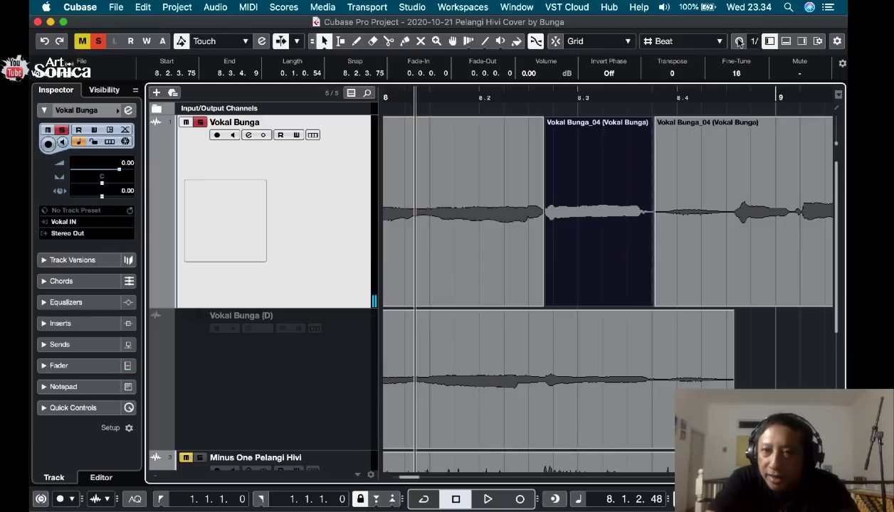
click(738, 74)
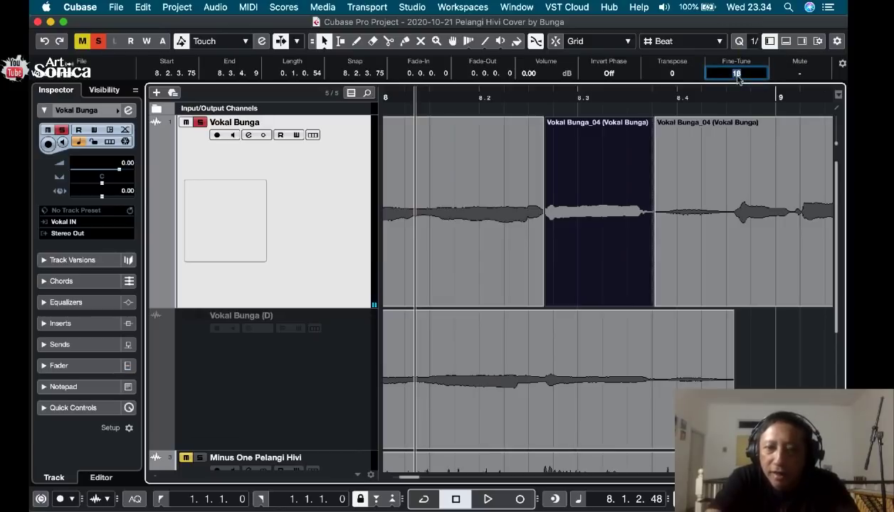
text(50)
key(Return)
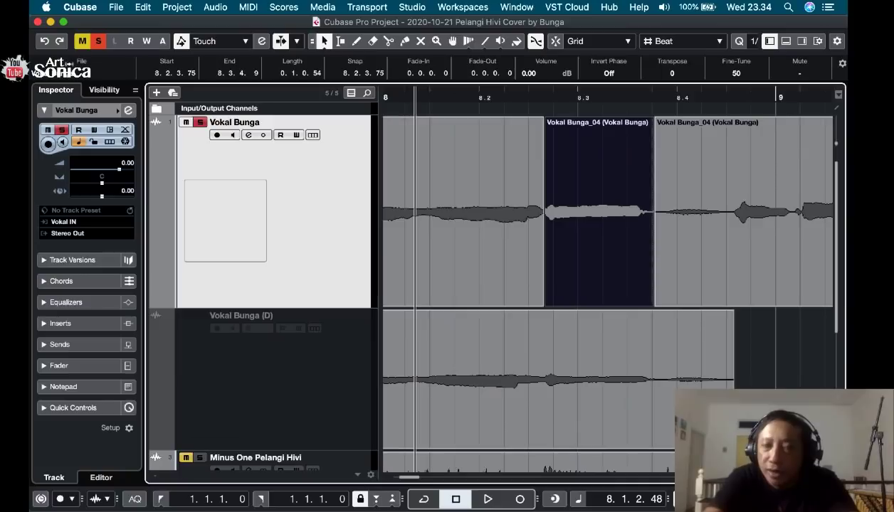
key(space)
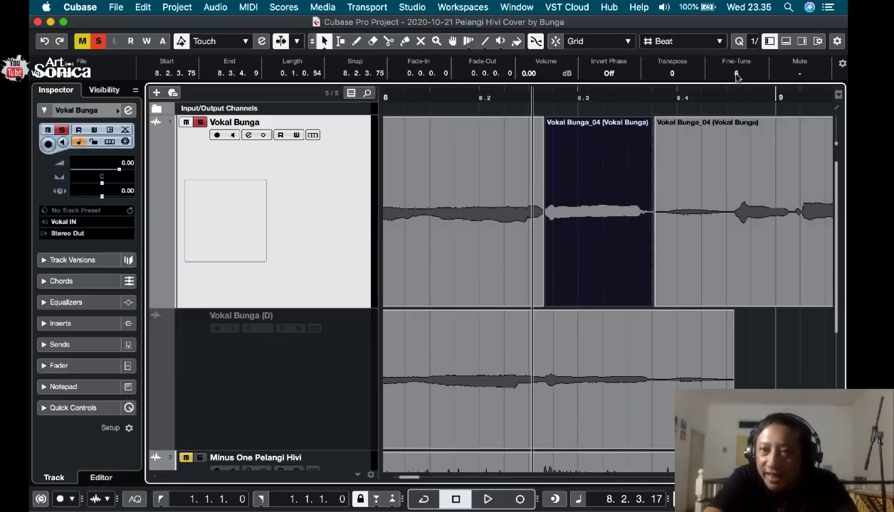
Try bringing the segment's Fine-Tune back to 16 and audition it.
drag(736, 76, 738, 41)
key(space)
Lower the isolated segment's Fine-Tune through -16 to -28, auditioning the change.
key(space)
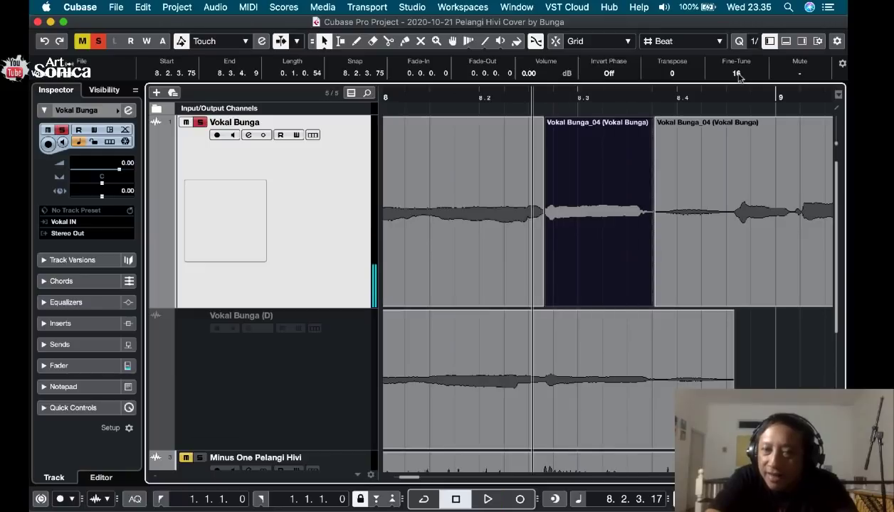
drag(739, 82, 722, 130)
key(space)
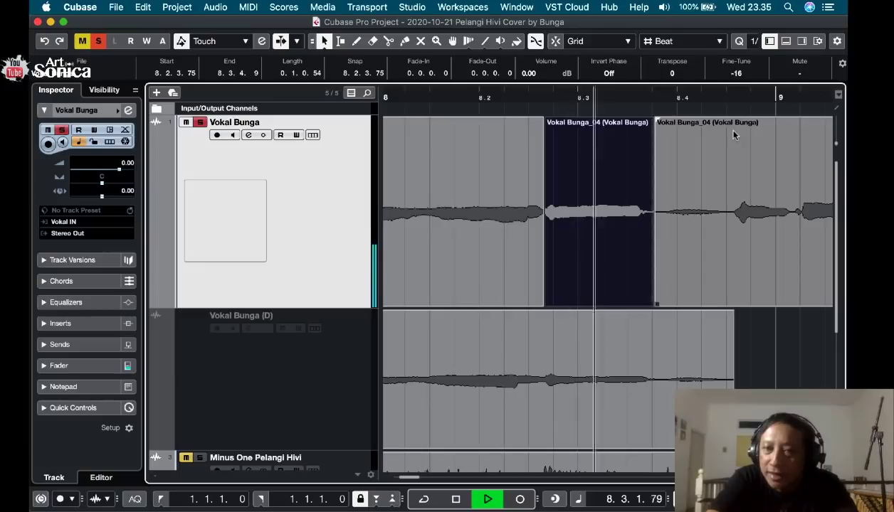
key(space)
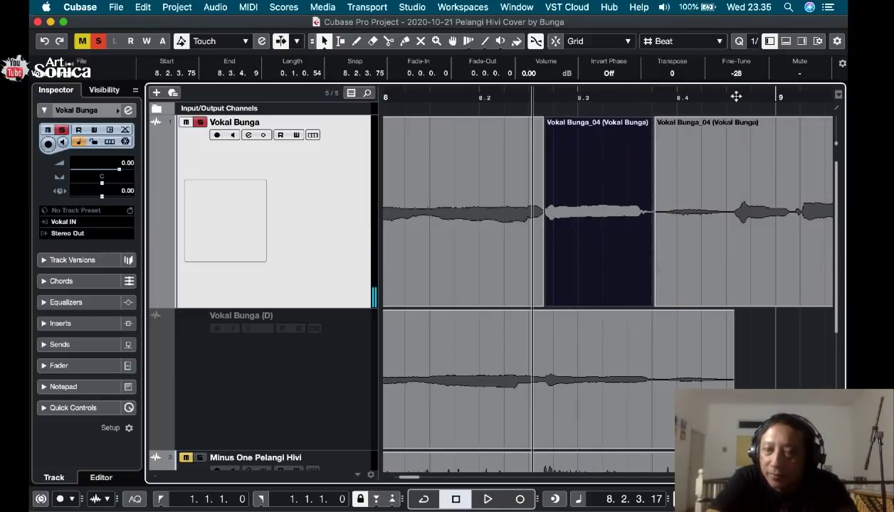
key(space)
key(space)
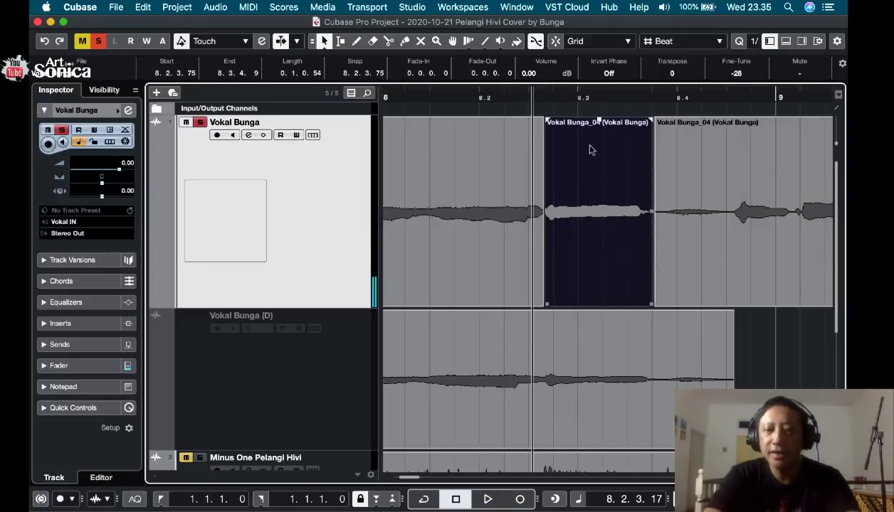
Play the vocal from the middle of bar 7 into bar 9 to hear the fine-tuned segment in context.
key(g)
key(g)
key(g)
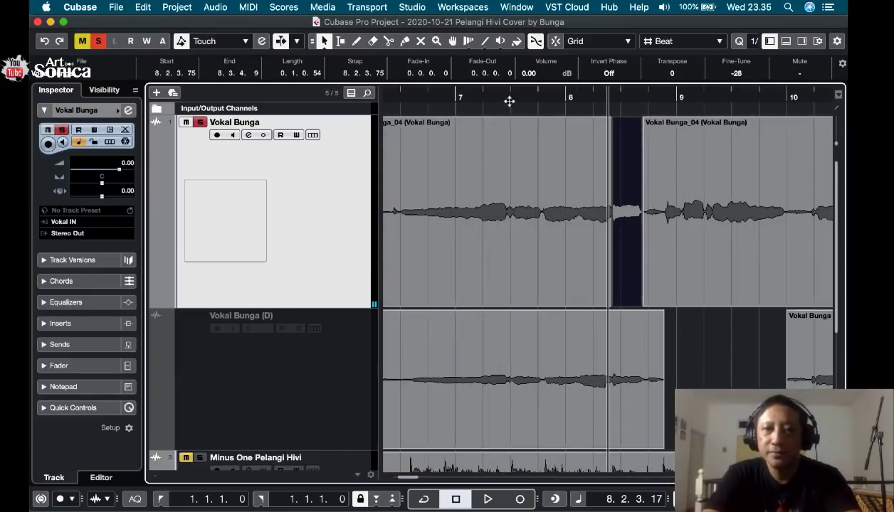
click(504, 96)
key(space)
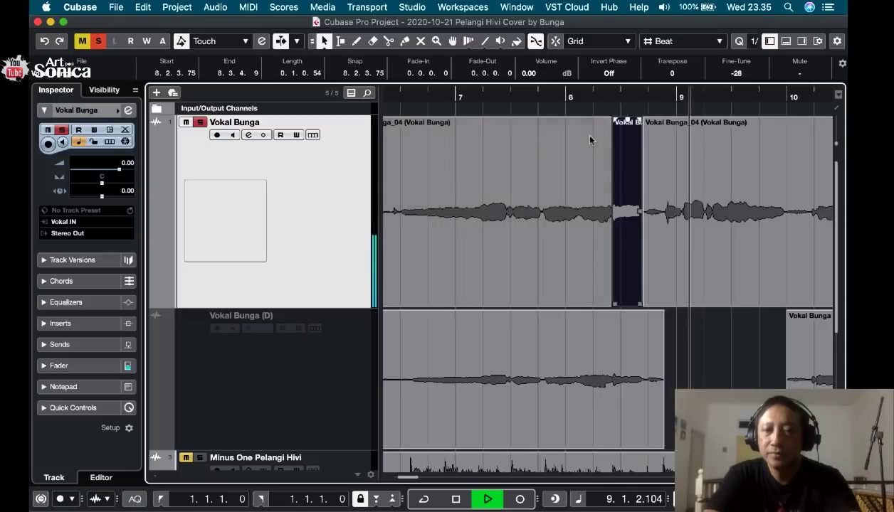
key(space)
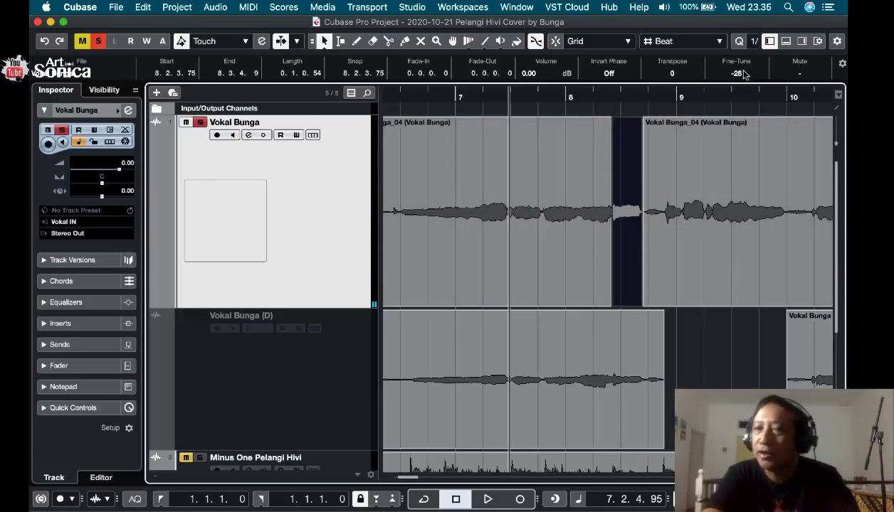
Place the playback position just after the start of bar 6 and open the main vocal track's channel settings.
click(522, 171)
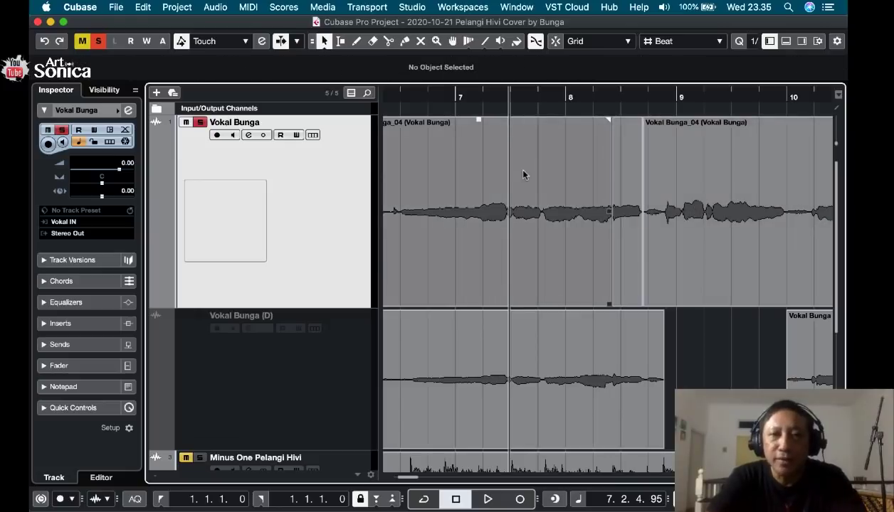
key(comma)
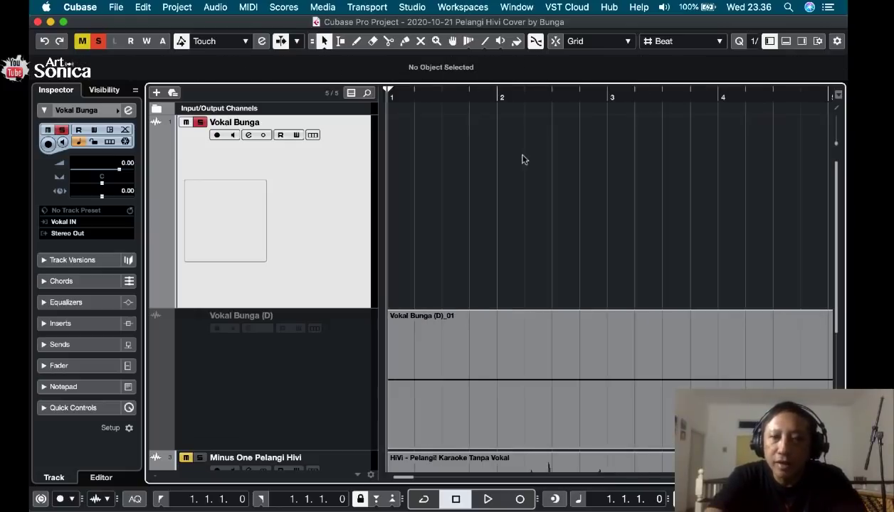
scroll(535, 186, right, 5)
scroll(535, 186, right, 2)
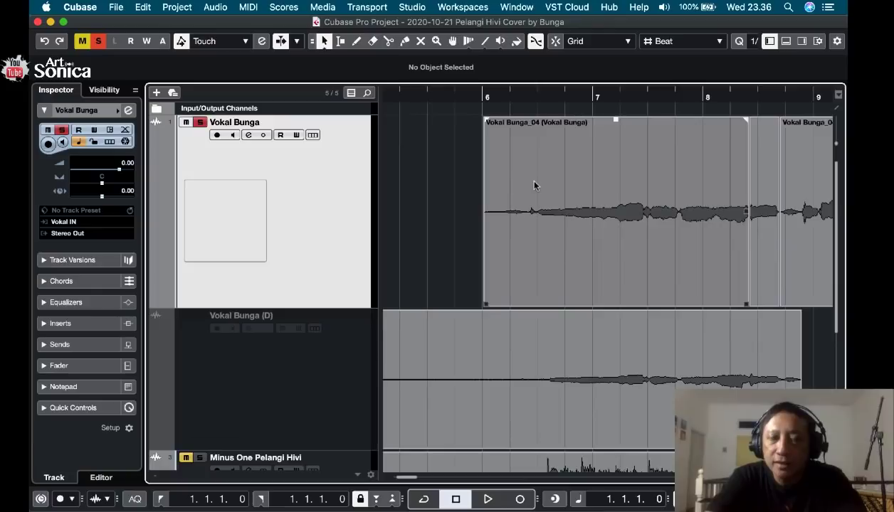
click(504, 94)
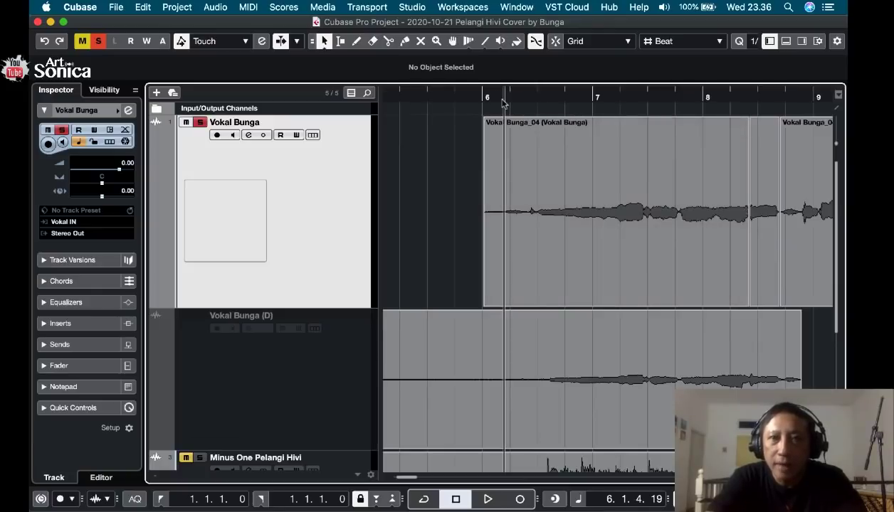
click(490, 95)
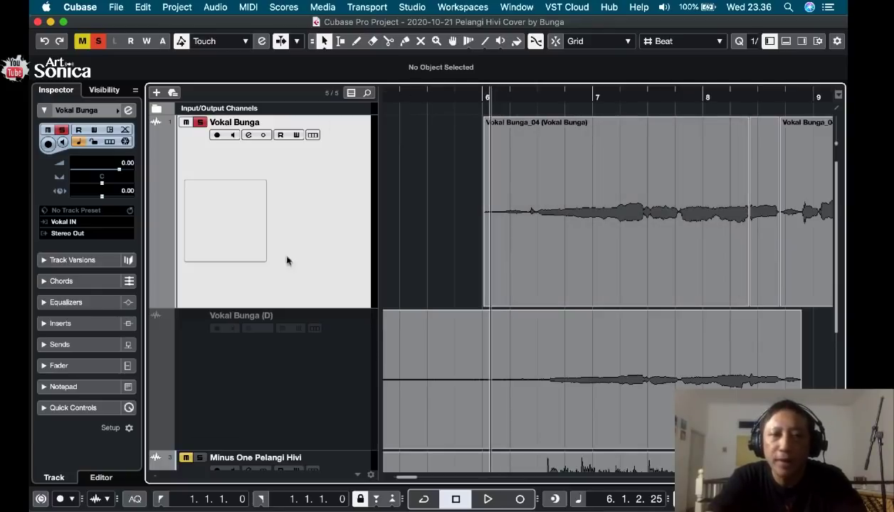
click(129, 111)
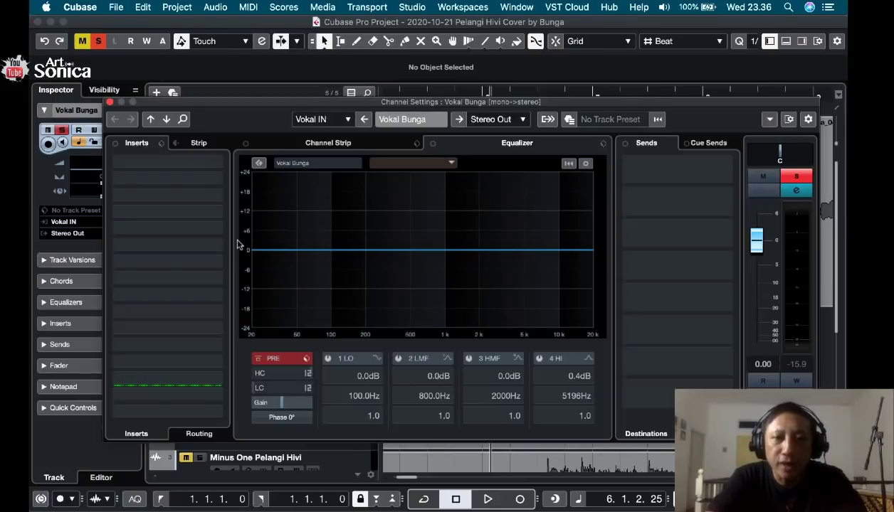
drag(251, 101, 272, 77)
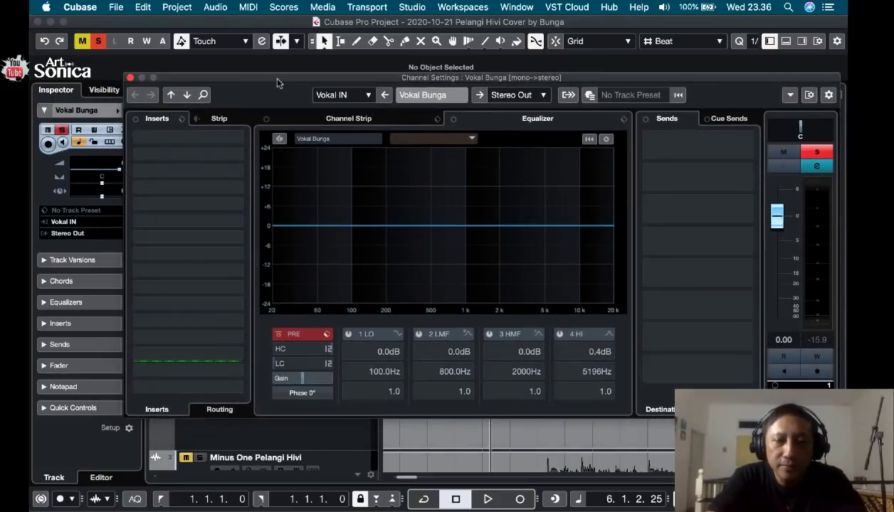
Enable the vocal channel's low-cut filter at 48 dB/Oct, raise its frequency to 66 Hz and audition the vocal.
click(276, 365)
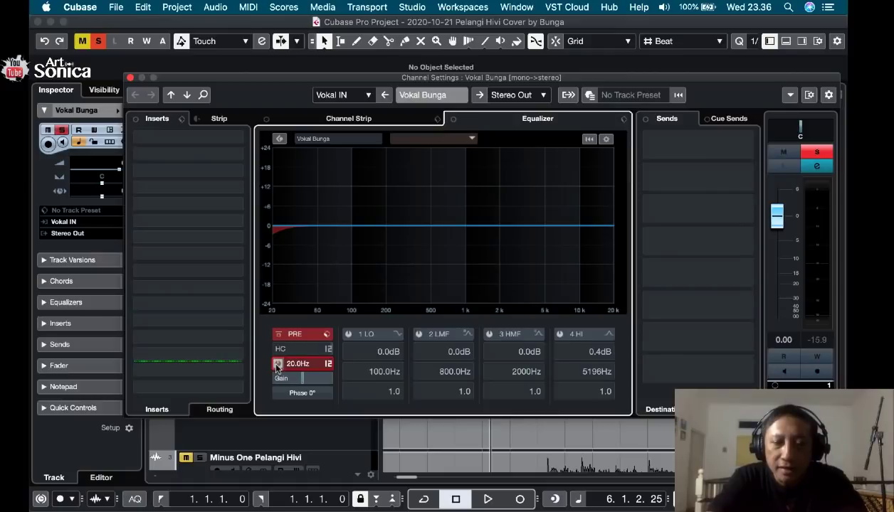
click(329, 365)
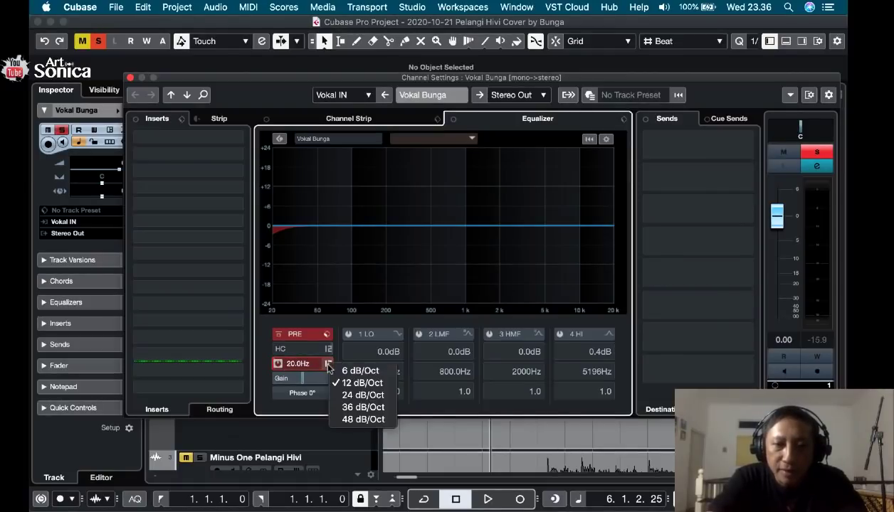
click(356, 420)
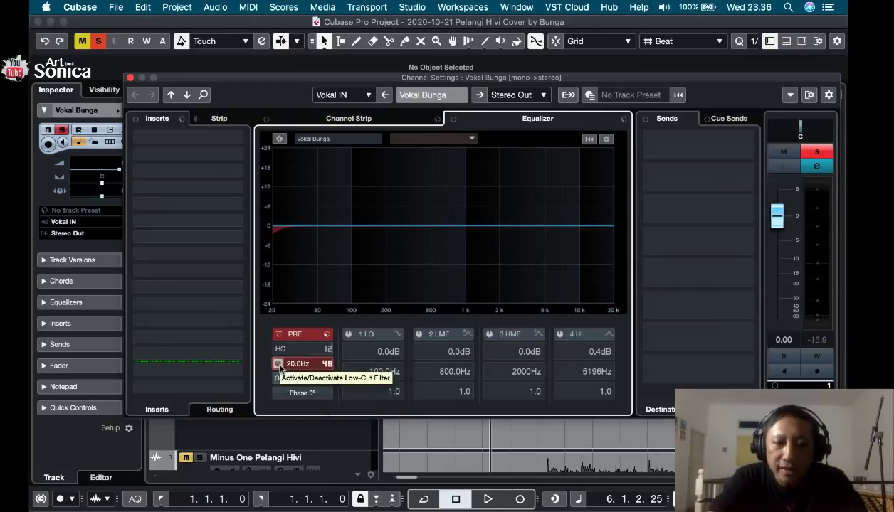
drag(290, 367, 285, 303)
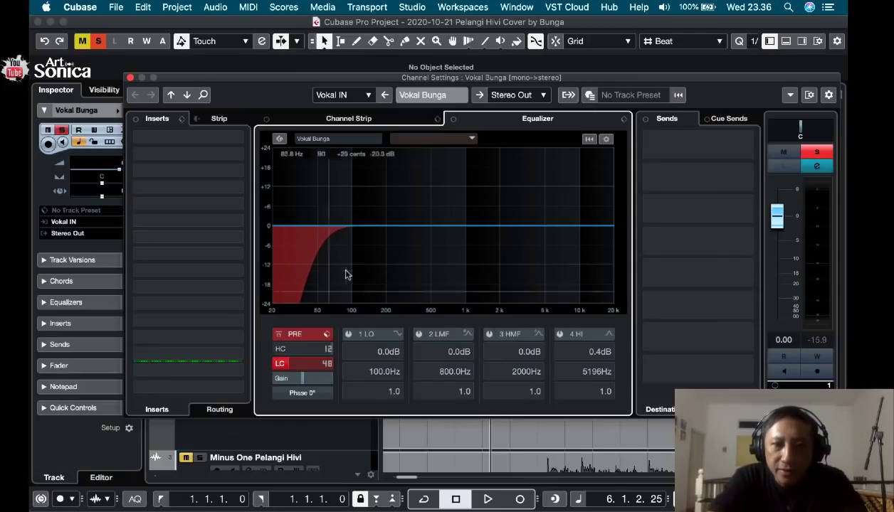
key(space)
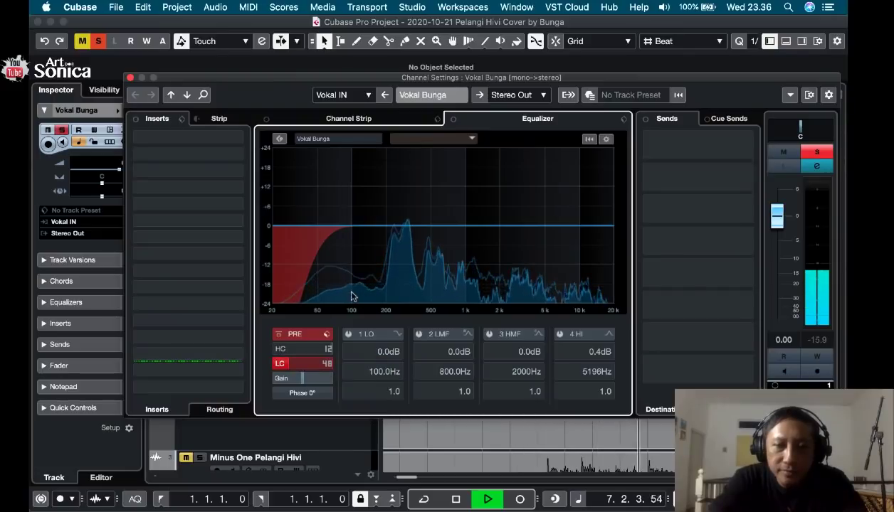
key(space)
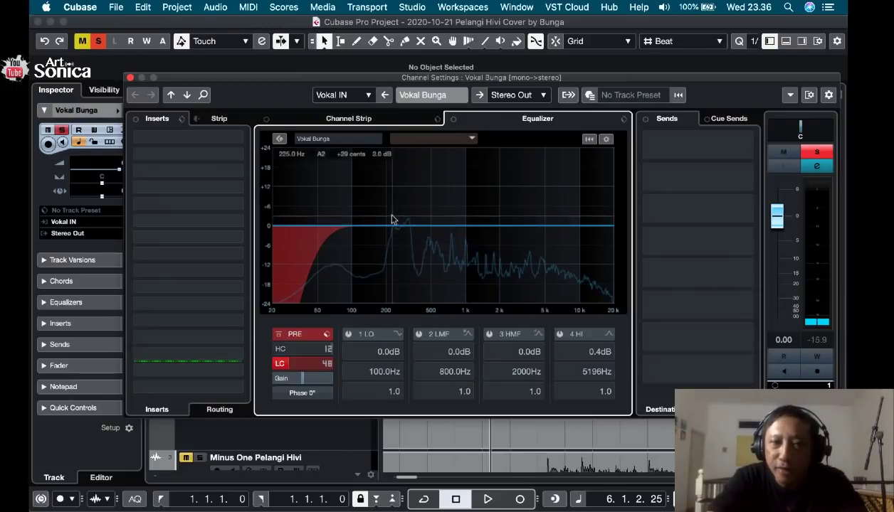
key(space)
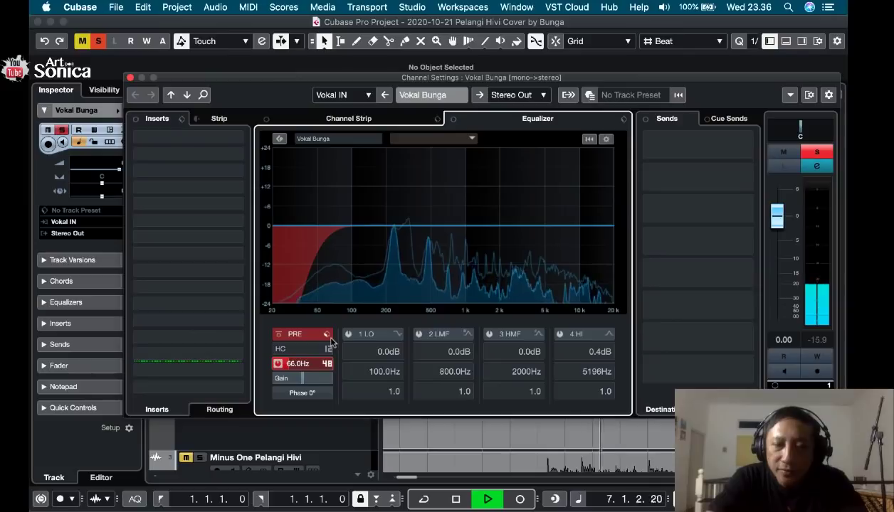
Try sweeping the low-cut frequency up through about 130 and 156 Hz to 786 Hz while the vocal plays.
drag(289, 364, 293, 364)
key(space)
key(space)
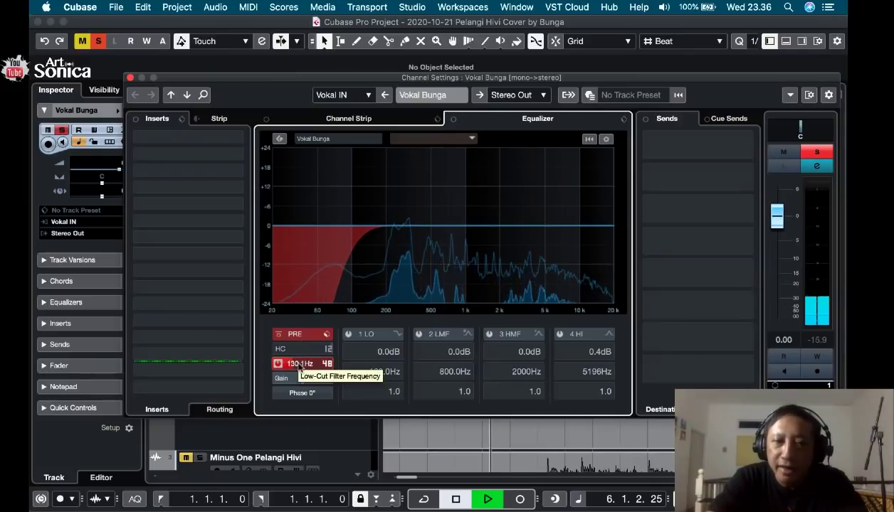
scroll(299, 365, up, 15)
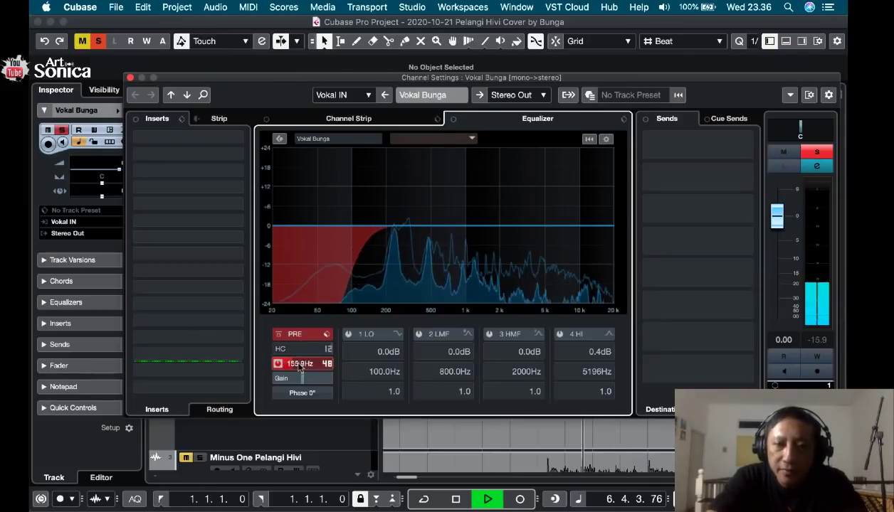
key(space)
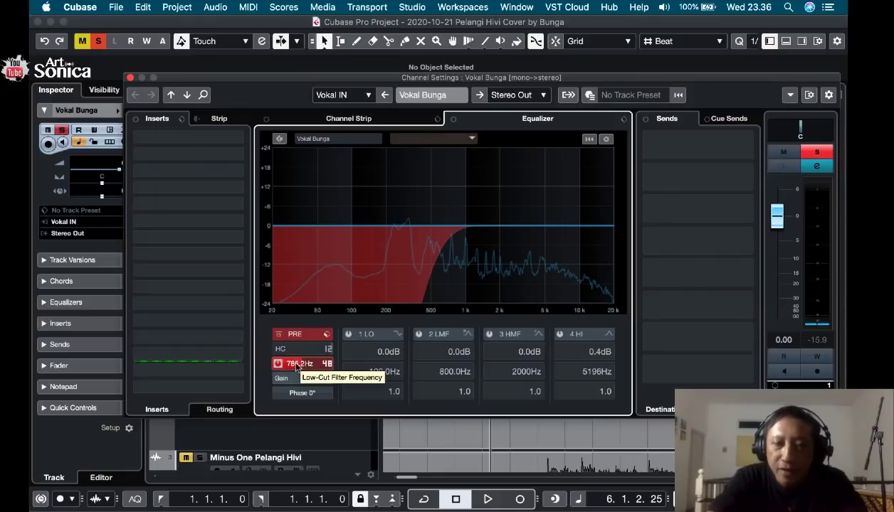
Set the low-cut frequency to 120 Hz, audition the vocal and close the channel settings.
double_click(296, 364)
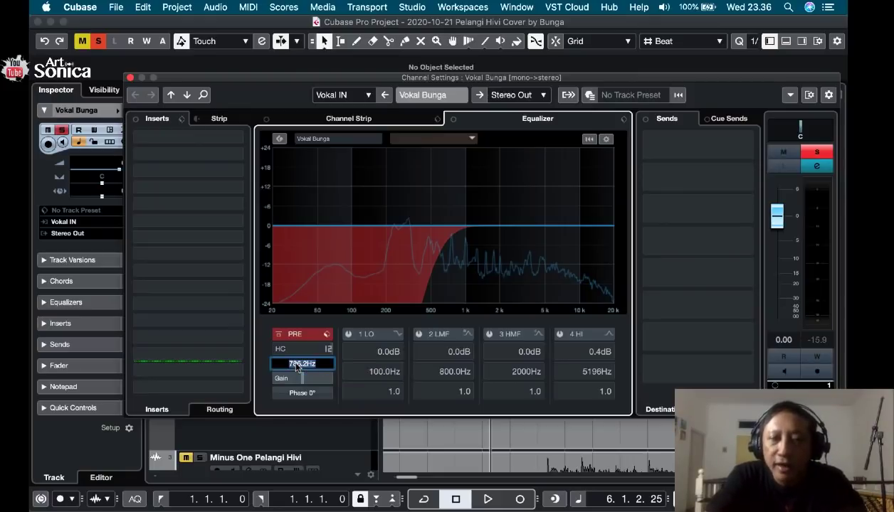
text(1)
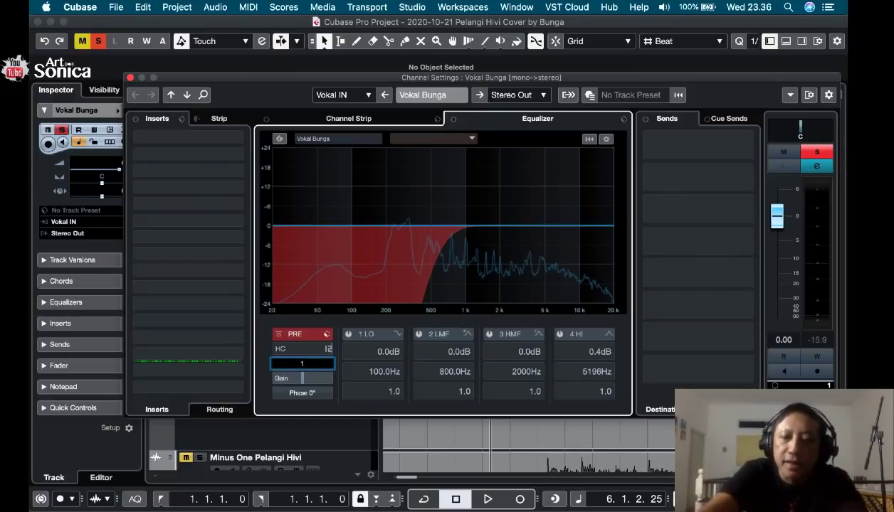
text(20)
key(Return)
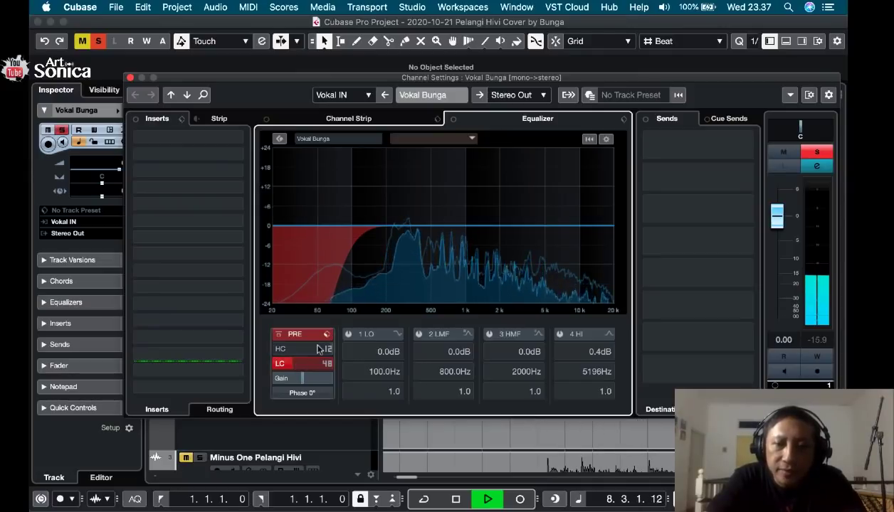
key(space)
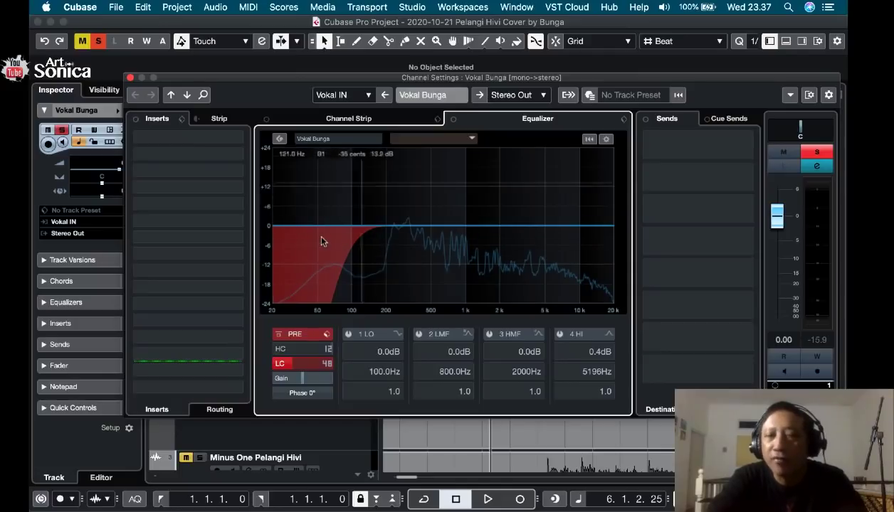
click(129, 78)
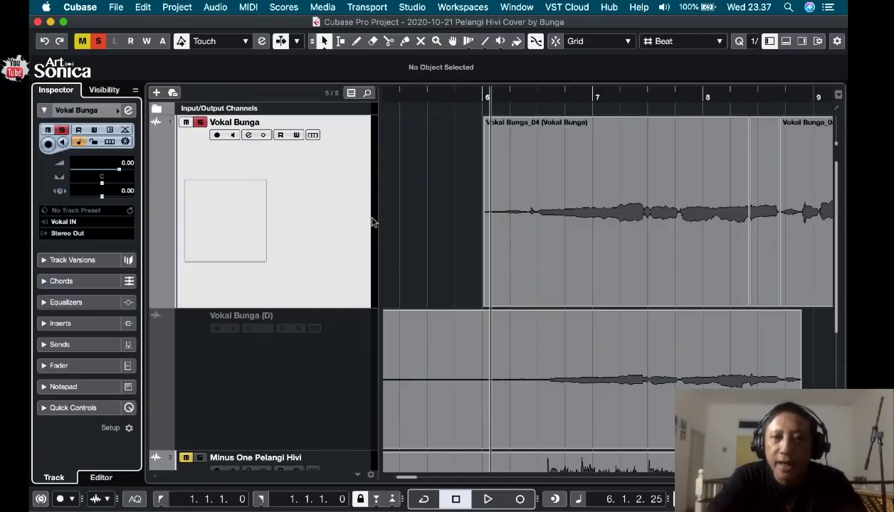
Examine the main vocal's entire waveform for level differences between quiet and loud passages.
click(449, 213)
key(g)
key(g)
key(g)
key(g)
key(g)
key(g)
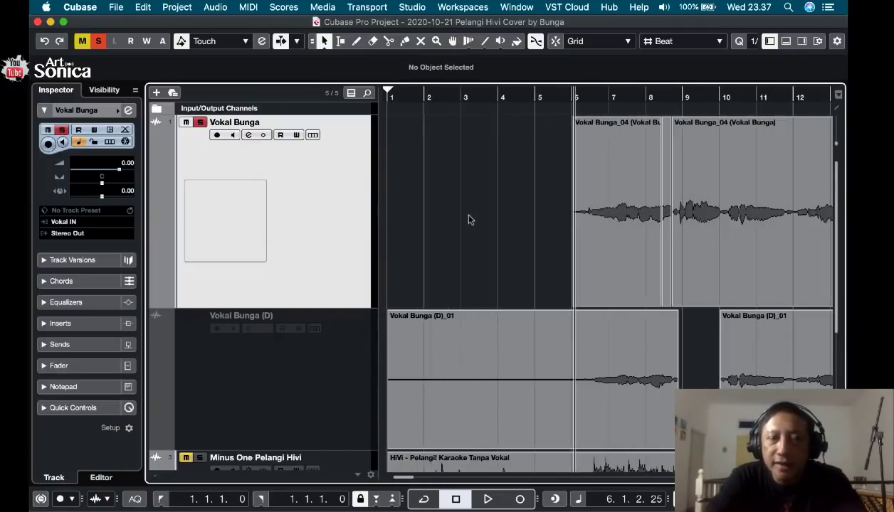
key(g)
key(g)
key(g)
key(g)
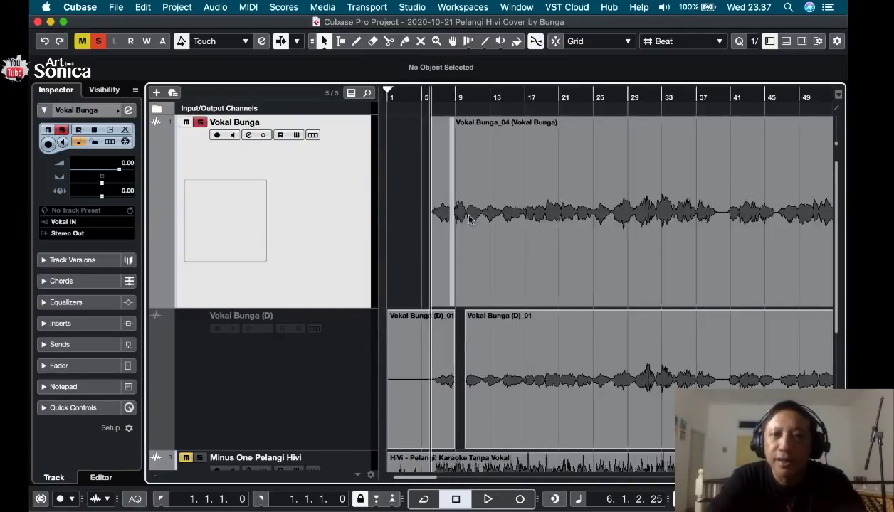
key(g)
key(g)
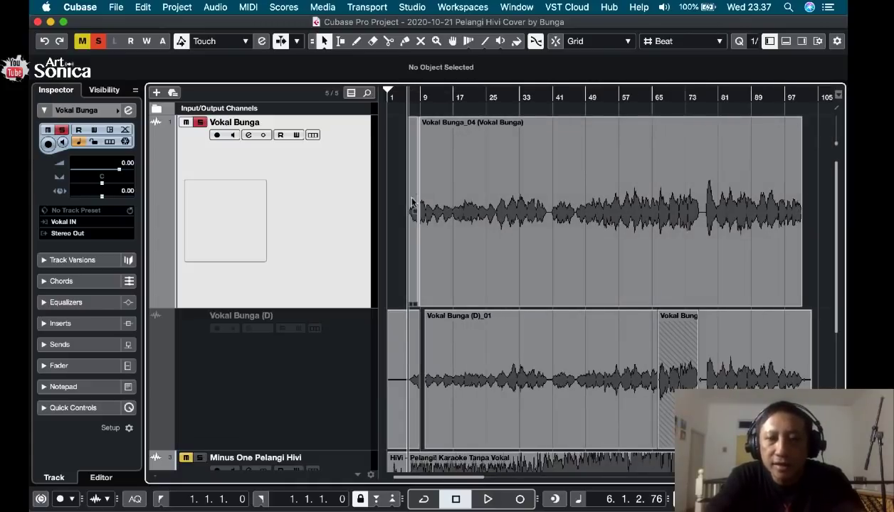
key(h)
key(h)
key(h)
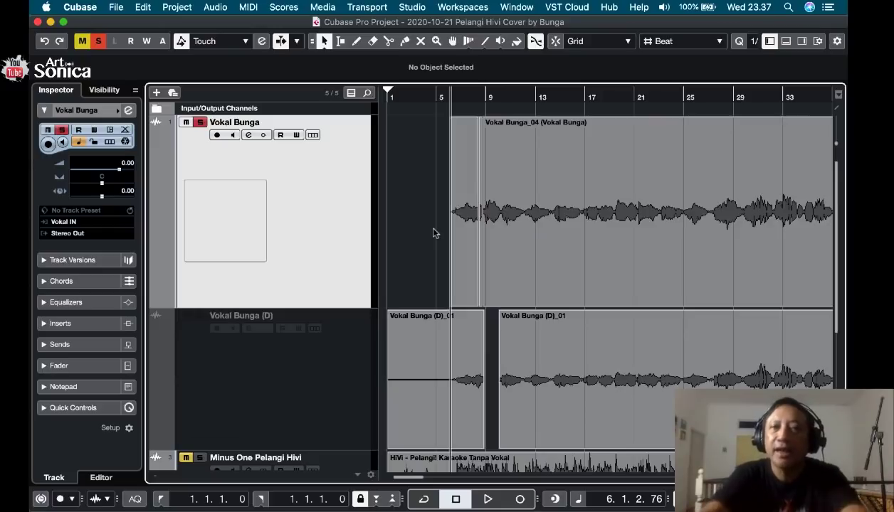
key(g)
key(h)
key(h)
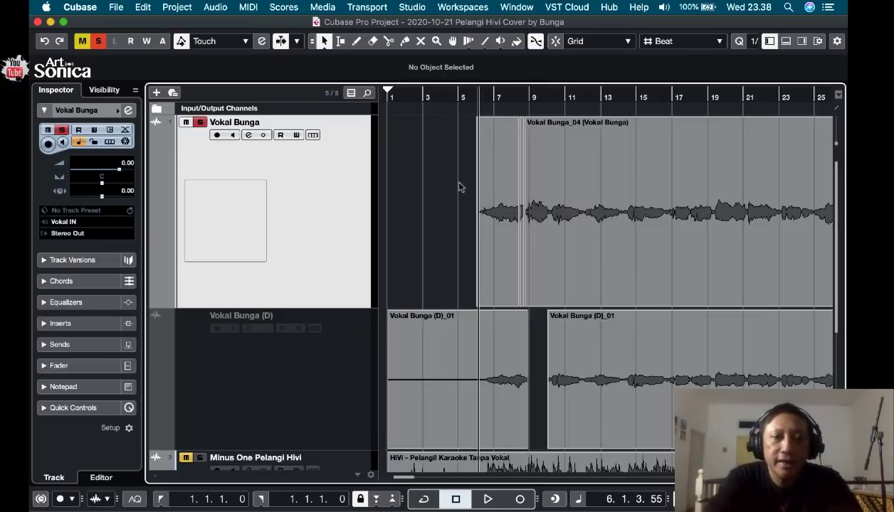
key(g)
key(g)
key(g)
key(g)
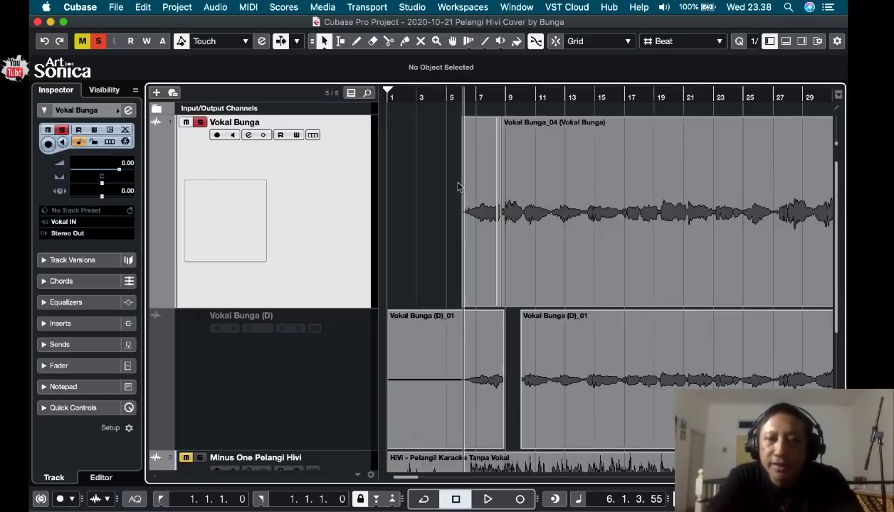
key(h)
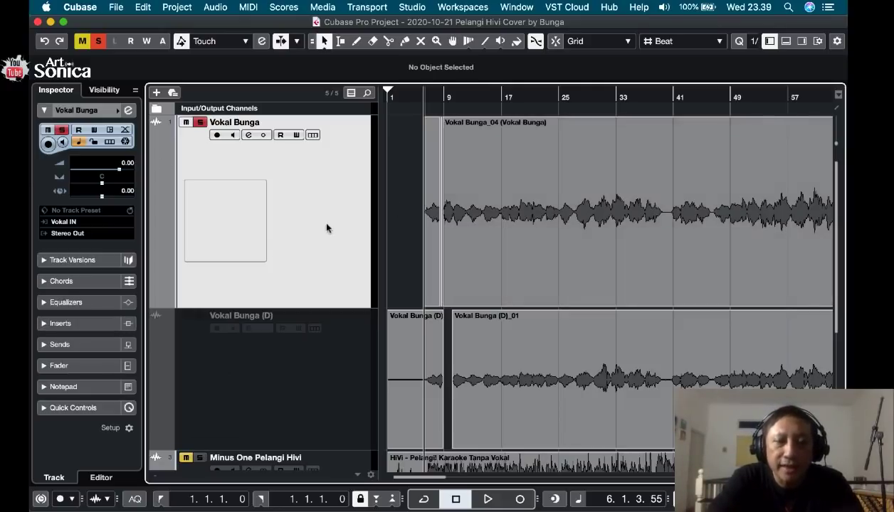
Search the effects for "comp" and add Compressor to the first insert slot of the main vocal track.
click(307, 363)
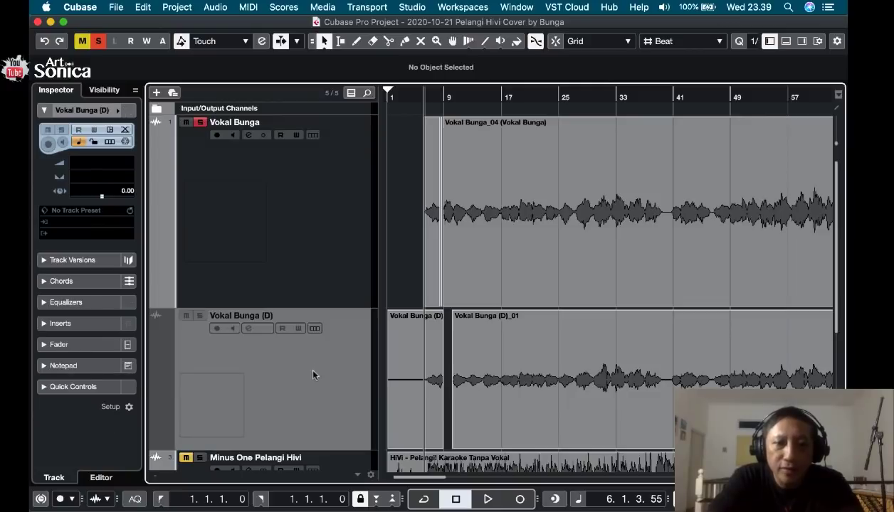
click(314, 225)
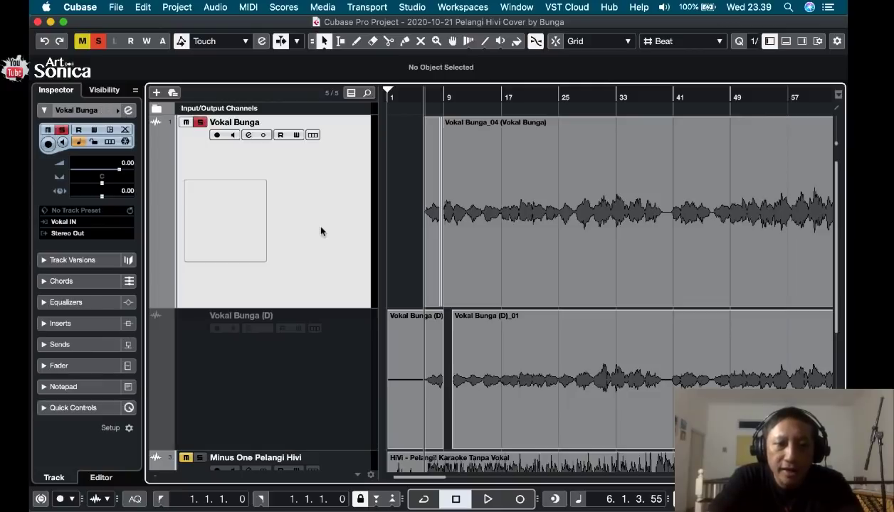
click(45, 324)
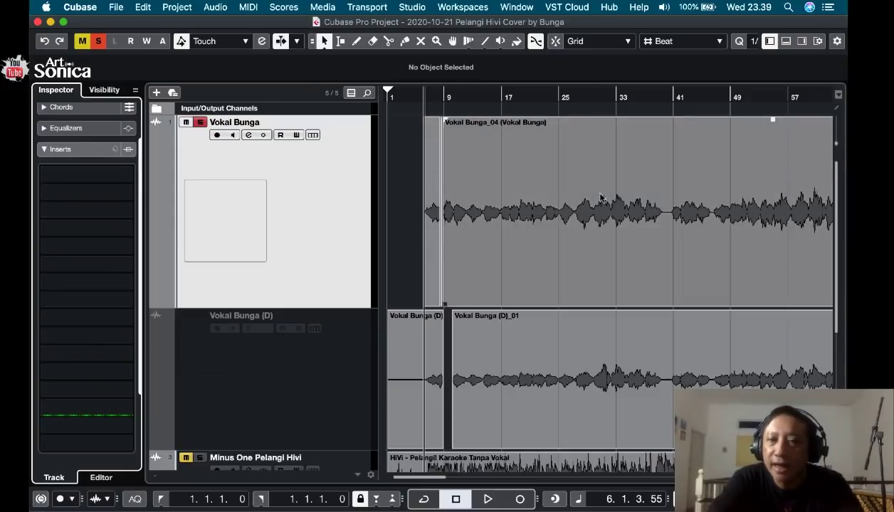
click(127, 177)
text(com)
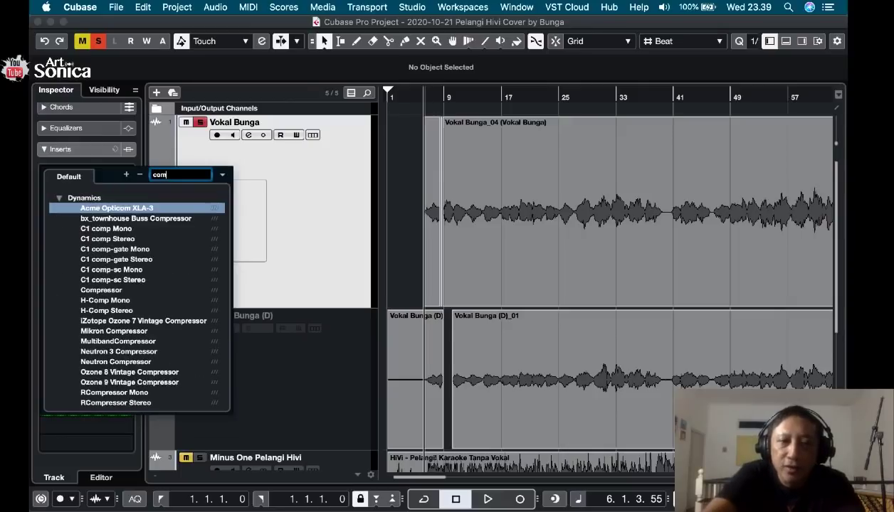
text(p)
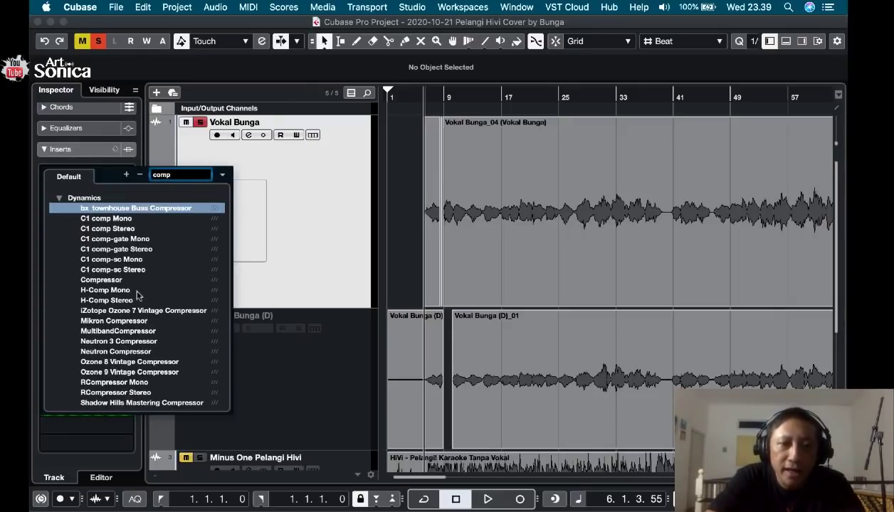
click(101, 281)
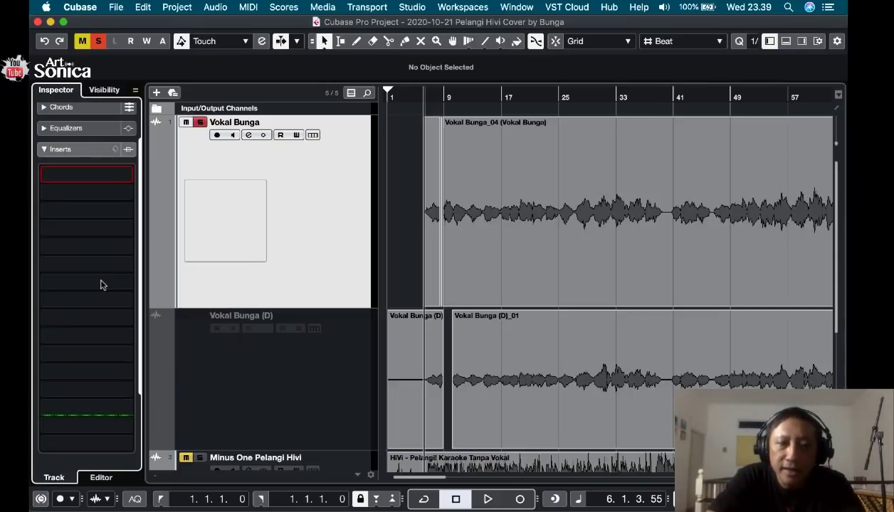
Move the compressor window clear of the vocal's final section and audition the loud passage from bar 77 through the compressor.
drag(514, 138, 257, 118)
scroll(513, 181, right, 10)
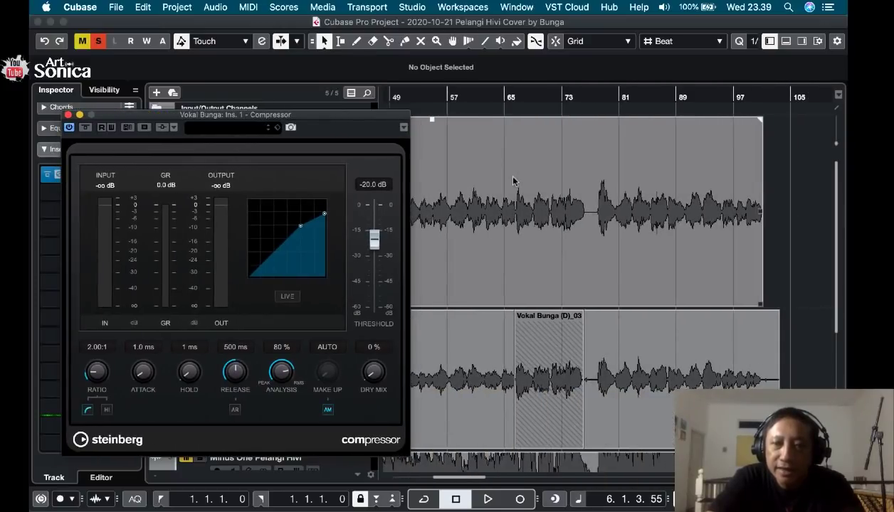
click(592, 97)
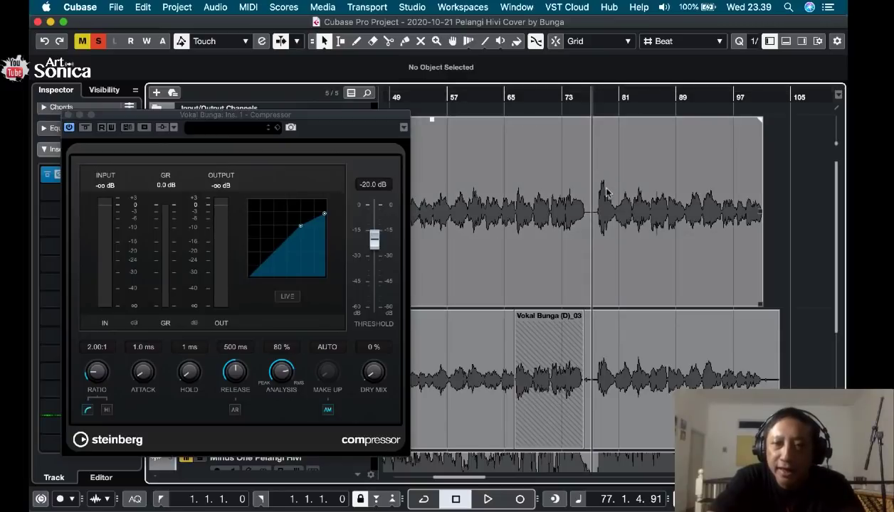
key(space)
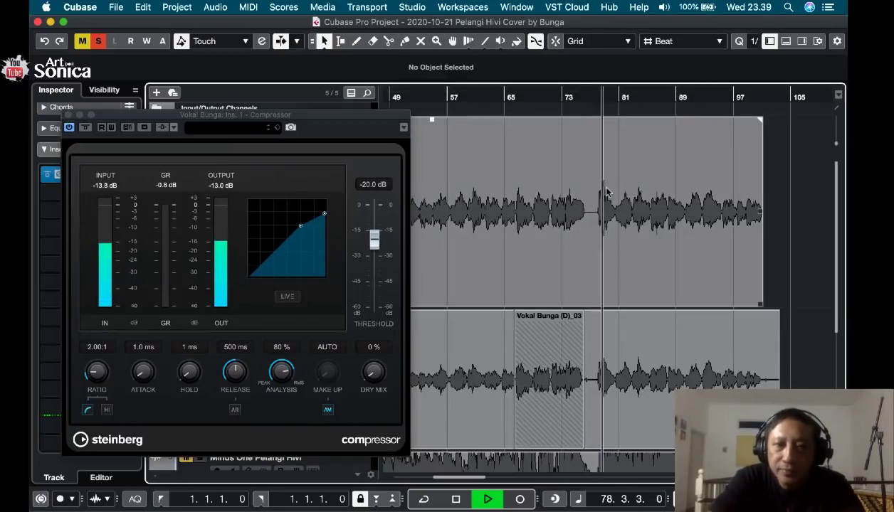
key(space)
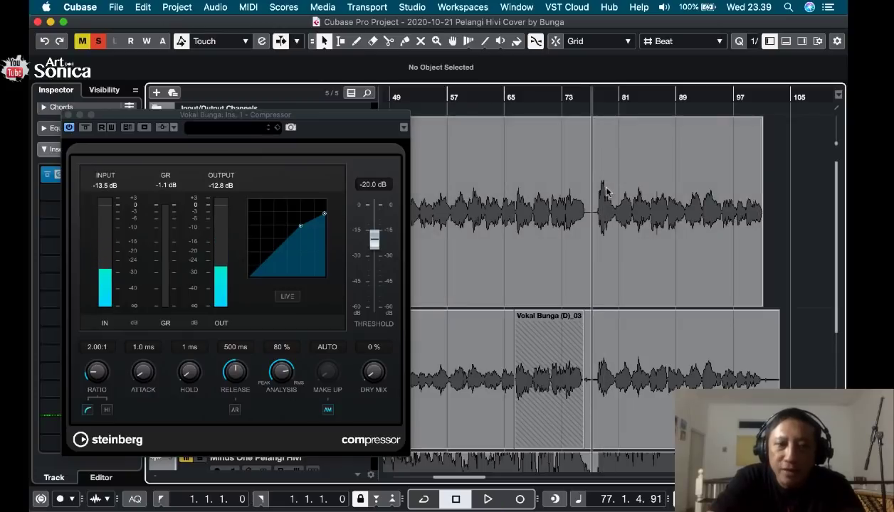
key(space)
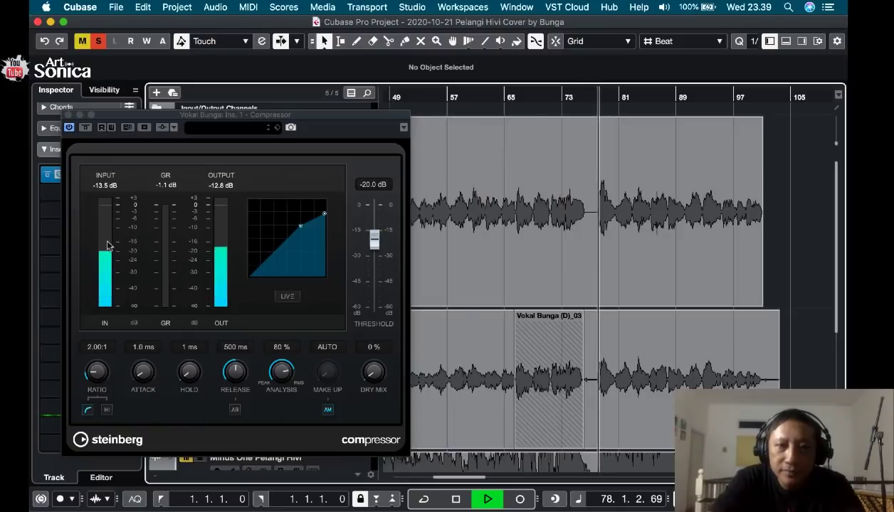
key(space)
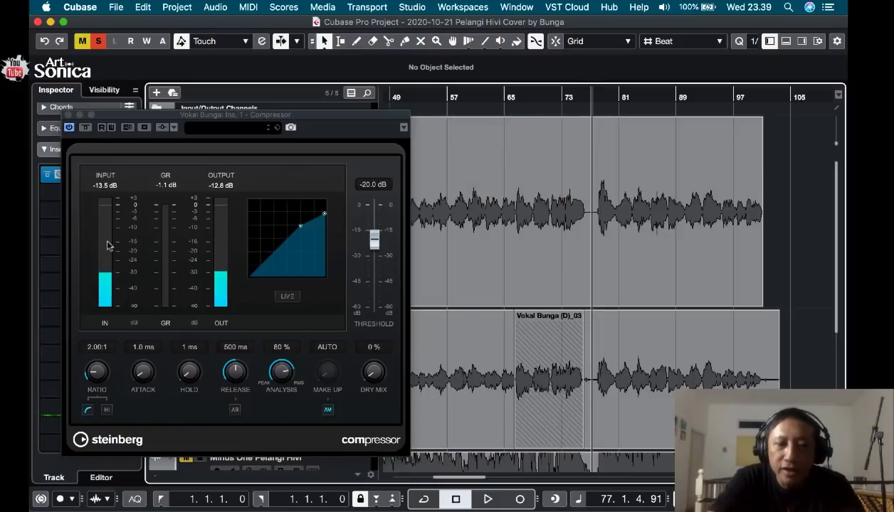
Reset the compressor's peak meter readings and replay the passage from bar 77 to check its input level.
click(99, 187)
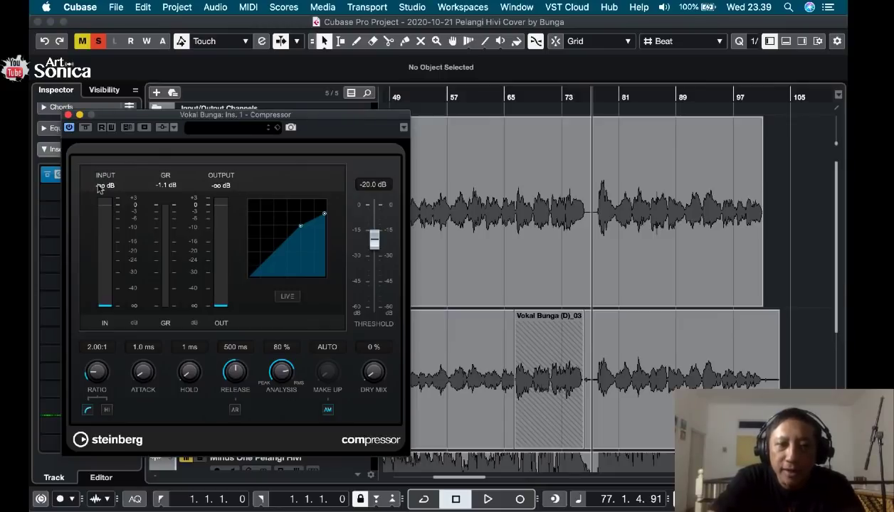
key(space)
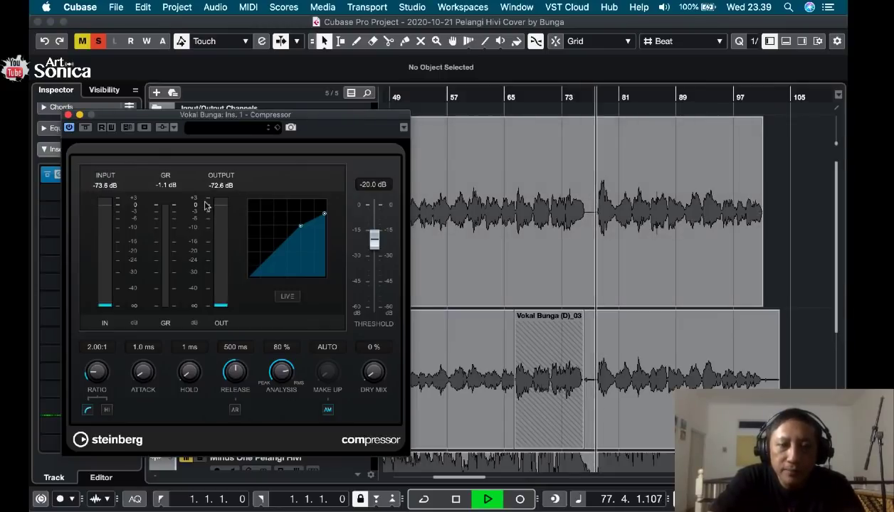
key(space)
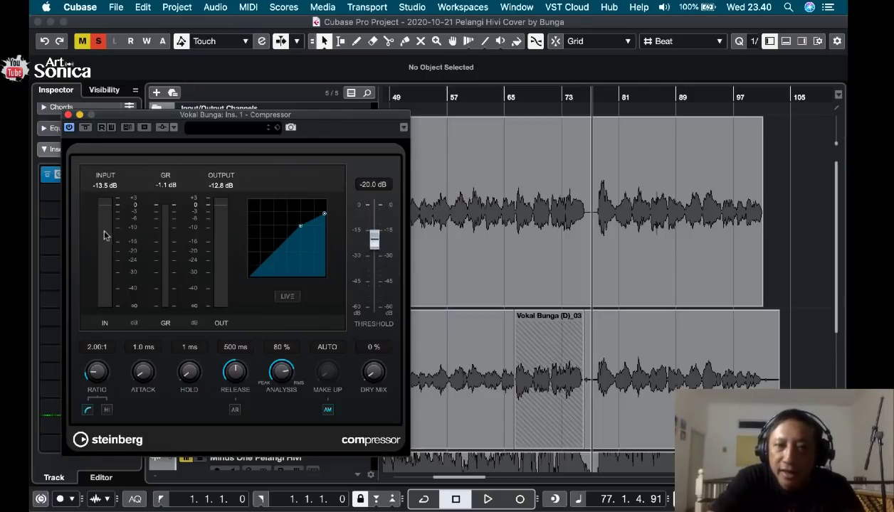
key(space)
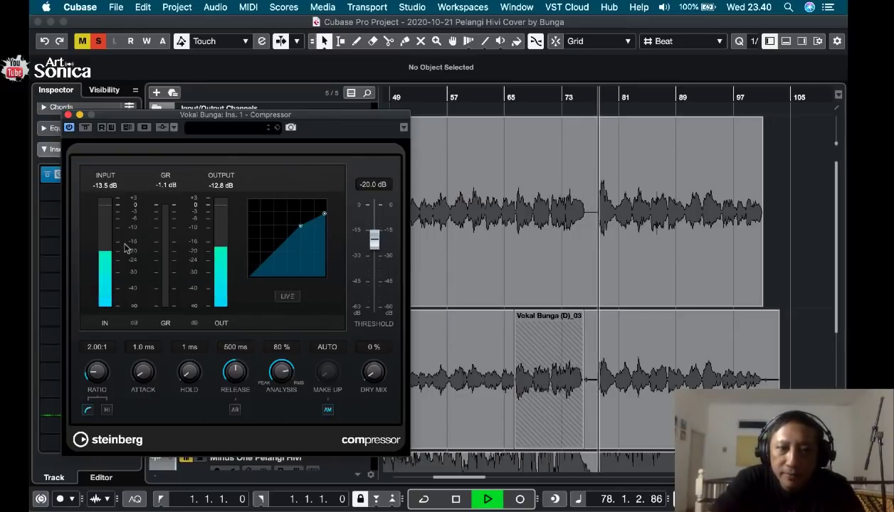
key(space)
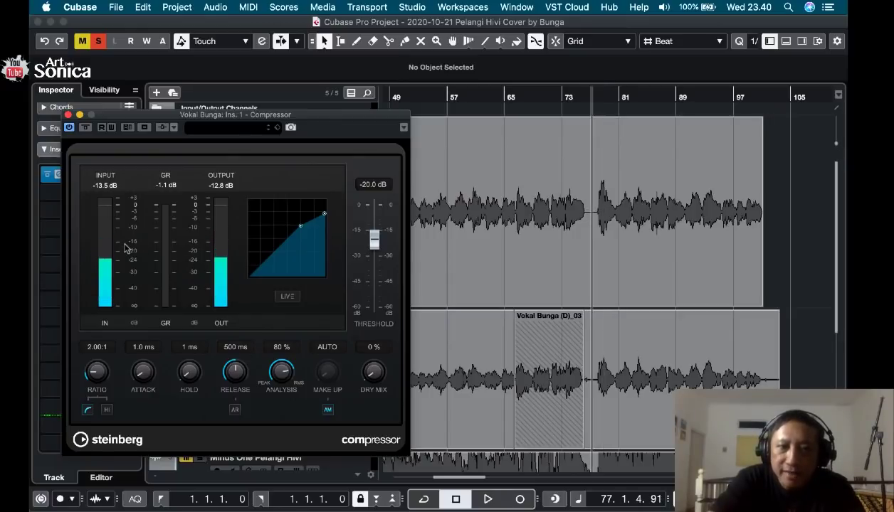
Lower the compressor threshold to -32.2 dB and audition the passage from bar 77.
drag(380, 233, 372, 257)
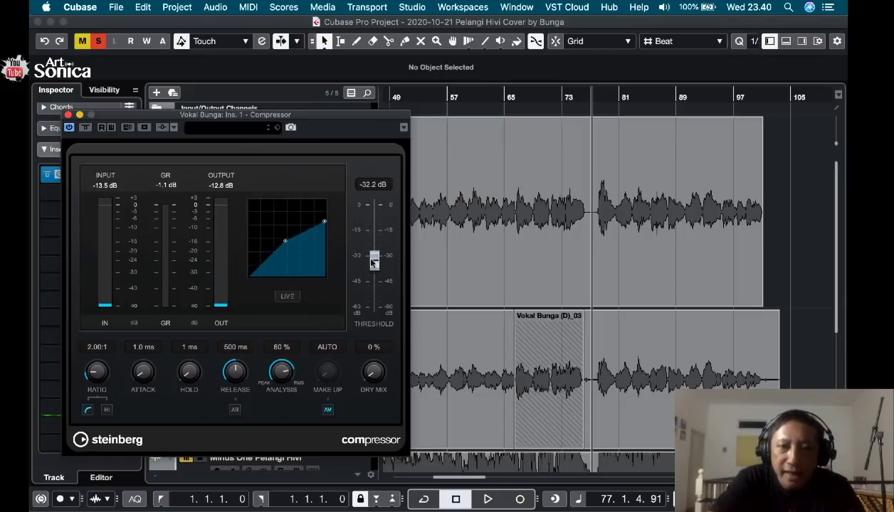
key(space)
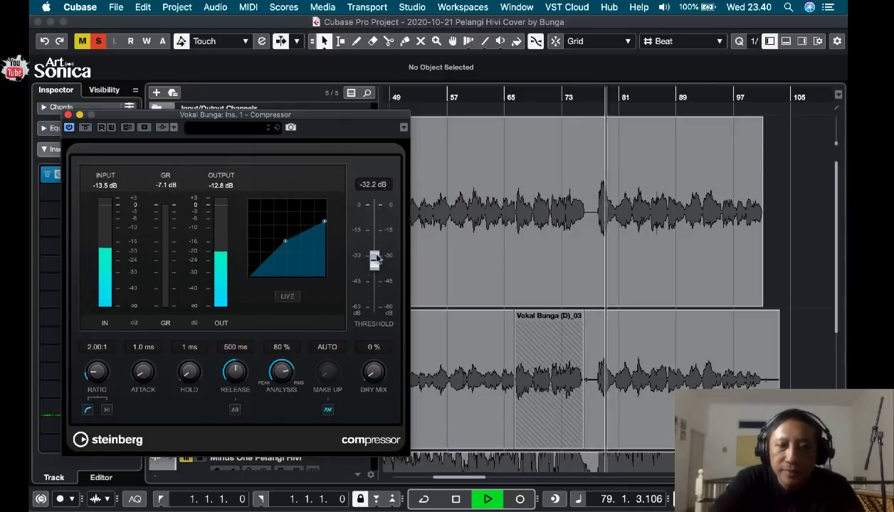
key(space)
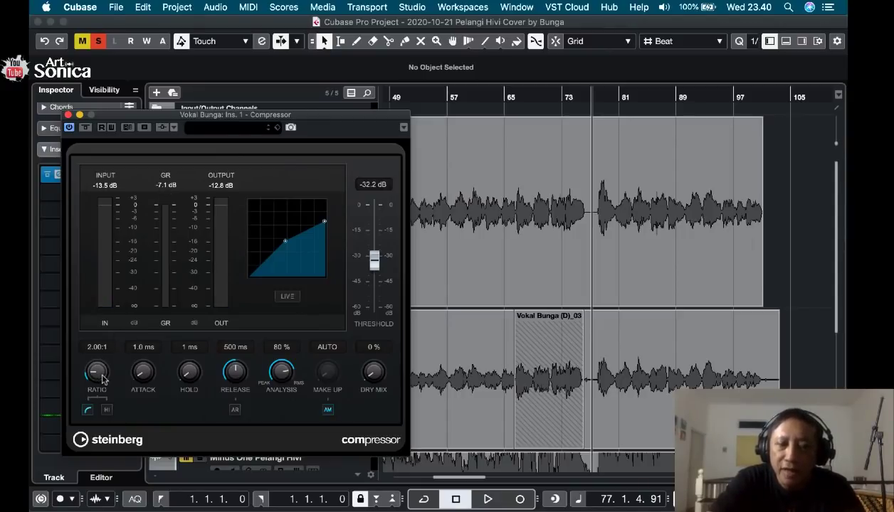
Set the compressor ratio to 4:1 and audition the loud vocal passage.
click(98, 347)
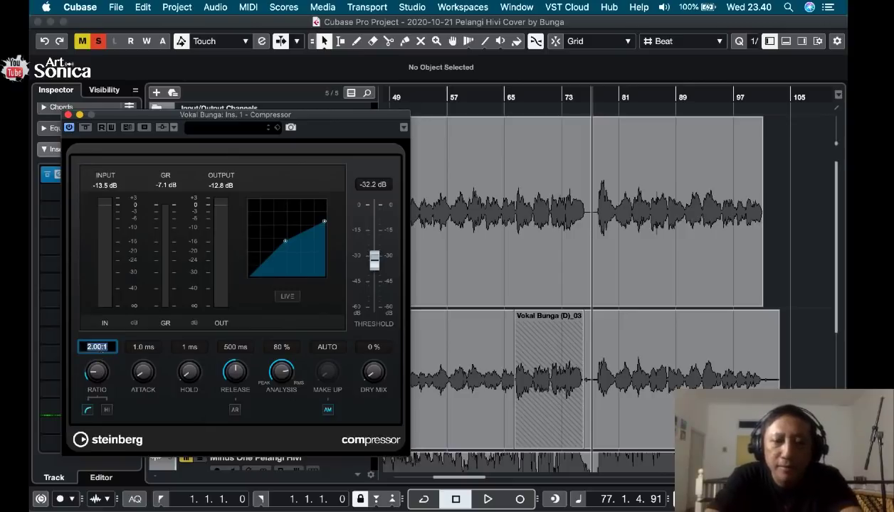
text(4)
key(Return)
key(space)
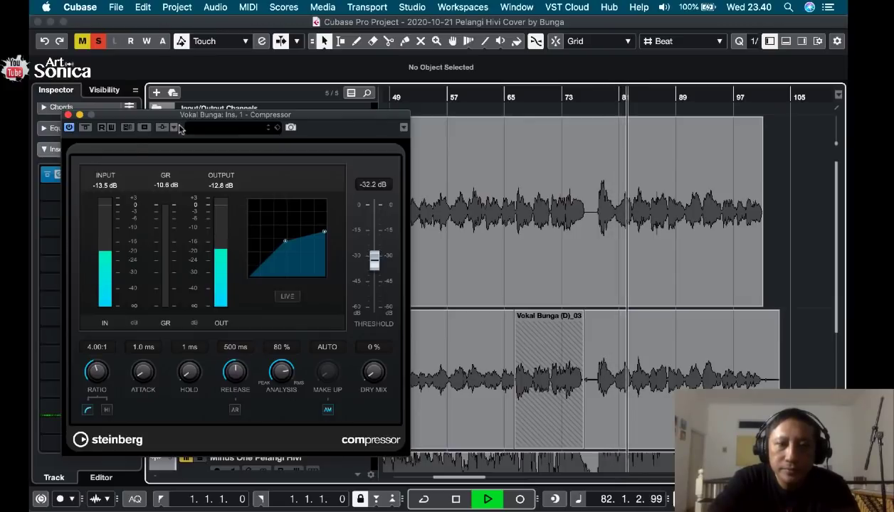
key(space)
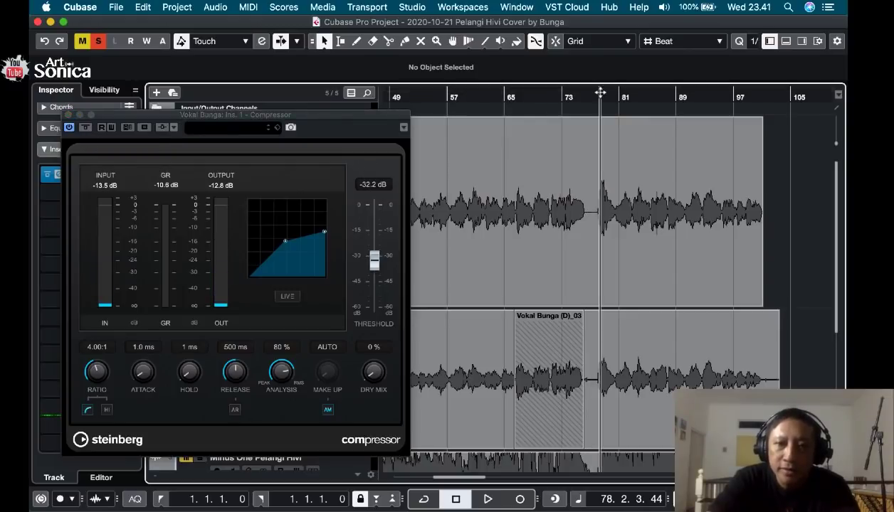
Compare the vocal from late in bar 77 with the compressor bypassed and then active, and close the compressor window.
click(597, 94)
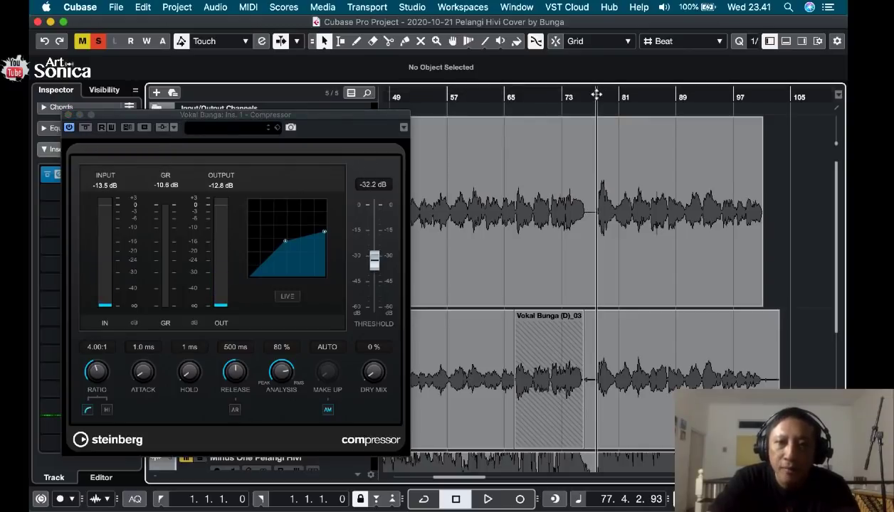
click(85, 130)
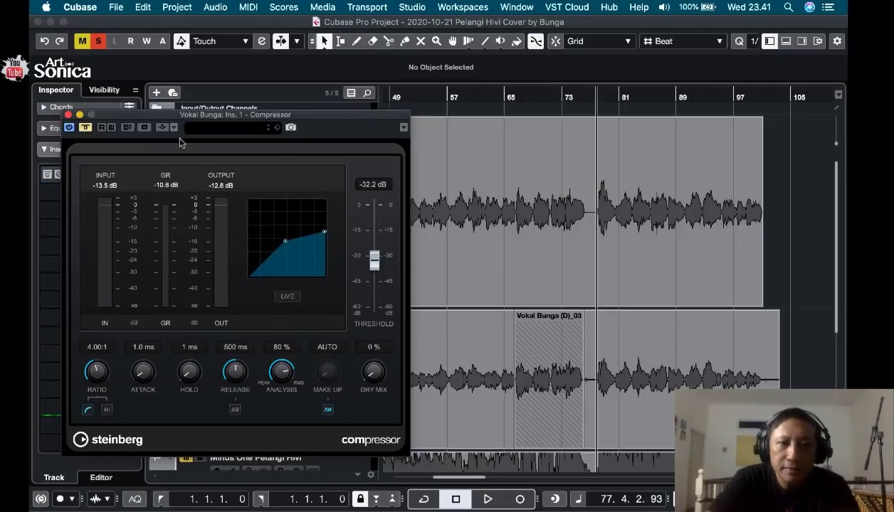
key(space)
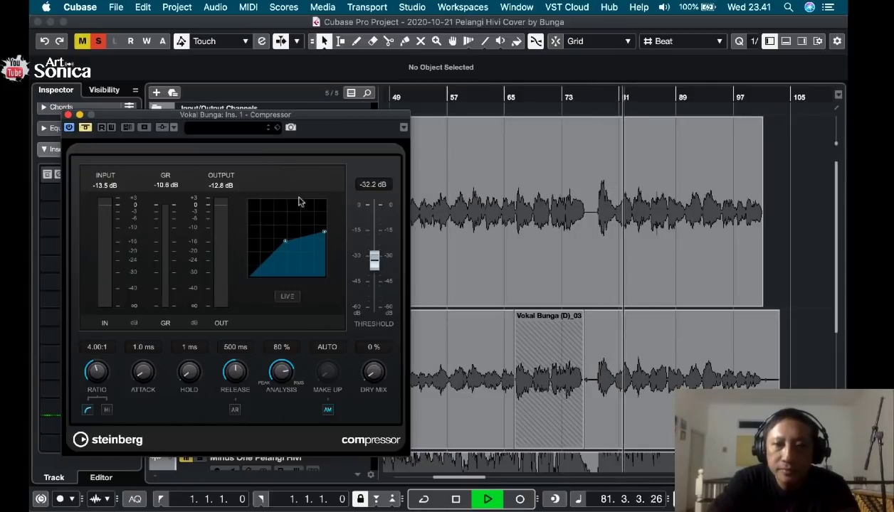
key(space)
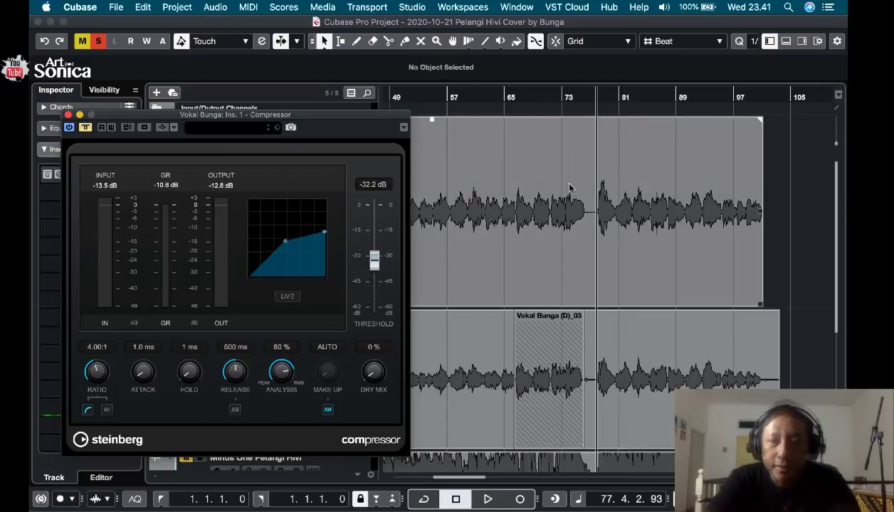
key(space)
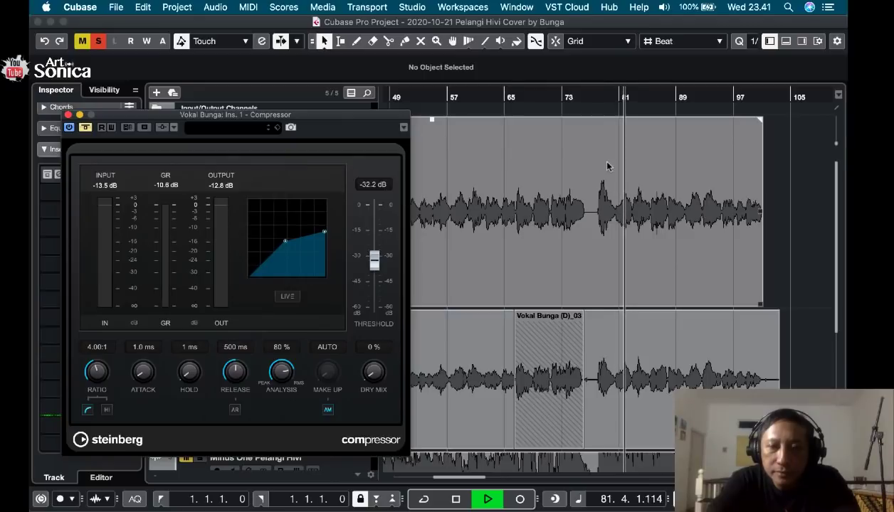
key(space)
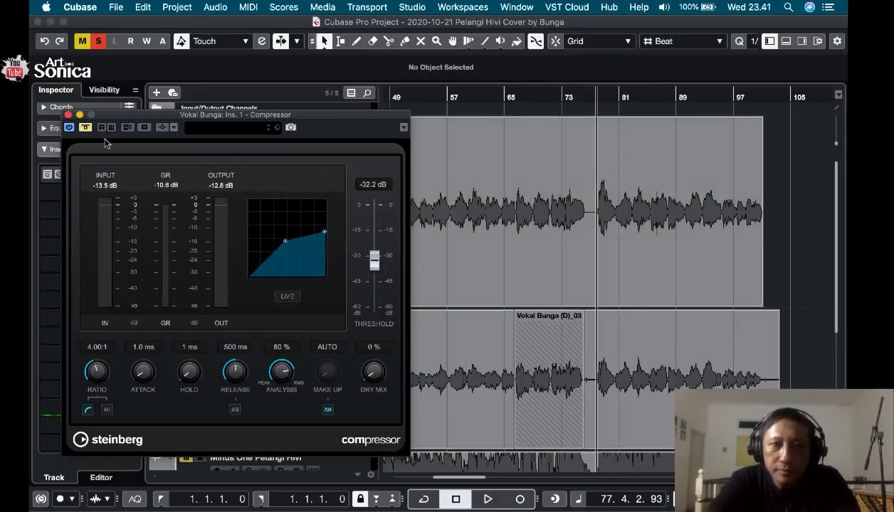
click(689, 196)
key(space)
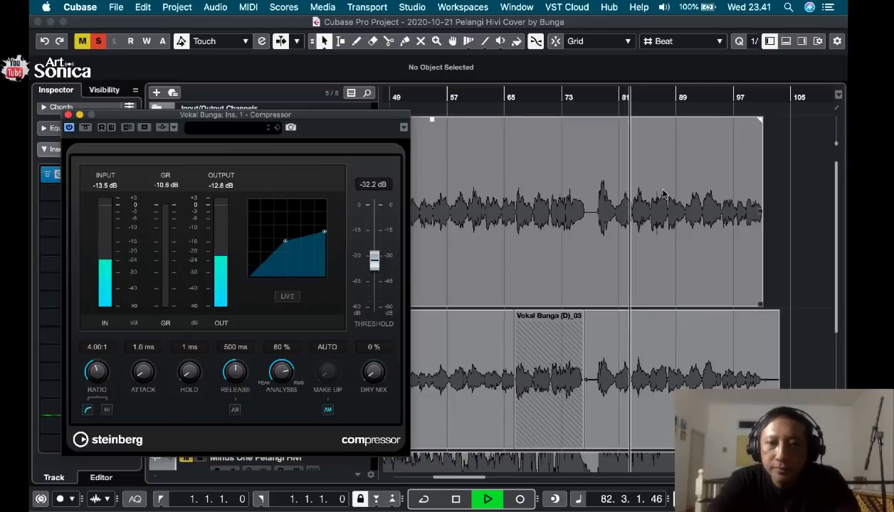
key(space)
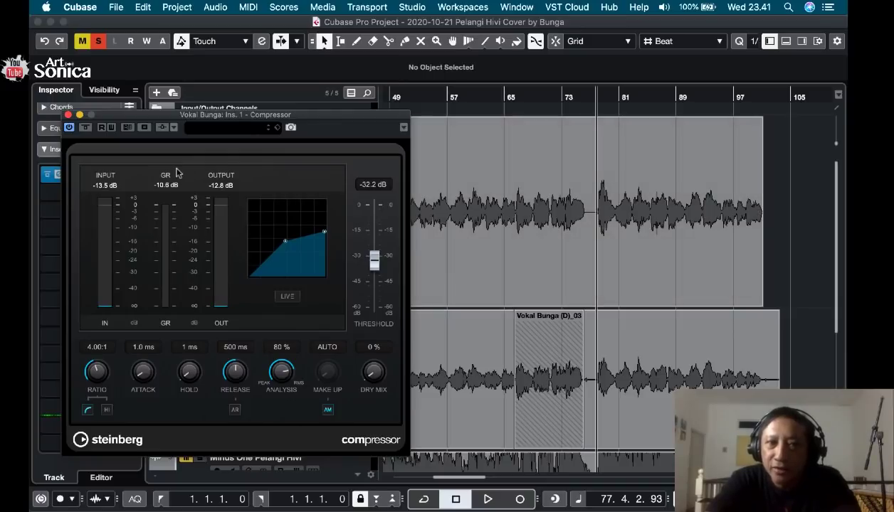
click(67, 115)
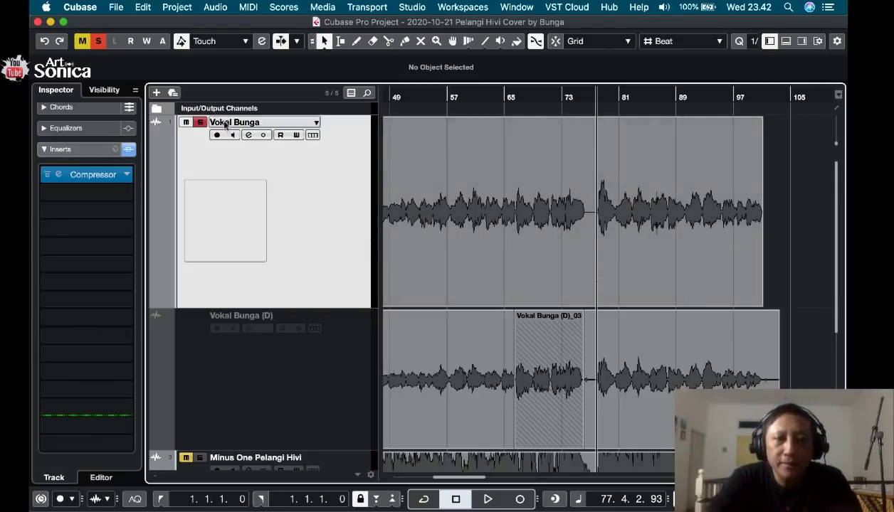
click(128, 194)
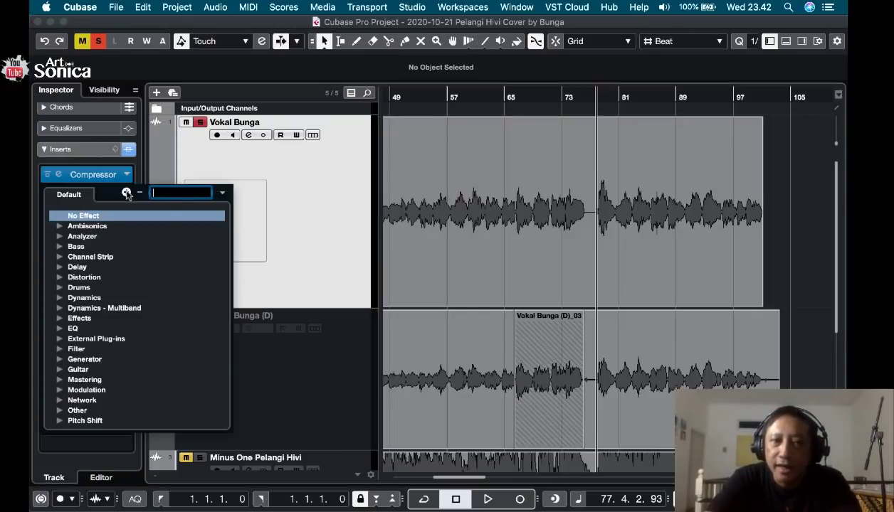
text(eq)
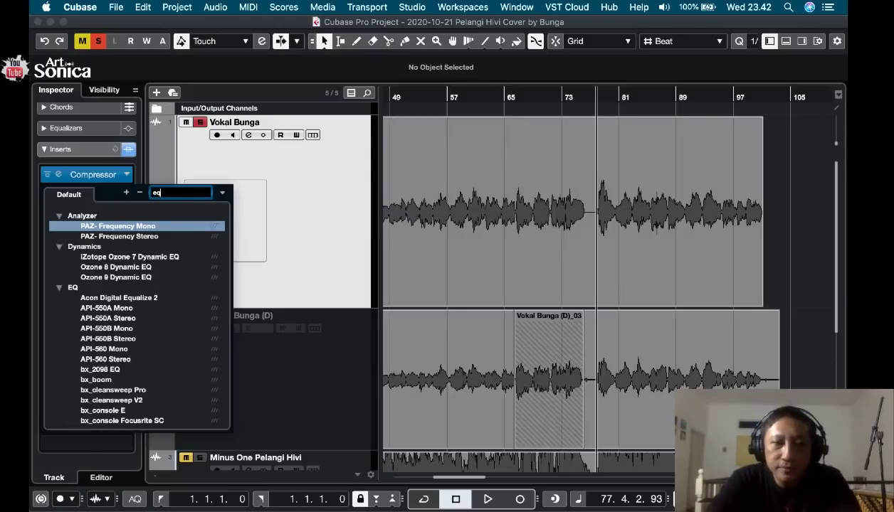
scroll(129, 373, down, 5)
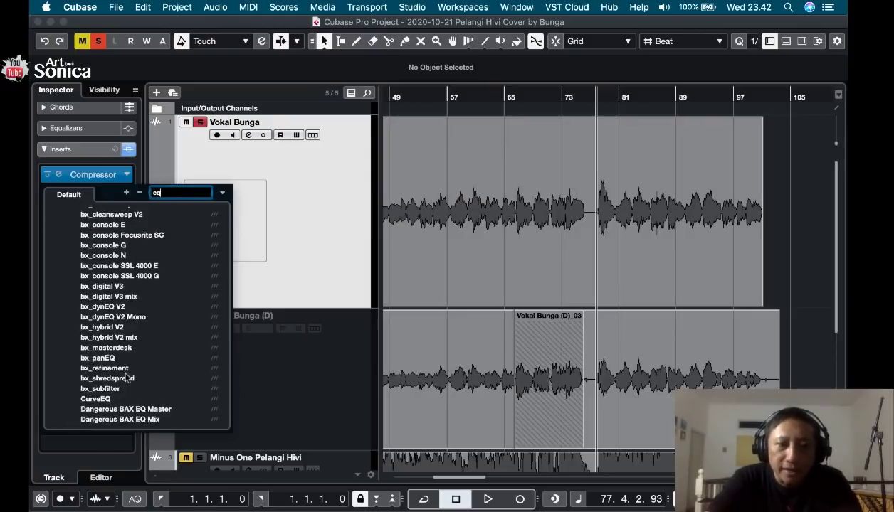
click(209, 168)
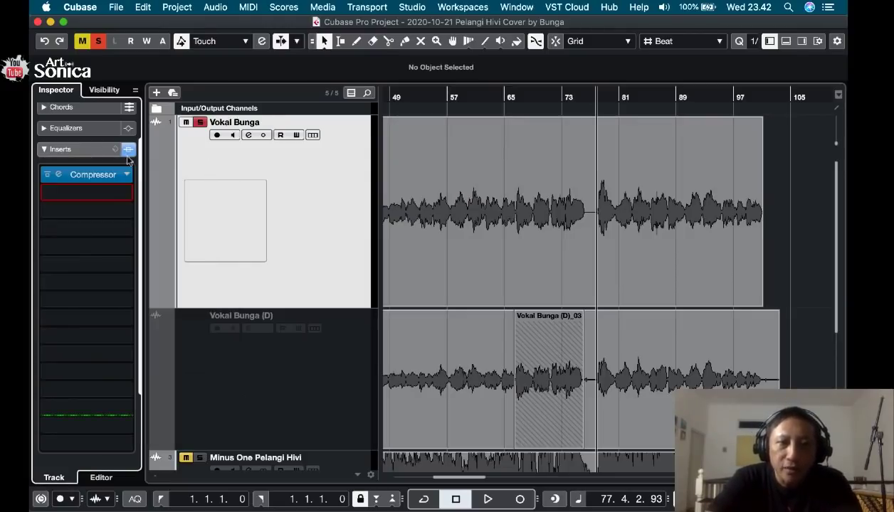
Open the main vocal's channel settings and audition the passage while watching the equalizer's frequency spectrum.
scroll(104, 151, up, 2)
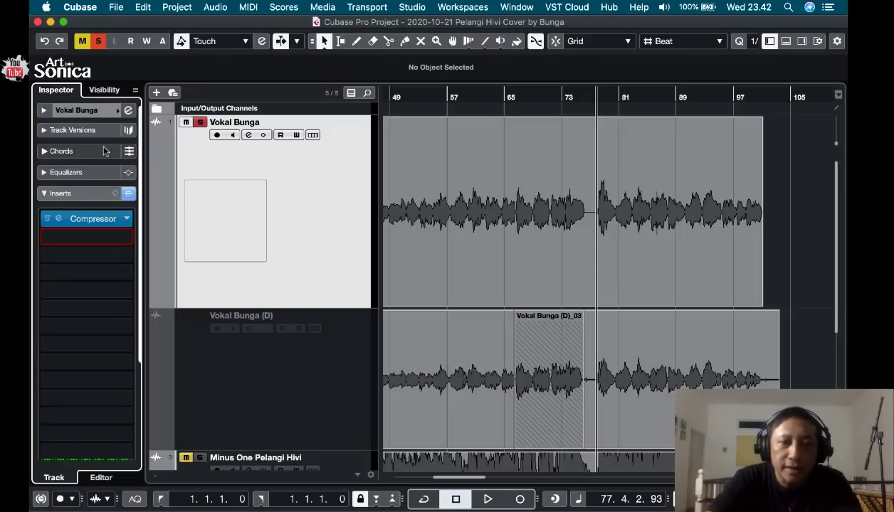
click(128, 111)
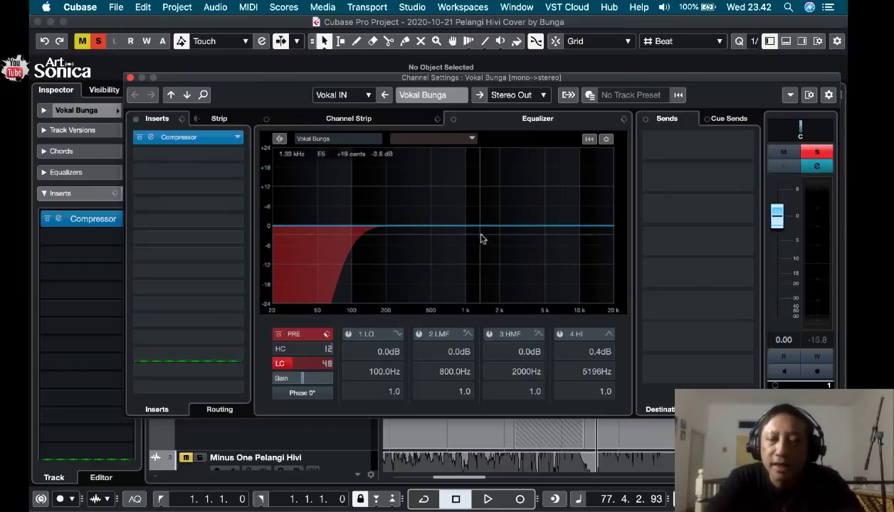
key(space)
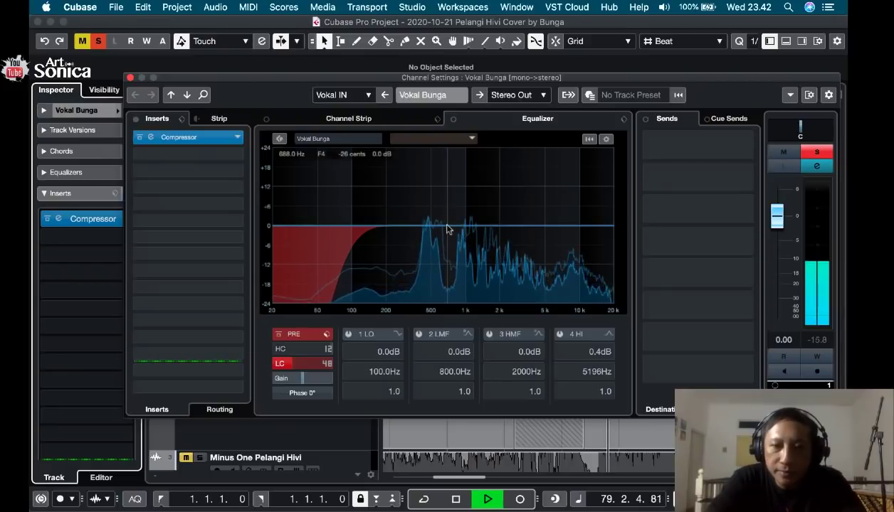
key(space)
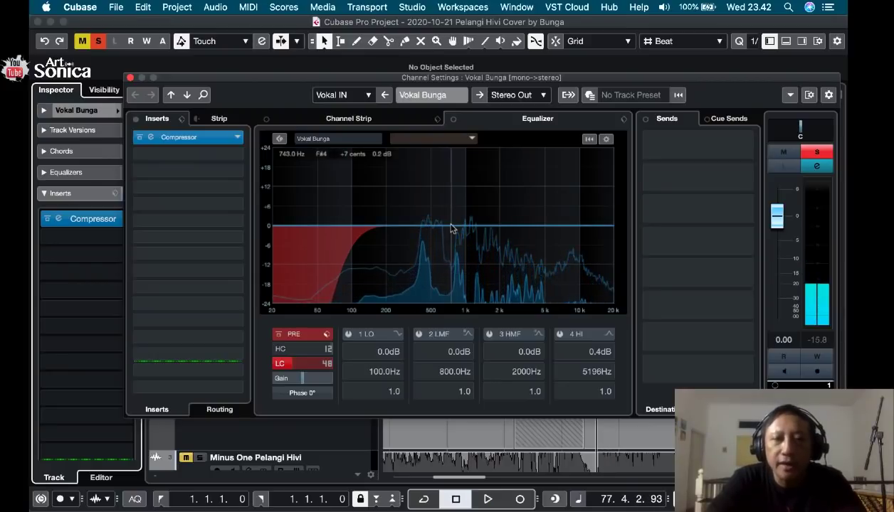
Activate the high-mid equalizer band and audition different boosts, placing it at about 597 Hz with 3.0 dB gain.
click(451, 227)
drag(450, 226, 436, 189)
key(space)
key(space)
drag(395, 209, 442, 219)
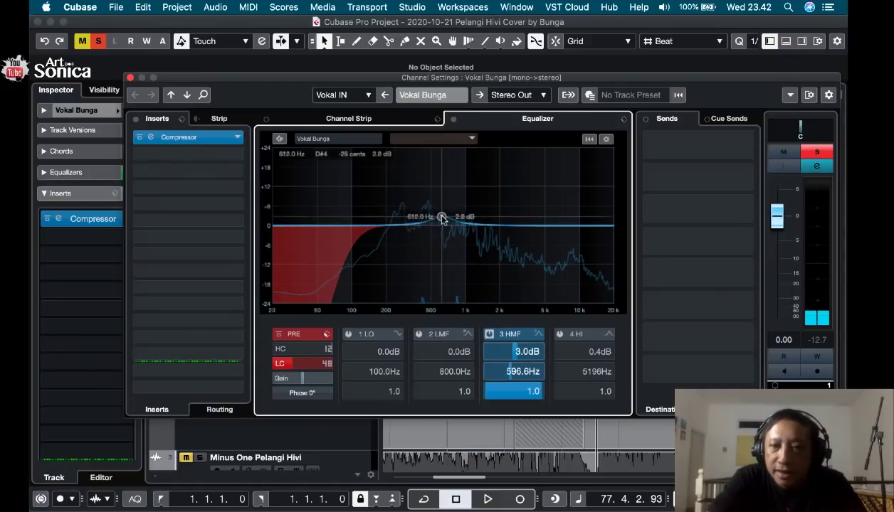
Audition the loud passage while moving the high-mid equalizer band to about 504 Hz with 5.7 dB gain.
key(space)
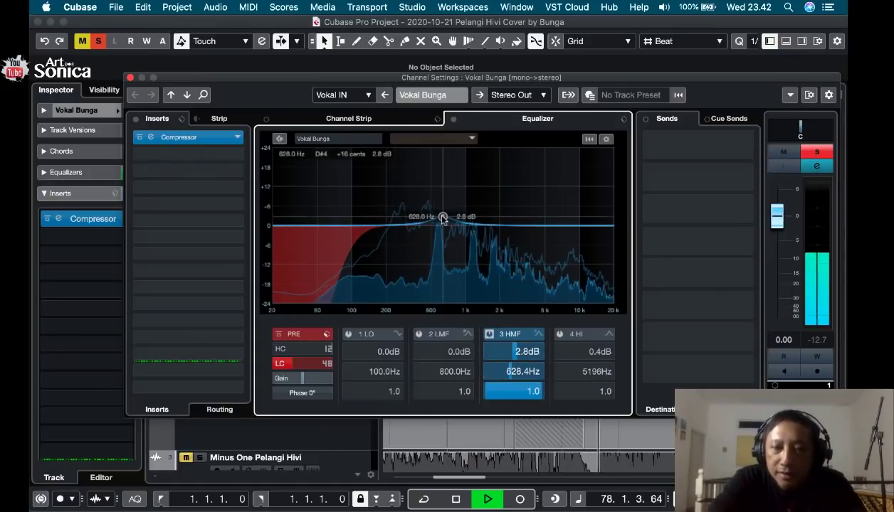
drag(443, 218, 432, 209)
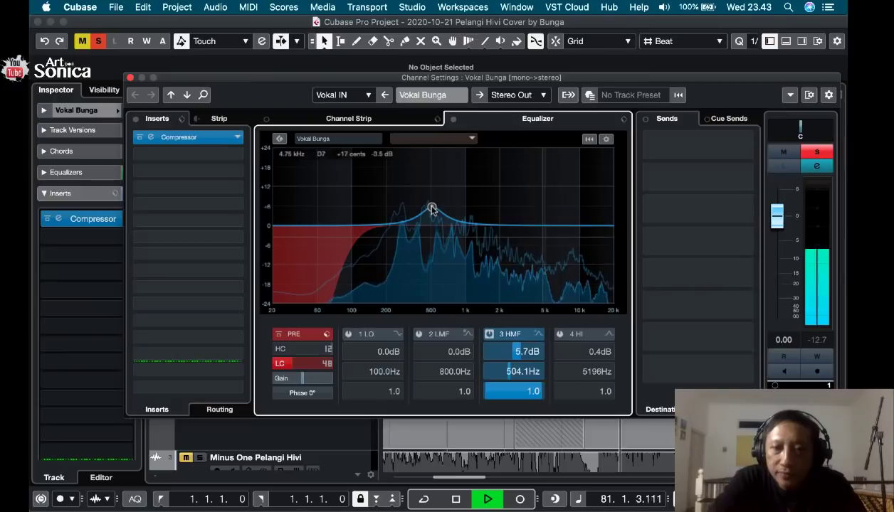
key(space)
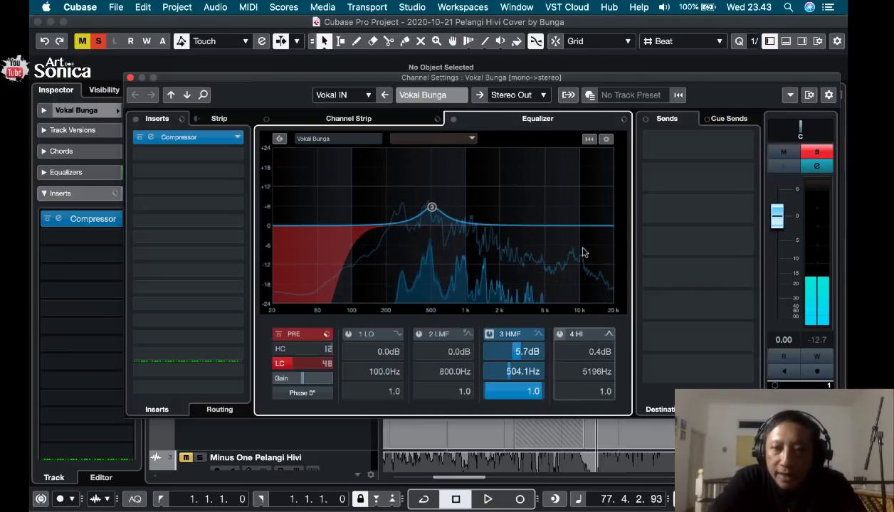
Activate the high equalizer band as a High Shelf III, raise it to about 3.3 dB at 4933 Hz and audition it.
click(559, 335)
click(609, 333)
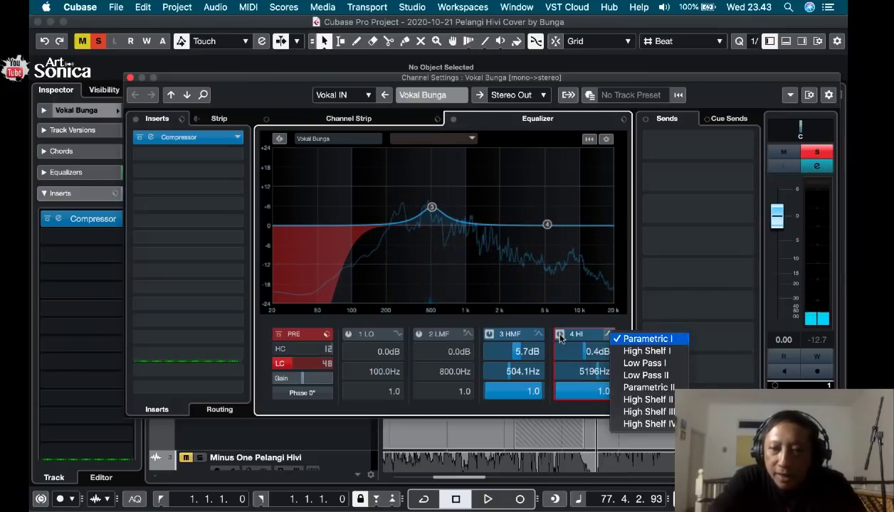
click(659, 412)
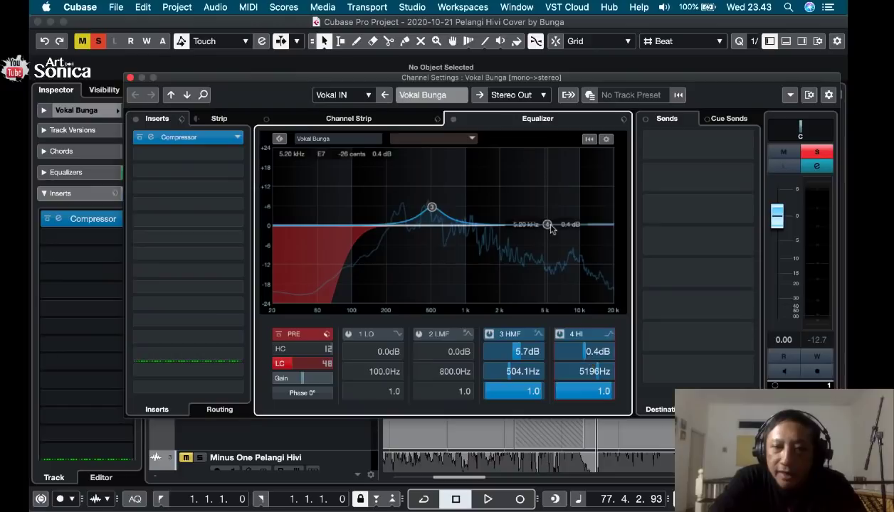
mouse_move(548, 225)
mouse_down()
mouse_move(548, 212)
mouse_move(549, 220)
mouse_up()
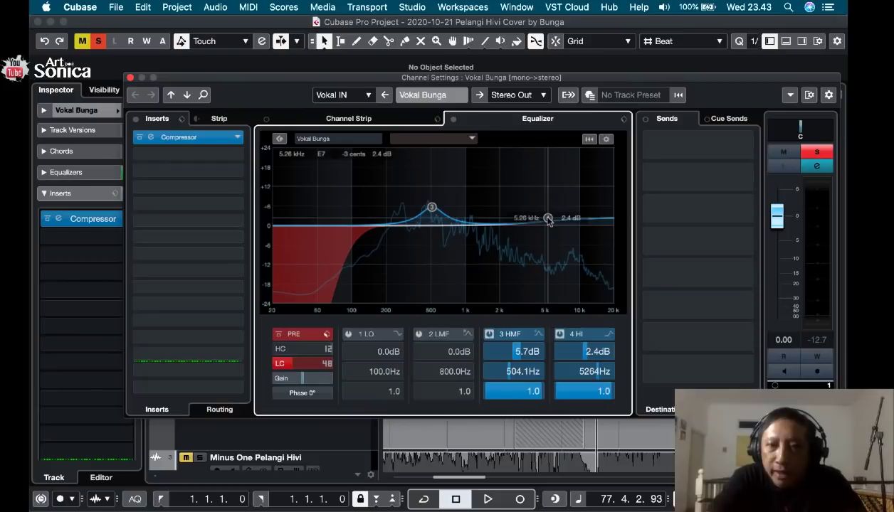
mouse_move(548, 218)
mouse_down()
mouse_move(542, 186)
mouse_move(545, 217)
mouse_up()
key(space)
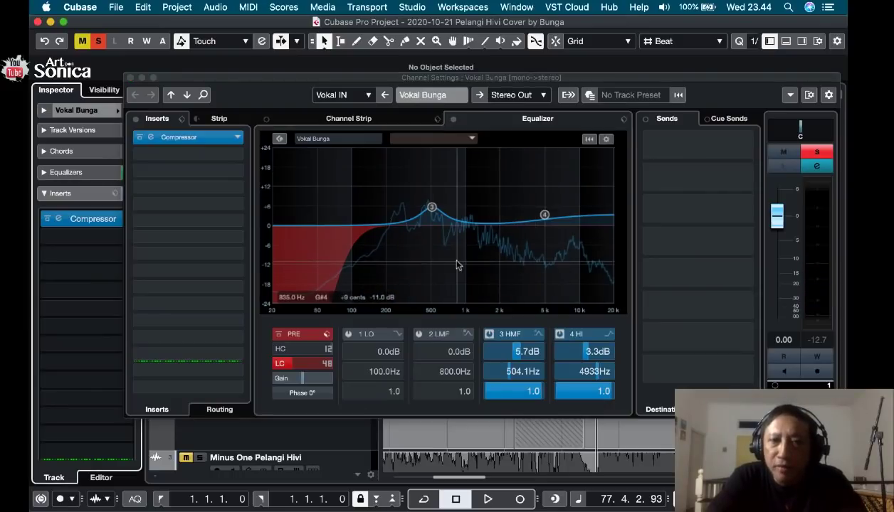
Load the Backing Vox Female equalizer preset, audition the vocal with it and close the channel settings.
click(624, 120)
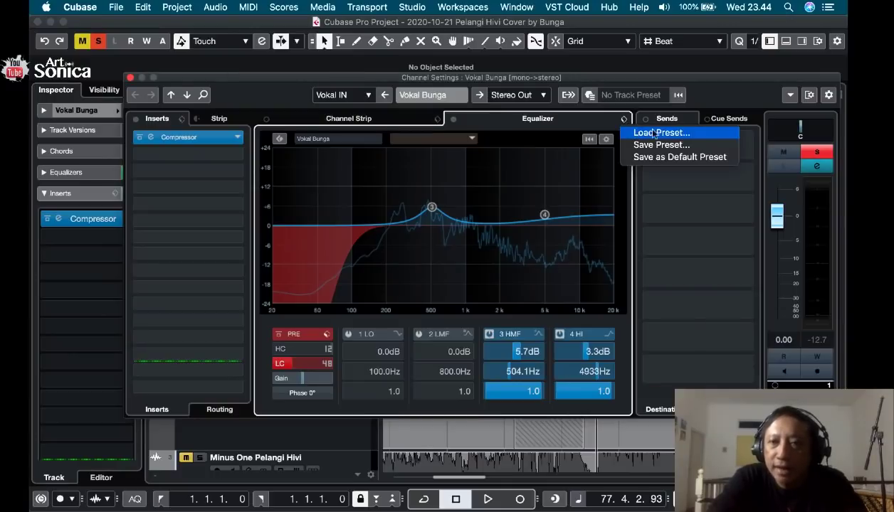
click(658, 133)
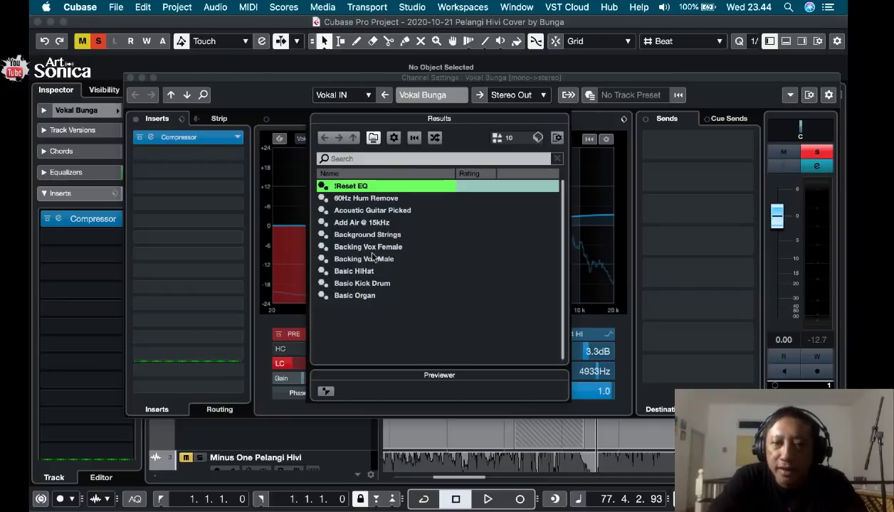
double_click(375, 252)
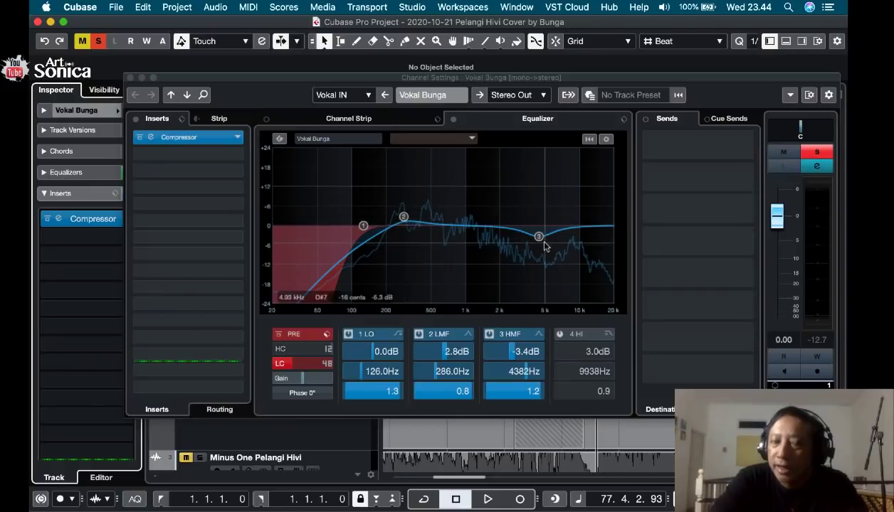
key(space)
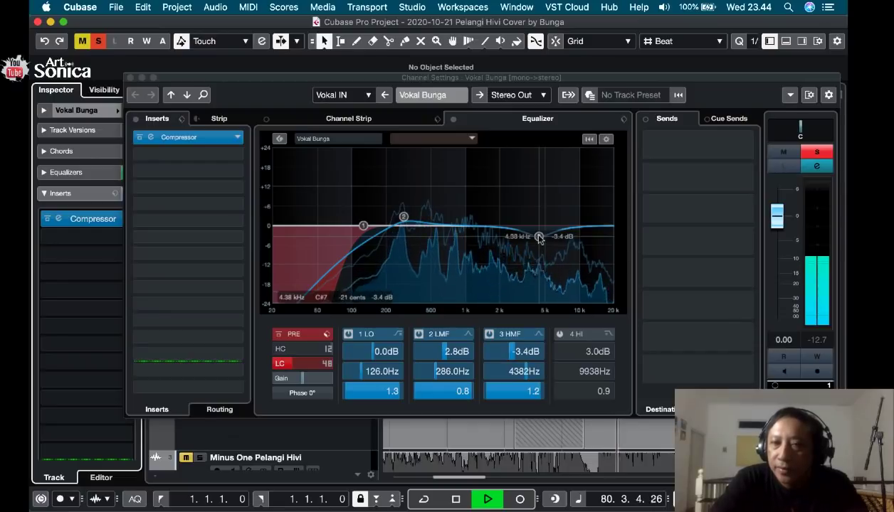
key(space)
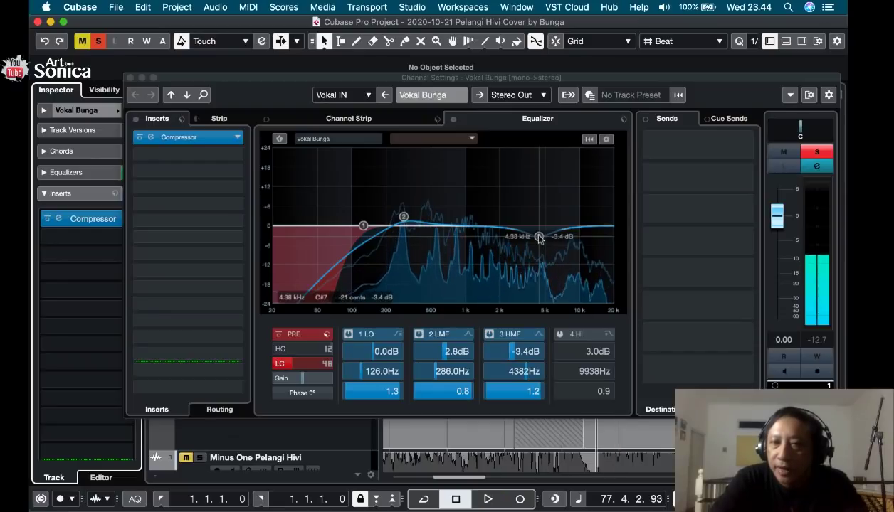
click(129, 78)
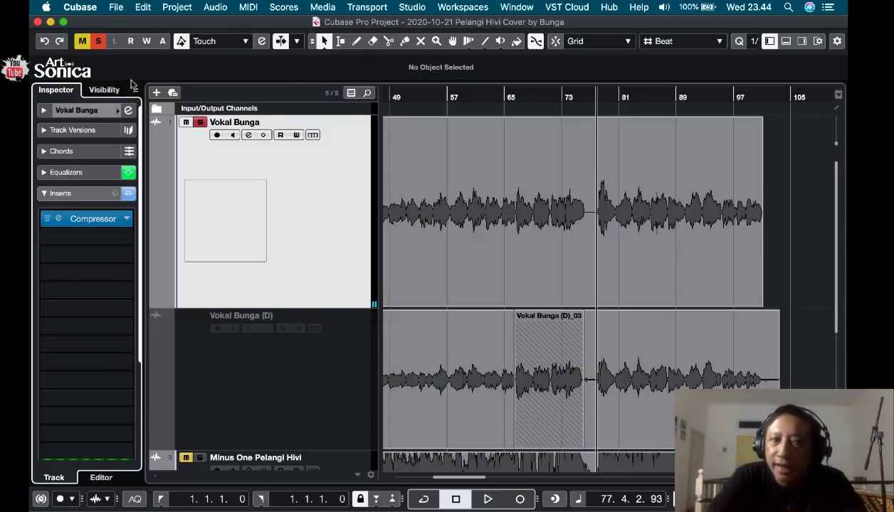
Browse the compressor's full preset list with the search filter cleared, and close the compressor without loading a preset.
click(59, 219)
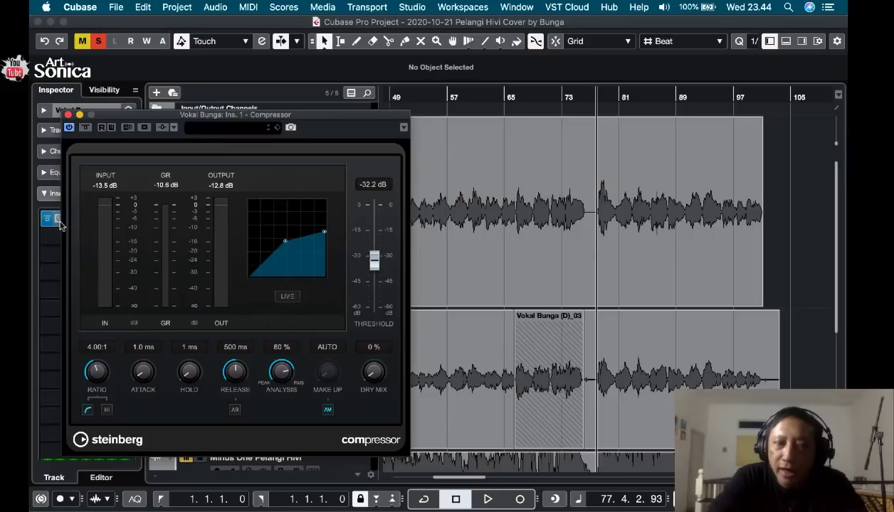
drag(141, 116, 308, 107)
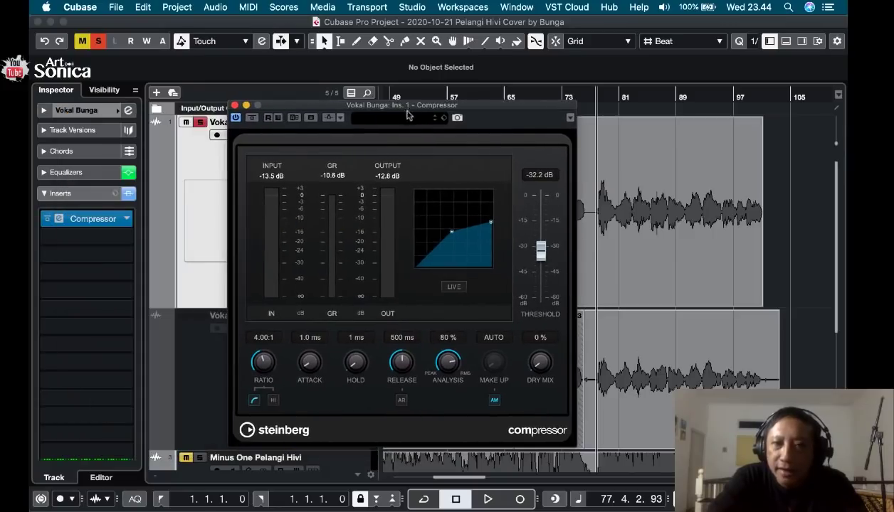
click(443, 117)
click(466, 129)
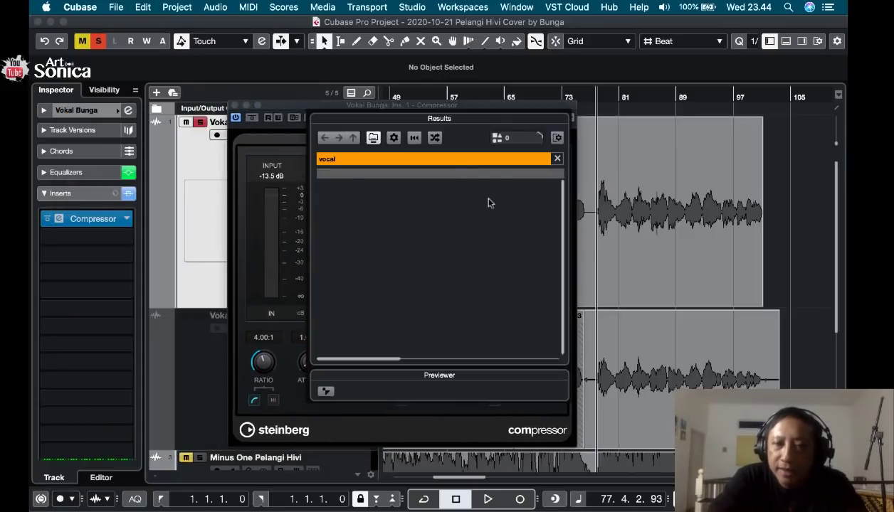
click(558, 159)
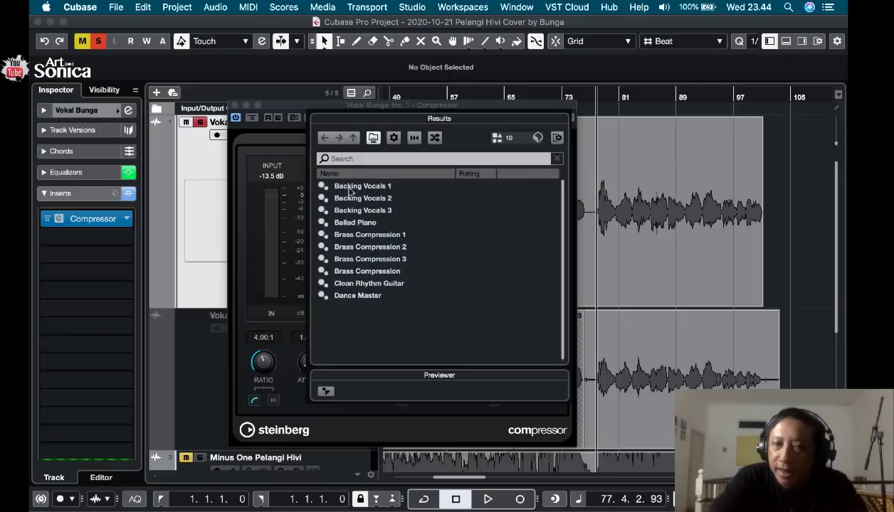
click(306, 112)
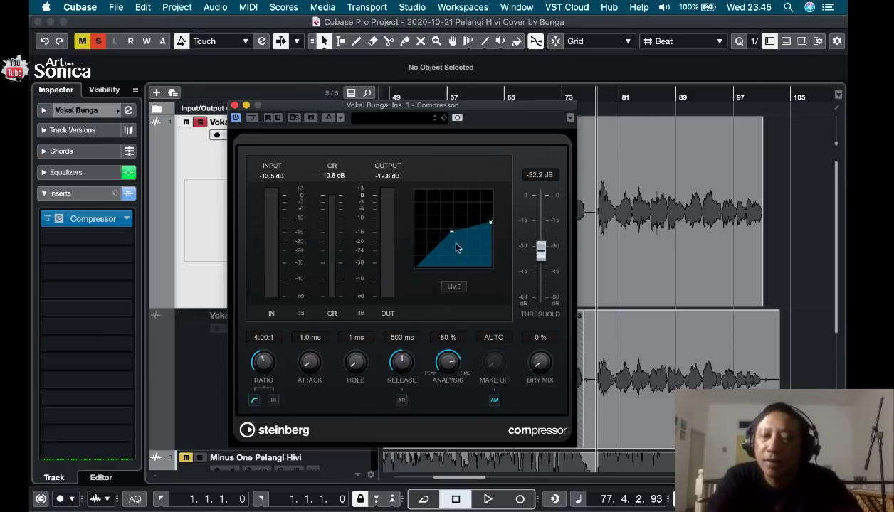
click(235, 106)
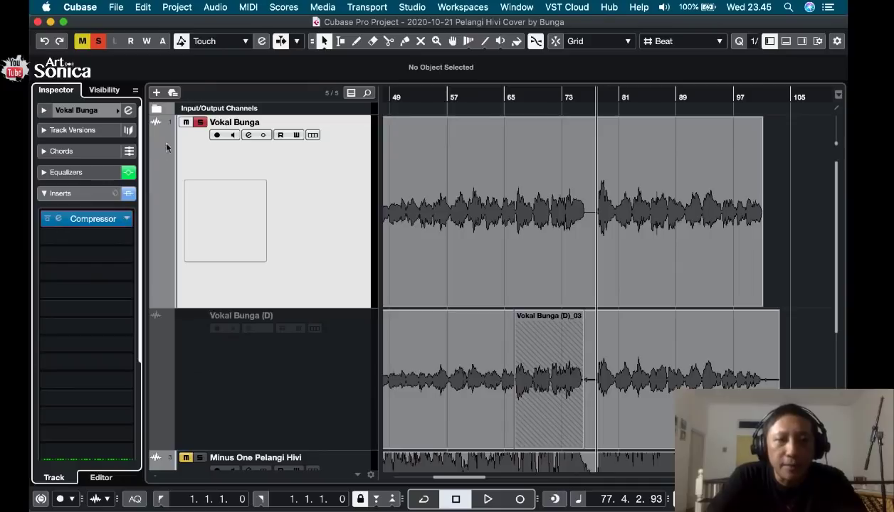
Reopen the vocal's channel settings and activate the high equalizer band as a High Shelf III at about 7000 Hz with 3.7 dB gain.
click(128, 111)
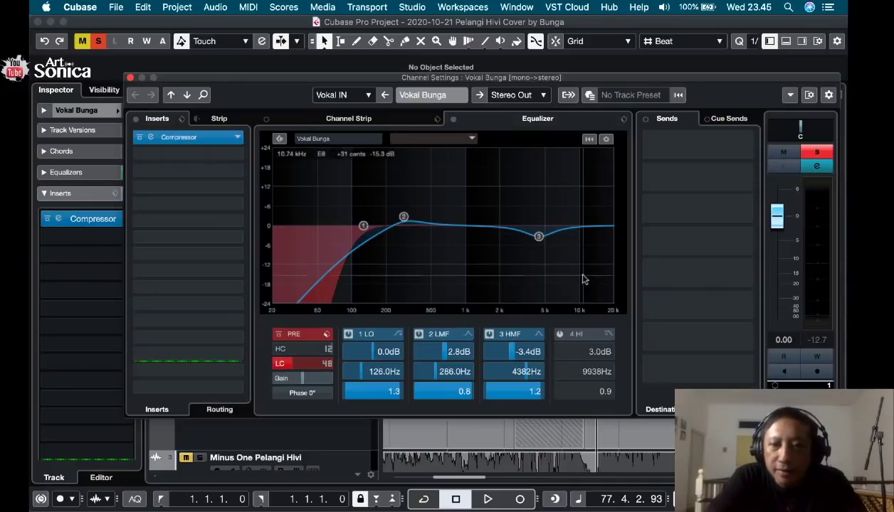
click(559, 334)
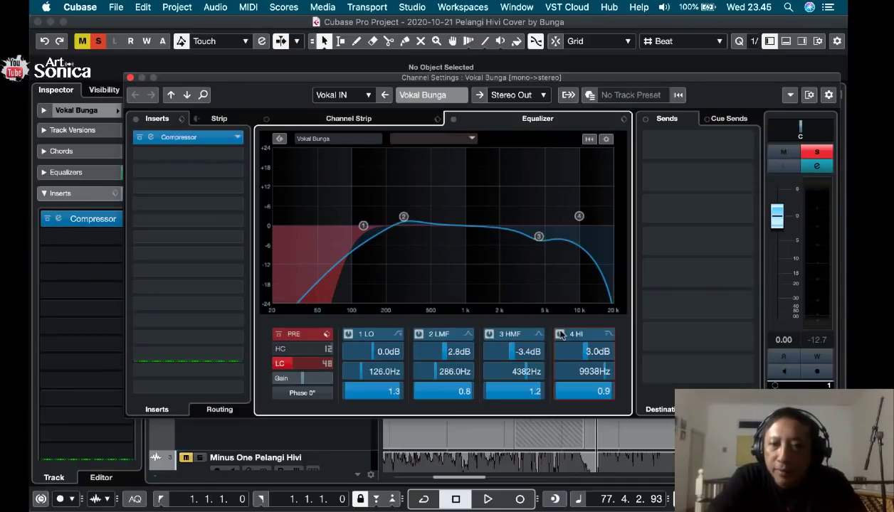
click(607, 334)
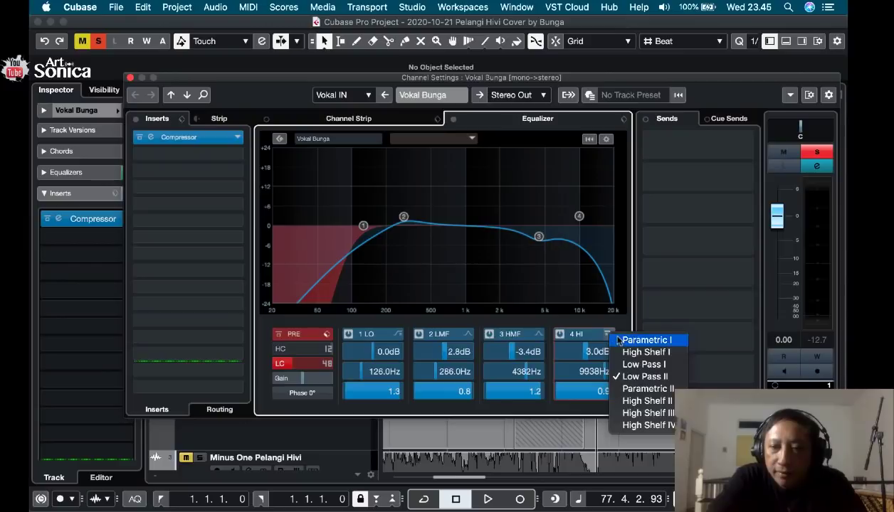
click(647, 413)
drag(579, 216, 562, 217)
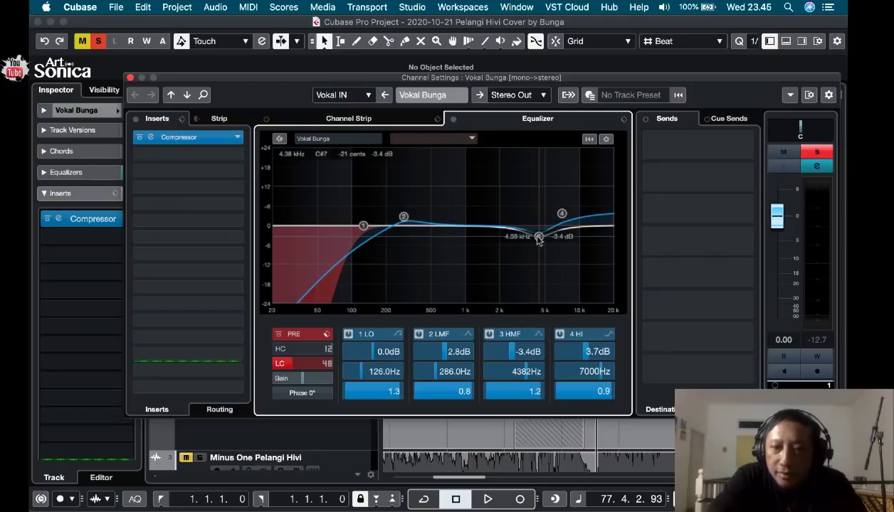
Deactivate the high-mid equalizer band and raise the high shelf's gain to about 4.7 dB while auditioning the passage.
click(489, 334)
key(space)
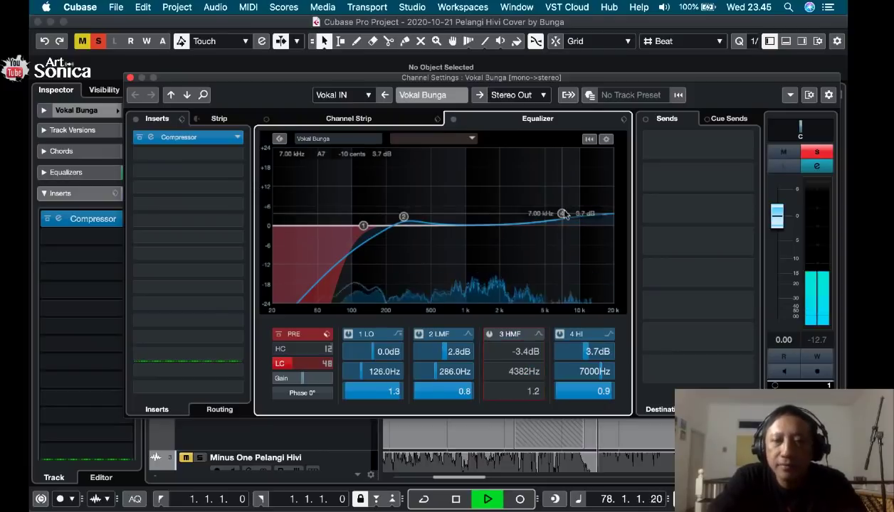
drag(564, 213, 562, 210)
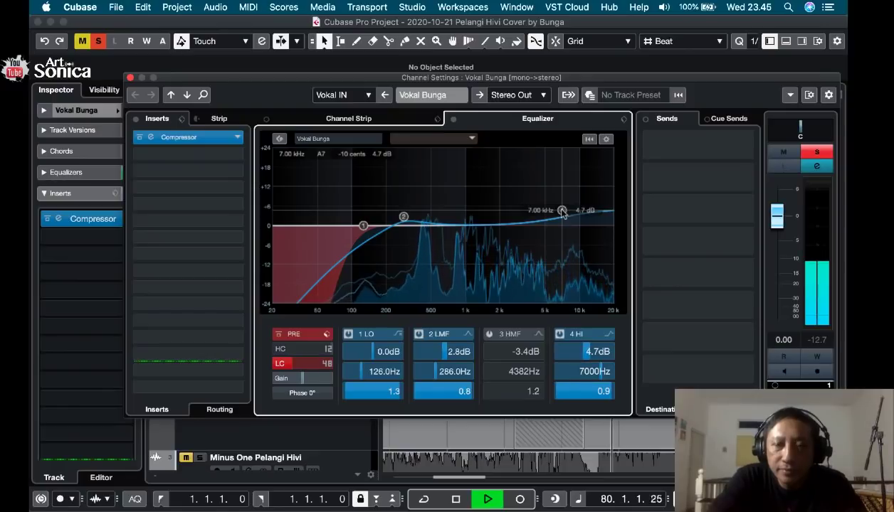
key(space)
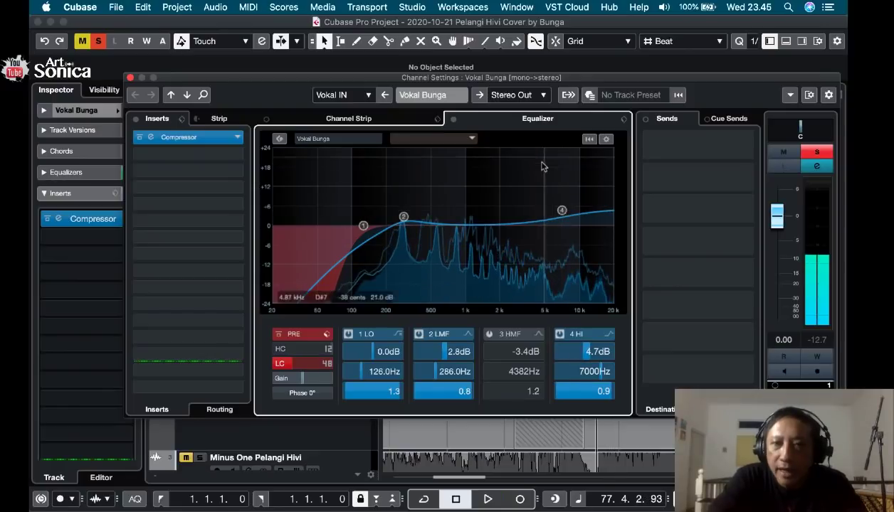
Compare the vocal from late in bar 77 with the equalizer bypassed and active, leaving the equalizer active.
click(454, 121)
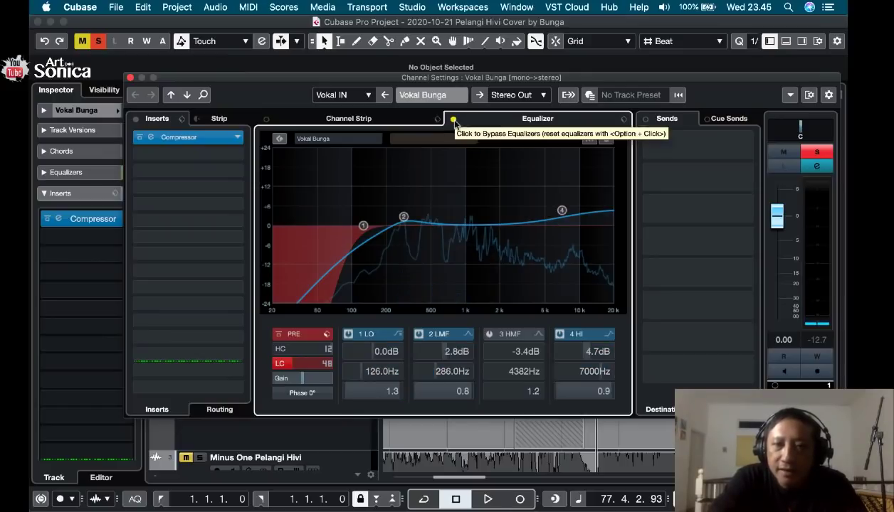
key(space)
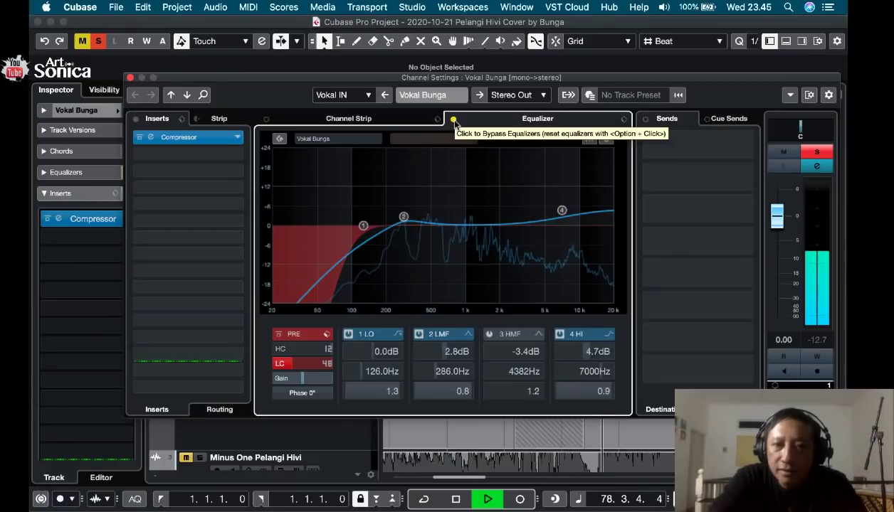
click(454, 121)
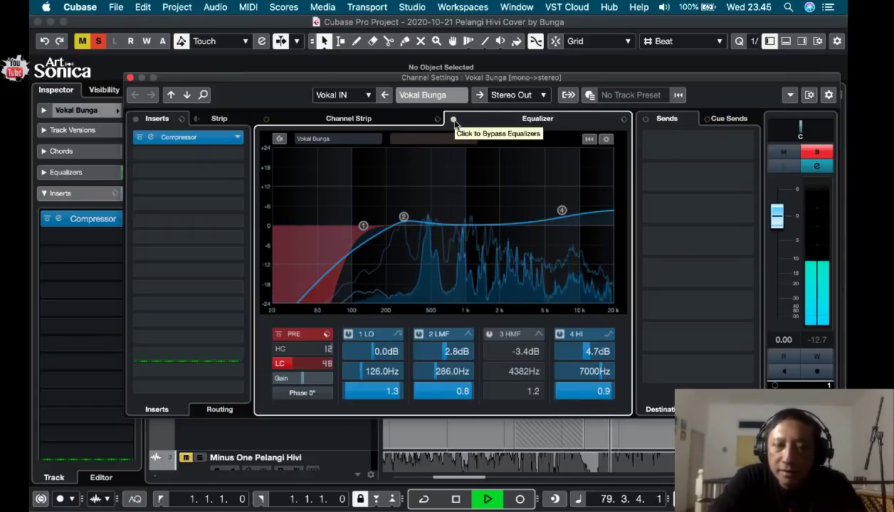
click(454, 120)
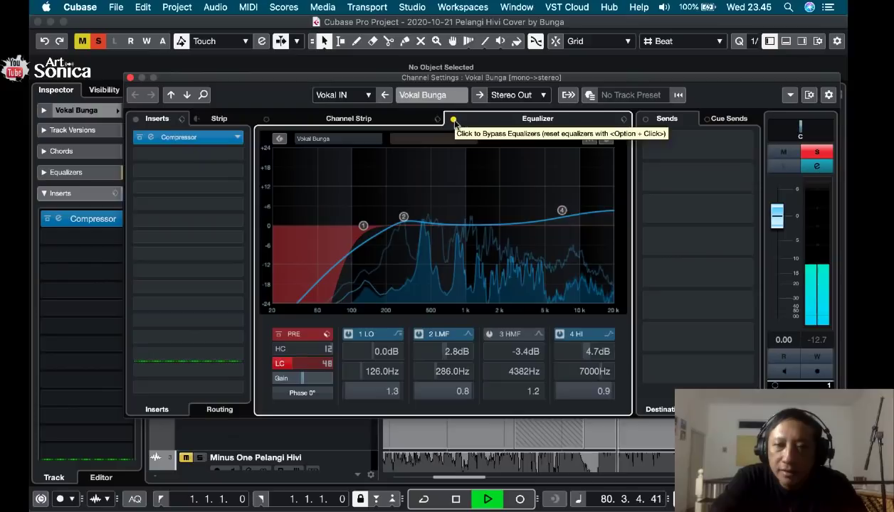
key(space)
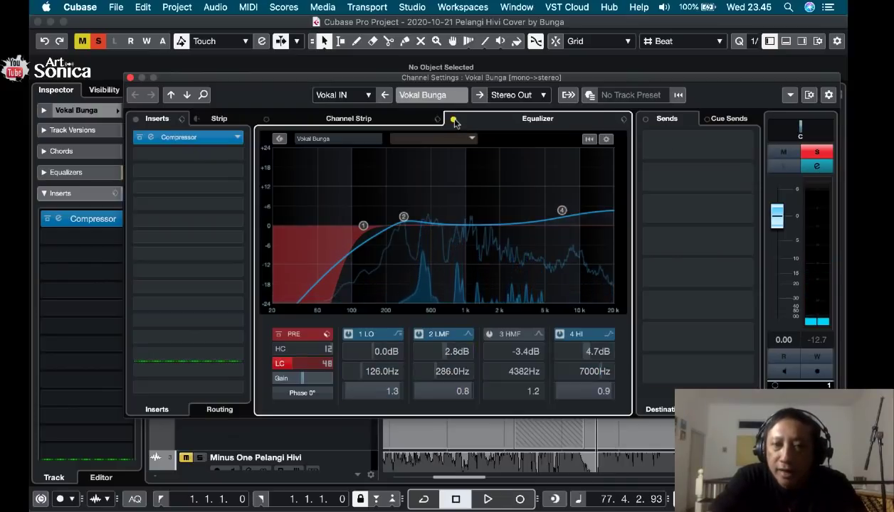
key(space)
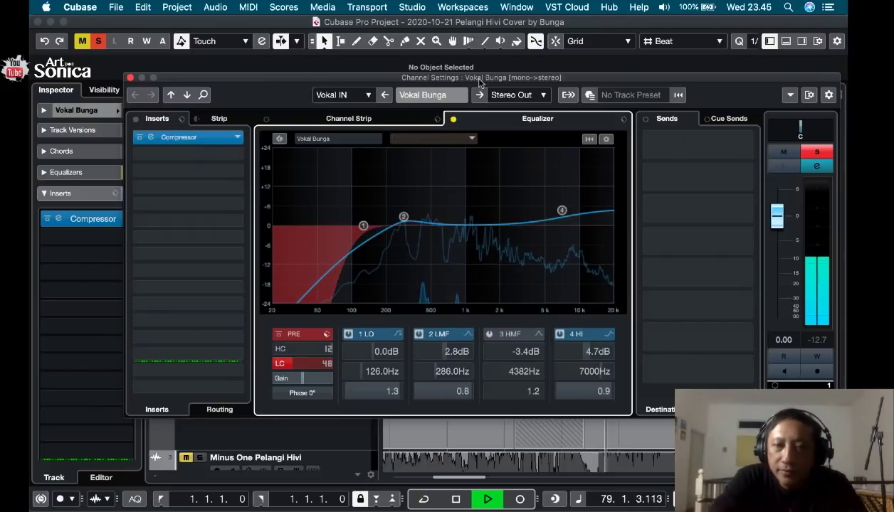
click(454, 119)
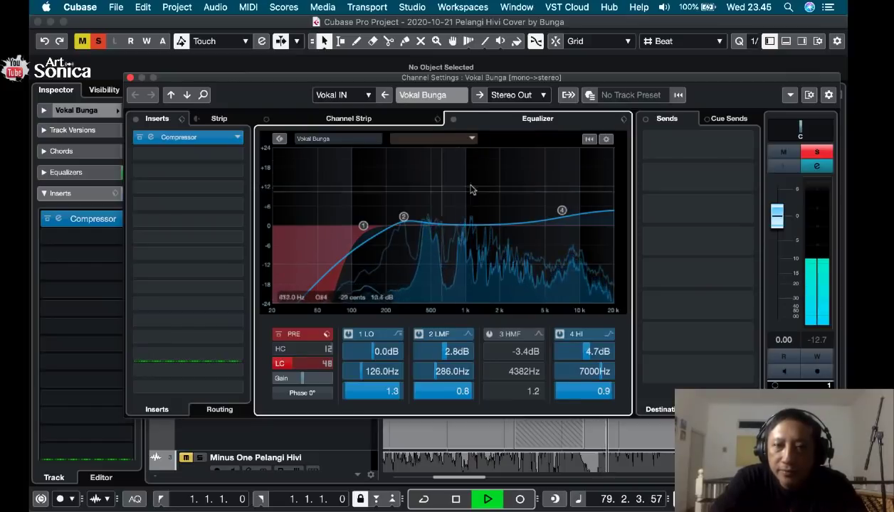
key(space)
Move the low-mid equalizer band to about 206 Hz with 6.5 dB gain and audition the vocal.
drag(403, 217, 388, 218)
drag(383, 211, 387, 204)
key(space)
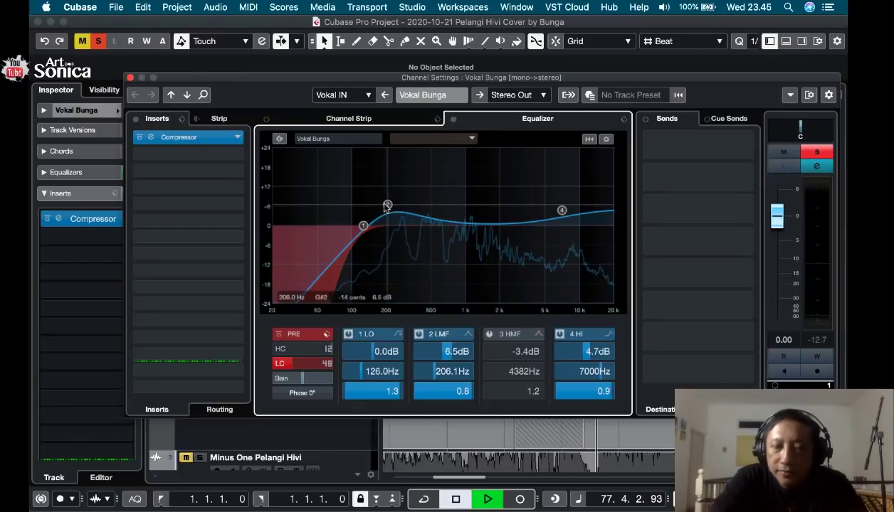
Audition the vocal from late in bar 77 with the equalizer bypassed and reactivate the equalizer.
key(space)
click(455, 120)
key(space)
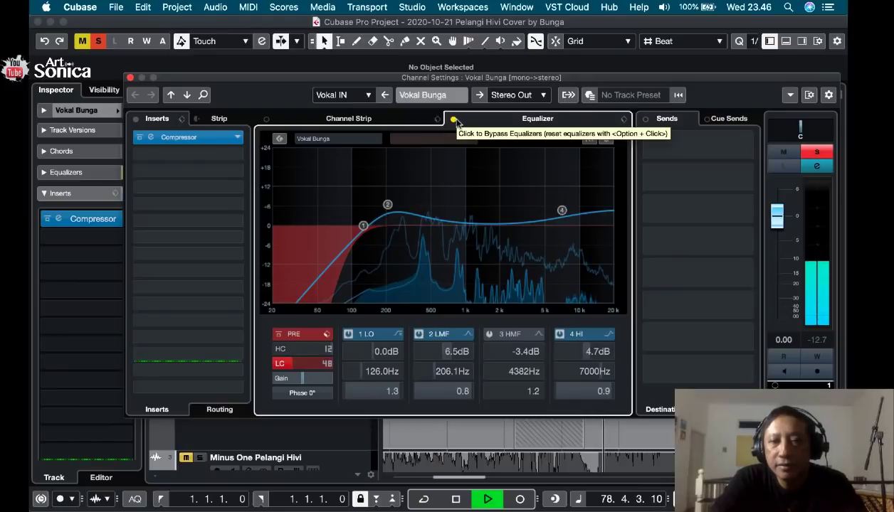
key(space)
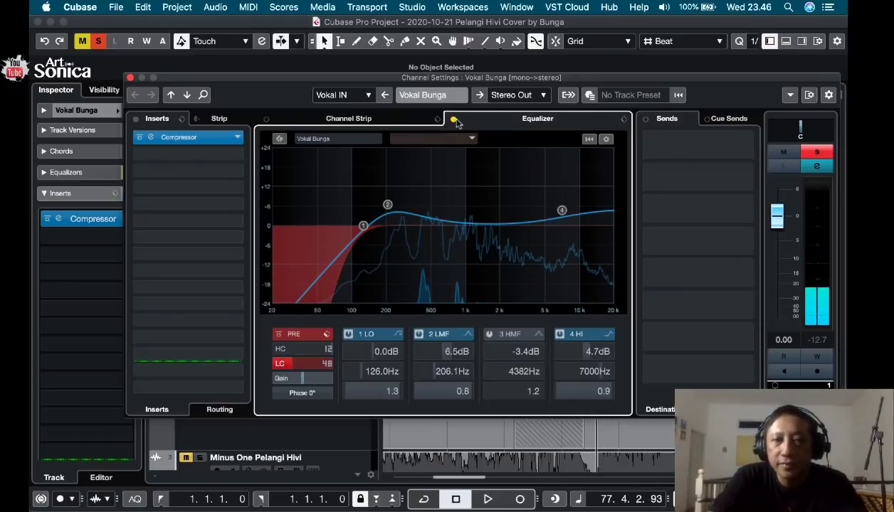
click(455, 120)
Lower the low-mid band's gain to 3.9 dB and activate the high-mid band at about 552 Hz with 3.9 dB gain.
drag(388, 206, 388, 213)
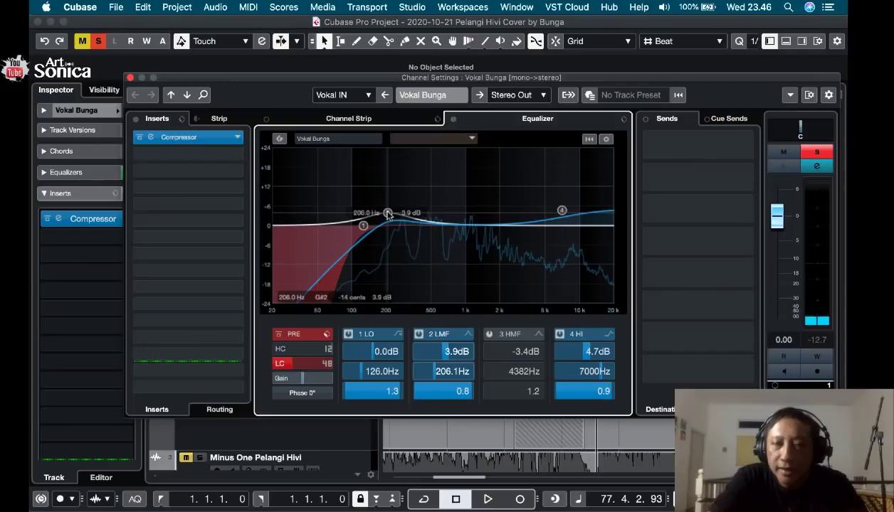
click(462, 228)
drag(461, 228, 439, 220)
Compare the vocal with the revised equalizer active and bypassed, leave it active, and close the vocal's channel settings.
key(space)
click(454, 120)
click(453, 119)
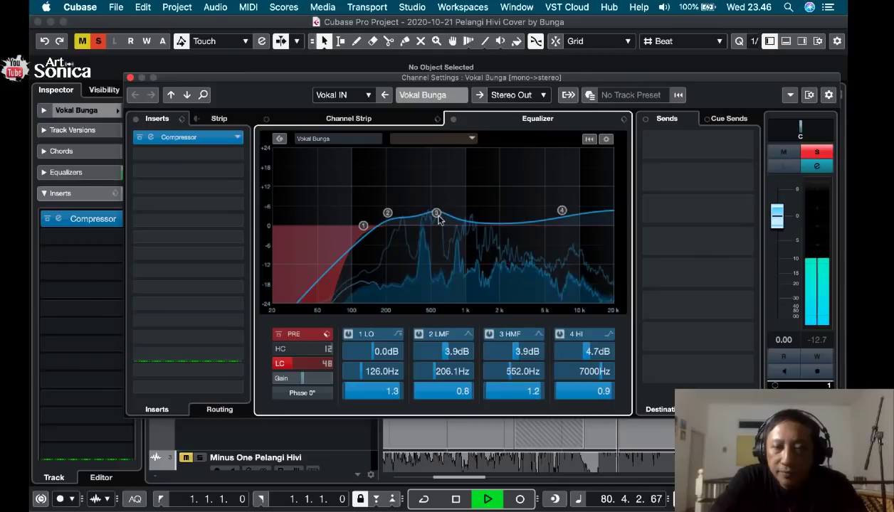
click(453, 119)
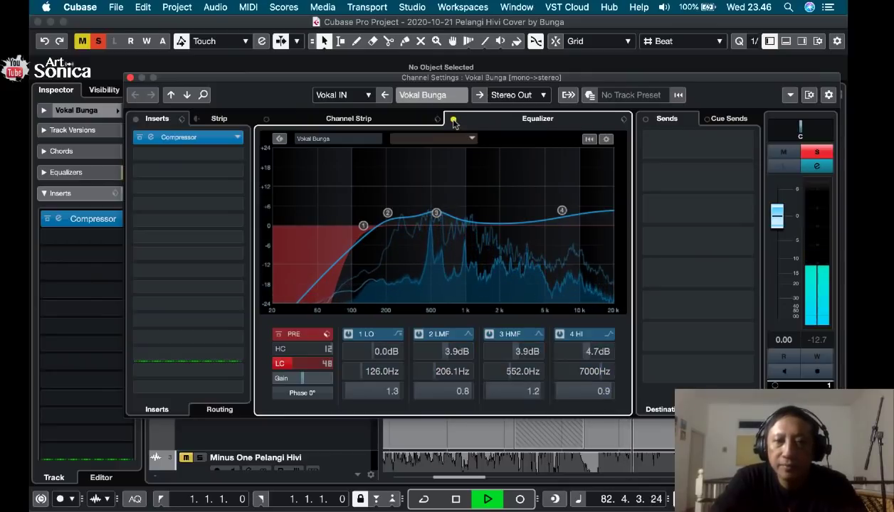
click(454, 119)
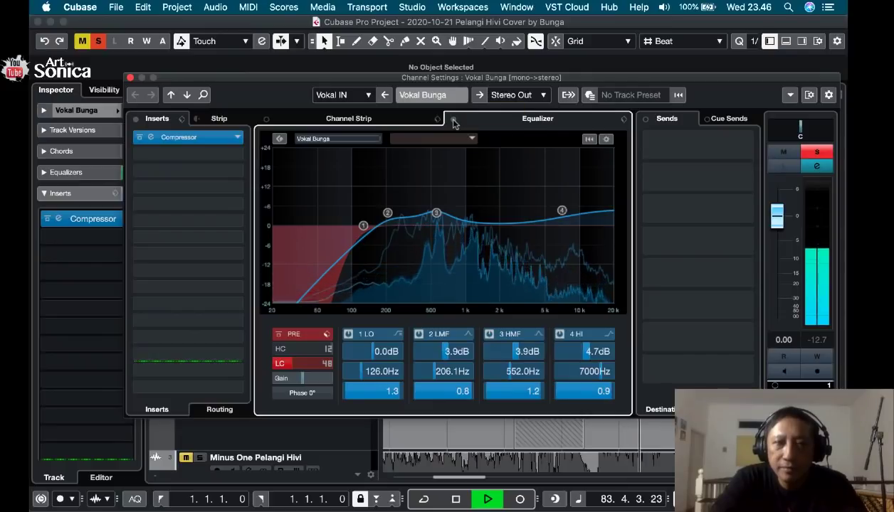
key(space)
click(129, 78)
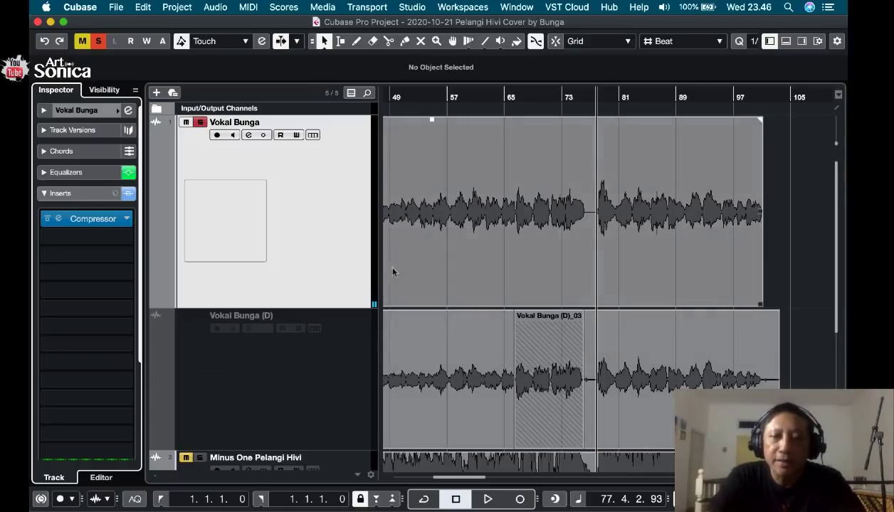
Move the Minus One Pelangi Hivi track directly below the Vokal Bunga track and turn off the vocal's solo.
scroll(466, 386, down, 2)
scroll(466, 385, down, 3)
click(338, 385)
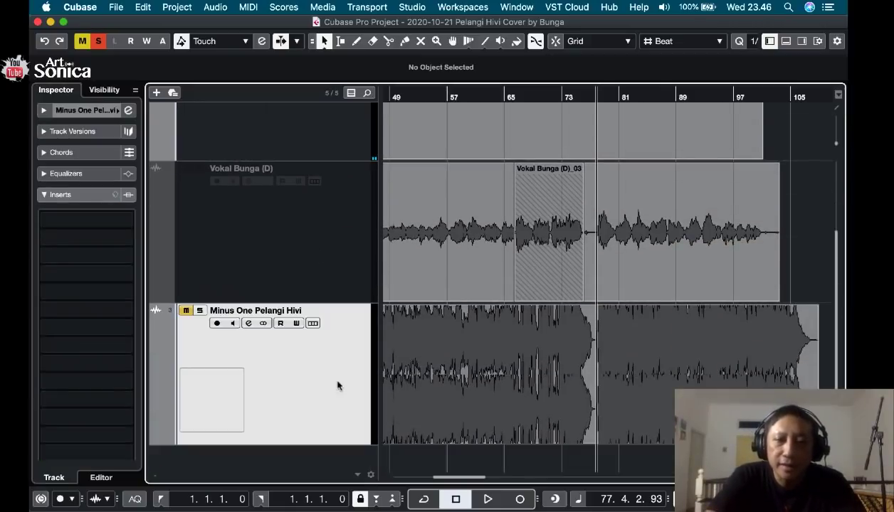
drag(339, 382, 343, 199)
scroll(361, 251, up, 5)
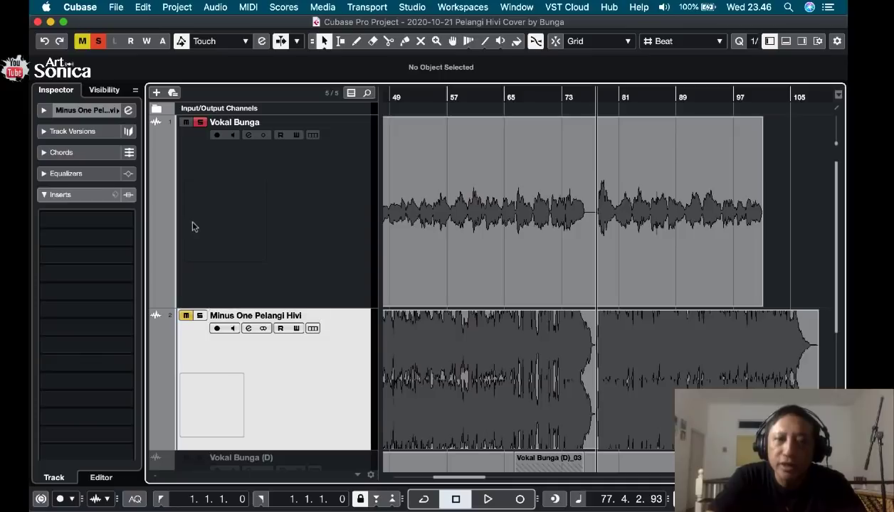
click(201, 123)
scroll(311, 291, down, 5)
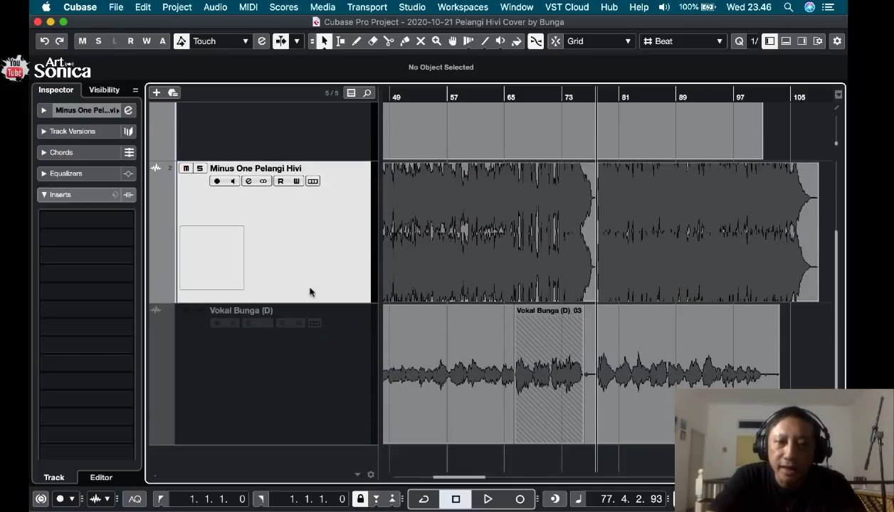
scroll(291, 265, up, 5)
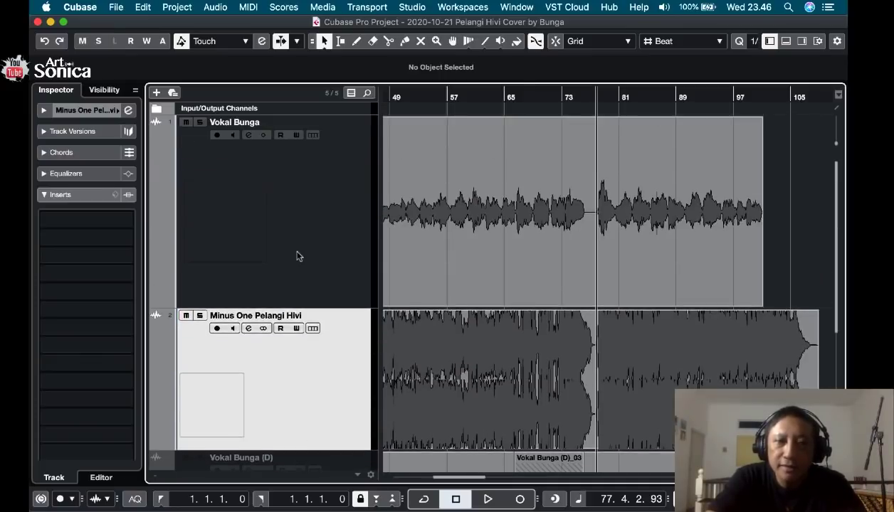
Select the Vokal Bunga and Minus One tracks, reduce their track heights together, and shrink the waveform display's vertical zoom.
click(318, 290)
shift+click(331, 397)
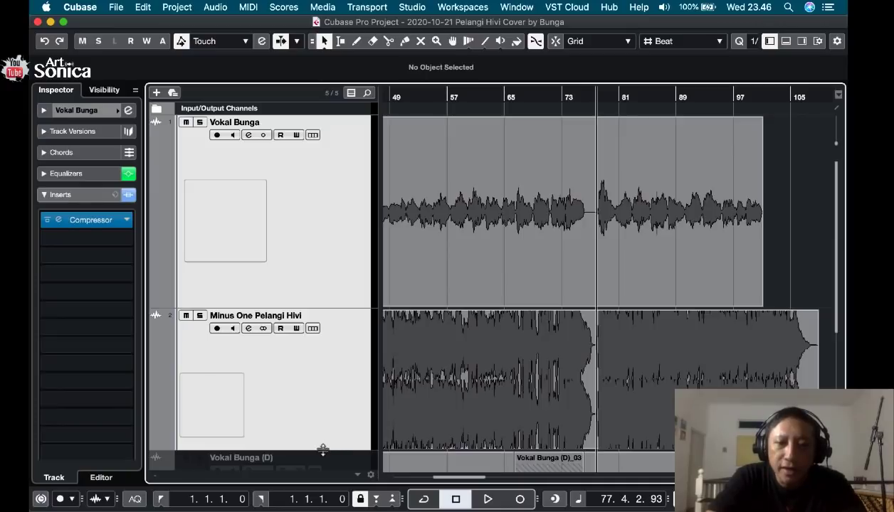
drag(323, 450, 326, 394)
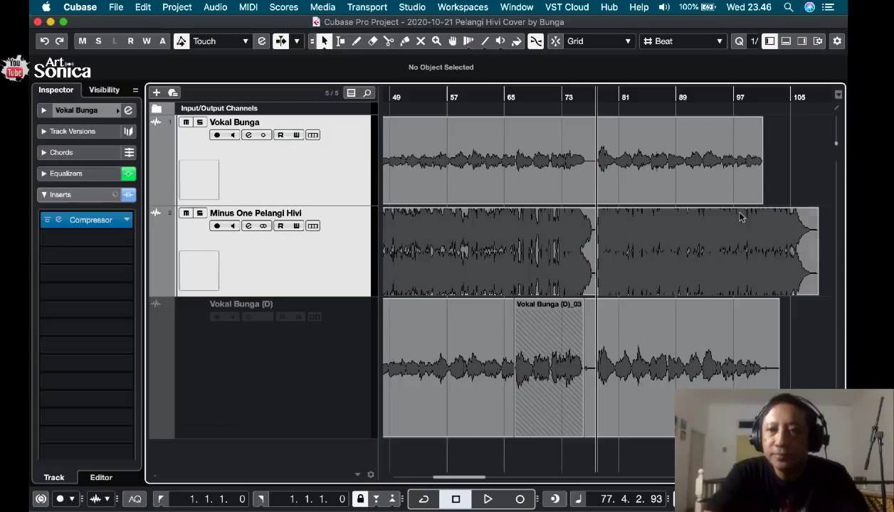
drag(836, 144, 836, 150)
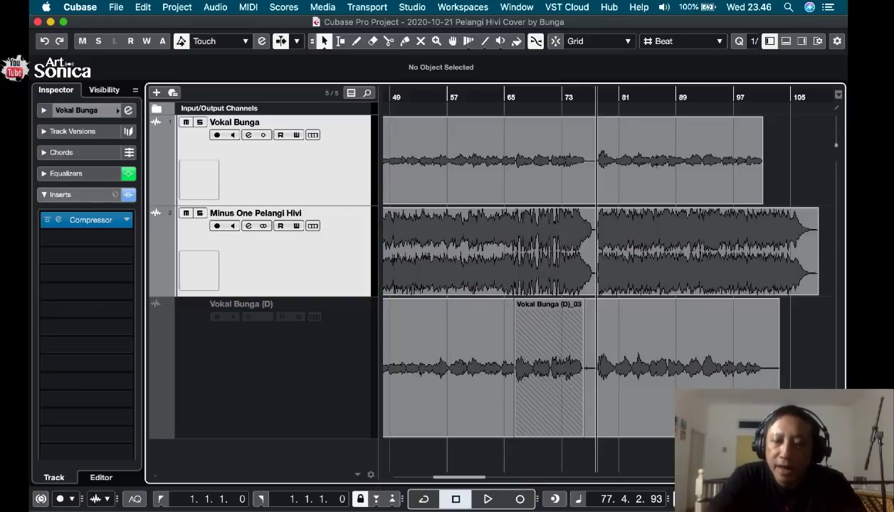
Audition the vocal together with the backing track from around the middle of bar 6.
scroll(617, 282, left, 10)
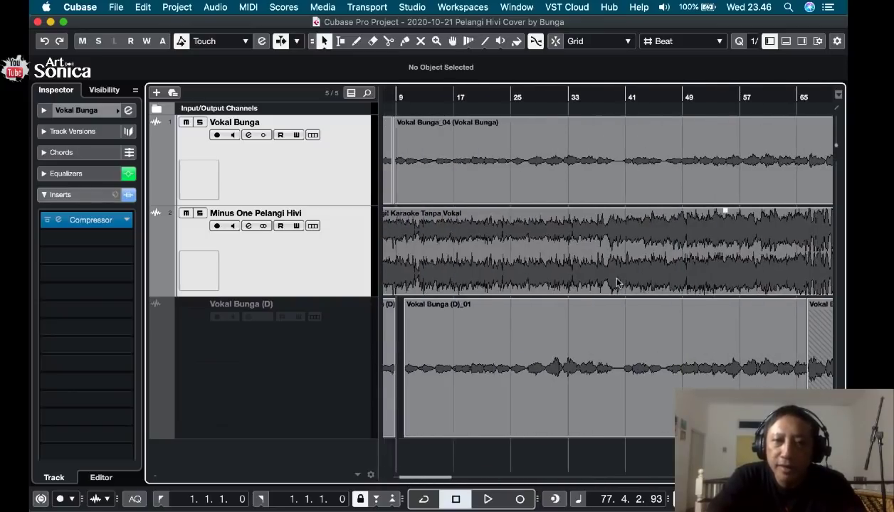
click(418, 95)
key(space)
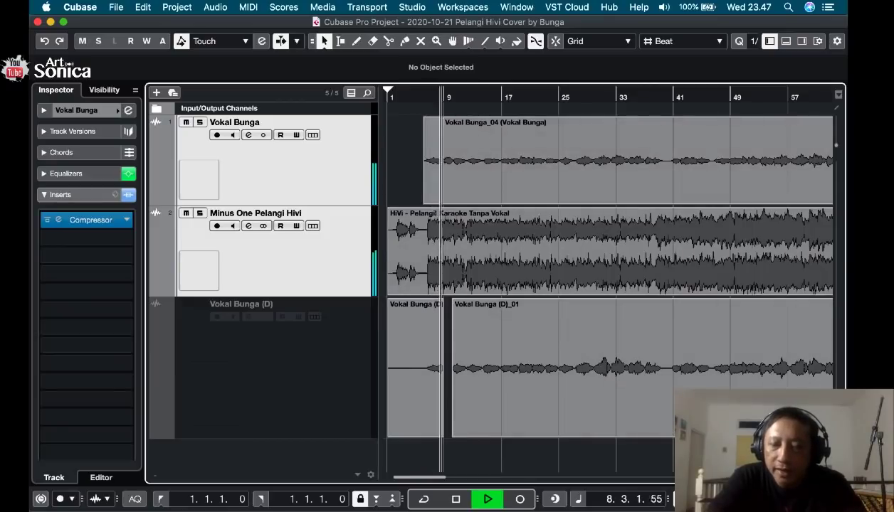
key(space)
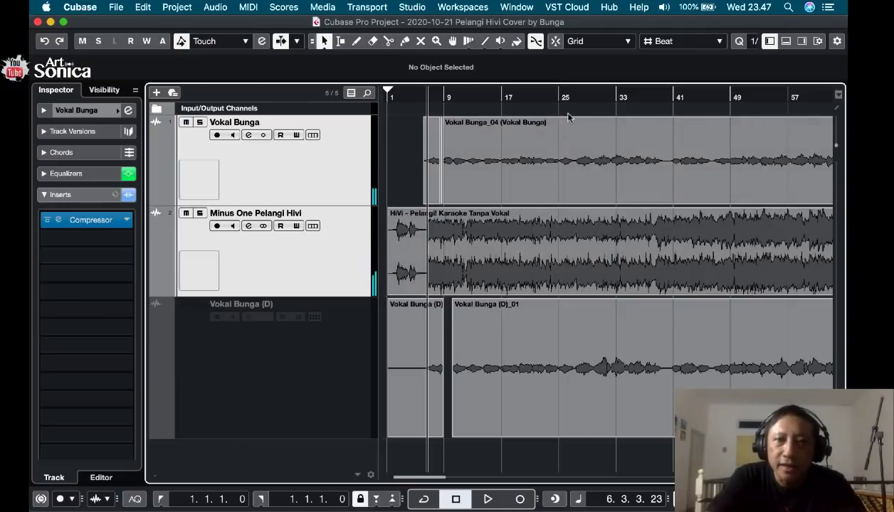
Show the MixConsole in the project window and briefly play the vocal and backing track to check their levels.
click(457, 8)
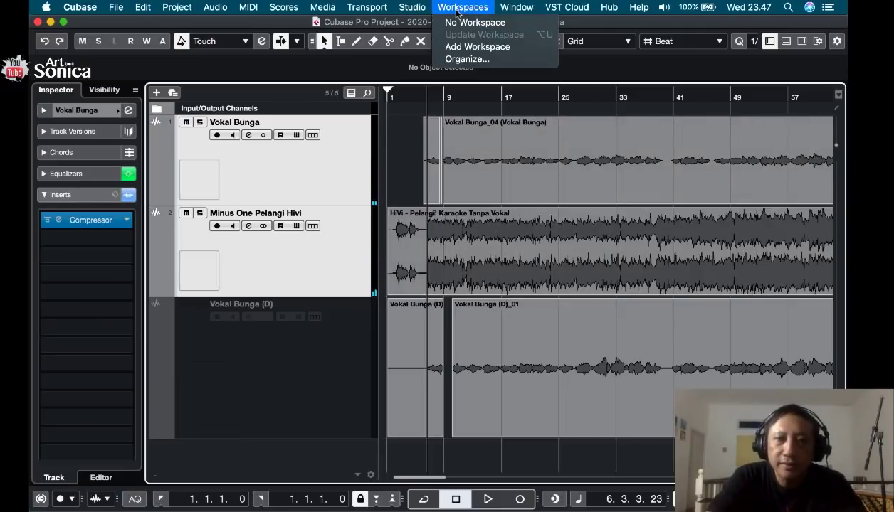
mouse_move(412, 8)
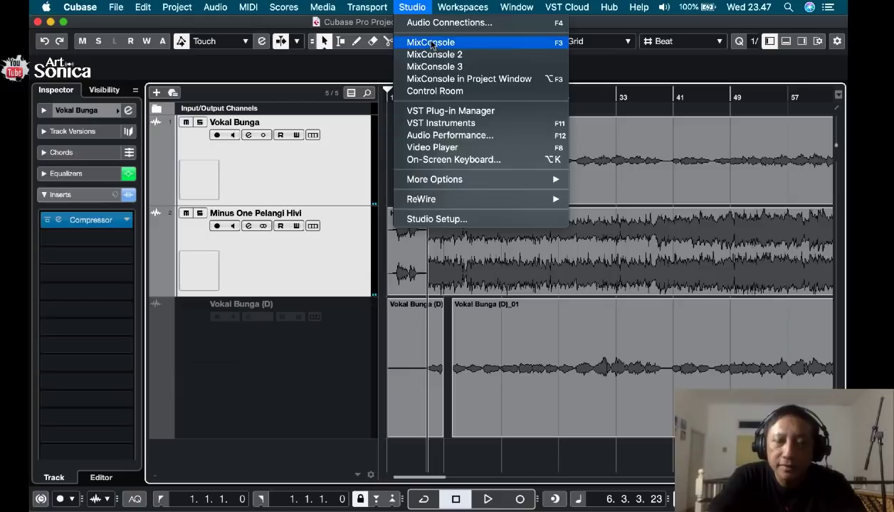
click(433, 79)
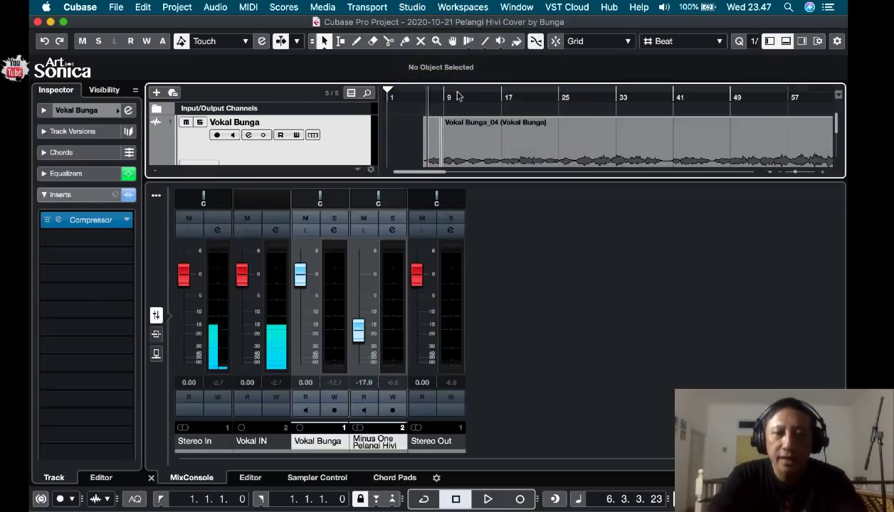
key(space)
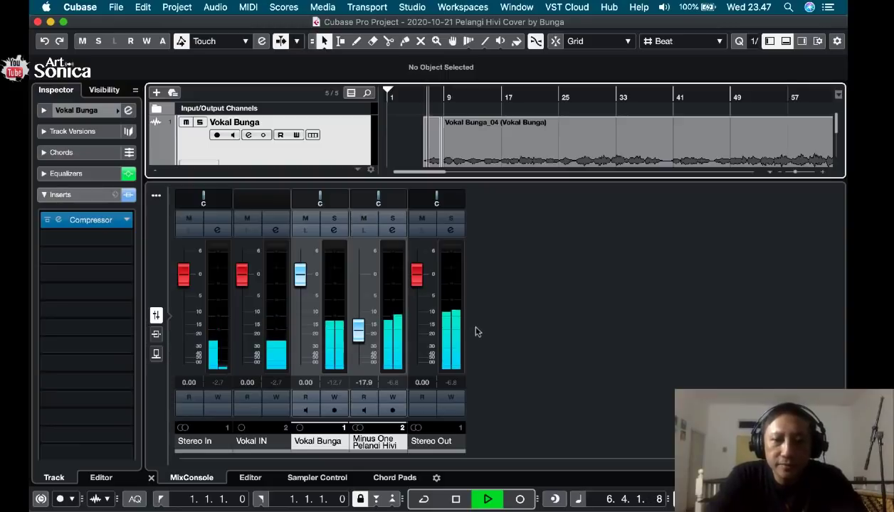
key(space)
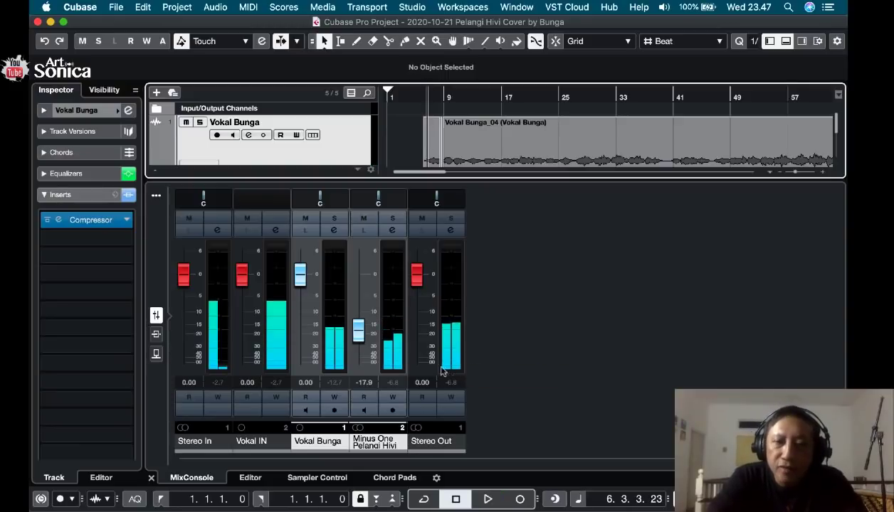
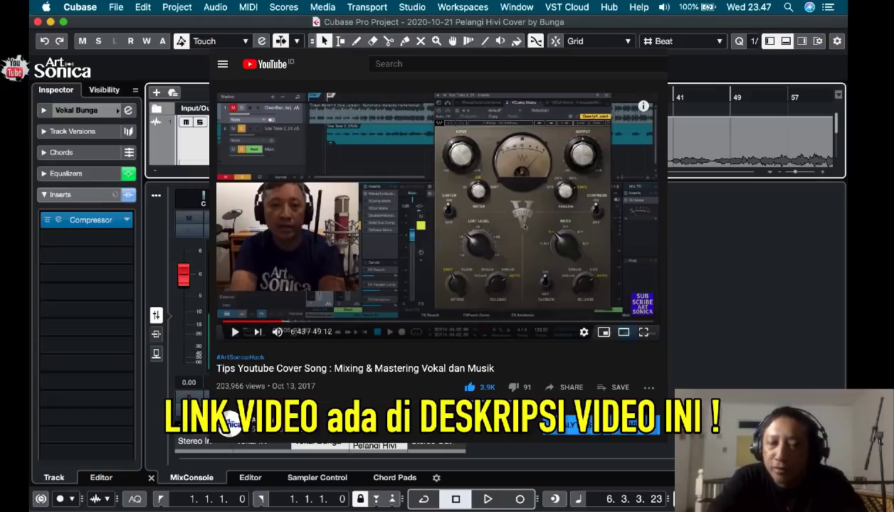
Audition the vocal against the backing track at several points between about bar 6 and bar 42 to compare their levels.
key(space)
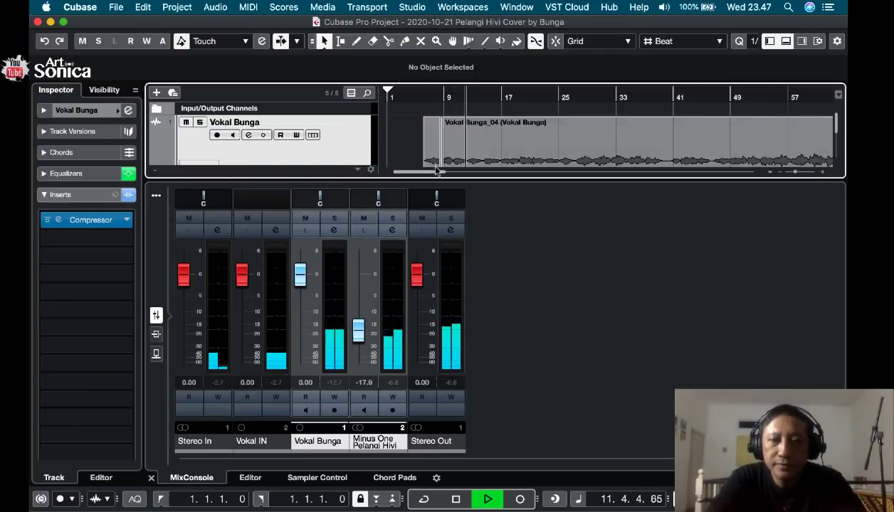
key(space)
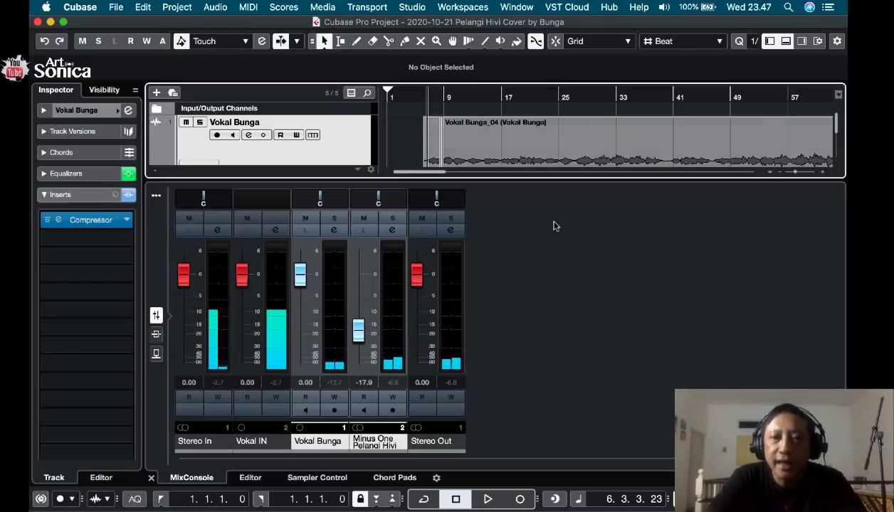
click(576, 97)
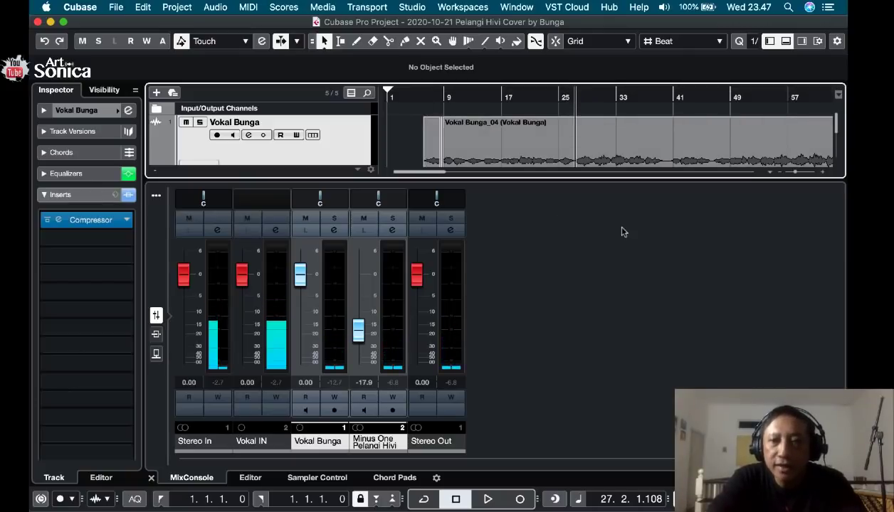
key(space)
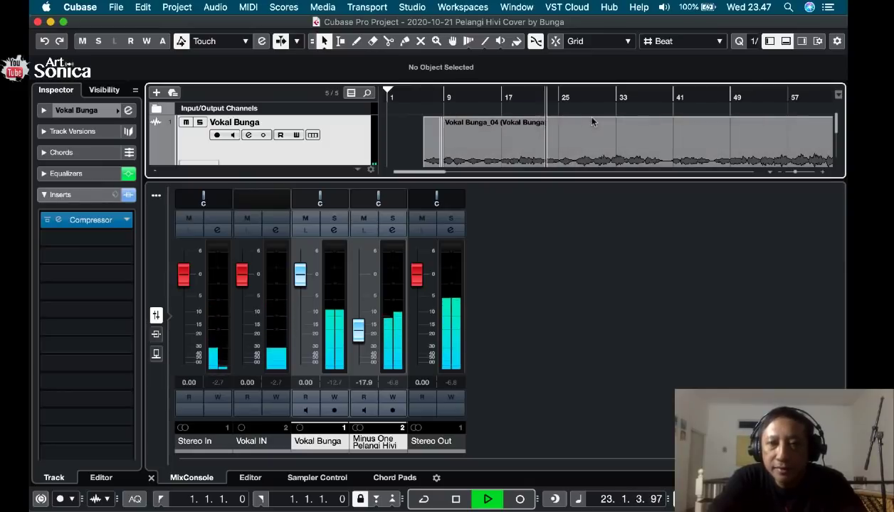
click(577, 98)
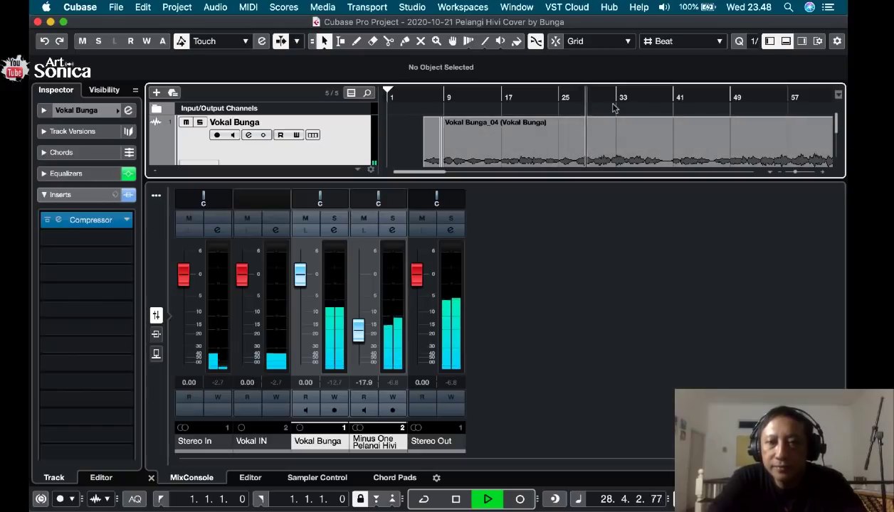
click(658, 95)
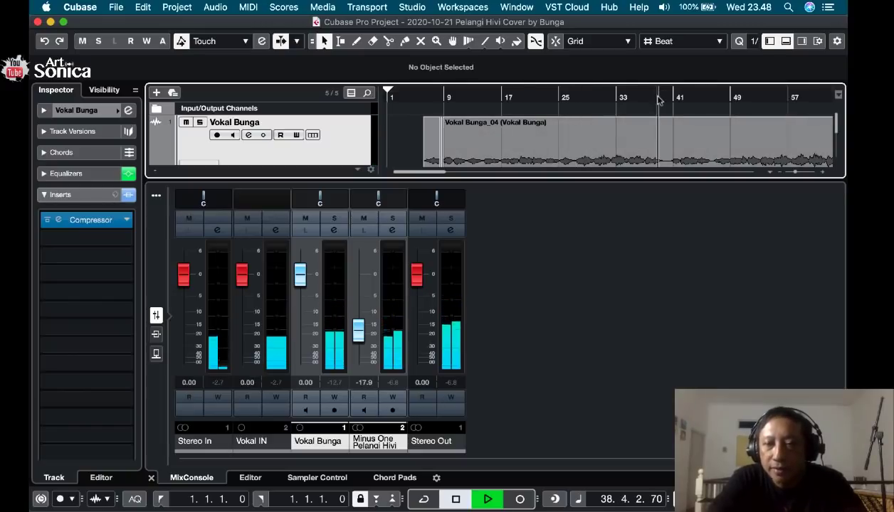
key(space)
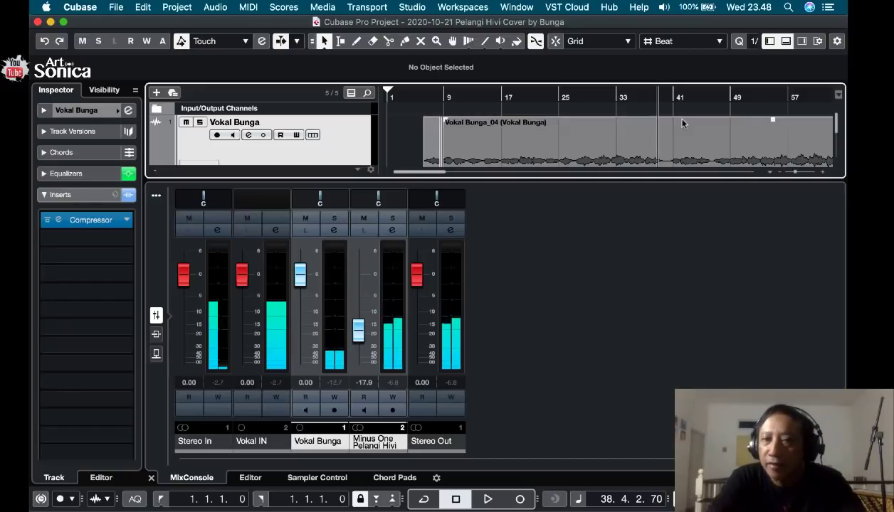
key(space)
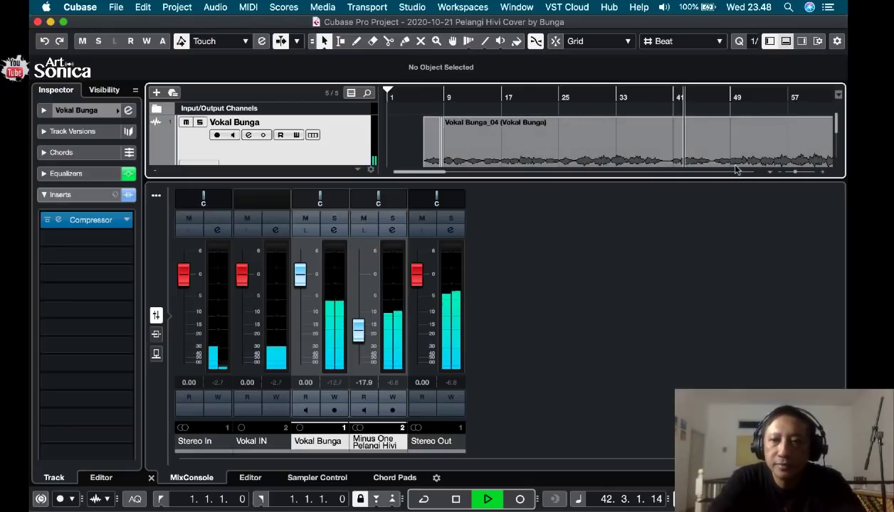
Hide the MixConsole, stop playback and place the project cursor in bar 40, just before the vocal re-enters.
click(786, 40)
key(space)
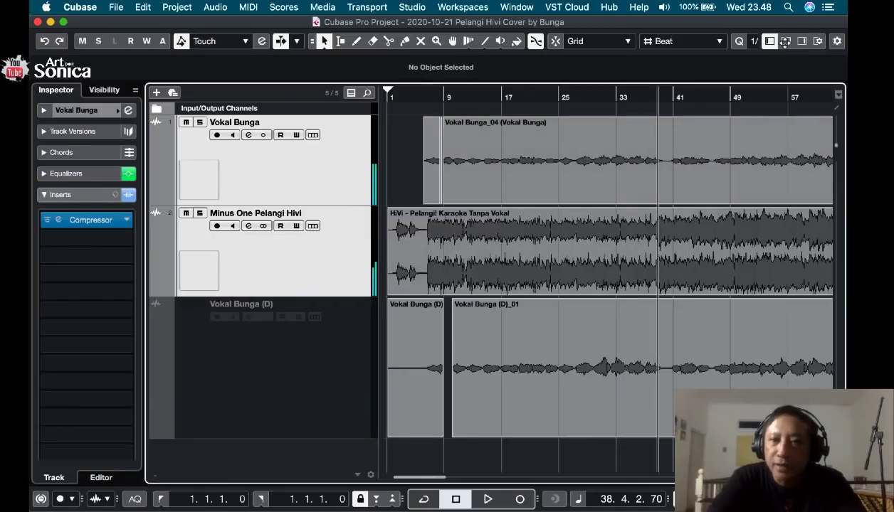
click(669, 97)
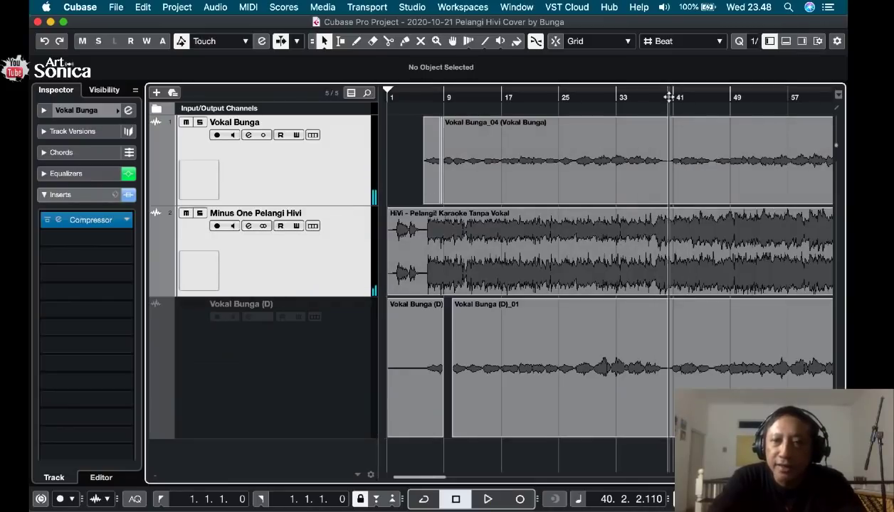
scroll(673, 197, right, 5)
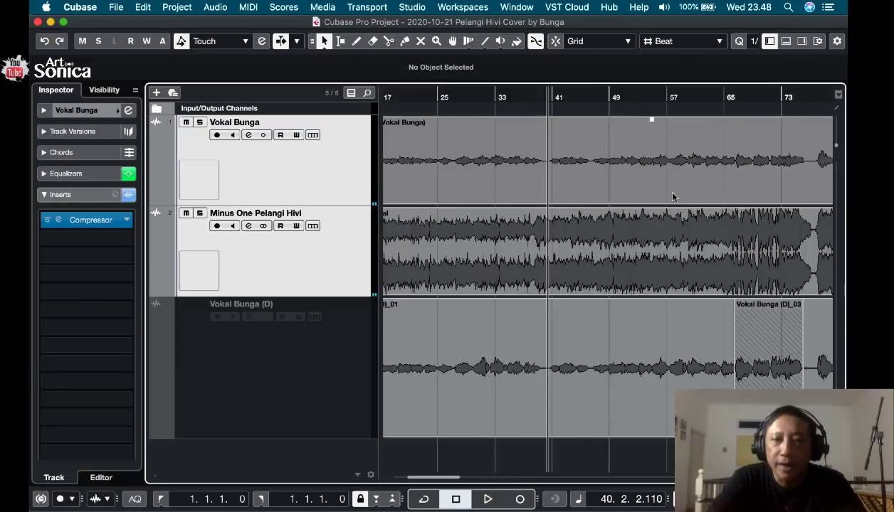
scroll(673, 198, left, 3)
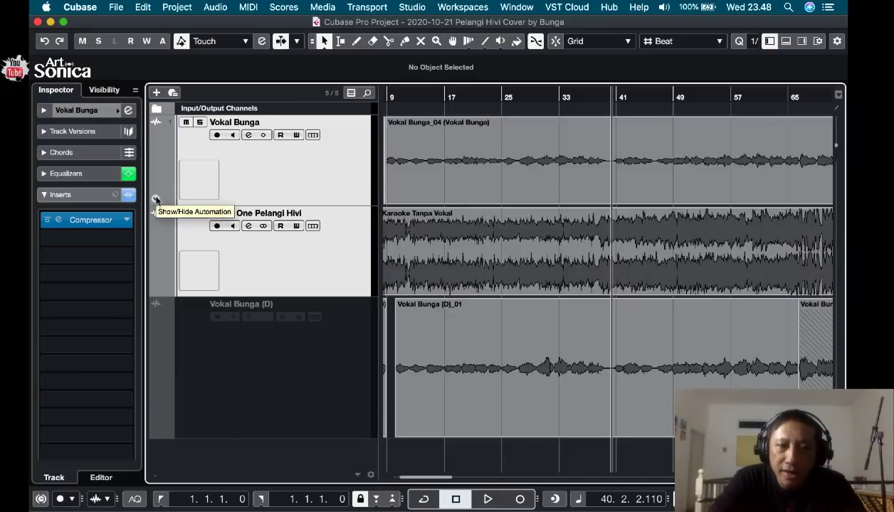
Show the volume automation lane of the Vokal Bunga track and enable Read automation for it.
click(156, 200)
click(231, 227)
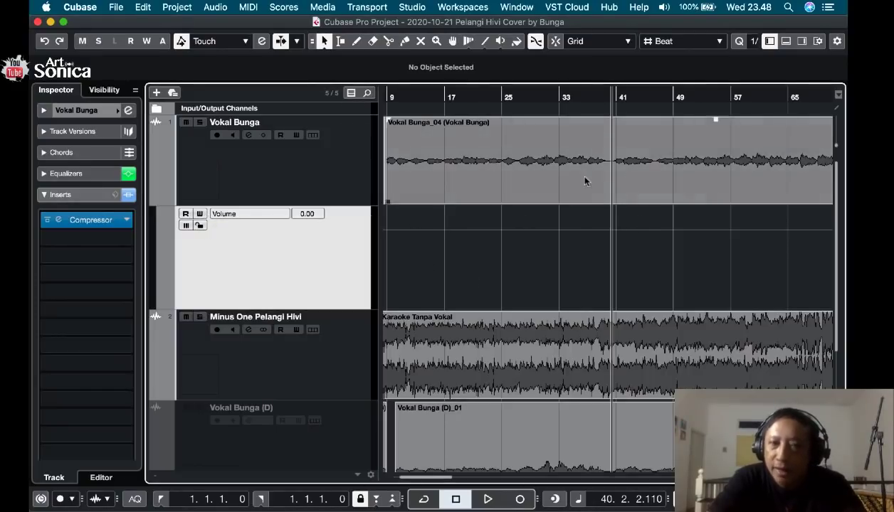
click(185, 214)
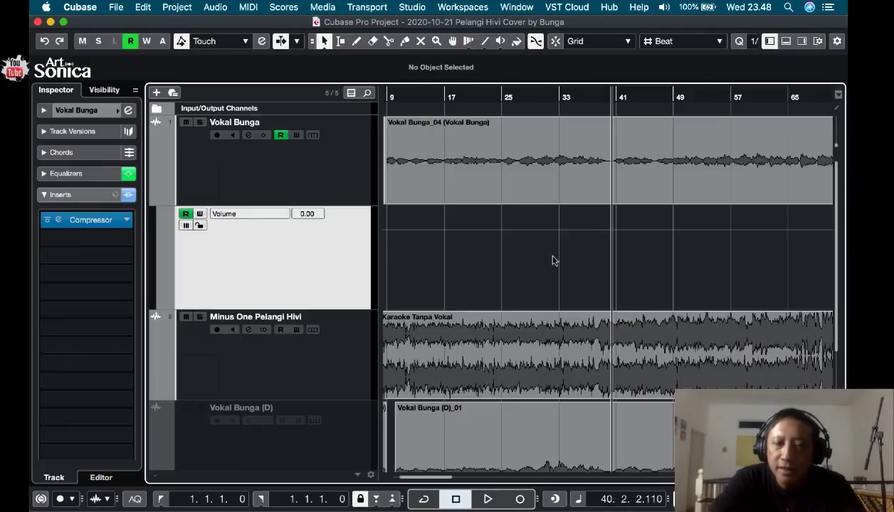
Add volume automation points on Vokal Bunga in bars 39 and 40, and raise the second one to 1.35.
click(610, 229)
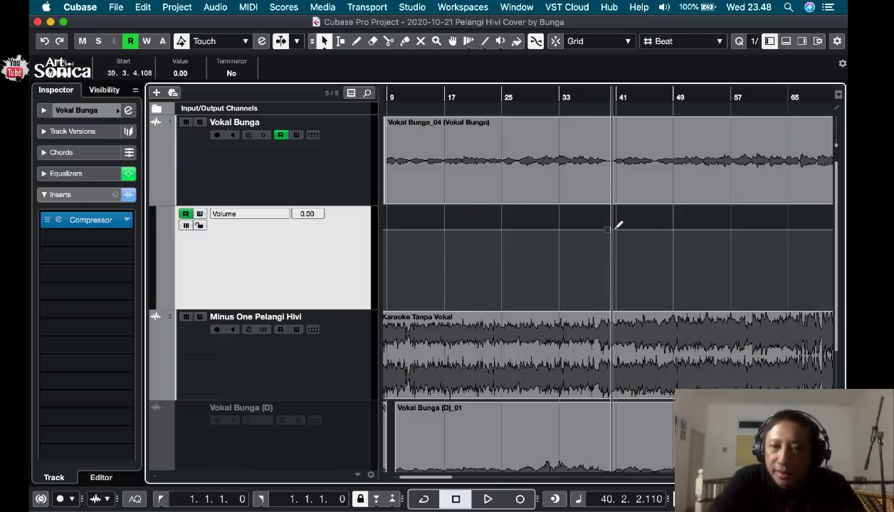
click(613, 229)
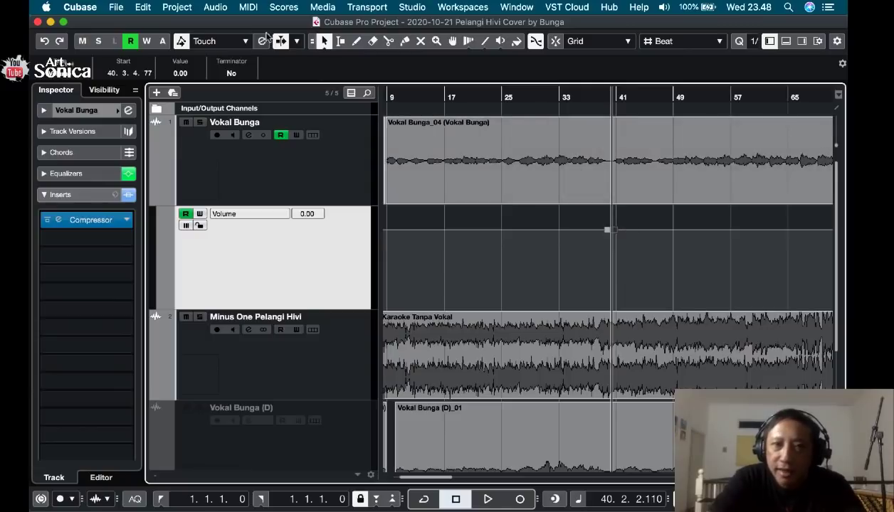
click(323, 43)
click(621, 235)
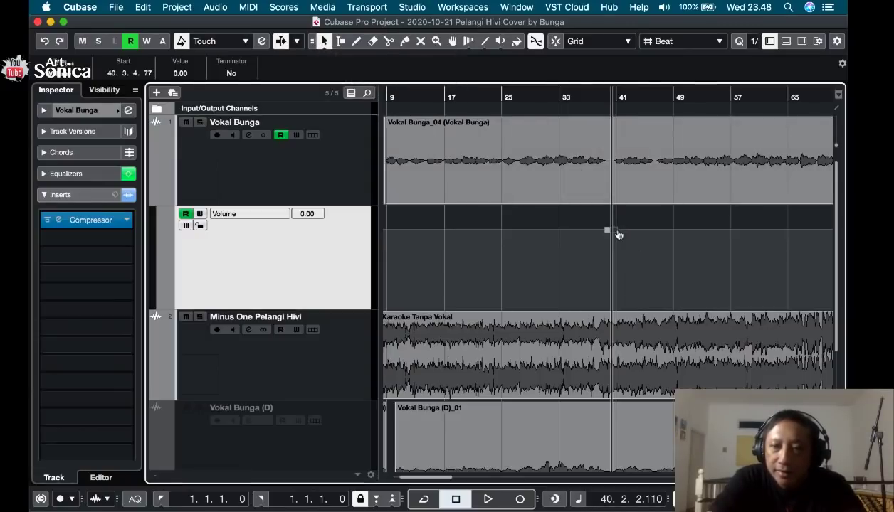
drag(617, 235, 613, 227)
Audition the transition from bar 32 and raise the Vokal Bunga volume point in bar 40 to 2.22.
click(578, 96)
click(554, 96)
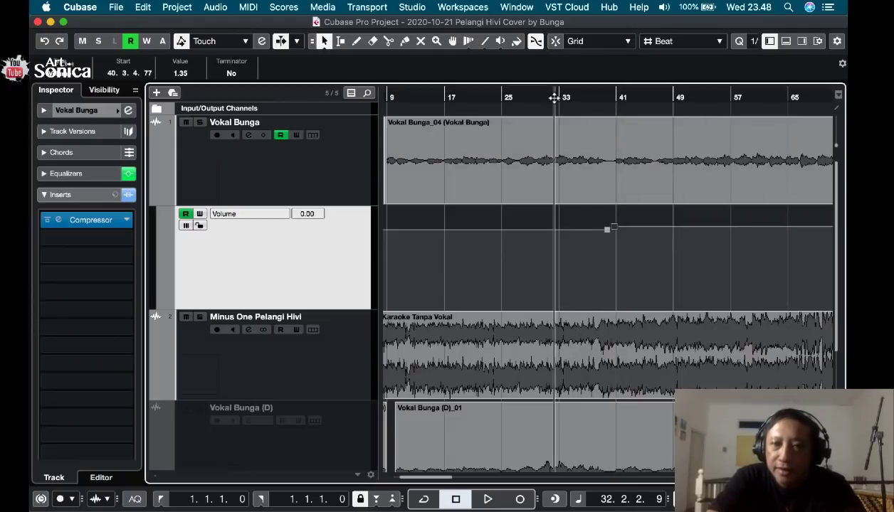
key(space)
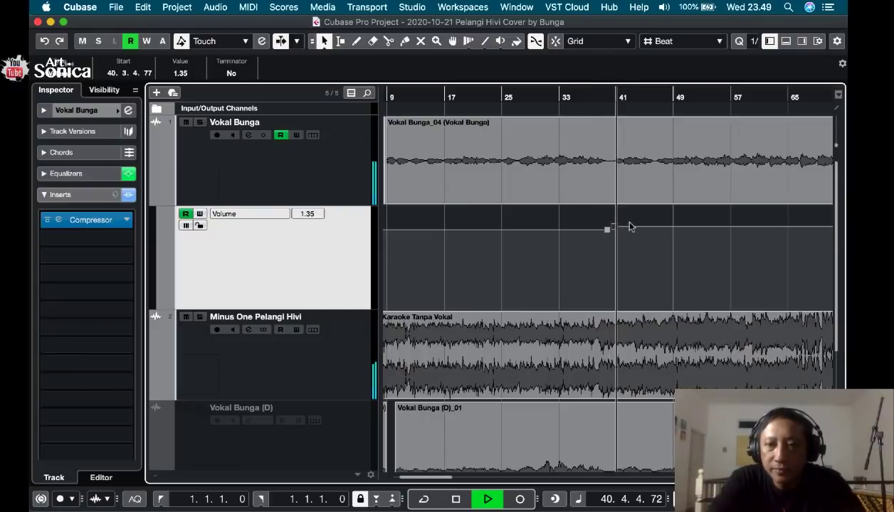
drag(613, 227, 614, 230)
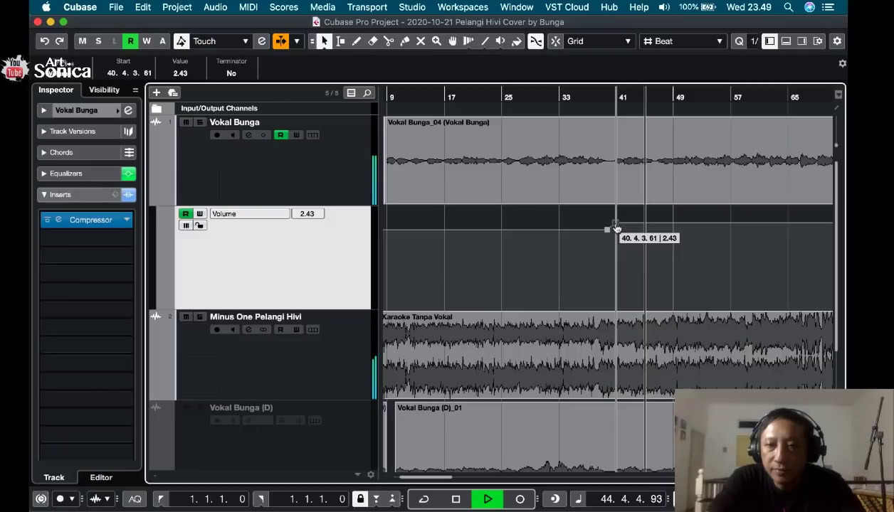
drag(616, 227, 613, 226)
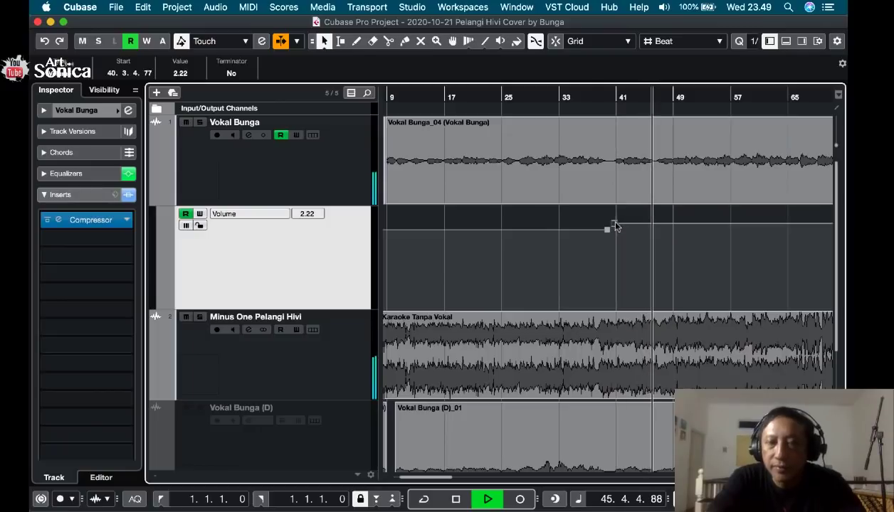
key(space)
Audition the raised vocal with the backing track from about bar 46 and again from about bar 71.
scroll(609, 246, right, 3)
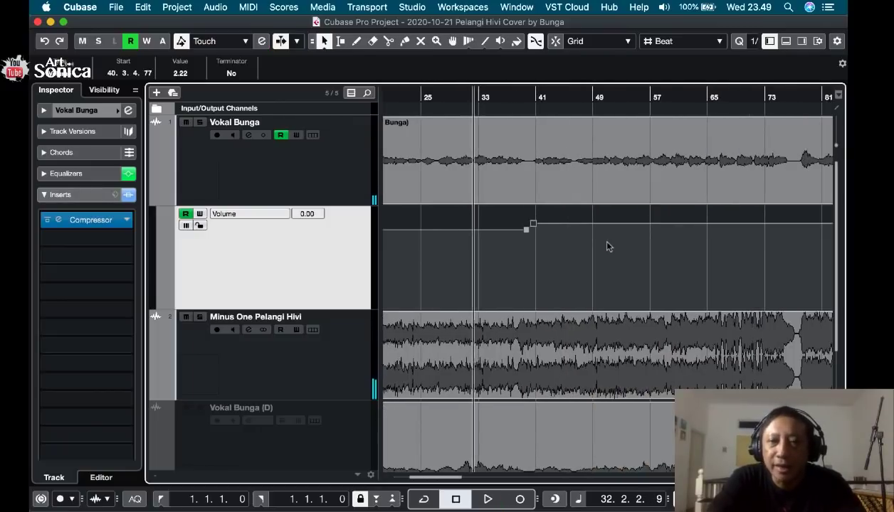
click(577, 98)
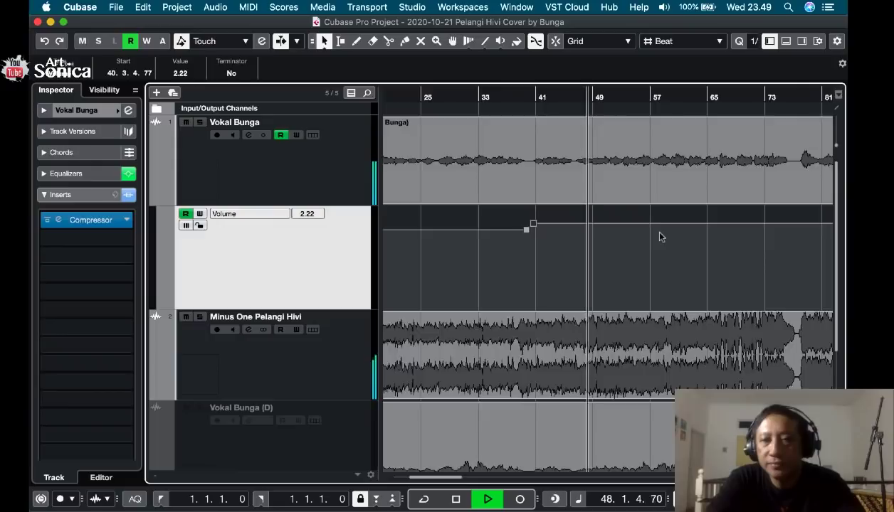
key(f)
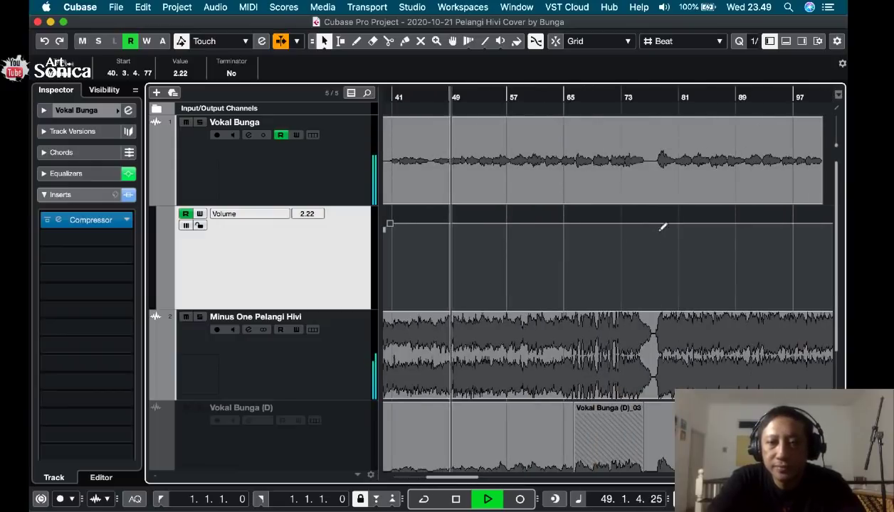
click(611, 95)
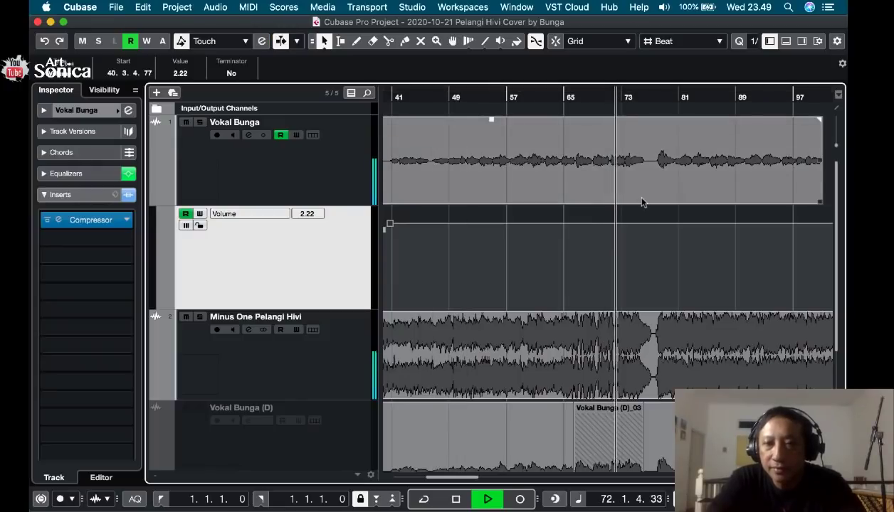
Add volume automation points on Vokal Bunga in bar 71 and early in bar 72, raising the second to 3.02 while auditioning.
key(space)
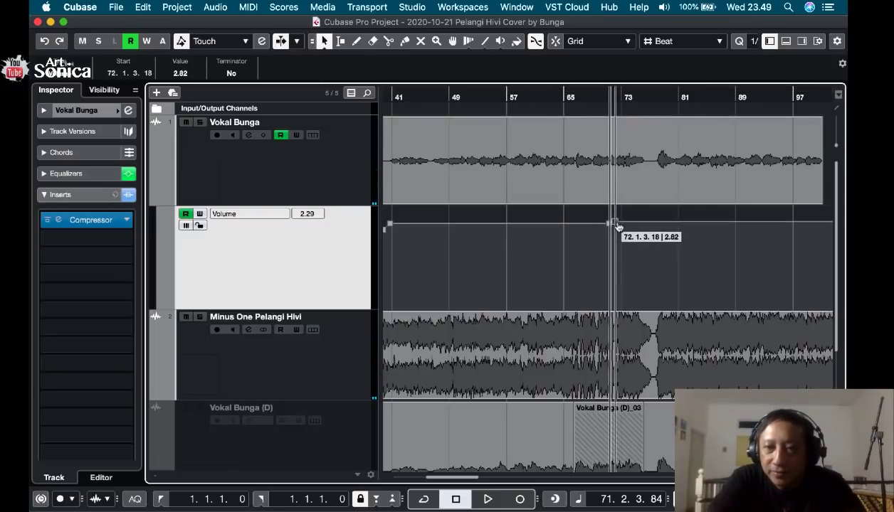
key(space)
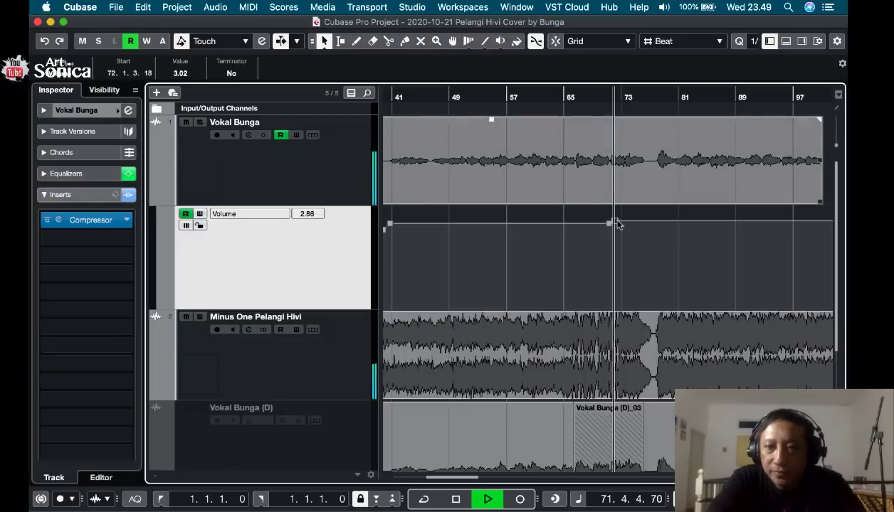
key(space)
Insert another volume point in bar 71 at 3.20, shortly after the existing one there, and replay the transition.
drag(605, 95, 606, 132)
key(space)
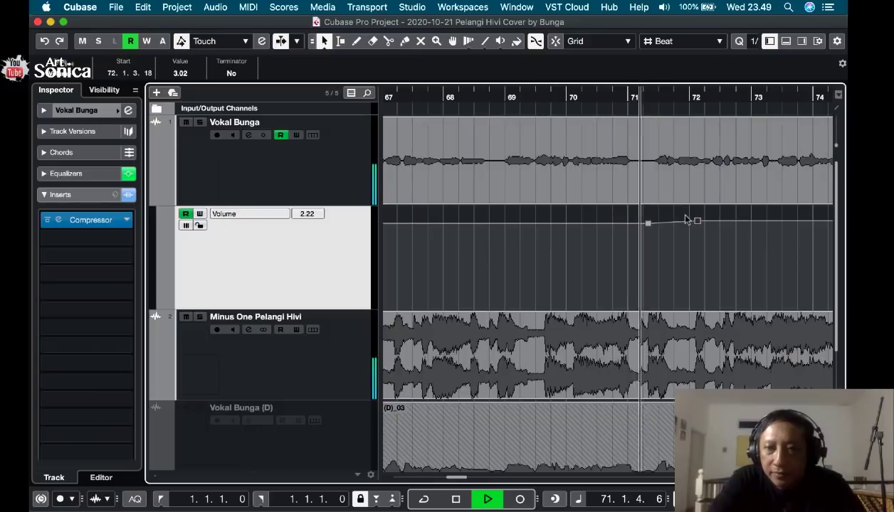
key(space)
drag(657, 222, 658, 222)
key(space)
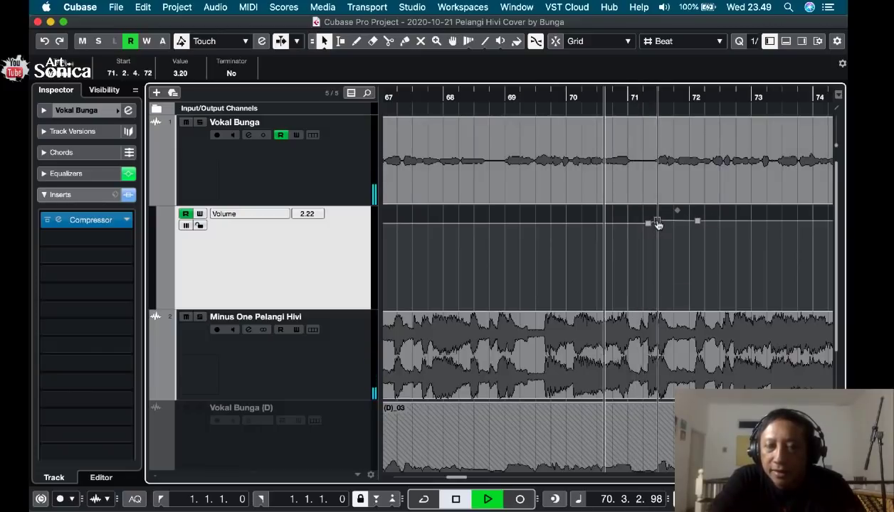
Delete the volume point early in bar 72 and raise the second point in bar 71 to 3.56.
click(698, 223)
key(Delete)
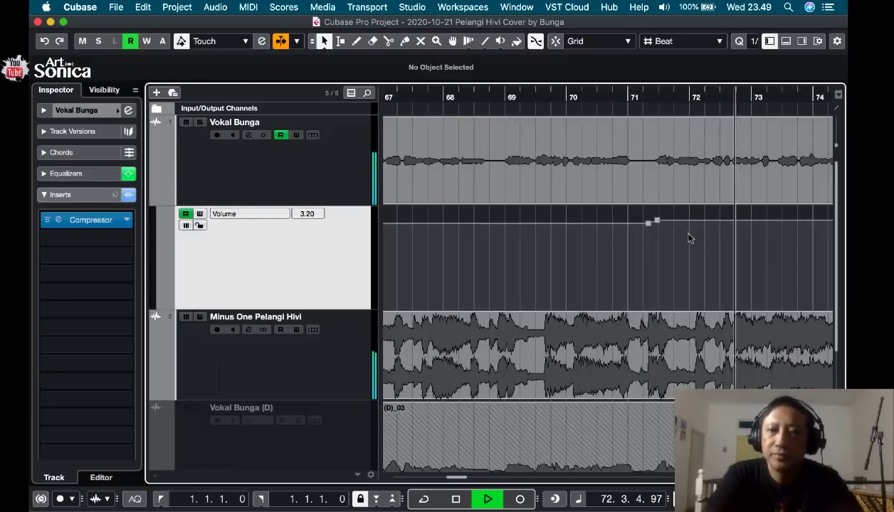
drag(656, 221, 656, 219)
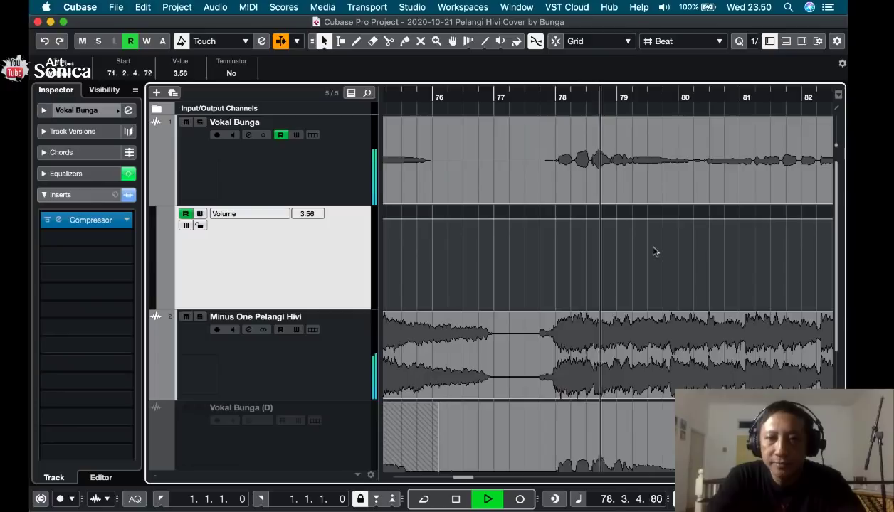
Add two volume points on Vokal Bunga in bar 77, lower the second to 2.43 and audition the vocal entry at bar 78.
click(501, 97)
key(space)
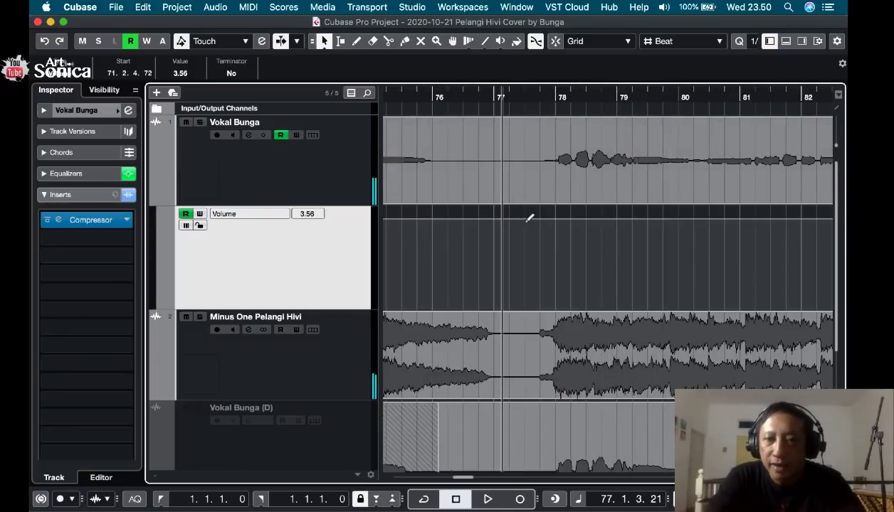
click(525, 219)
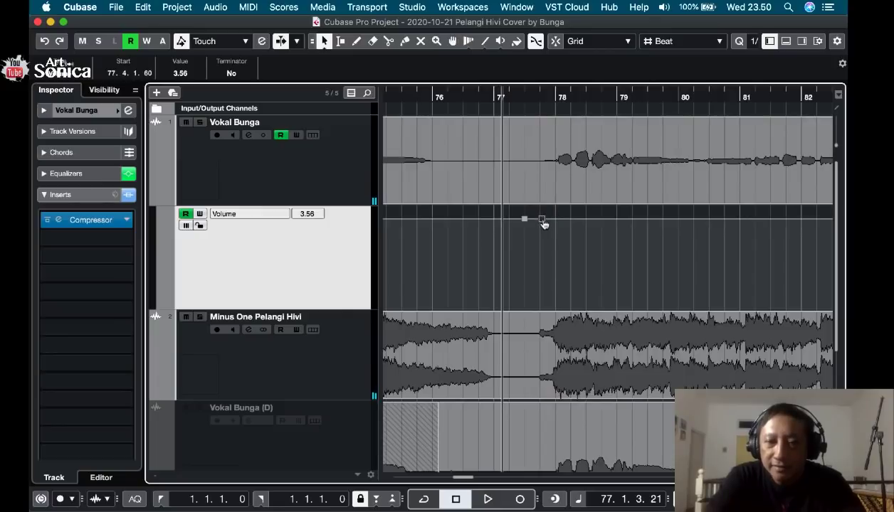
drag(543, 224, 545, 226)
key(space)
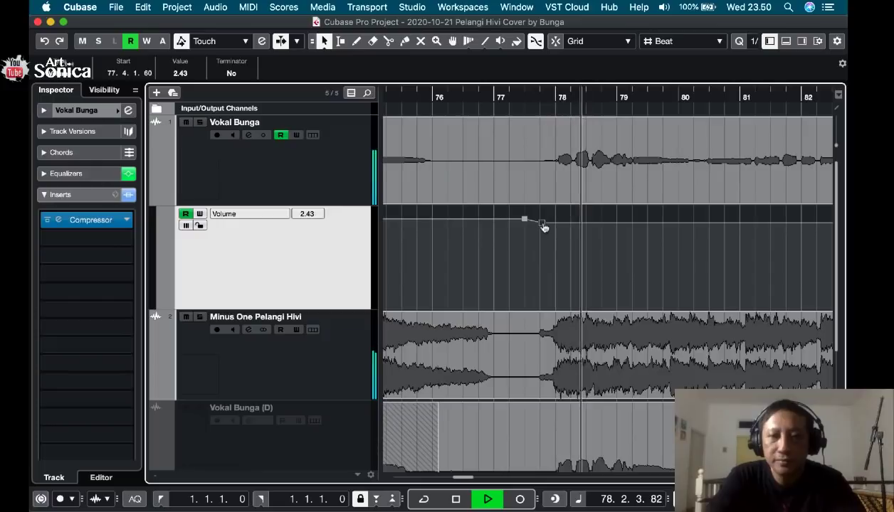
key(f)
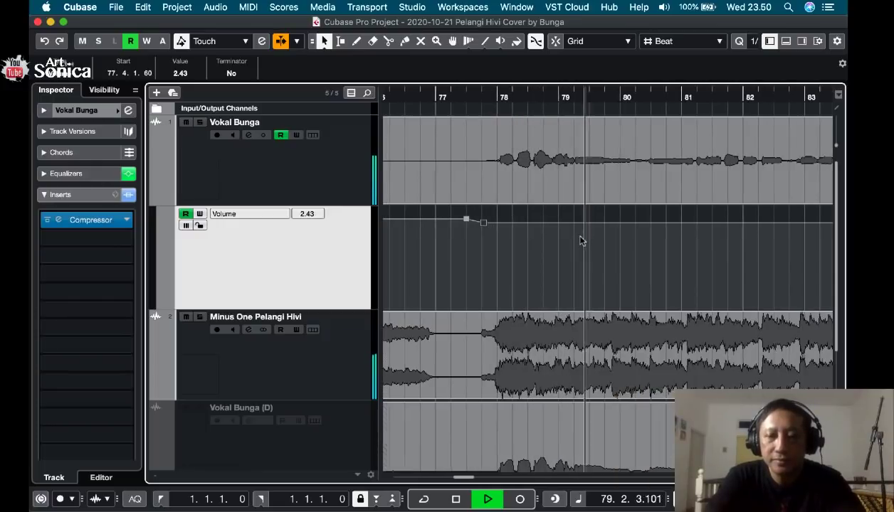
Stop playback and replay the vocal entry at bar 78 from the end of bar 77.
key(space)
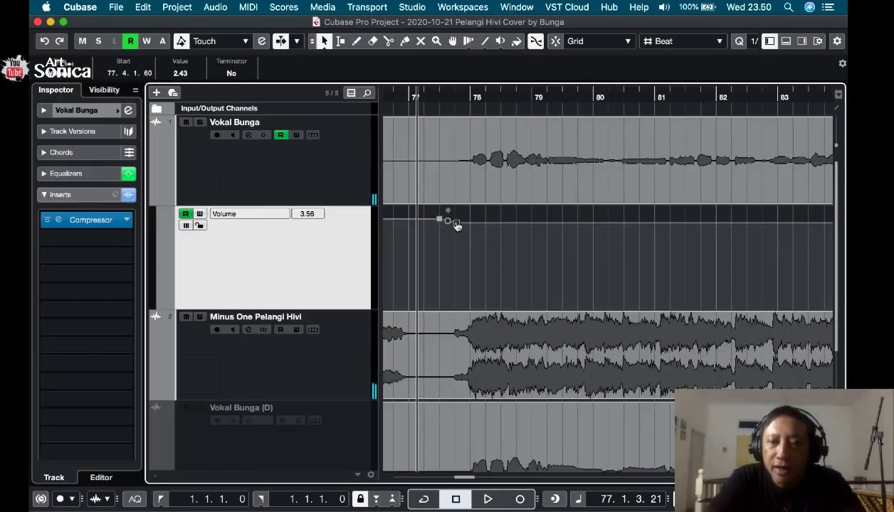
click(458, 98)
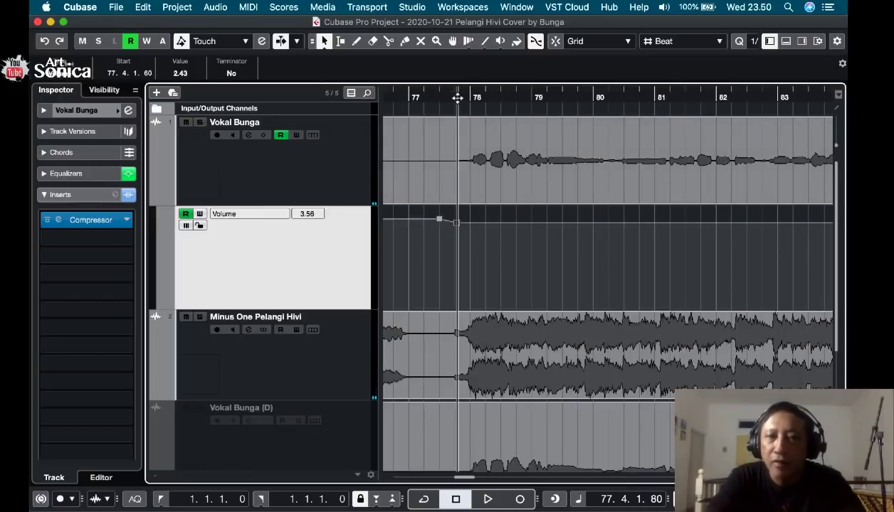
key(space)
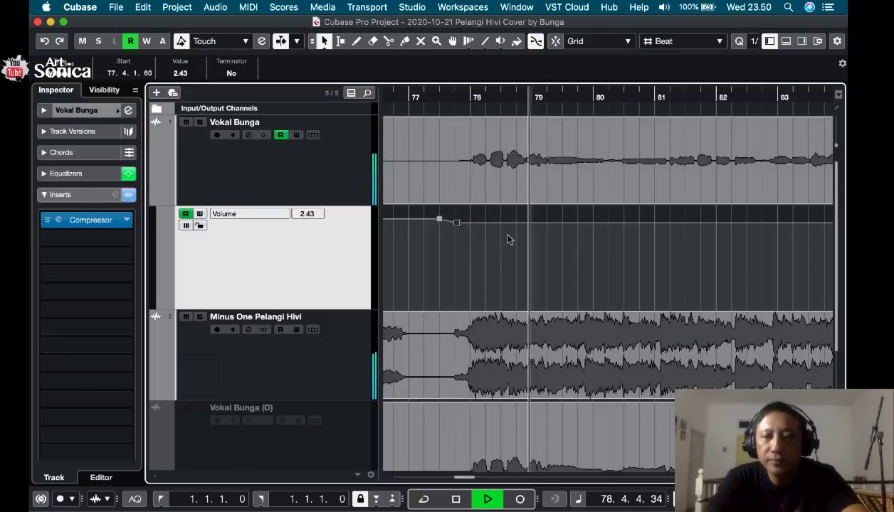
Audition the vocal against the backing track from around bar 92, then from around bar 90.
key(g)
key(g)
key(g)
key(g)
key(g)
key(g)
key(g)
key(g)
key(g)
key(g)
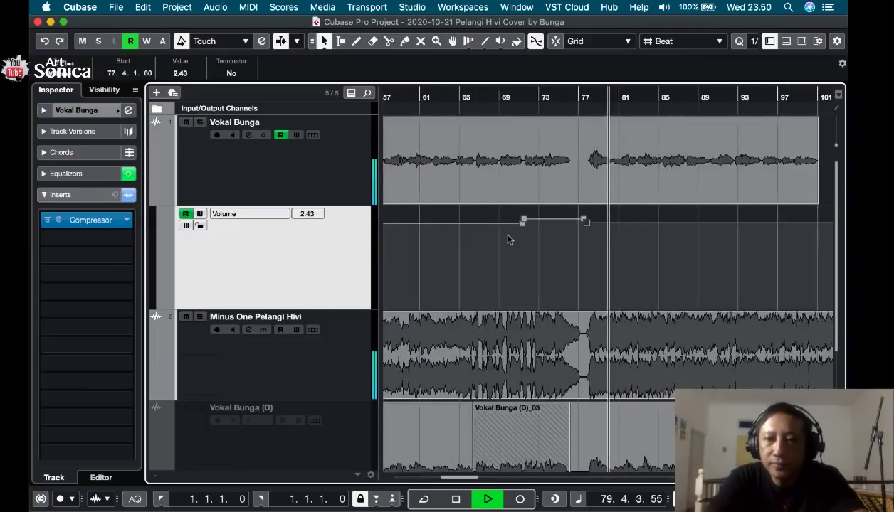
key(space)
click(696, 95)
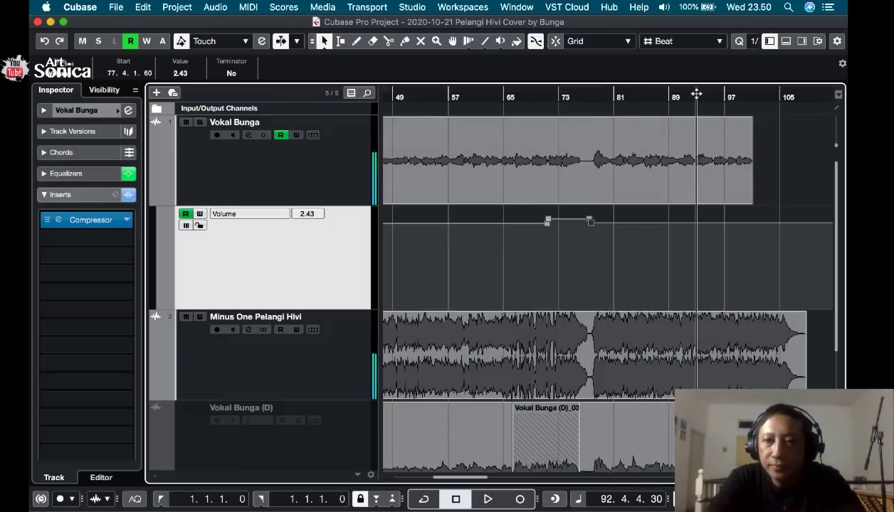
click(701, 118)
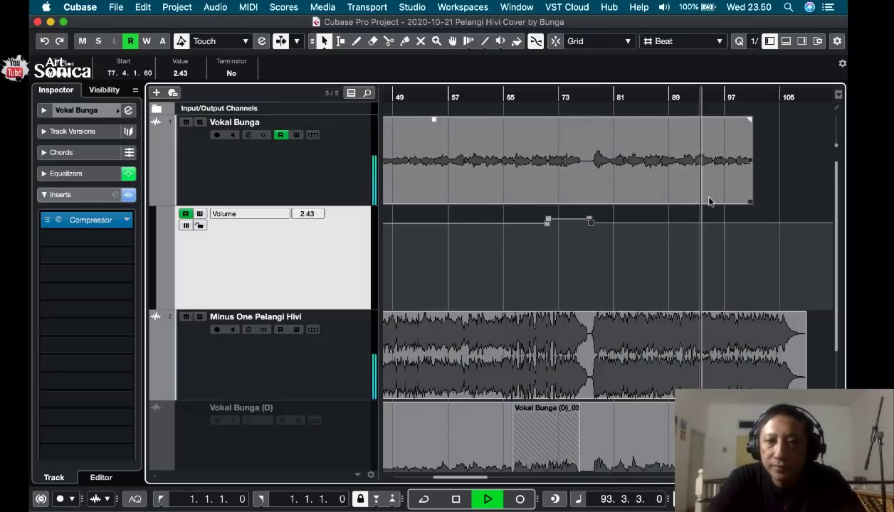
drag(698, 97, 679, 94)
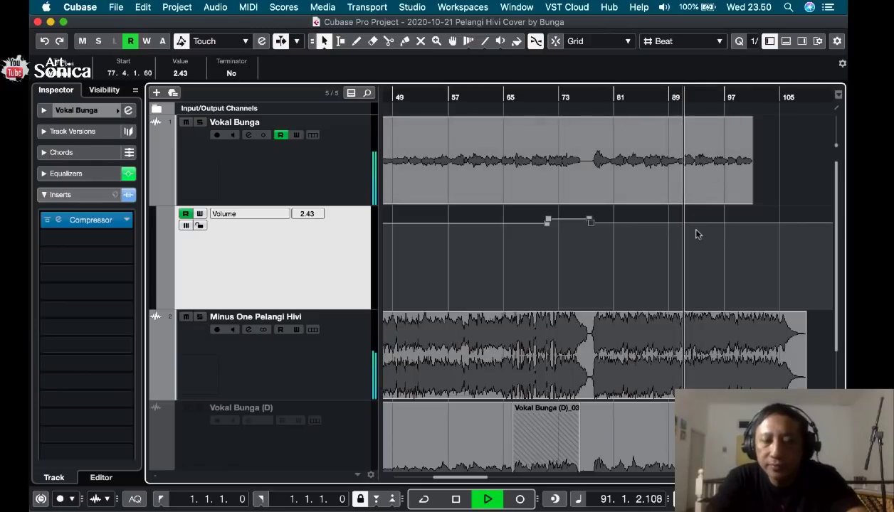
Add two volume points on Vokal Bunga early in bar 93, raise the second to 3.39 and audition the change.
key(h)
key(h)
key(h)
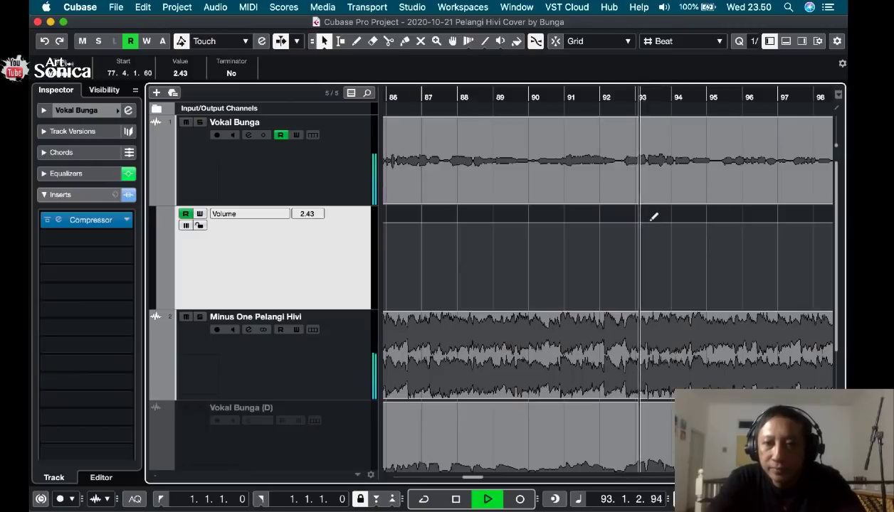
key(space)
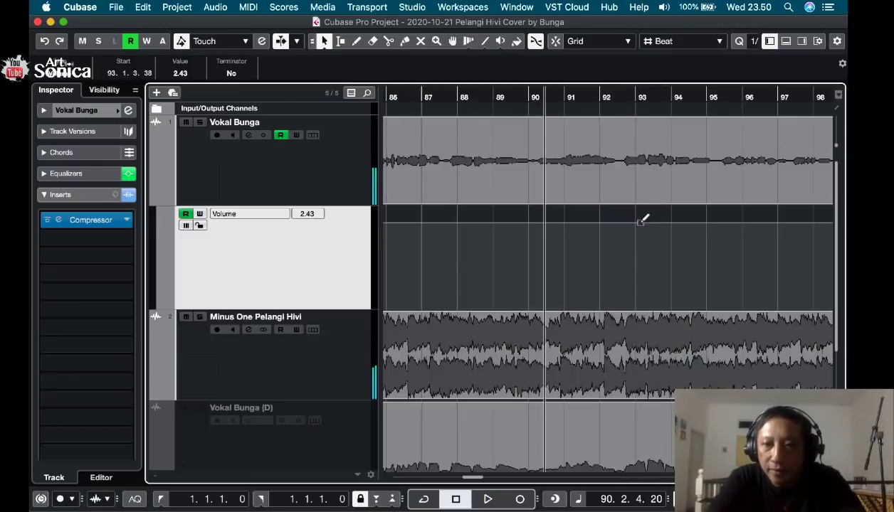
drag(648, 226, 649, 220)
key(space)
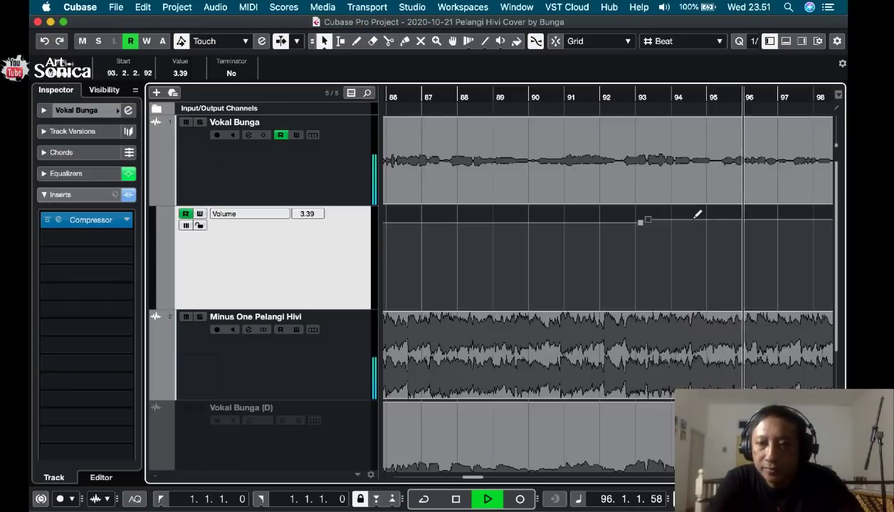
Add two volume points on Vokal Bunga in bar 94, raise the second to 3.91 and audition from bar 94 through the vocal's end.
click(699, 221)
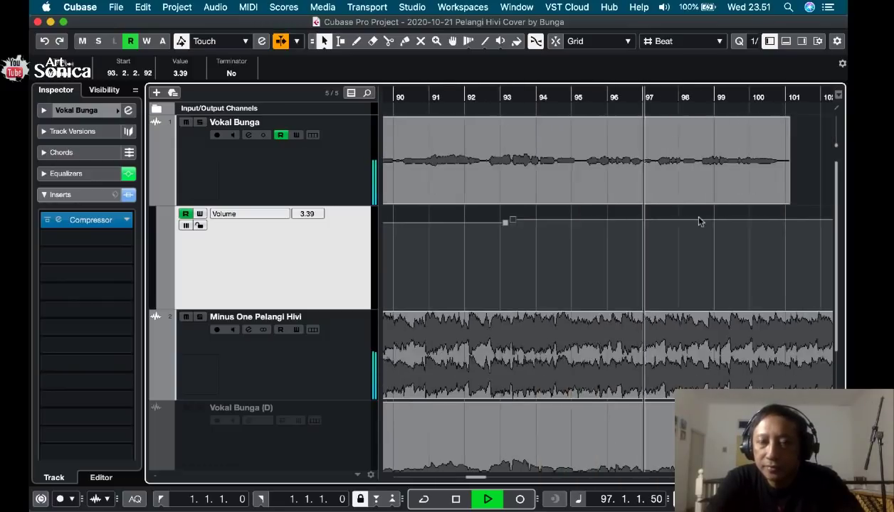
scroll(697, 220, left, 3)
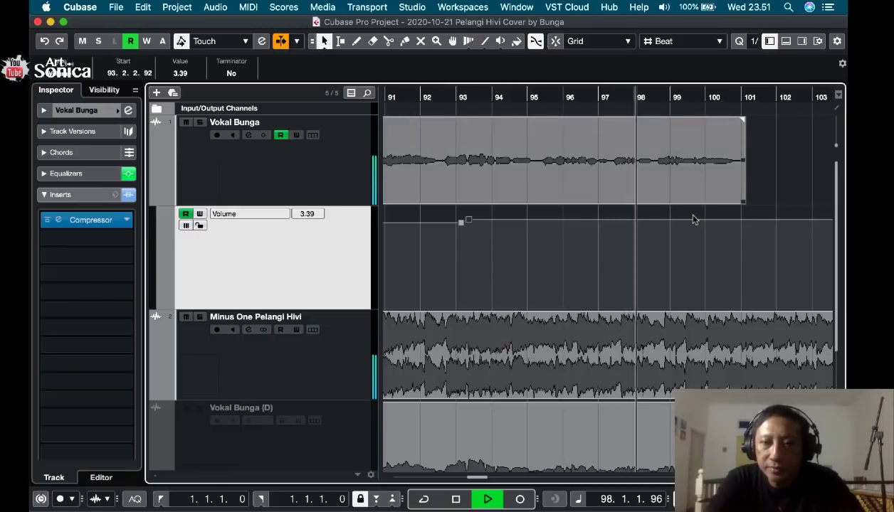
key(space)
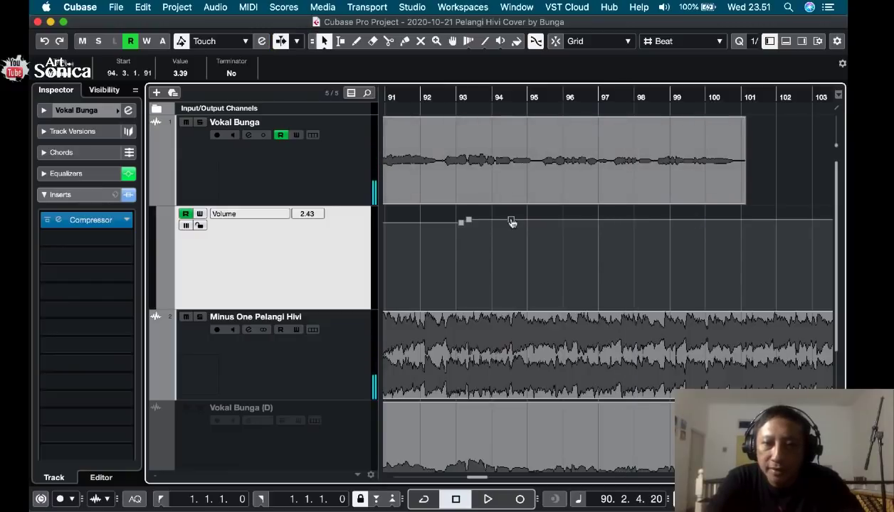
drag(520, 224, 520, 221)
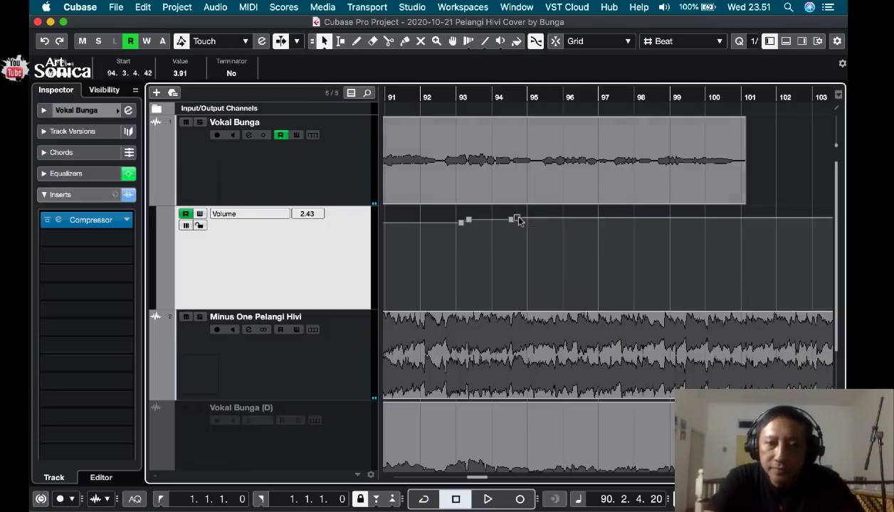
double_click(494, 95)
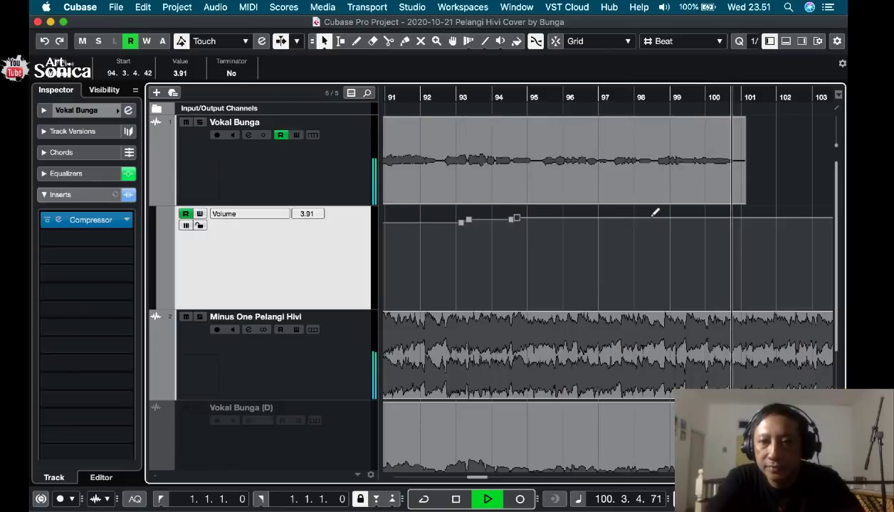
key(space)
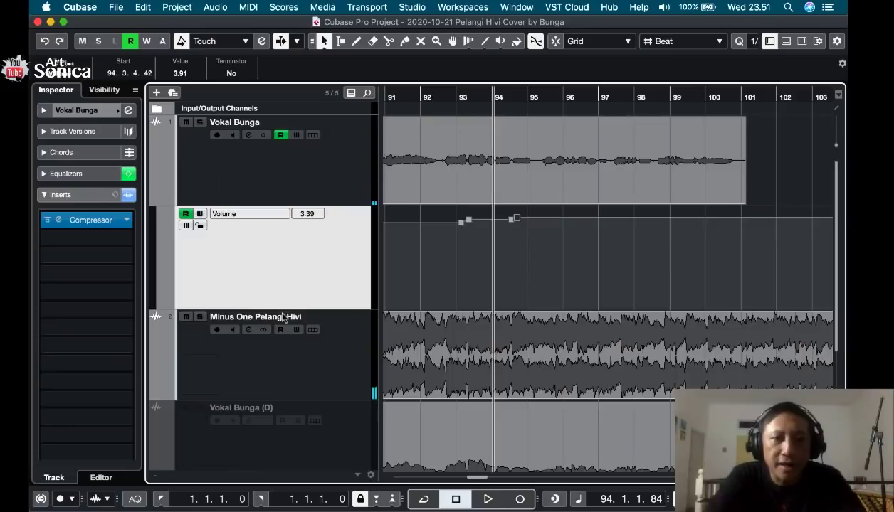
Compare the channel volume settings of the Minus One Pelangi Hivi and Vokal Bunga tracks.
click(269, 183)
click(273, 265)
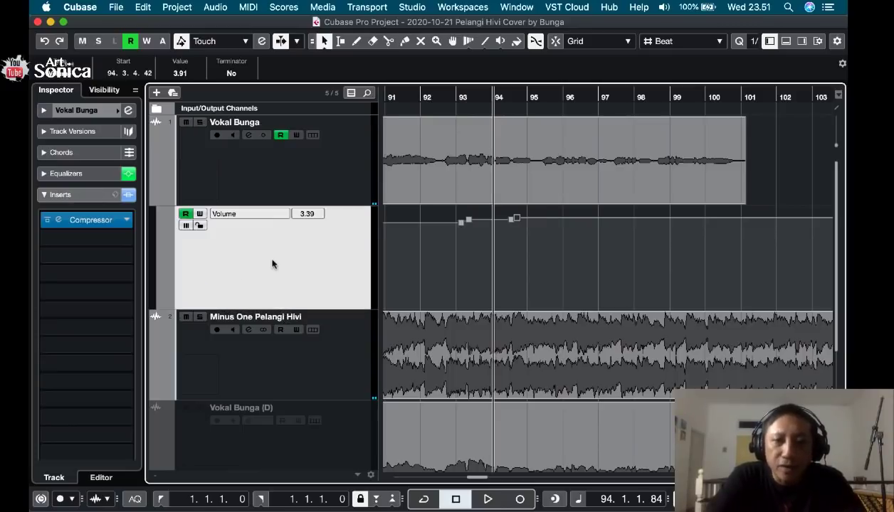
click(311, 354)
click(87, 112)
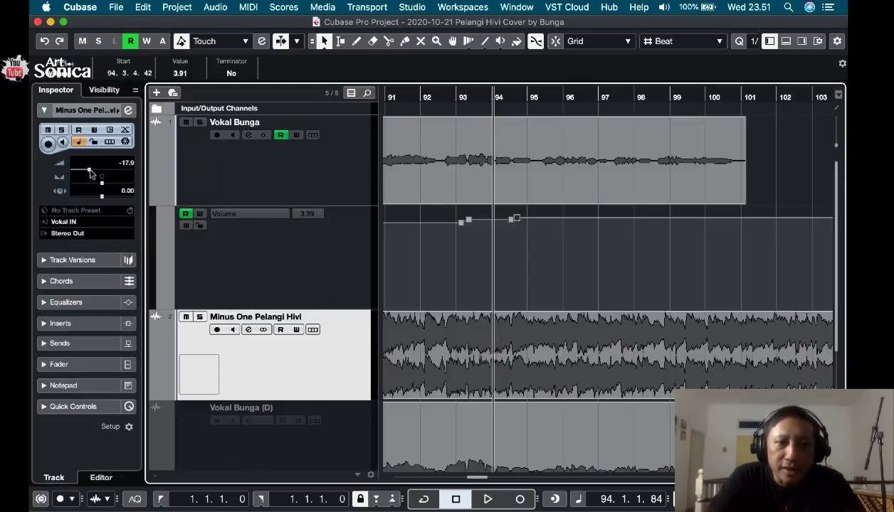
click(281, 181)
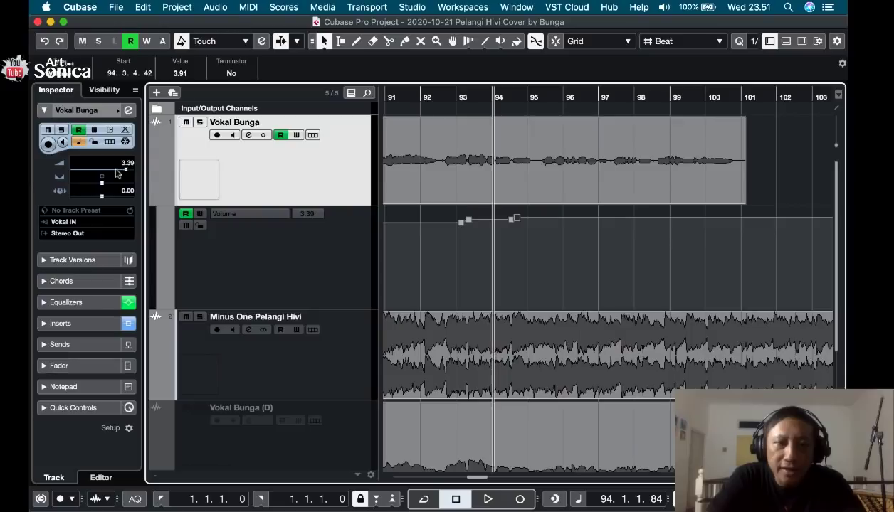
click(309, 355)
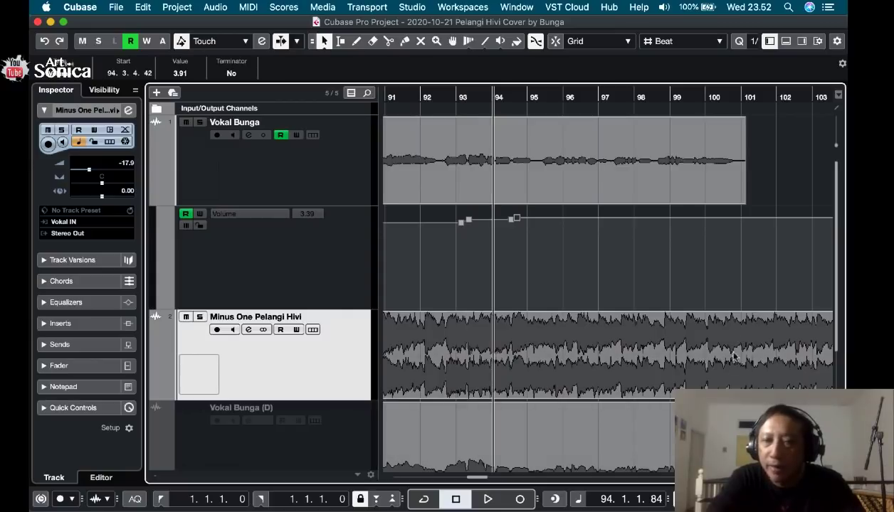
click(312, 187)
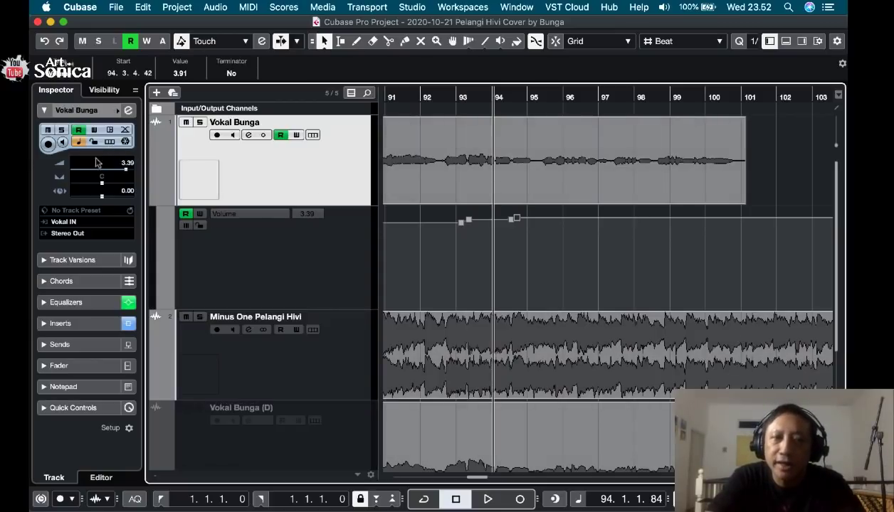
click(341, 329)
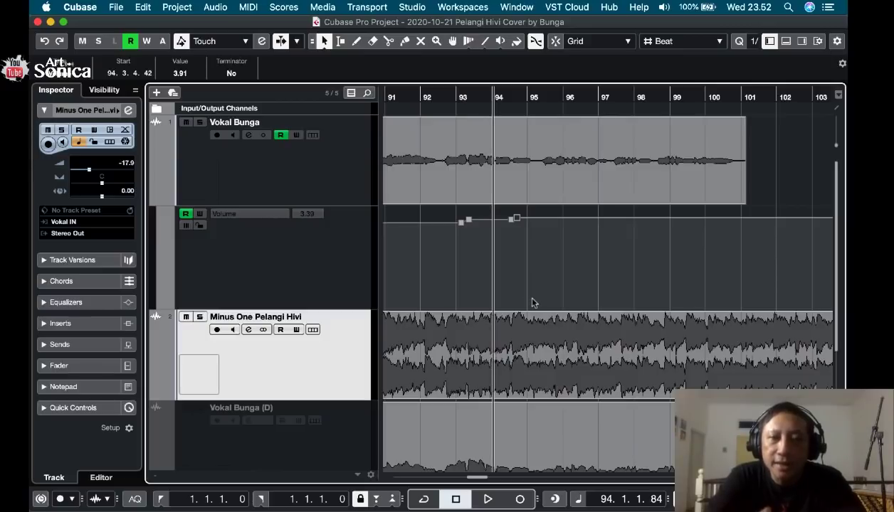
click(242, 182)
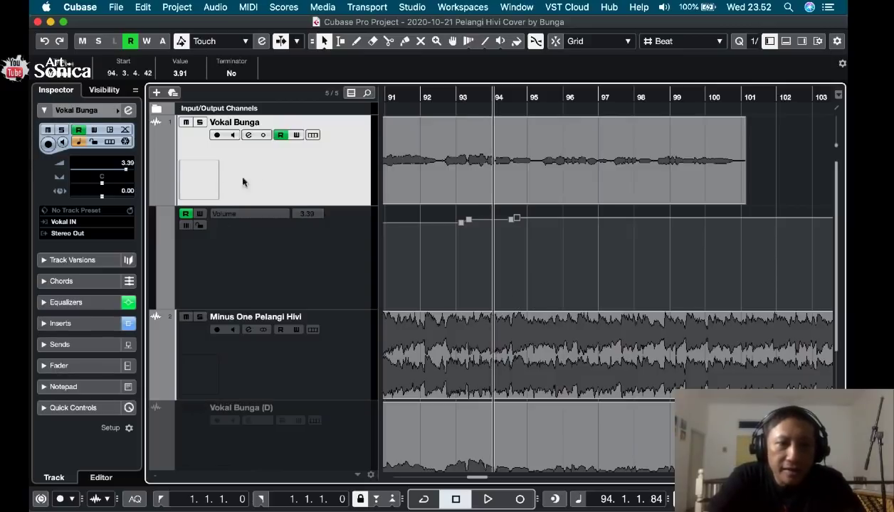
Check the inserts on Vokal Bunga, collapse them again and hide the track's volume automation lane.
click(96, 322)
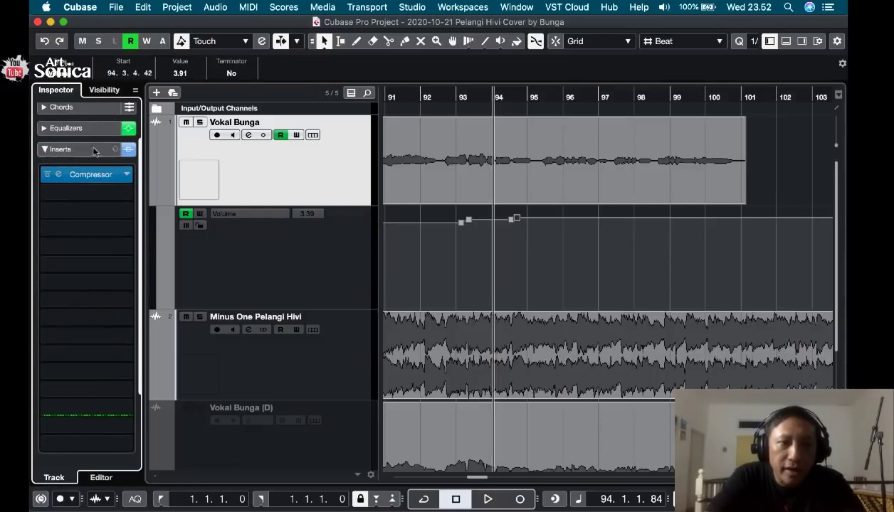
click(46, 149)
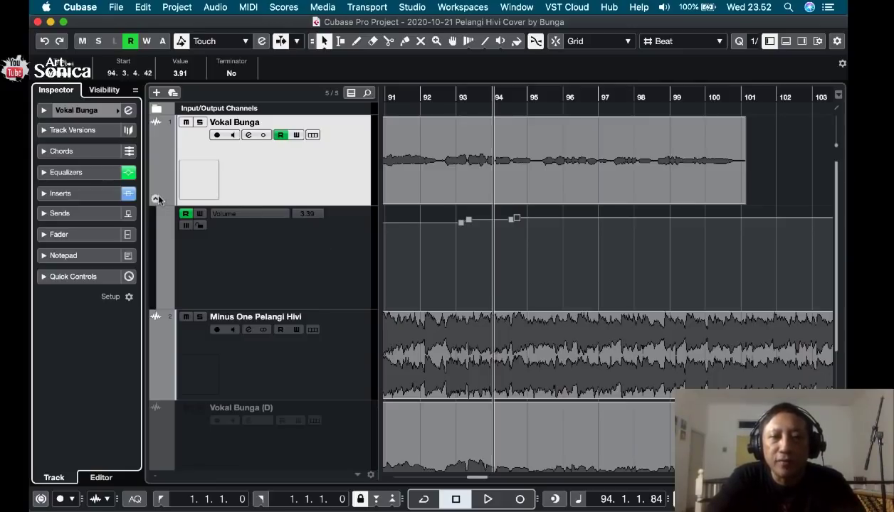
click(155, 199)
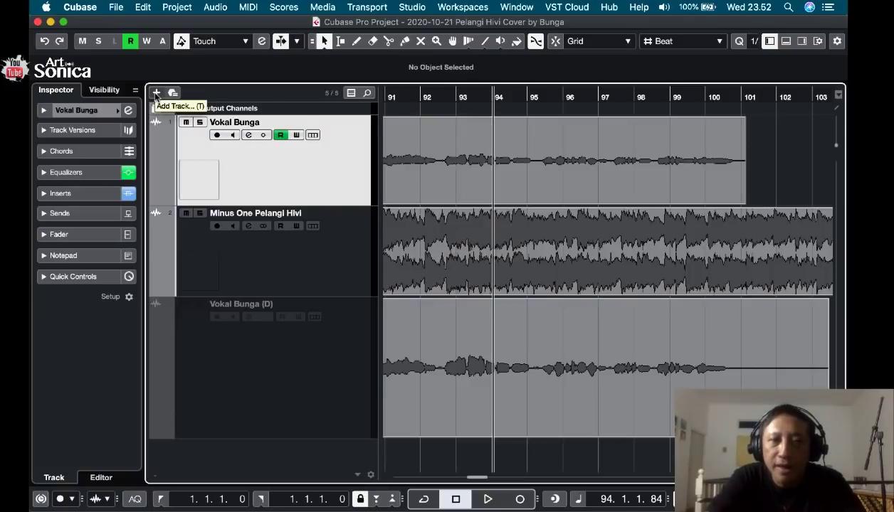
Start adding an effect track and search its effect list for "reverb".
click(156, 93)
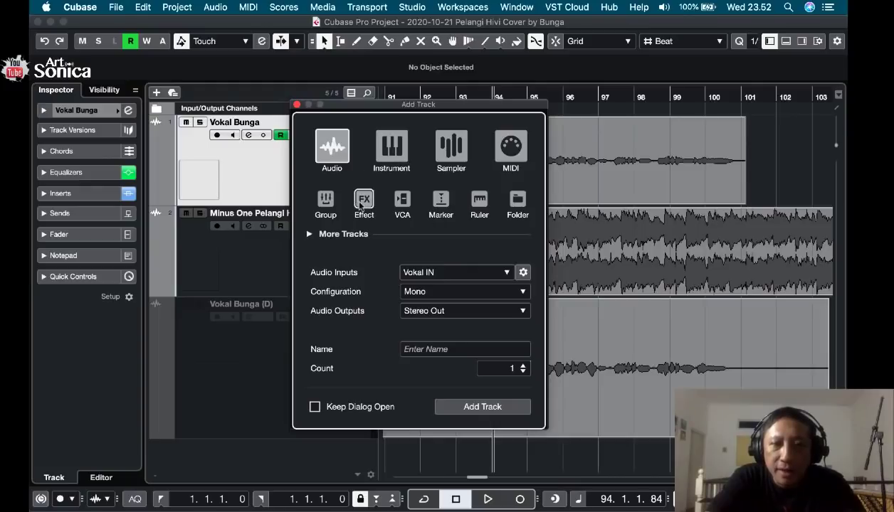
click(363, 204)
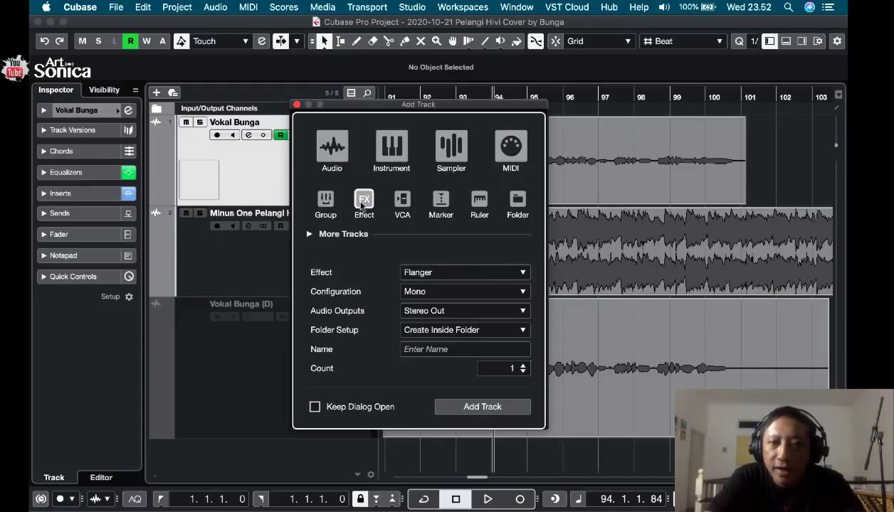
click(514, 270)
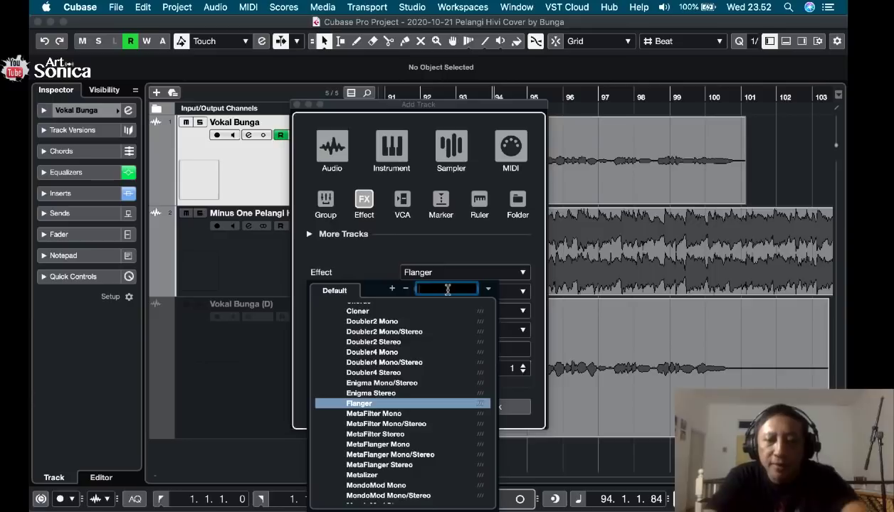
text(rev)
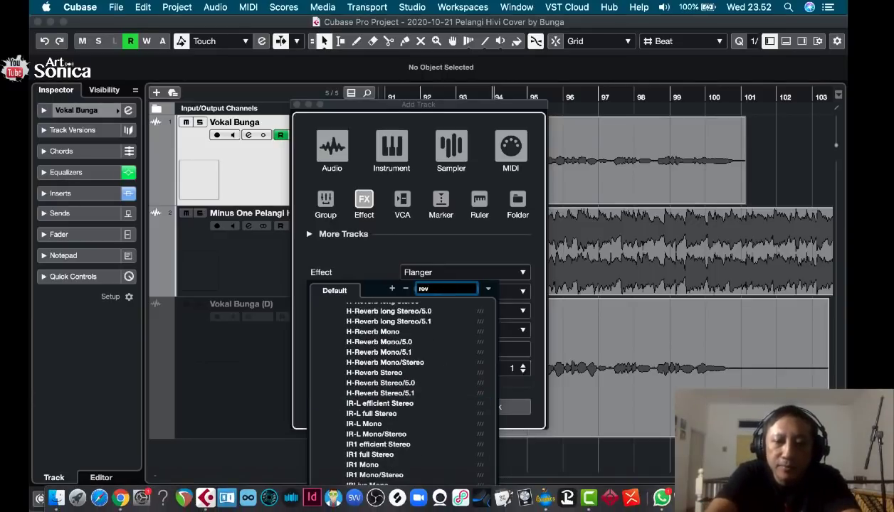
text(erb)
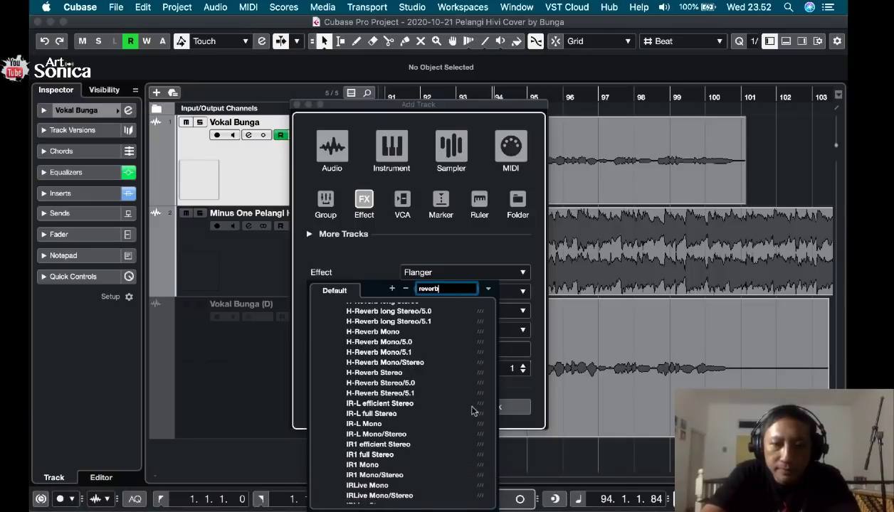
Look through the reverb plug-ins and choose RoomWorks as the new track's effect.
scroll(436, 400, up, 5)
scroll(436, 400, up, 4)
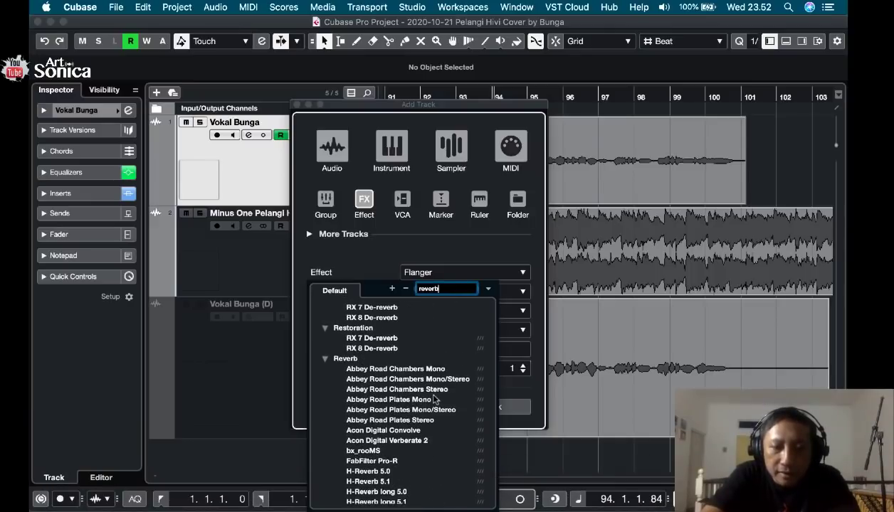
scroll(436, 400, up, 2)
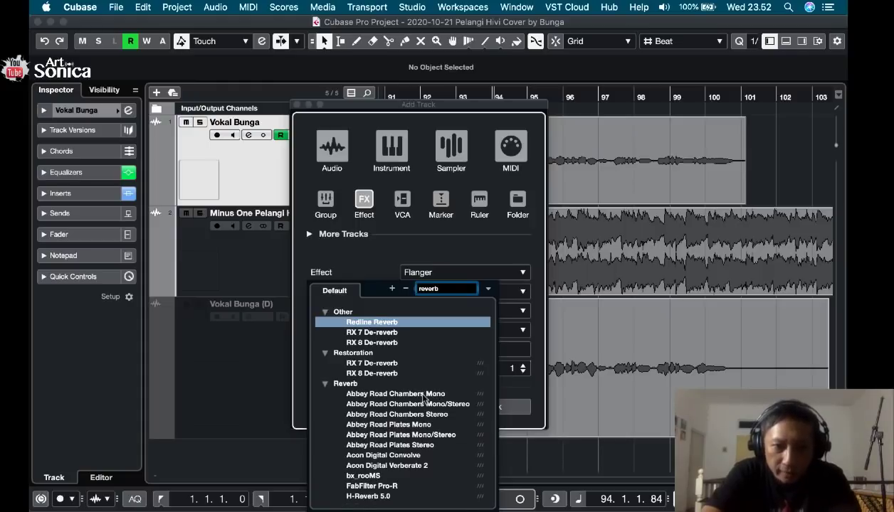
scroll(424, 397, down, 10)
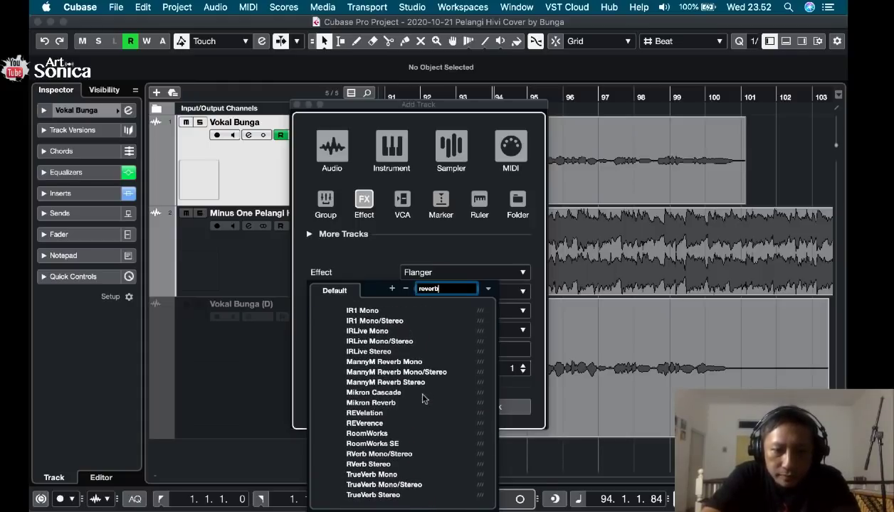
scroll(423, 399, up, 10)
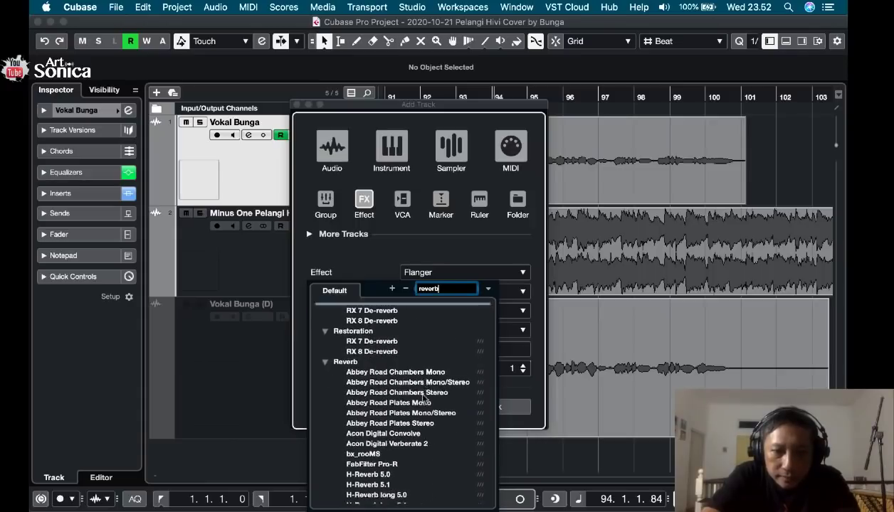
scroll(423, 399, up, 1)
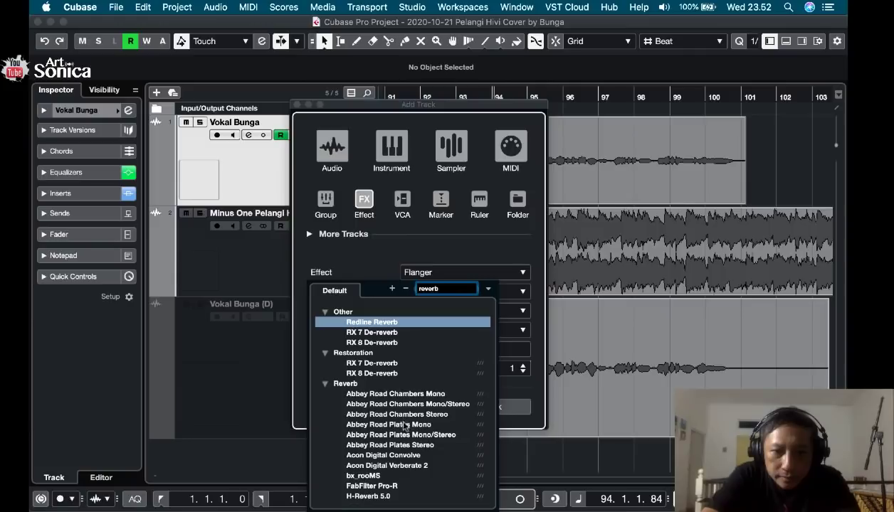
scroll(403, 426, down, 5)
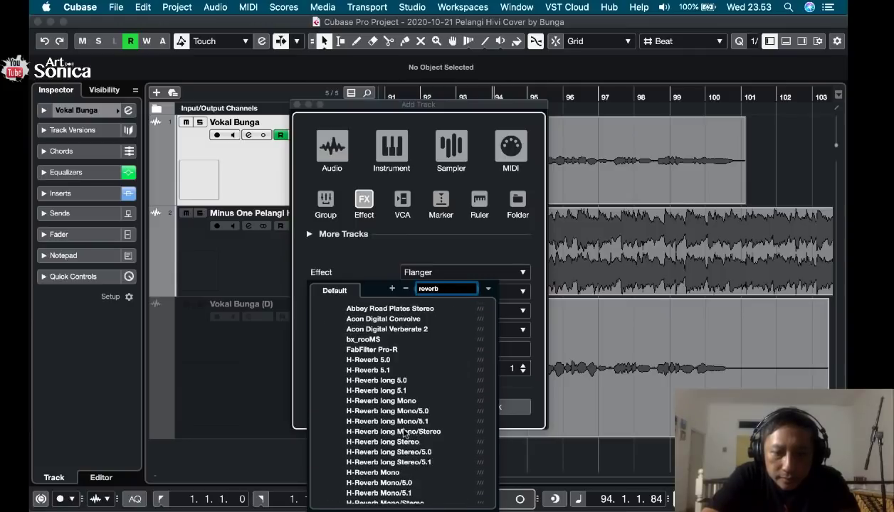
scroll(404, 432, down, 6)
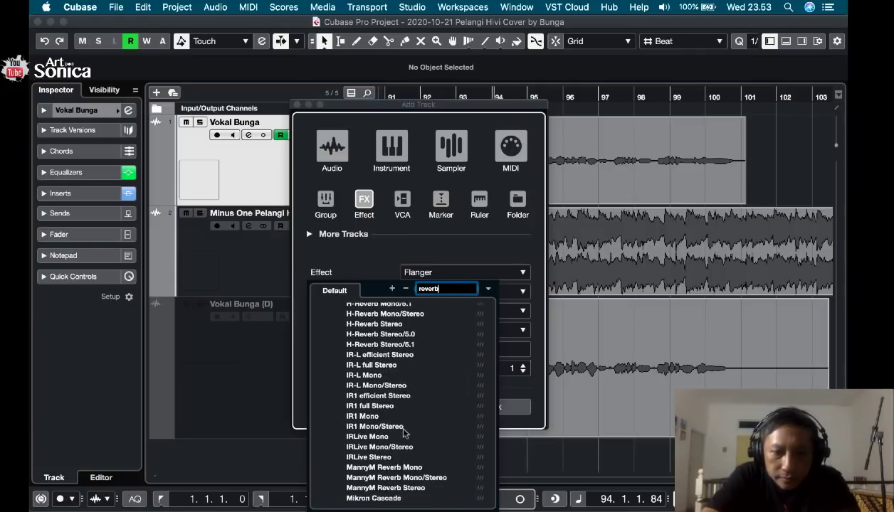
scroll(403, 431, down, 5)
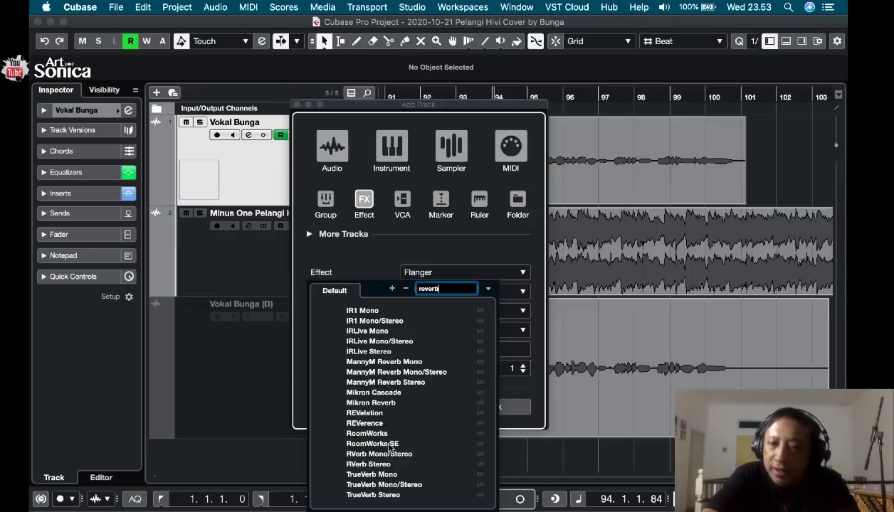
click(365, 434)
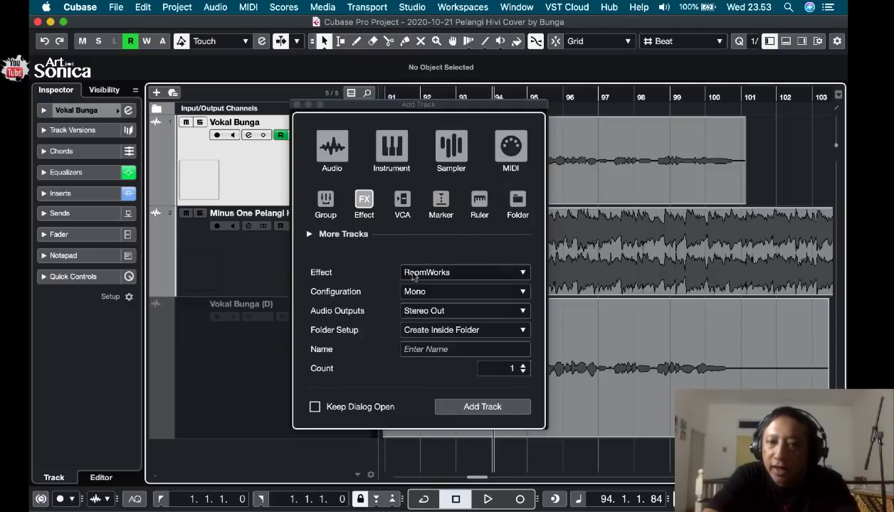
Set the effect track's configuration to Stereo and add it with Stereo Out as output, inside a folder.
click(516, 291)
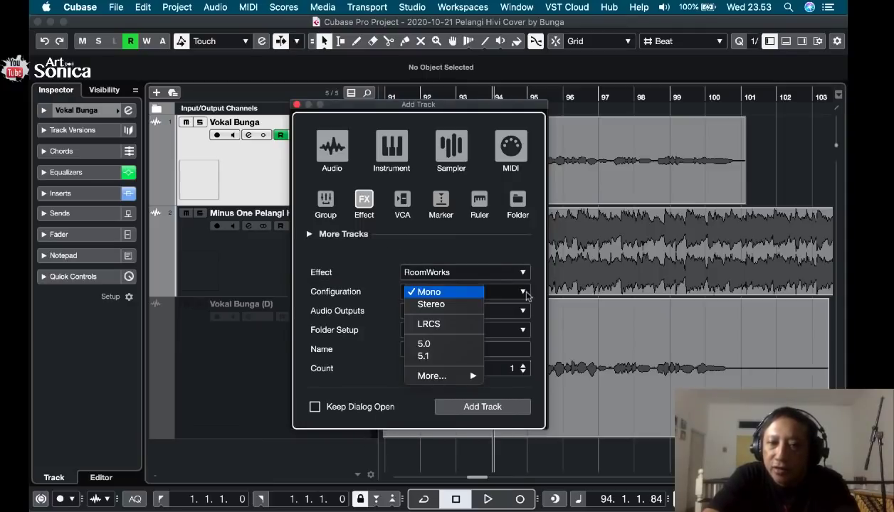
click(472, 305)
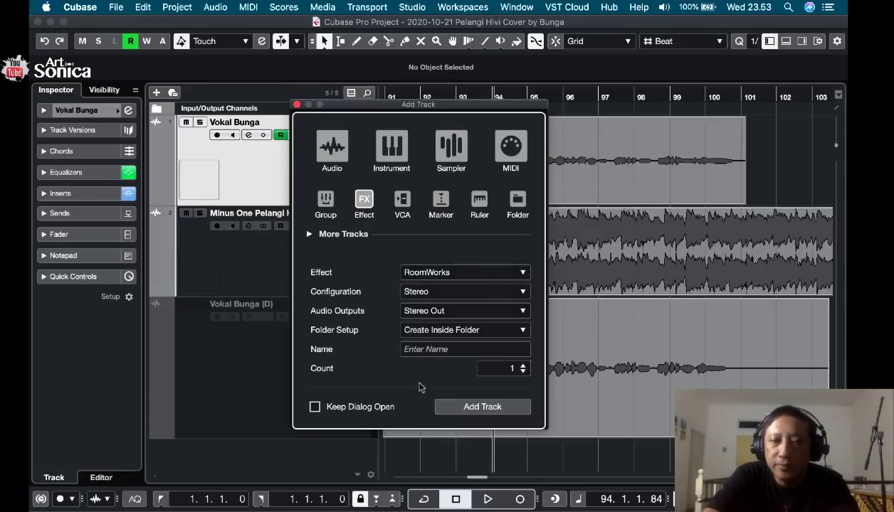
click(480, 409)
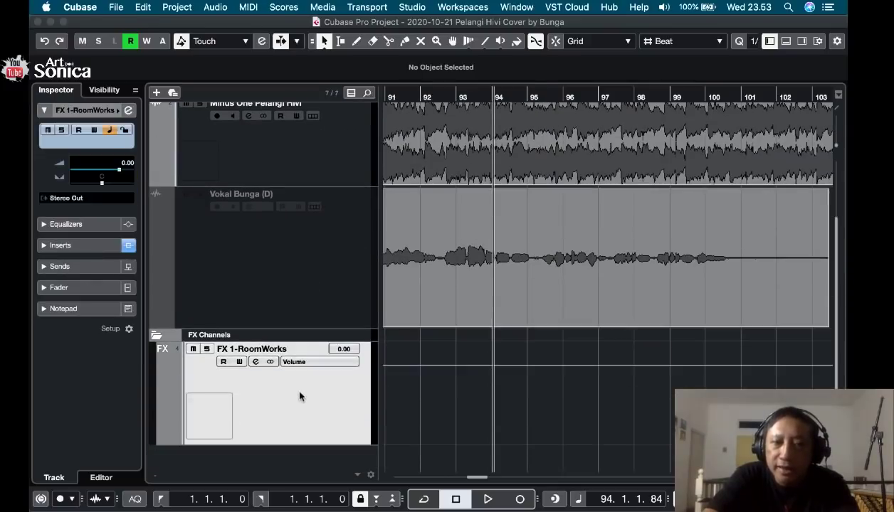
scroll(352, 312, up, 5)
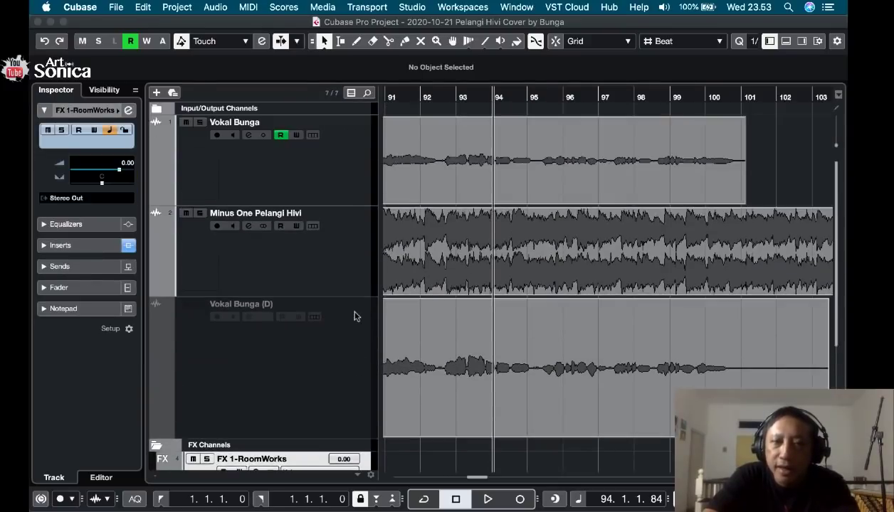
click(327, 171)
scroll(347, 315, down, 2)
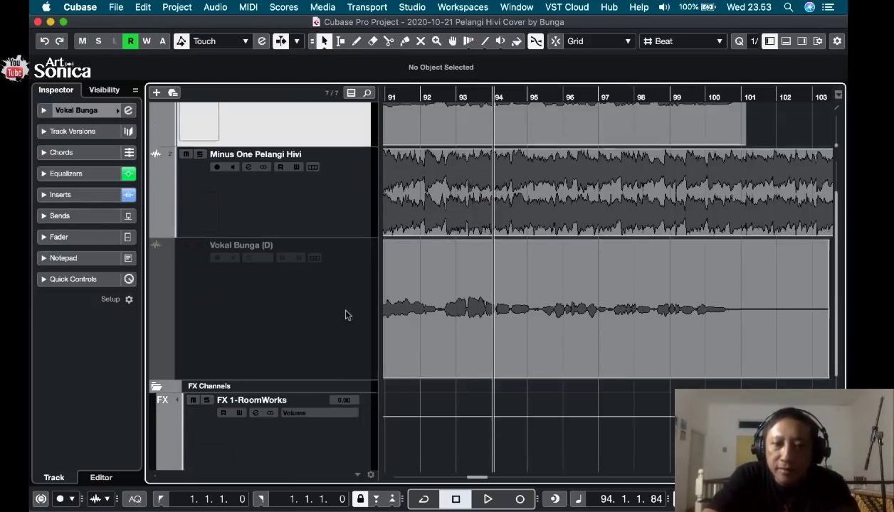
scroll(347, 314, down, 1)
scroll(320, 407, up, 2)
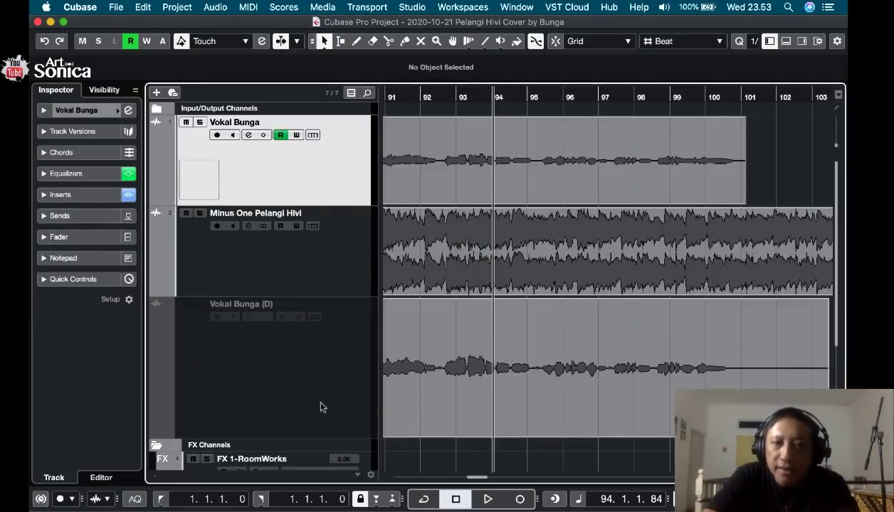
click(336, 268)
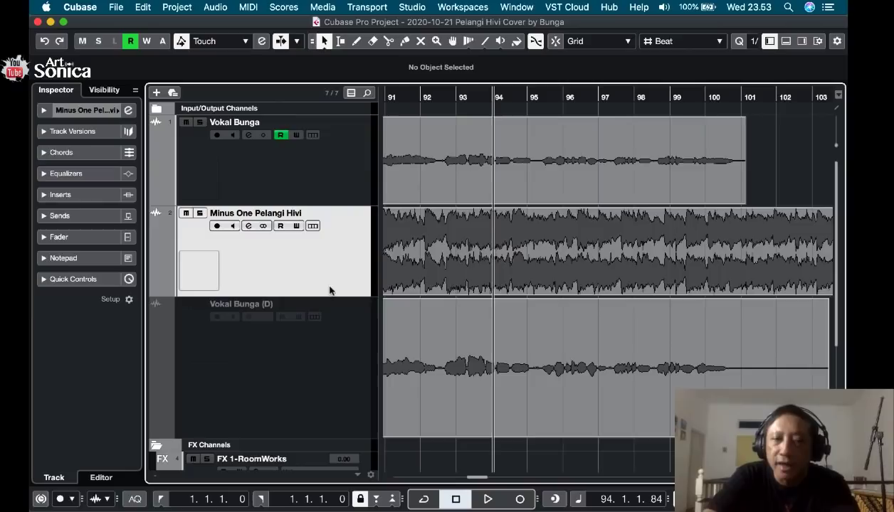
scroll(332, 285, down, 3)
scroll(331, 289, up, 3)
Solo the Vokal Bunga track and enable Solo Defeat on the RoomWorks effect track.
click(332, 179)
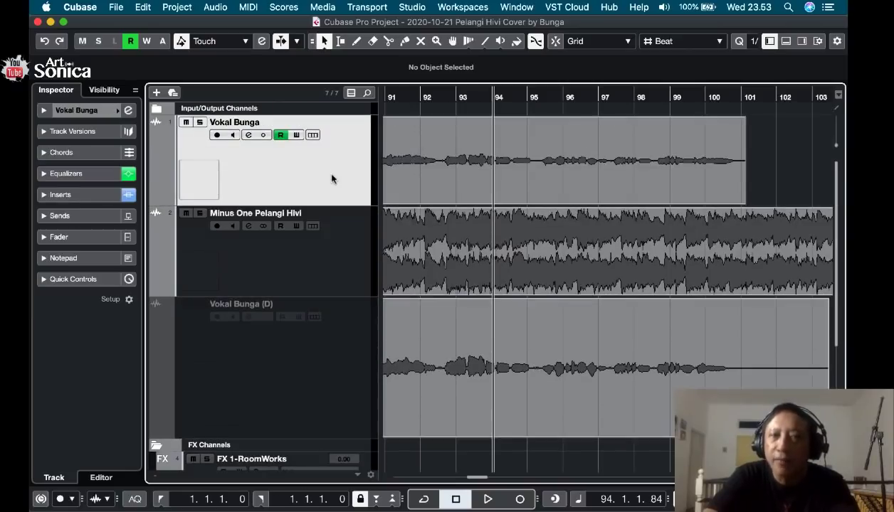
click(200, 122)
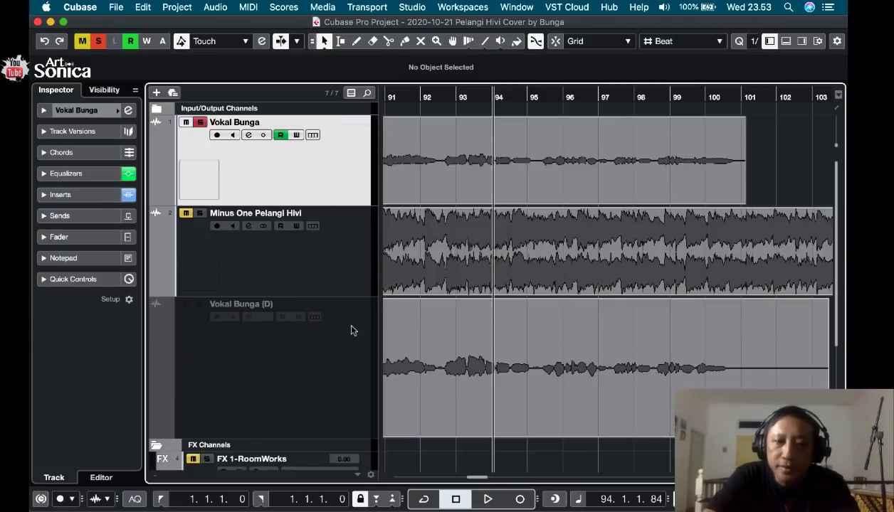
scroll(351, 328, down, 3)
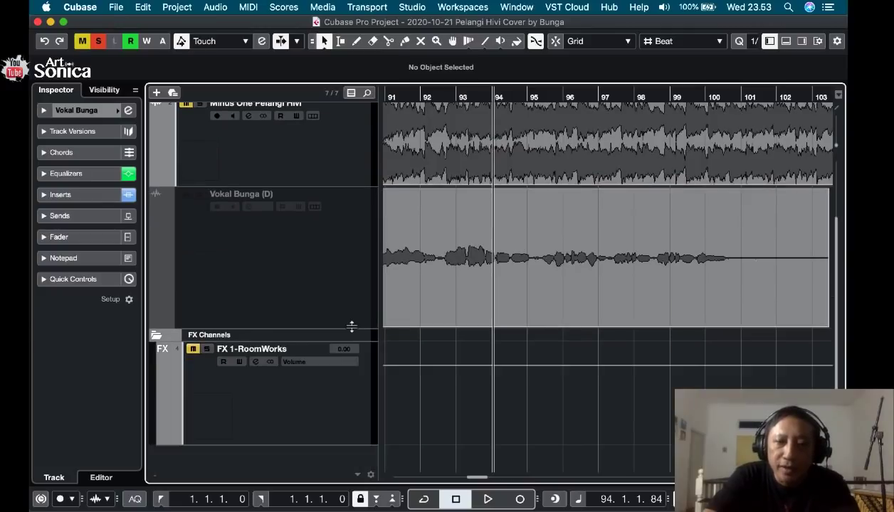
click(207, 350)
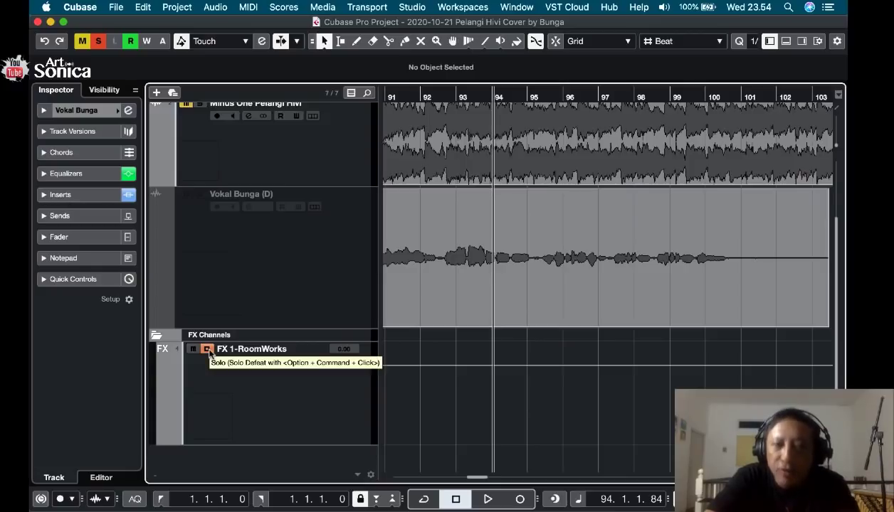
Toggle the solo on Vokal Bunga and check how the RoomWorks effect track's mute and solo states respond.
scroll(209, 354, up, 3)
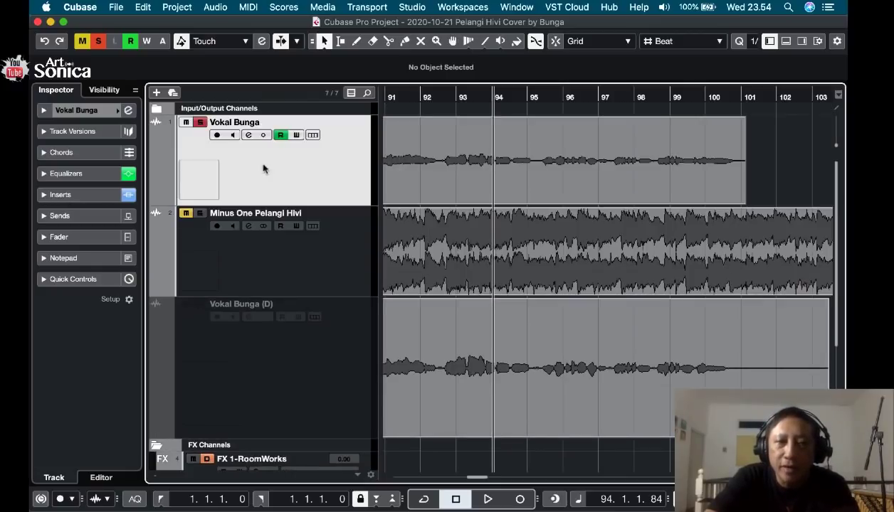
click(200, 124)
click(200, 124)
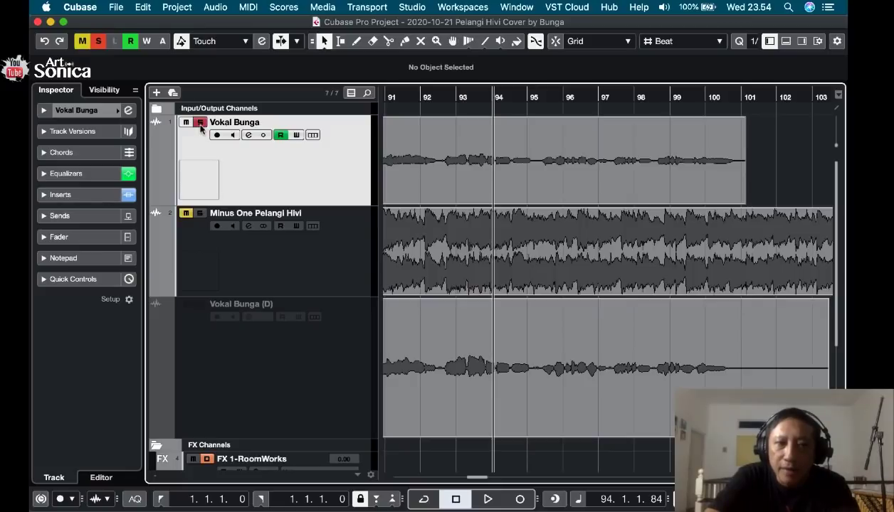
click(200, 124)
click(200, 124)
scroll(252, 258, down, 3)
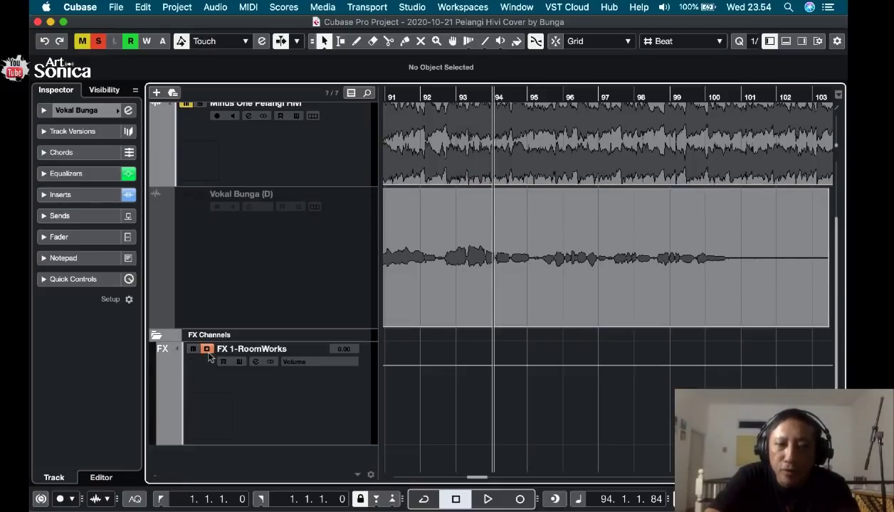
scroll(210, 355, up, 3)
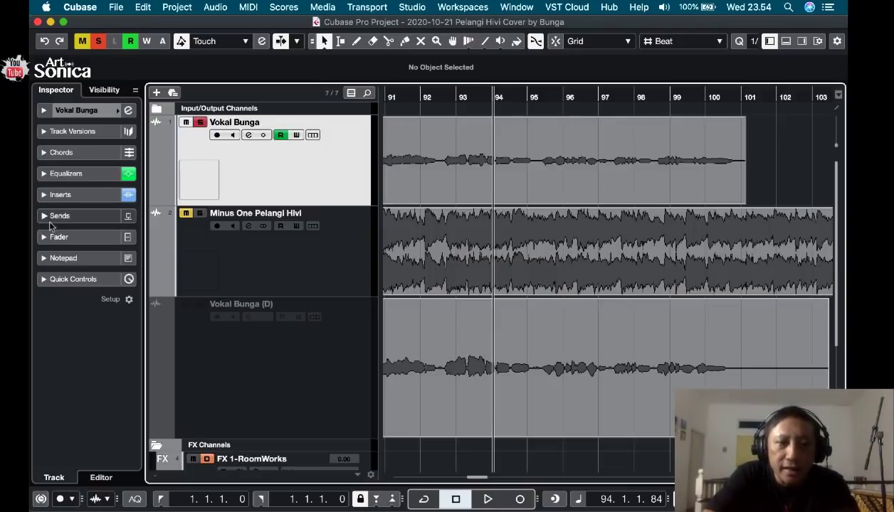
Route the first send of Vokal Bunga to FX 1-RoomWorks and activate that send.
click(50, 198)
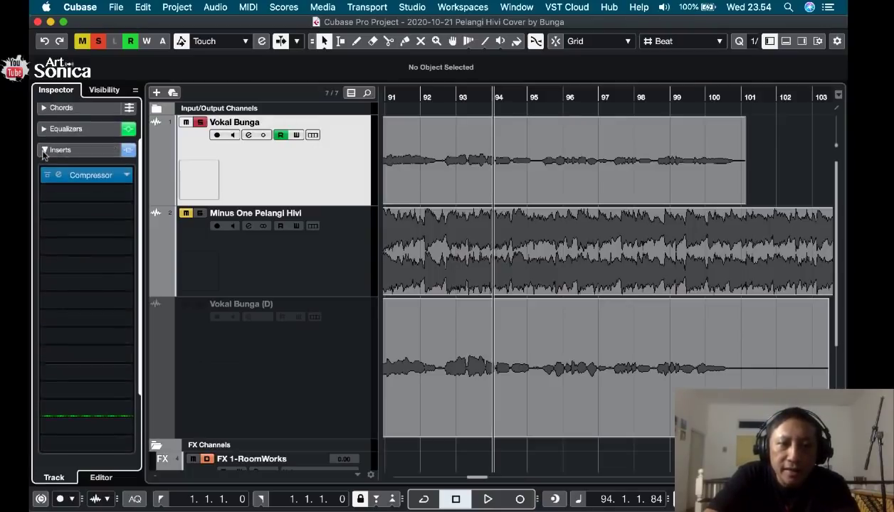
click(44, 151)
click(43, 214)
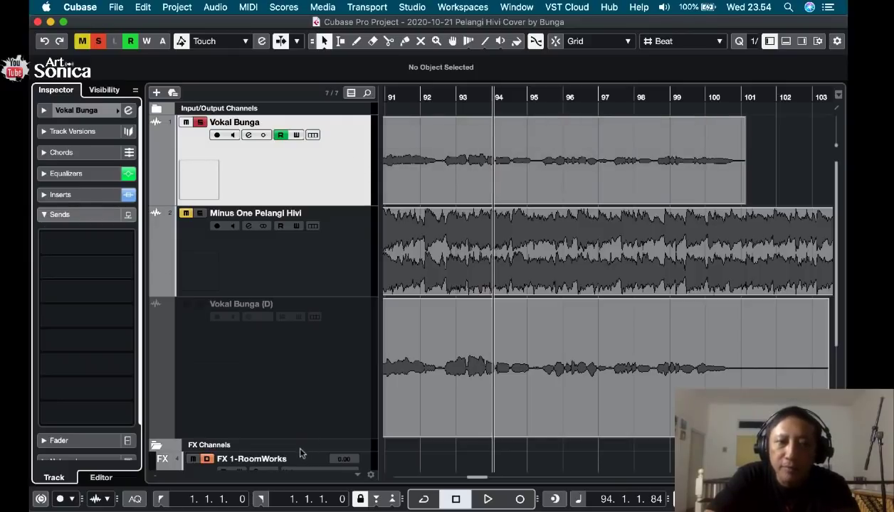
click(127, 245)
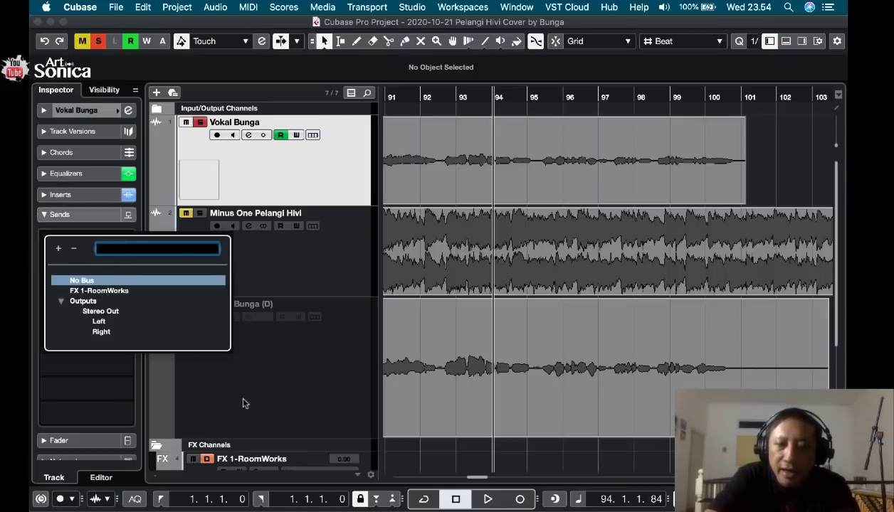
click(128, 290)
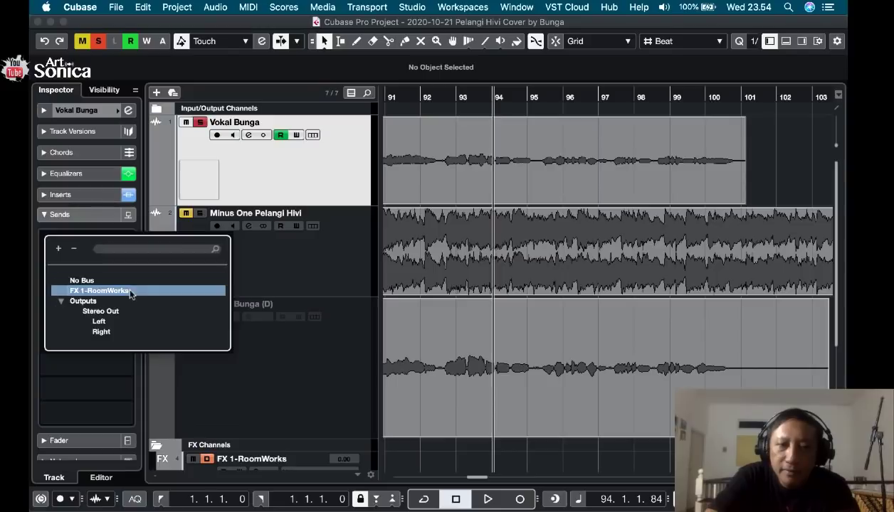
click(128, 290)
click(89, 268)
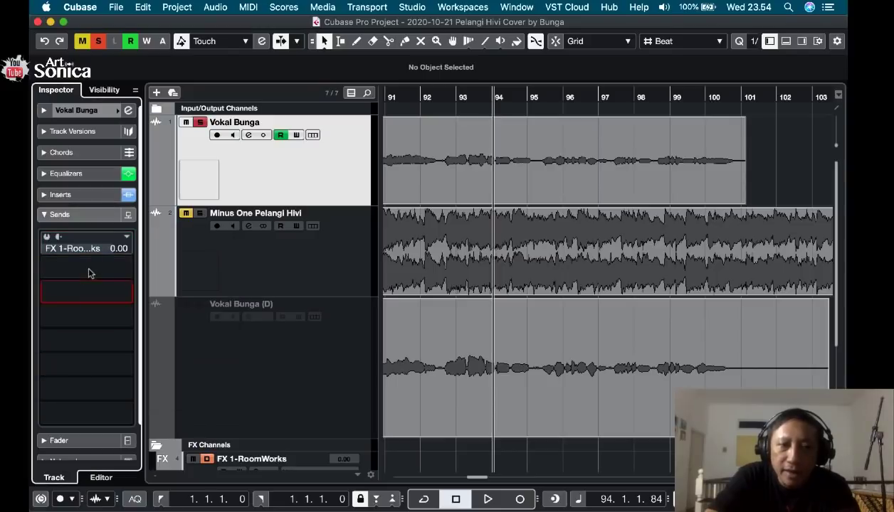
click(45, 238)
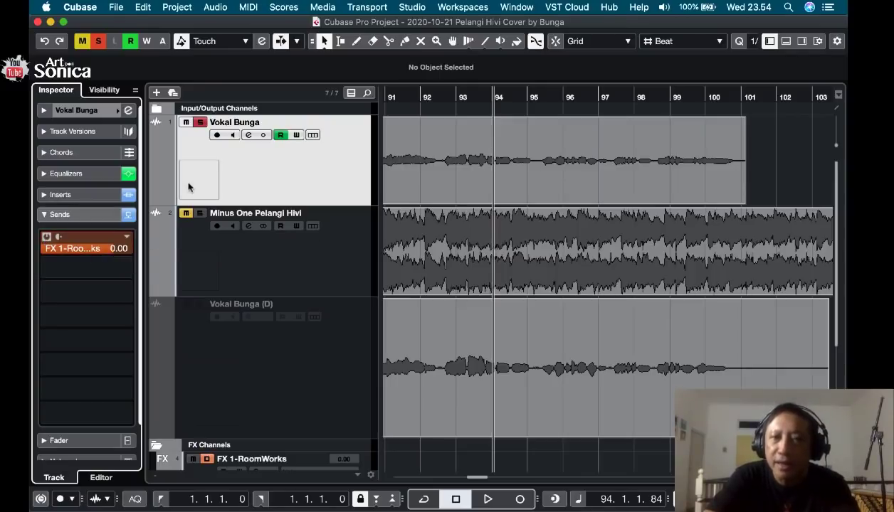
Play the vocal from the middle of bar 92, raise its RoomWorks send level to 6.02, and audition the reverb.
double_click(444, 99)
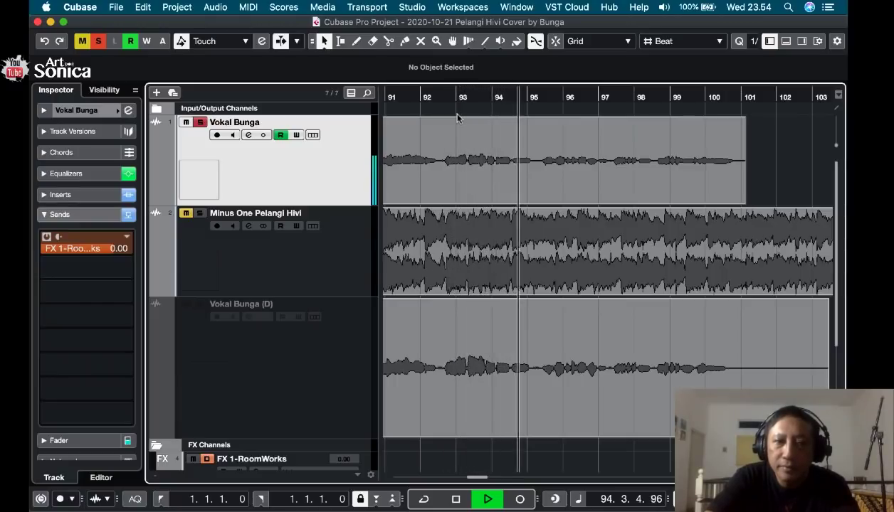
key(space)
click(112, 249)
drag(112, 250, 130, 254)
key(space)
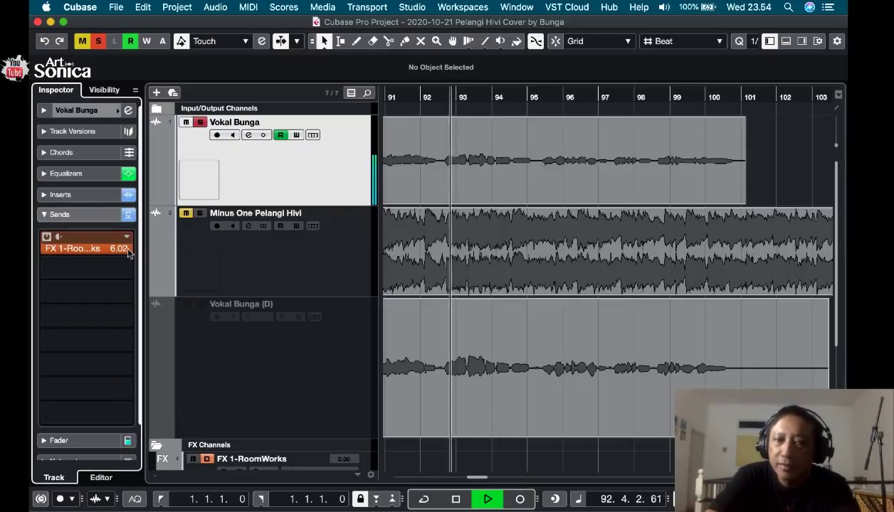
key(space)
Audition the Vokal Bunga track's RoomWorks send at -9.70, and set its final level to -8.19.
drag(126, 250, 63, 255)
key(space)
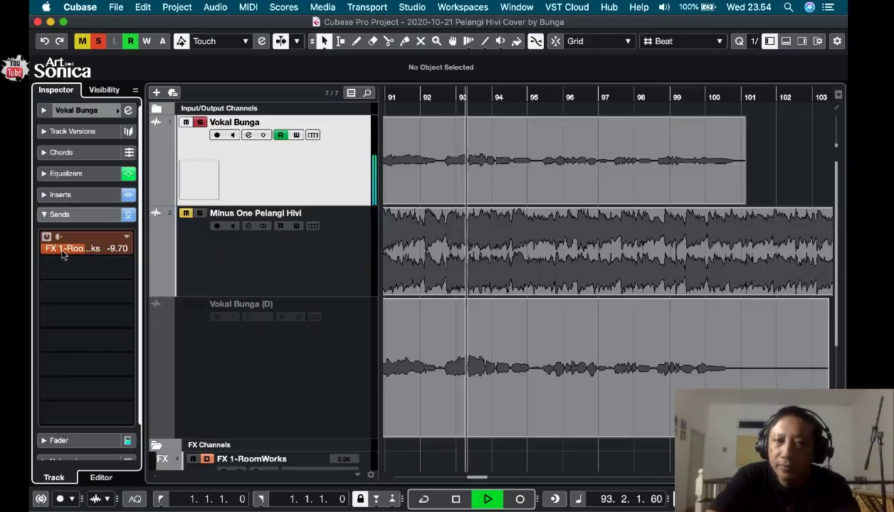
key(space)
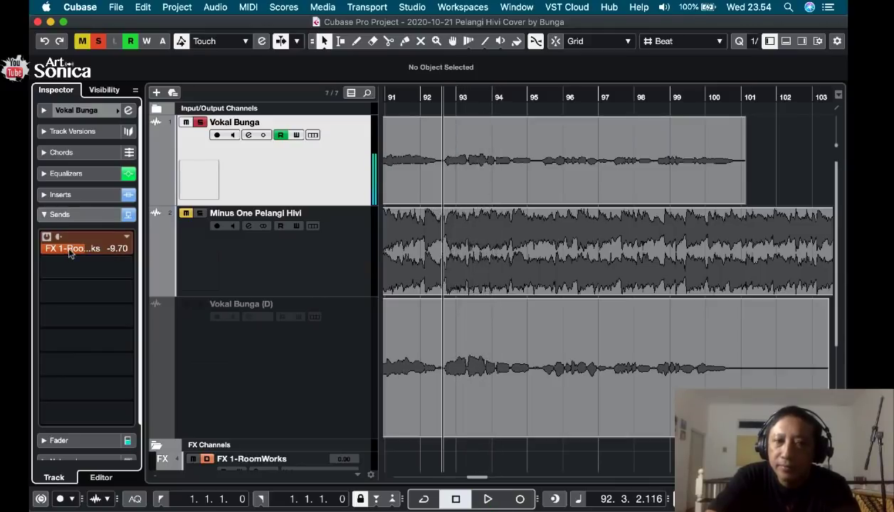
drag(75, 251, 77, 254)
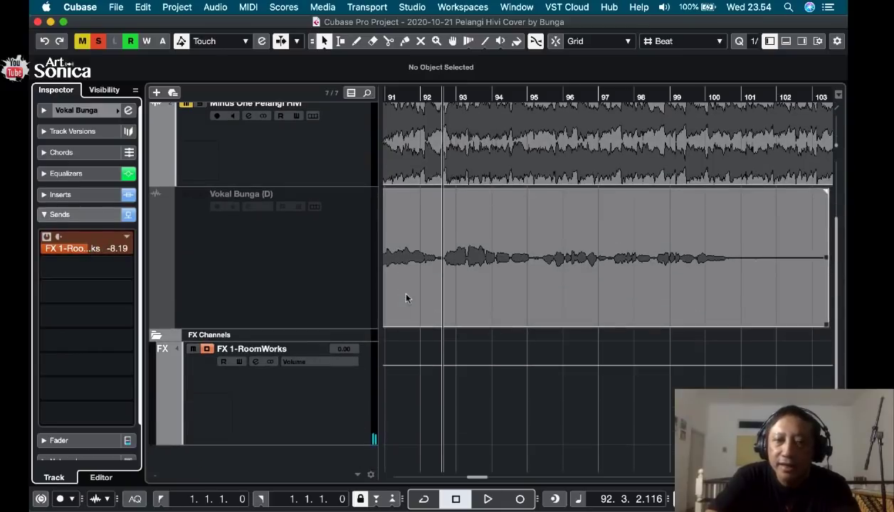
Select the FX 1-RoomWorks track and open the editor of its RoomWorks insert.
scroll(402, 295, down, 3)
click(295, 404)
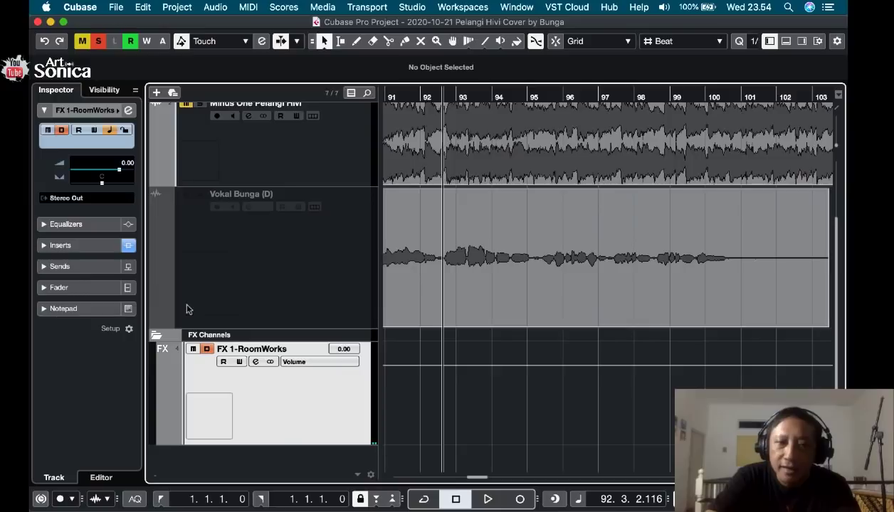
click(93, 247)
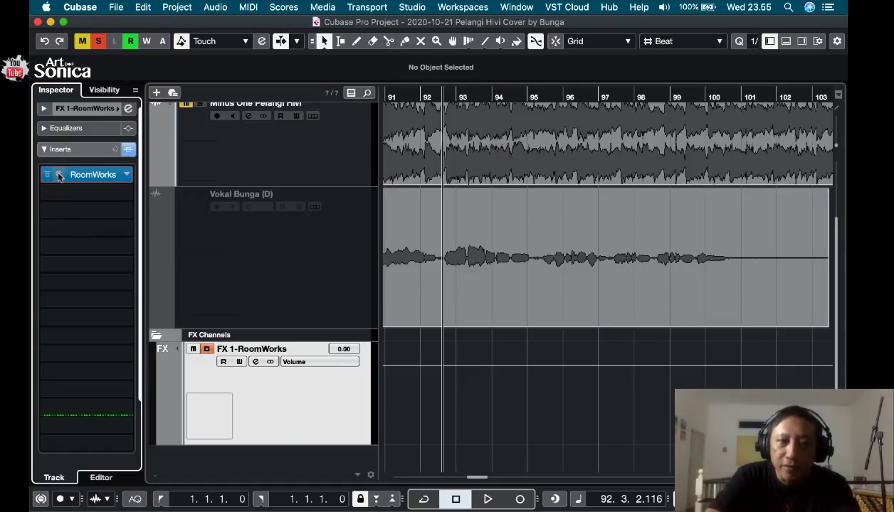
click(59, 175)
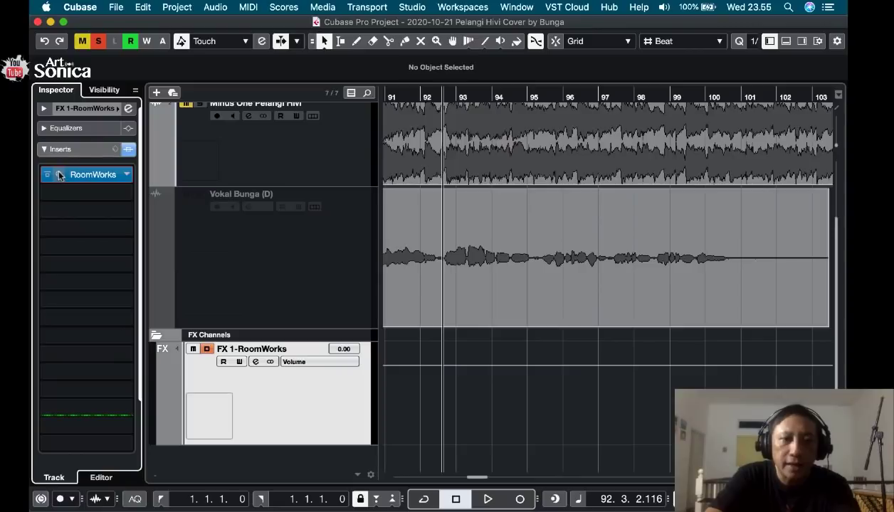
click(59, 176)
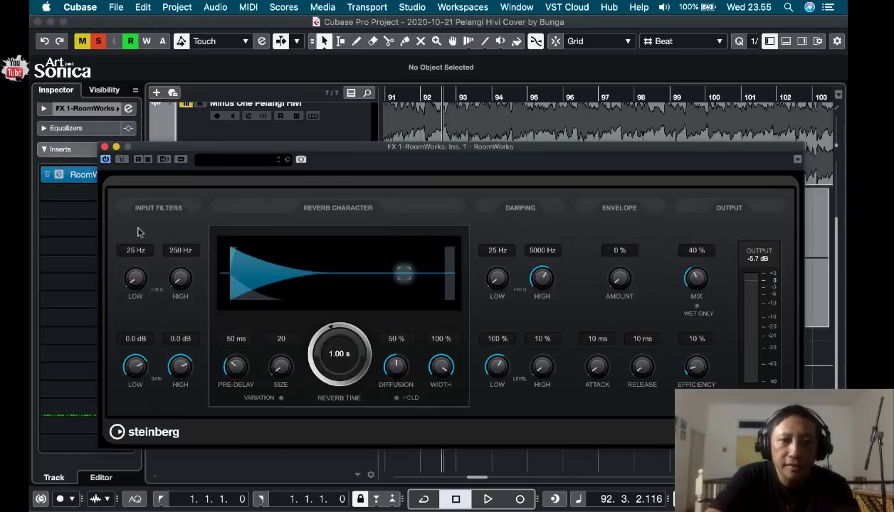
drag(359, 150, 356, 103)
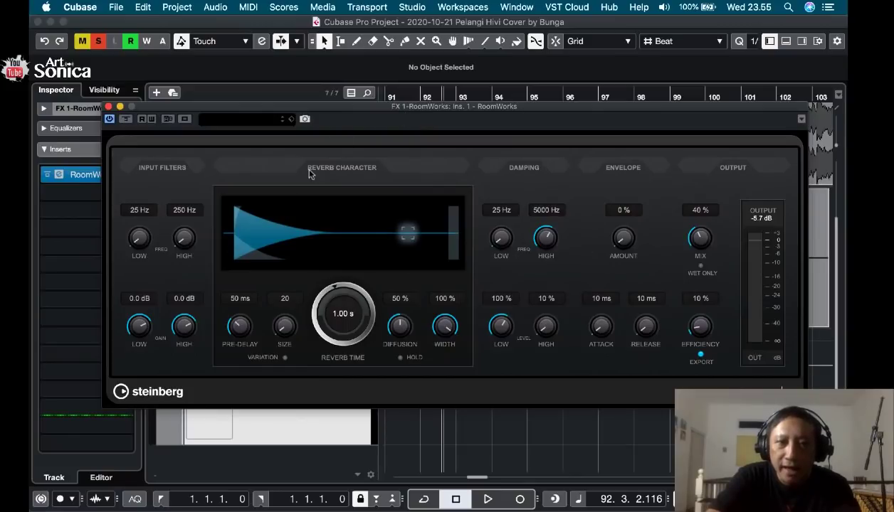
Clear the preset browser's search and load the Hall Arena preset into RoomWorks.
click(289, 119)
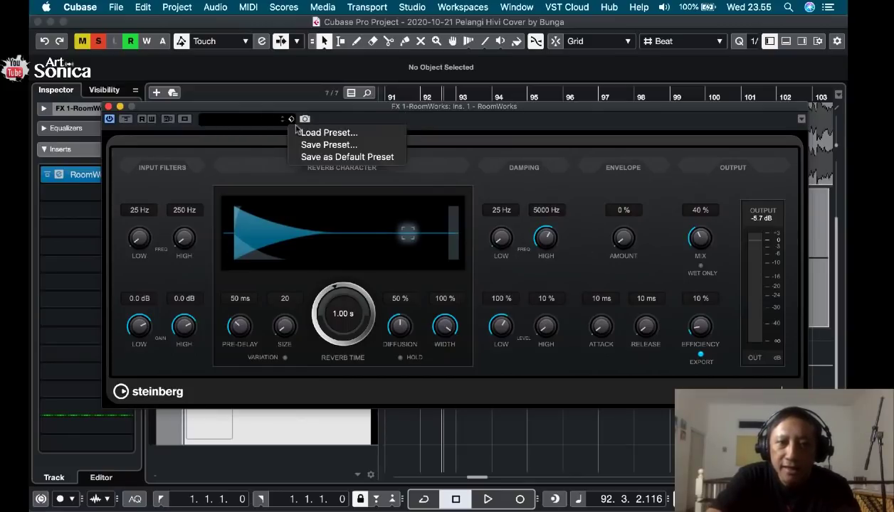
click(323, 132)
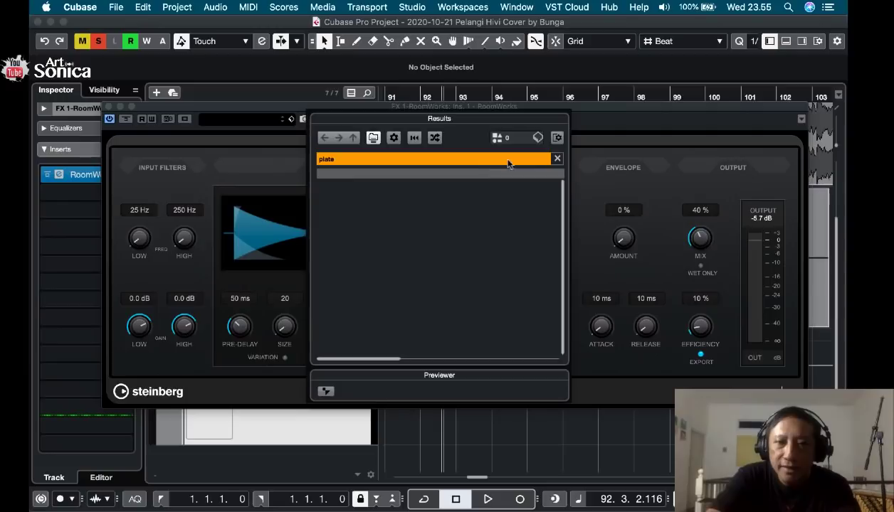
click(556, 161)
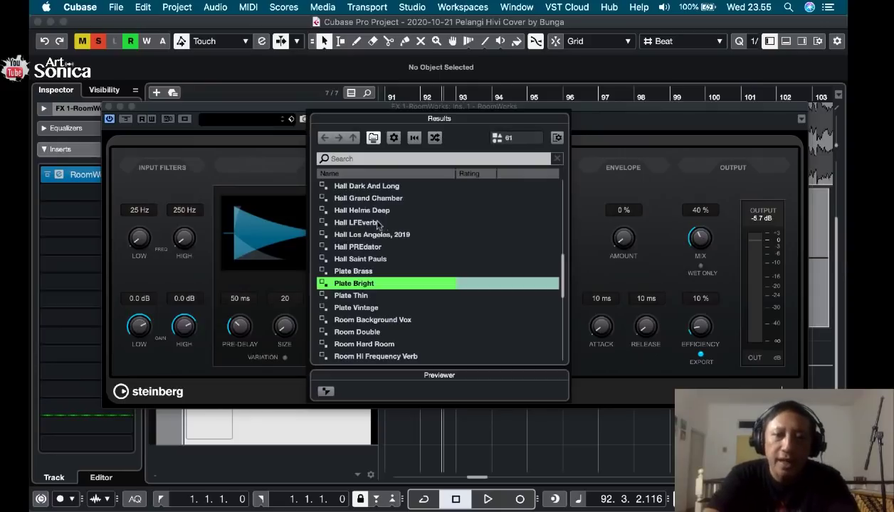
scroll(385, 270, up, 10)
scroll(384, 271, up, 1)
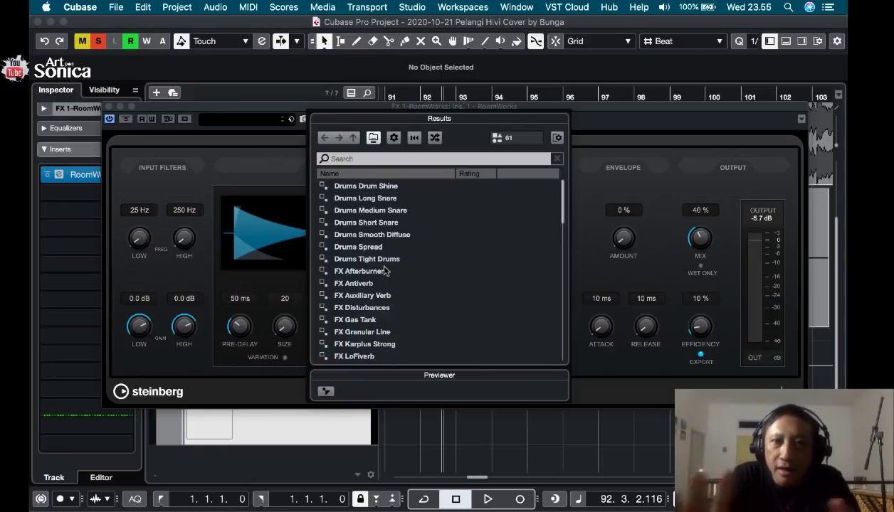
scroll(390, 285, down, 13)
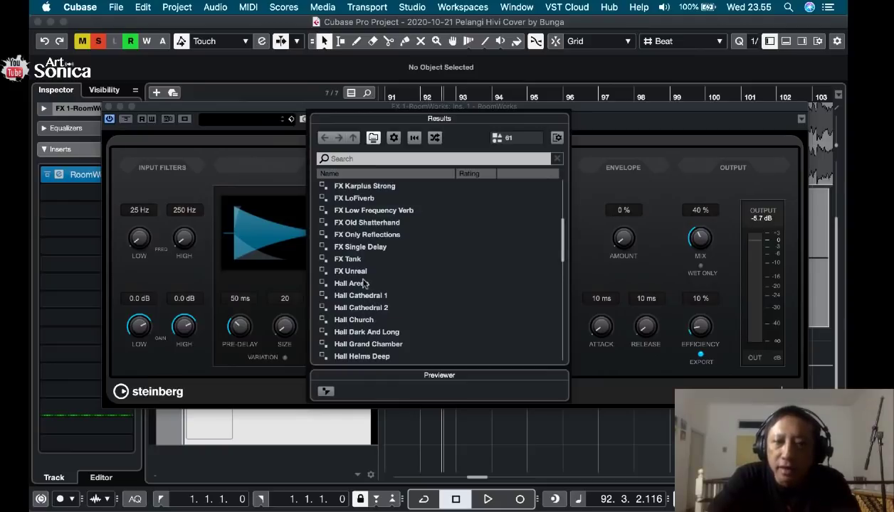
double_click(359, 284)
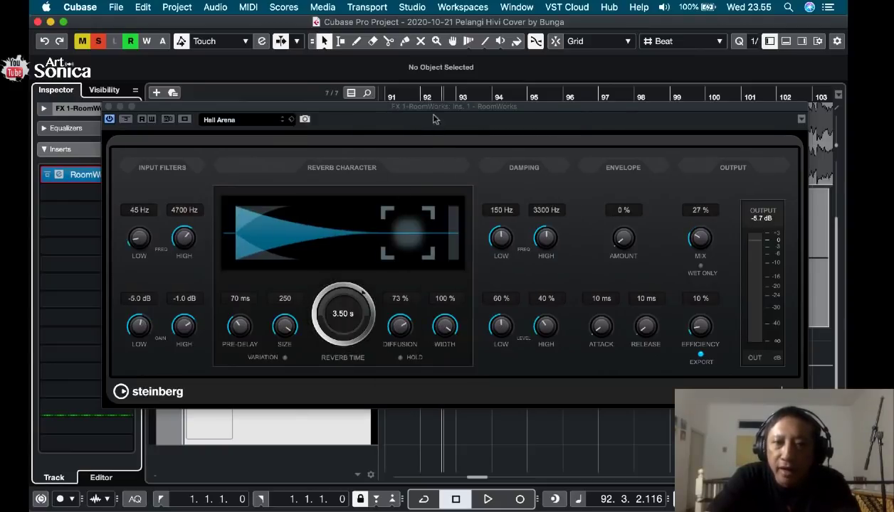
Play the soloed vocal to audition the Hall Arena reverb.
drag(427, 107, 445, 293)
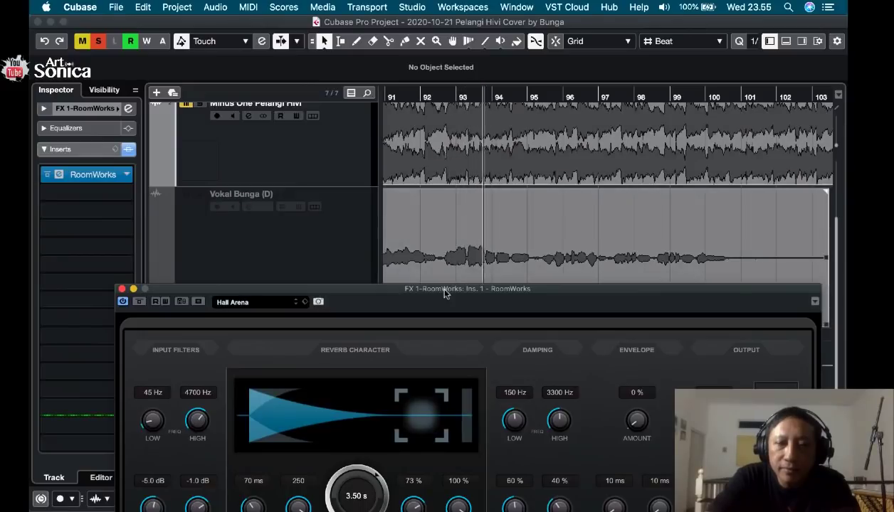
double_click(445, 292)
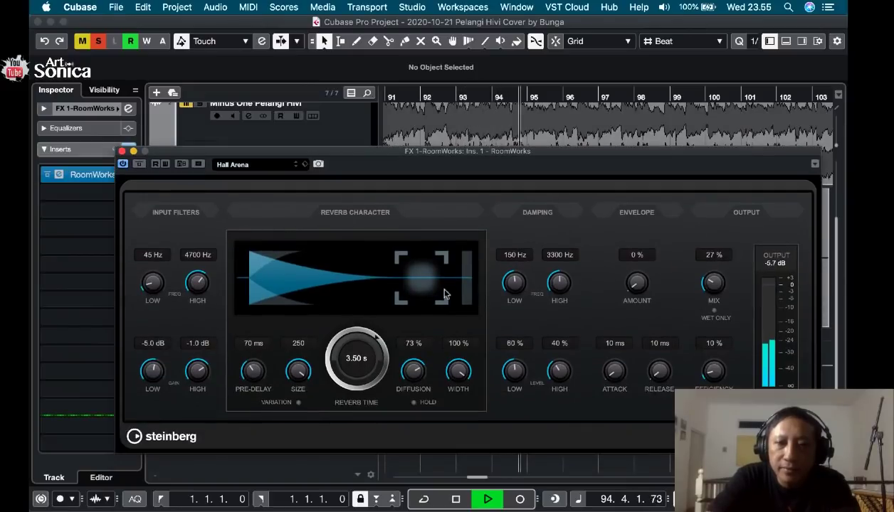
key(space)
Browse the RoomWorks presets and load Room Oil Tank.
click(281, 166)
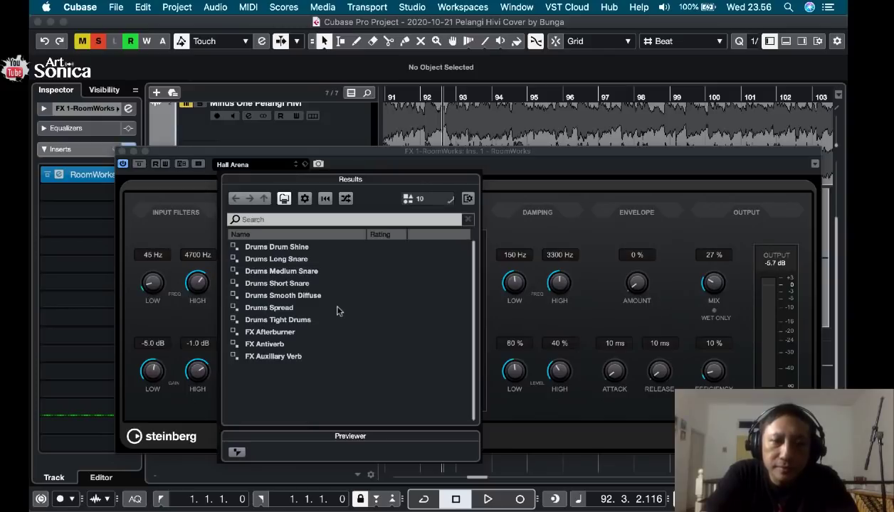
scroll(311, 356, down, 10)
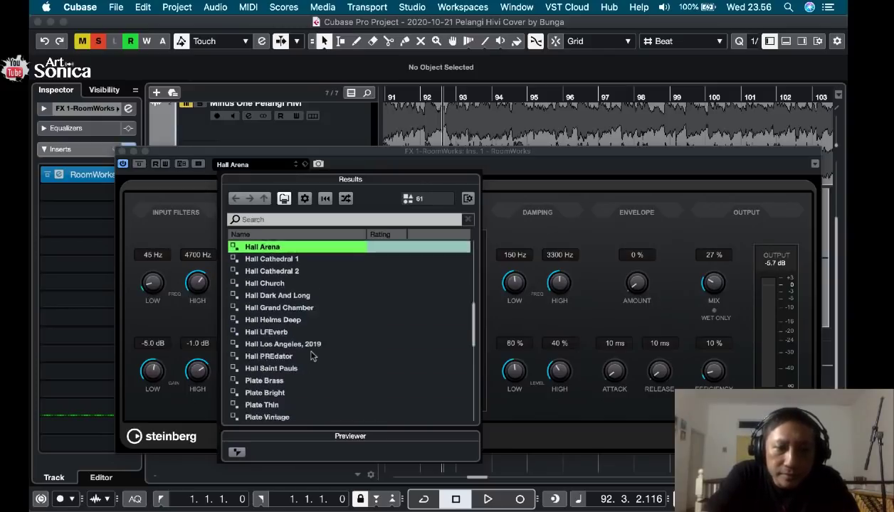
scroll(286, 291, up, 1)
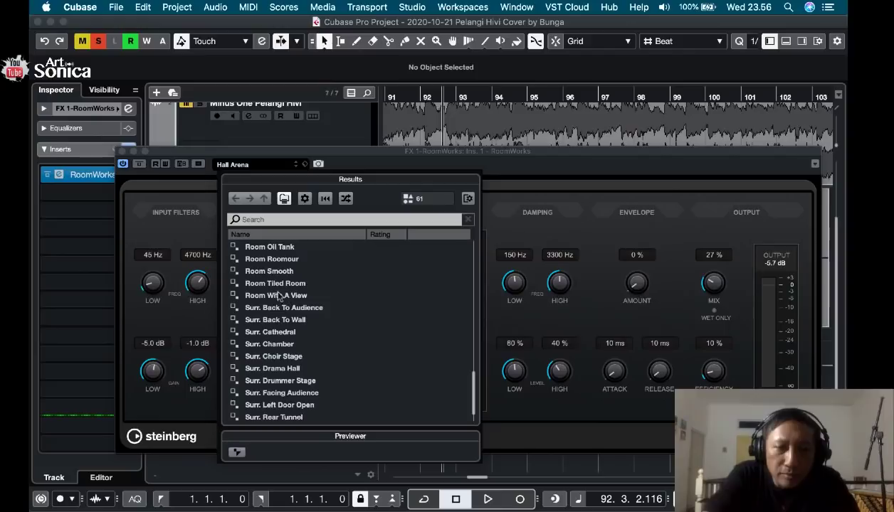
double_click(272, 249)
Audition the Room Oil Tank reverb on the soloed vocal, and close the RoomWorks editor.
key(space)
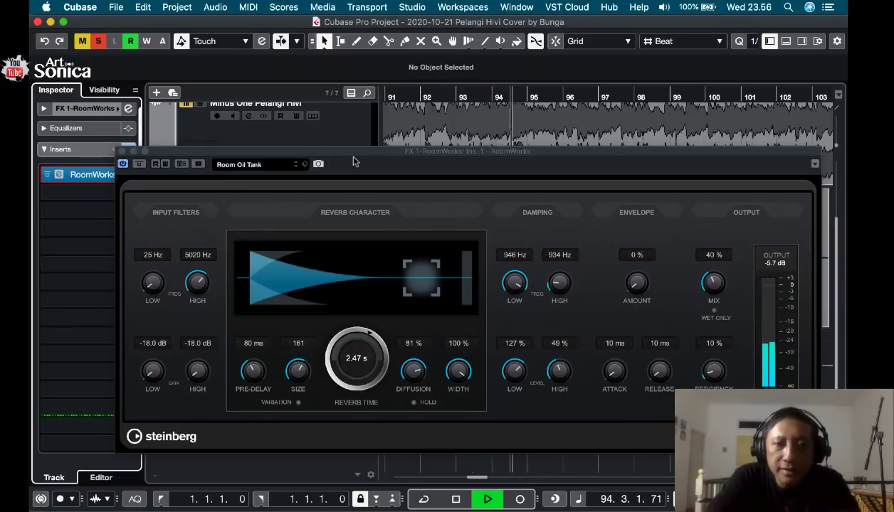
key(space)
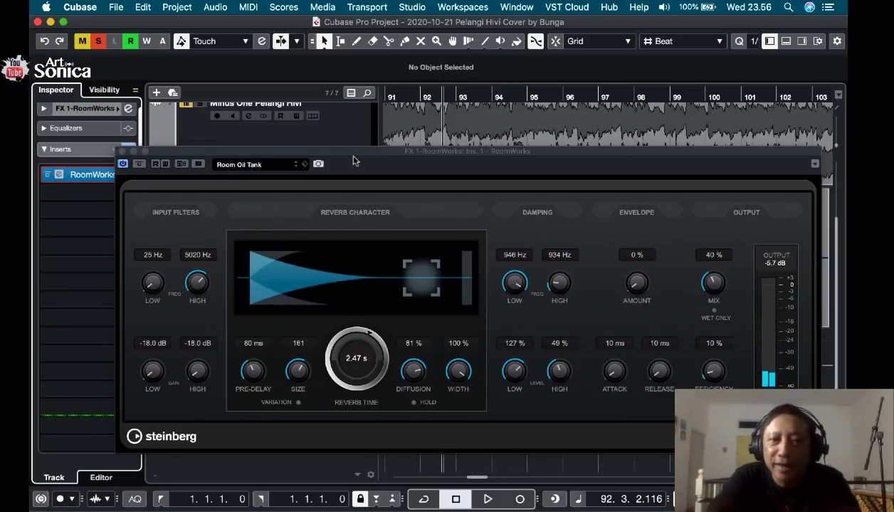
key(space)
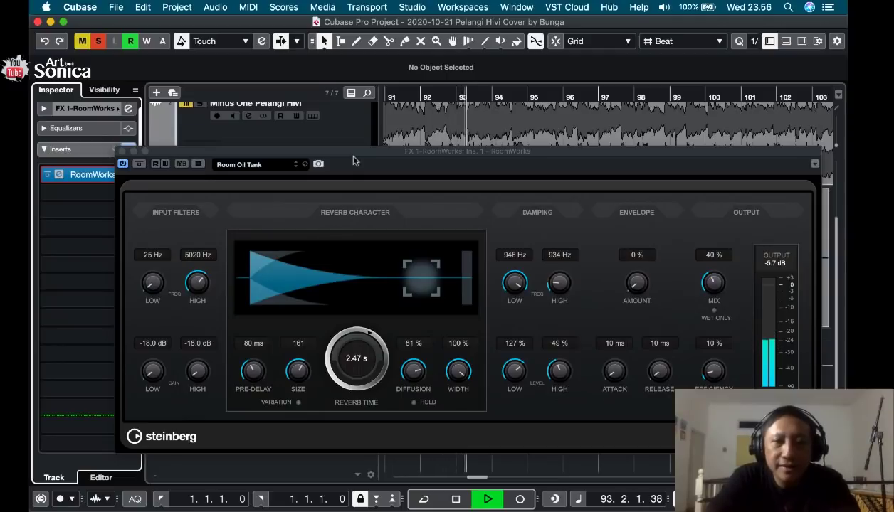
key(space)
key(super+w)
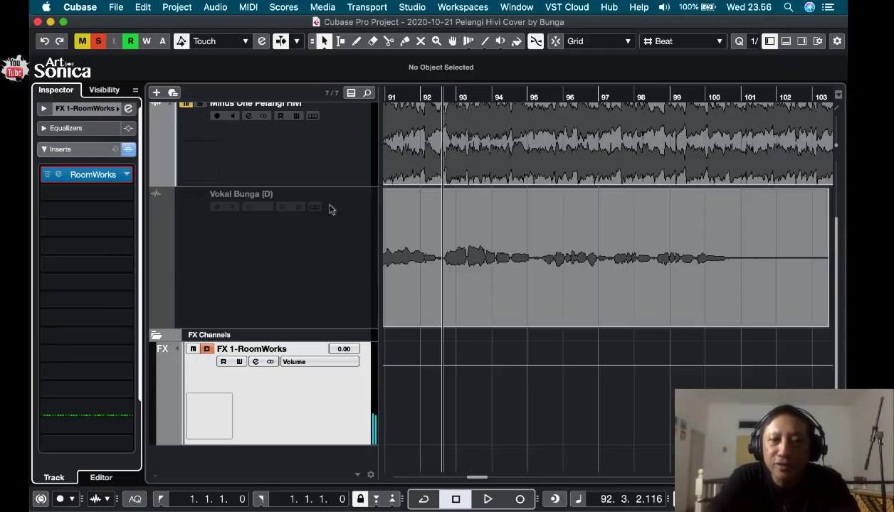
Turn off the solo on Vokal Bunga and play the vocal together with the Minus One backing track.
scroll(239, 193, up, 3)
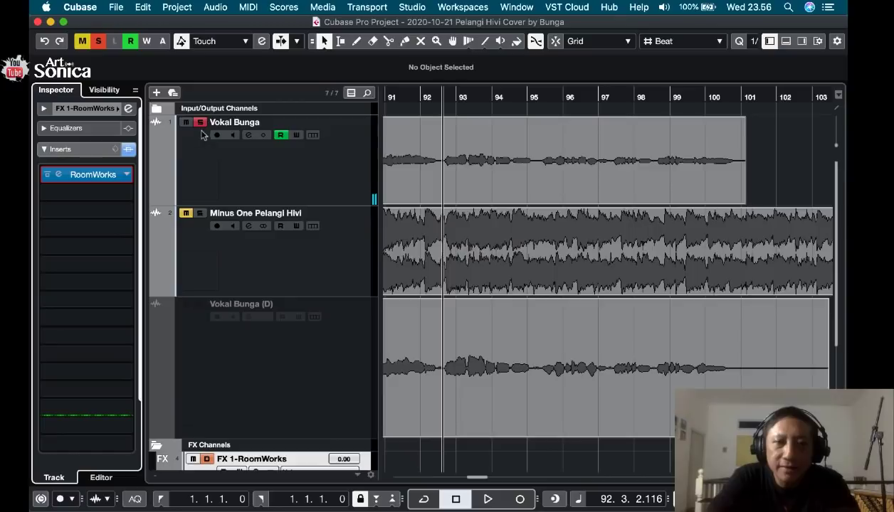
scroll(248, 295, down, 3)
scroll(249, 294, up, 3)
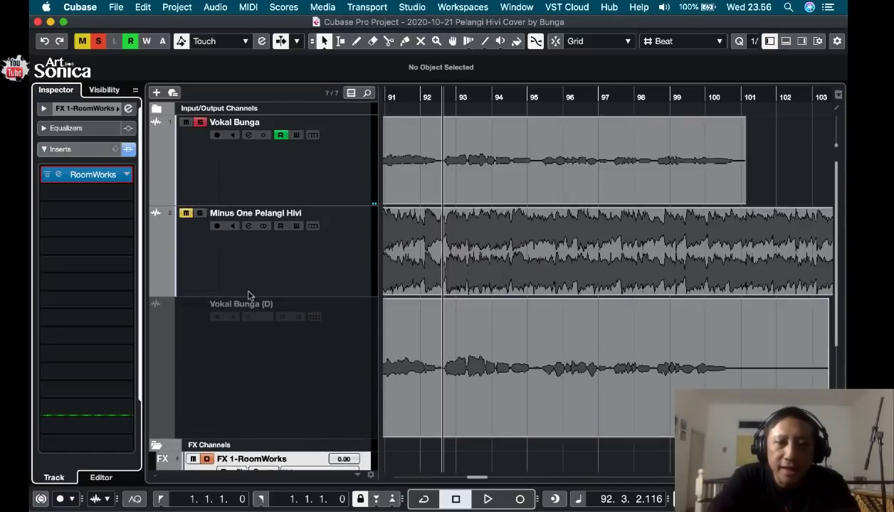
click(202, 122)
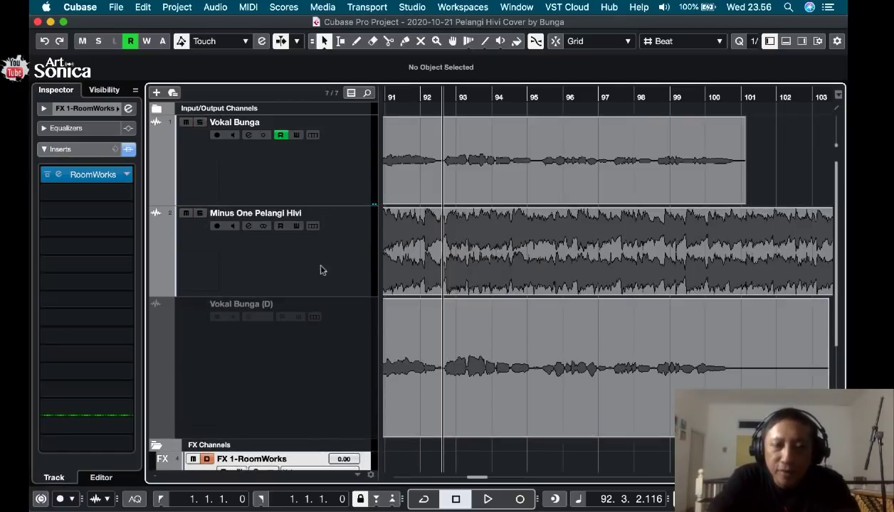
key(space)
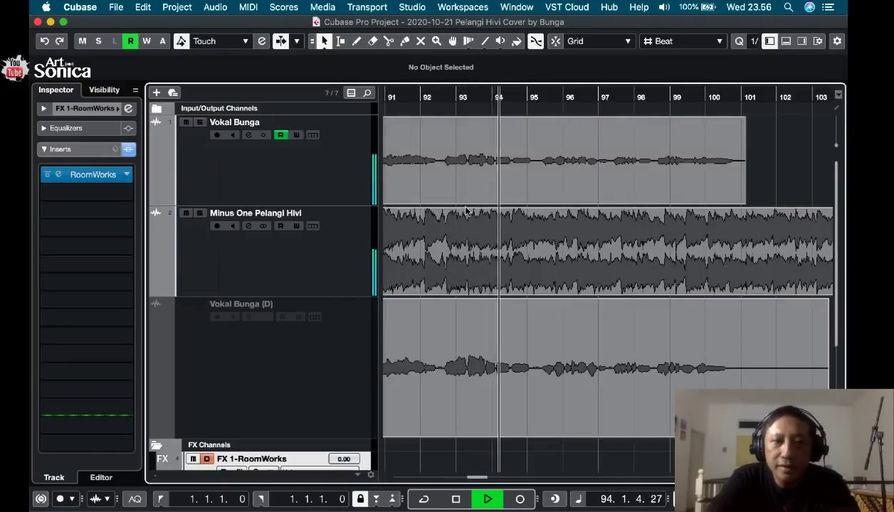
key(space)
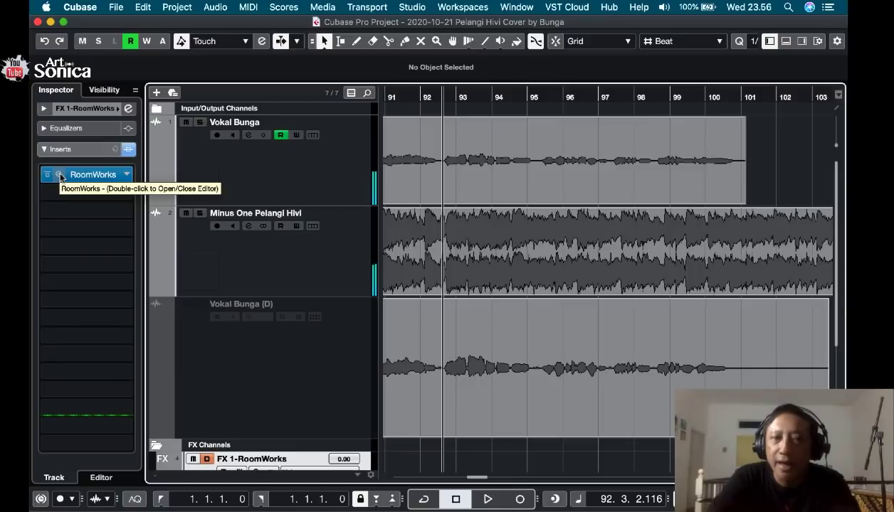
Reopen the RoomWorks editor, search its presets for "plate", and load Surr. Vocal Plate.
double_click(60, 176)
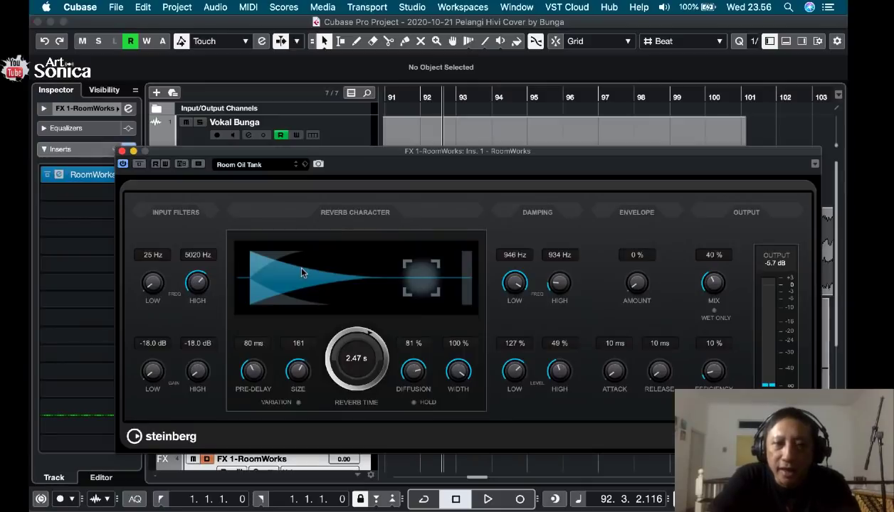
click(263, 165)
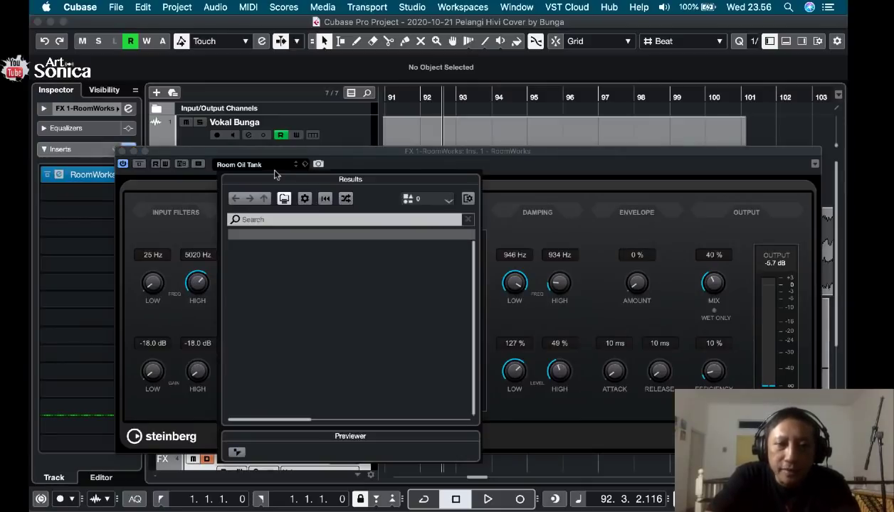
click(290, 221)
text(pla)
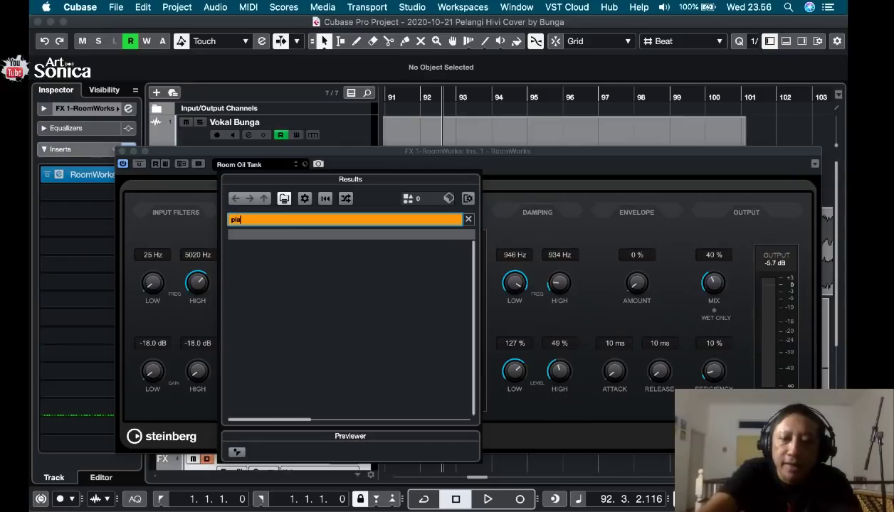
text(te)
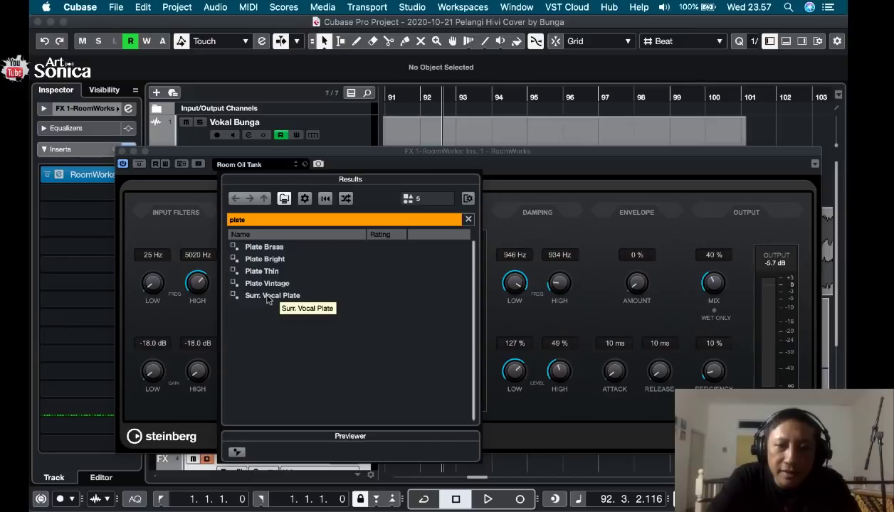
double_click(268, 296)
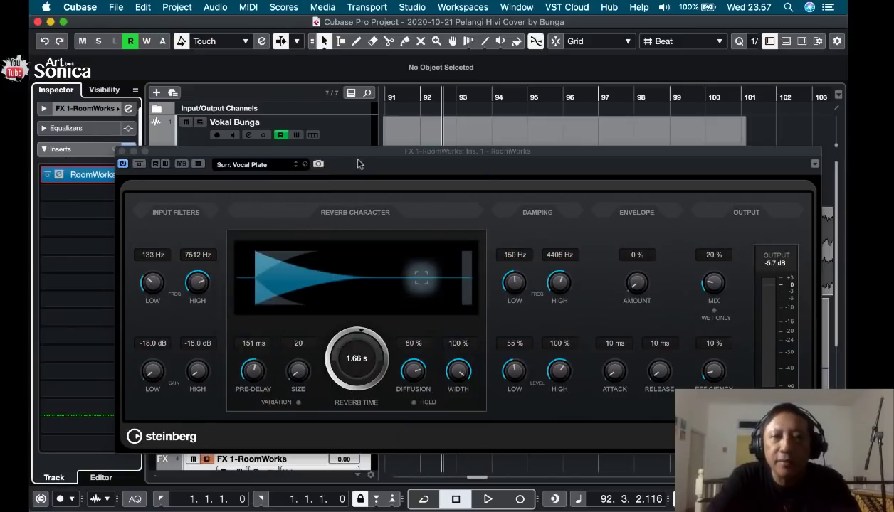
Audition the Surr. Vocal Plate reverb with Vokal Bunga soloed, and turn off the solo and close the RoomWorks editor.
drag(360, 155, 369, 207)
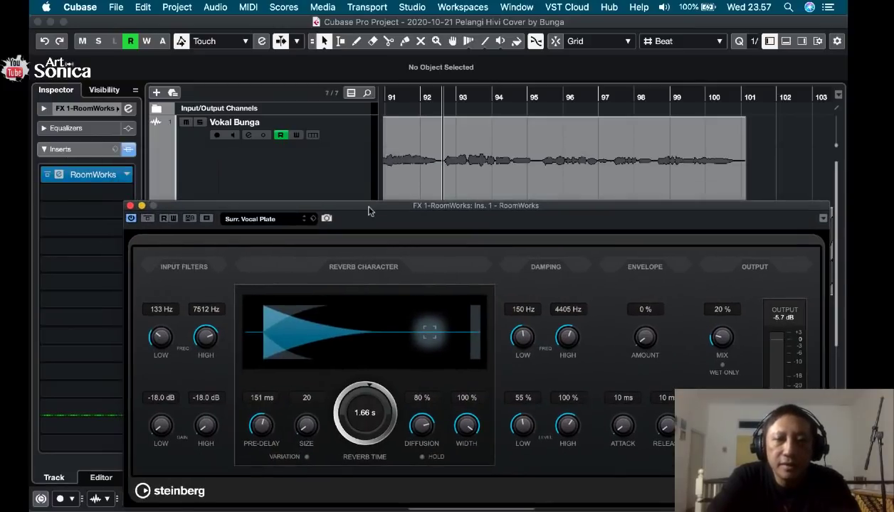
click(360, 168)
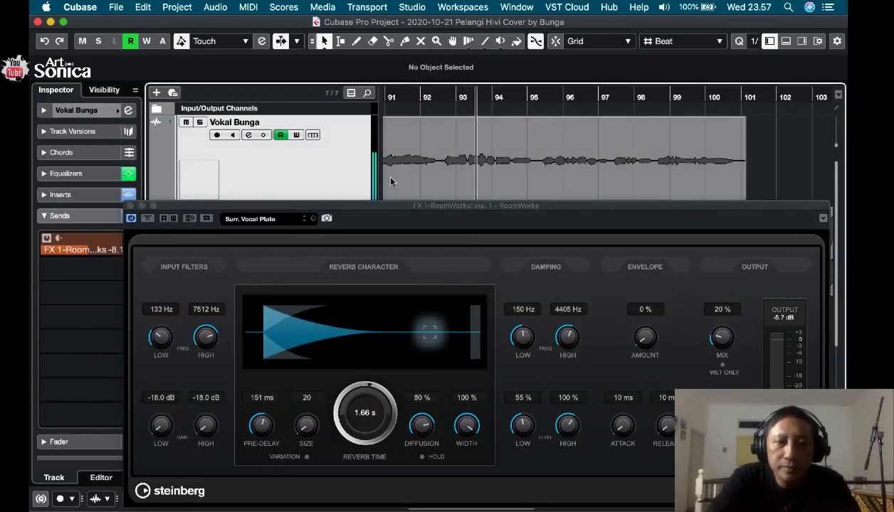
click(201, 123)
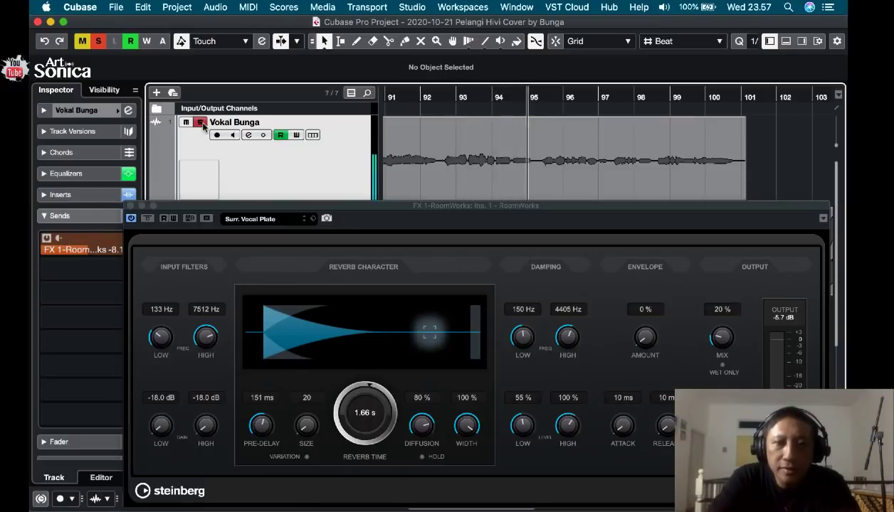
click(201, 124)
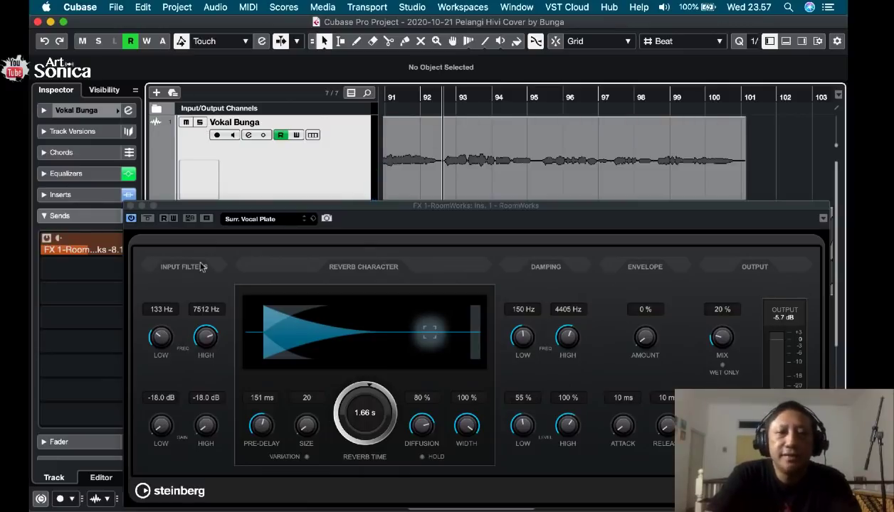
click(129, 207)
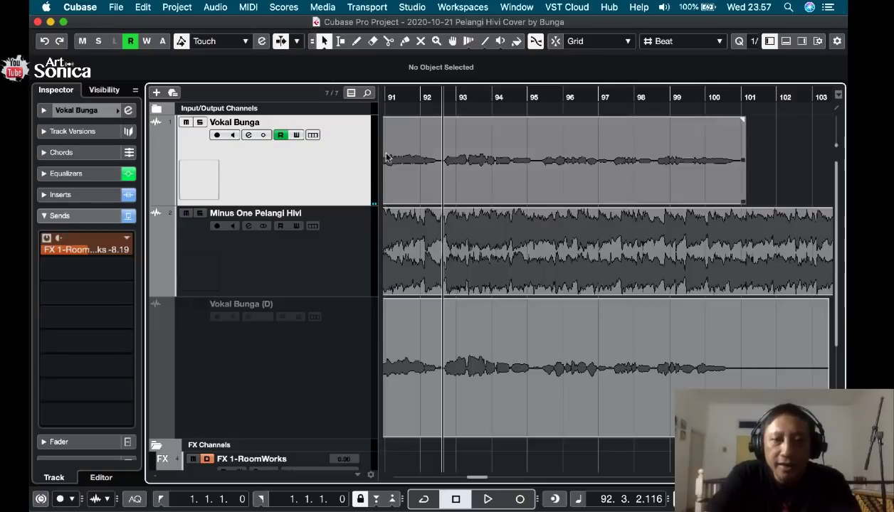
Play Vokal Bunga with the Minus One backing track from bar 92, and replay the passage from bar 95.
key(space)
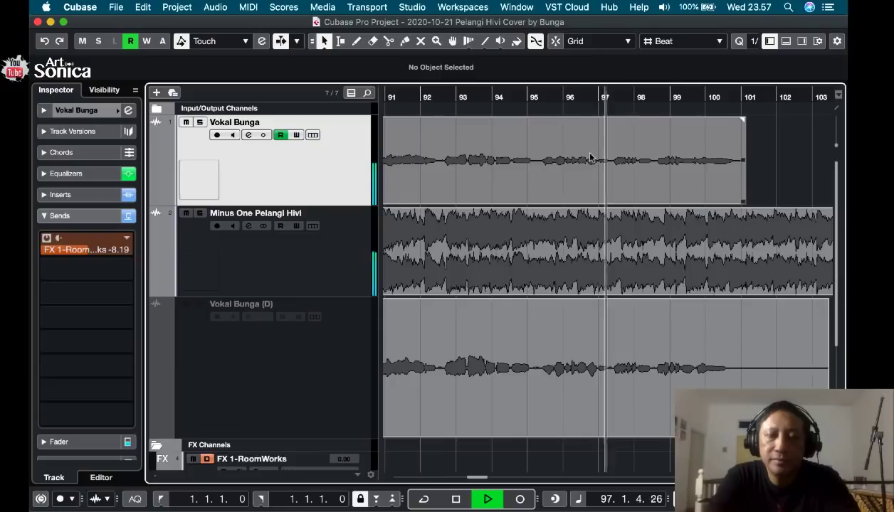
key(space)
click(535, 100)
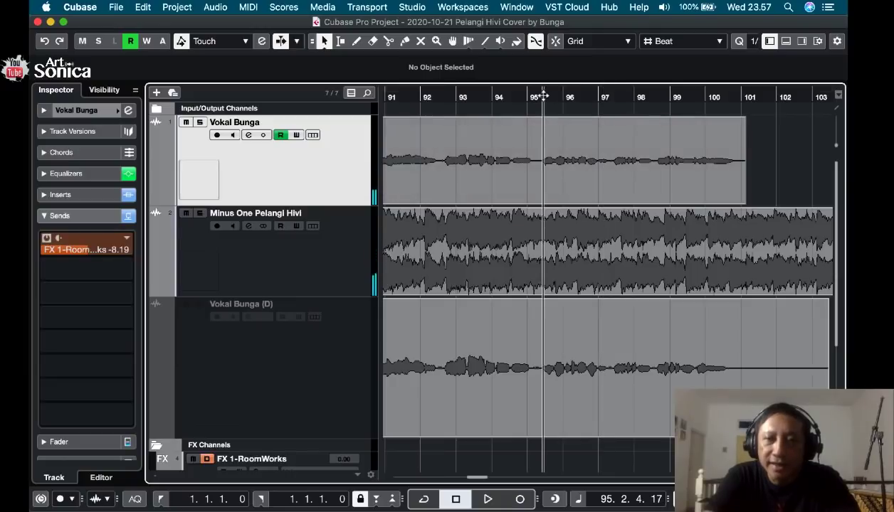
key(space)
key(space)
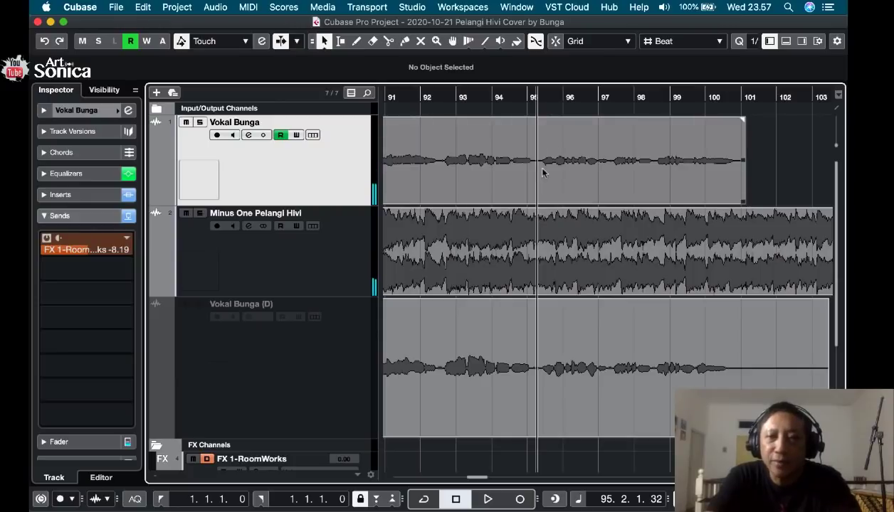
Place the playhead at the break near bar 77 and listen to the vocal and reverb balance in the following section.
scroll(542, 172, left, 10)
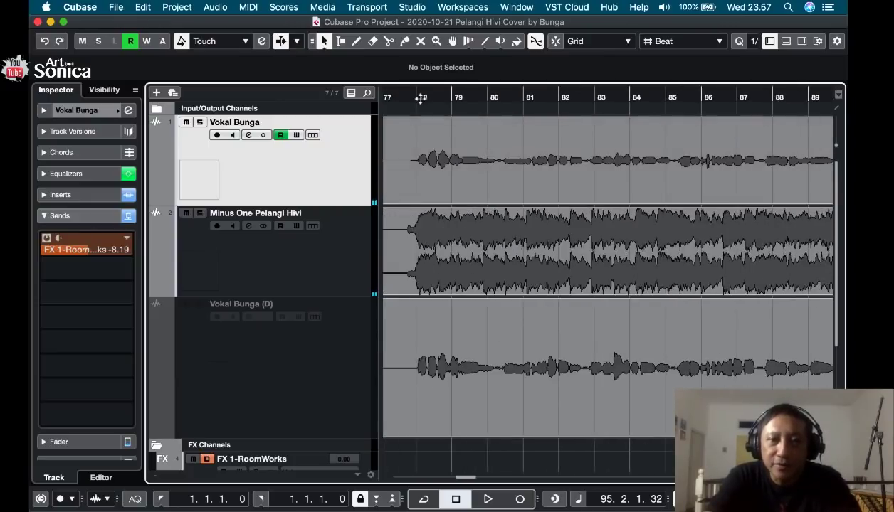
key(g)
key(g)
key(g)
key(g)
key(g)
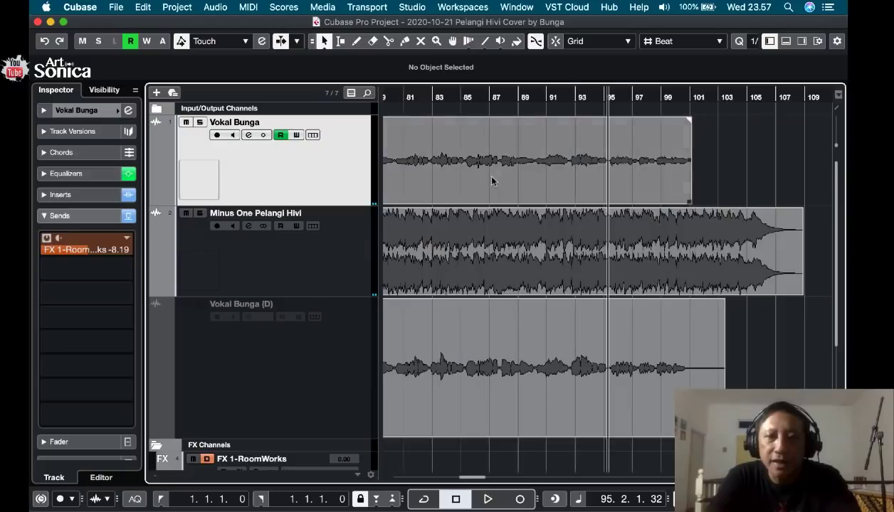
scroll(500, 147, left, 10)
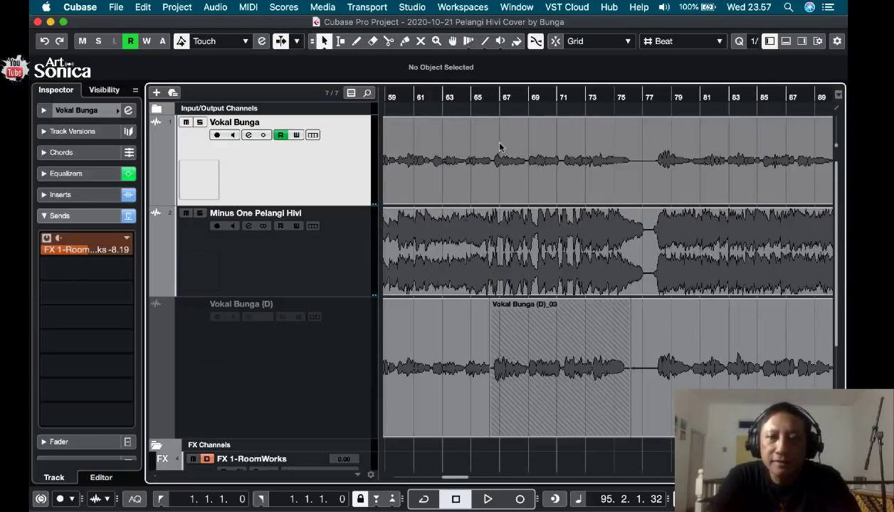
click(649, 100)
key(space)
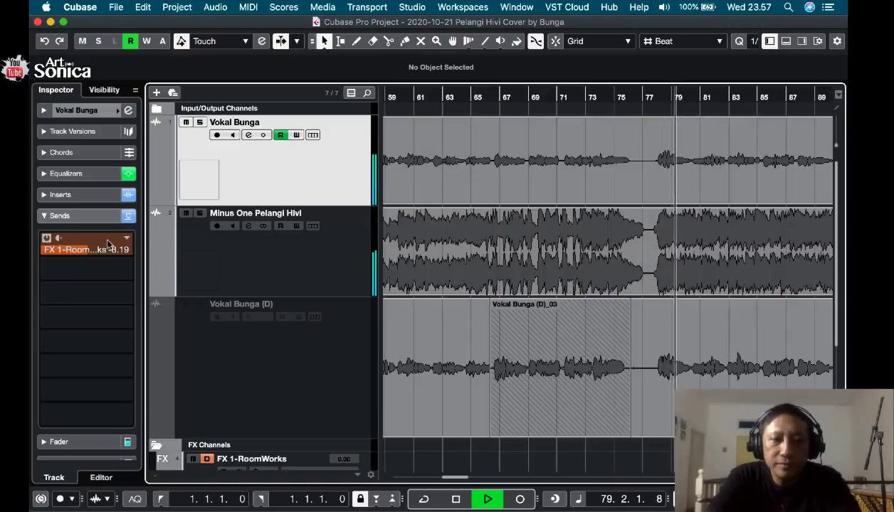
scroll(415, 415, down, 3)
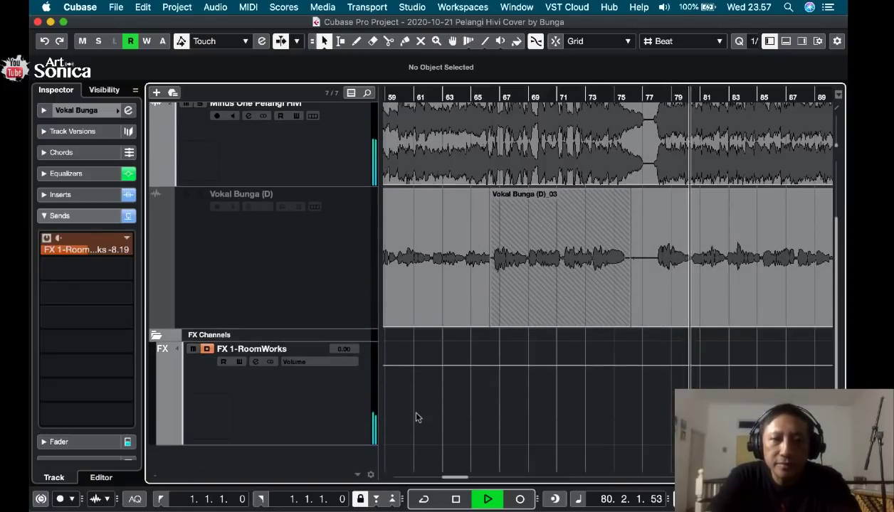
scroll(416, 418, up, 3)
key(space)
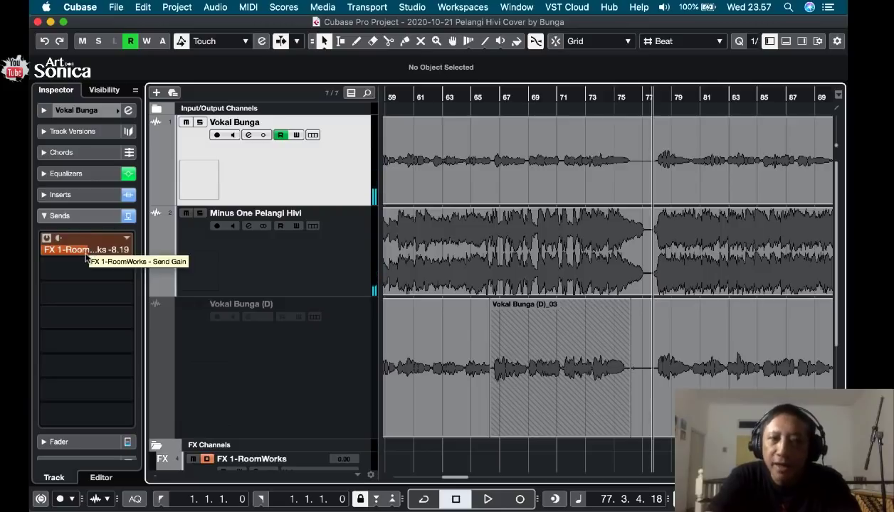
Raise Vokal Bunga's FX 1-RoomWorks send level to -3.31 dB during playback, and collapse its sends.
key(space)
drag(86, 253, 90, 251)
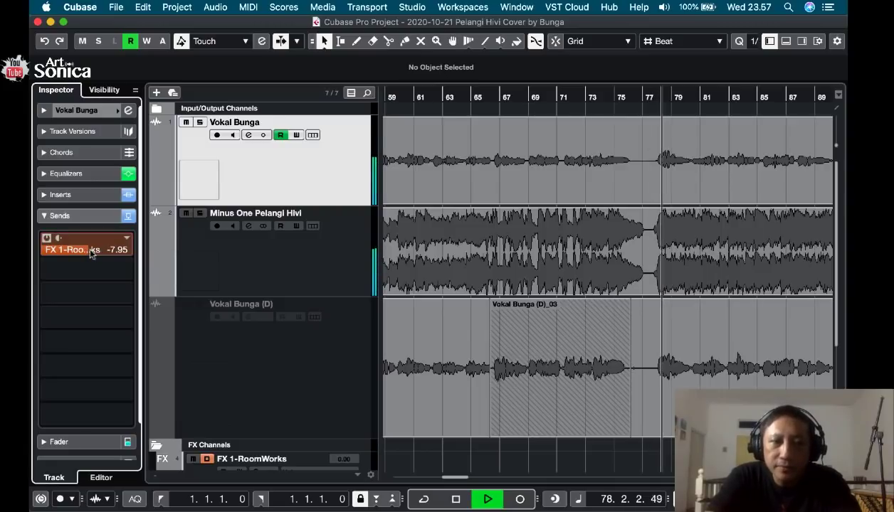
scroll(91, 252, up, 5)
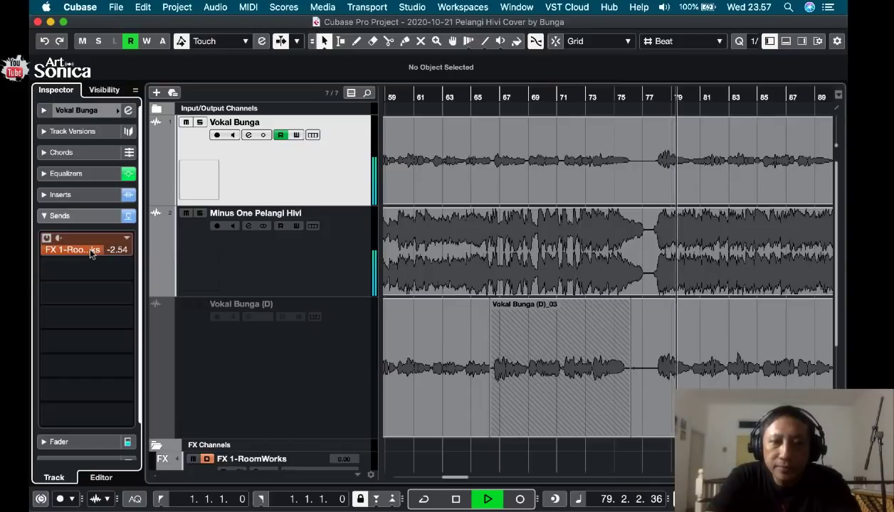
scroll(91, 253, down, 3)
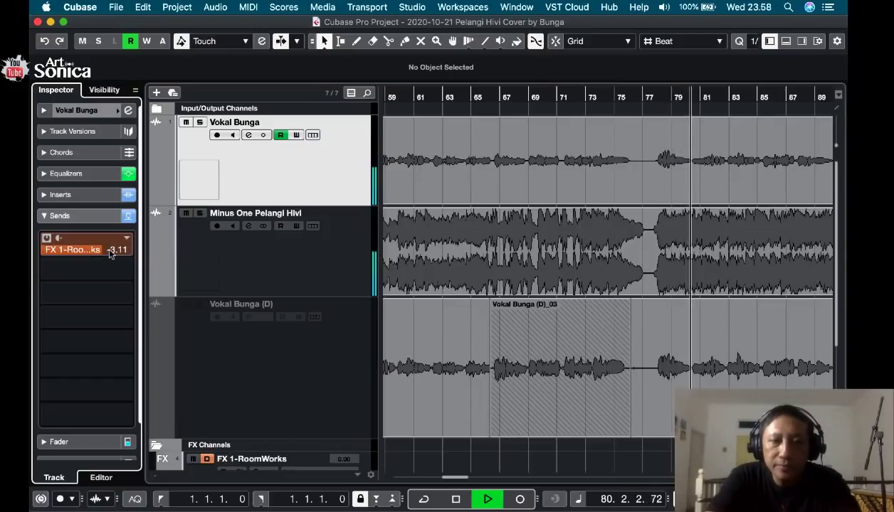
scroll(110, 254, up, 1)
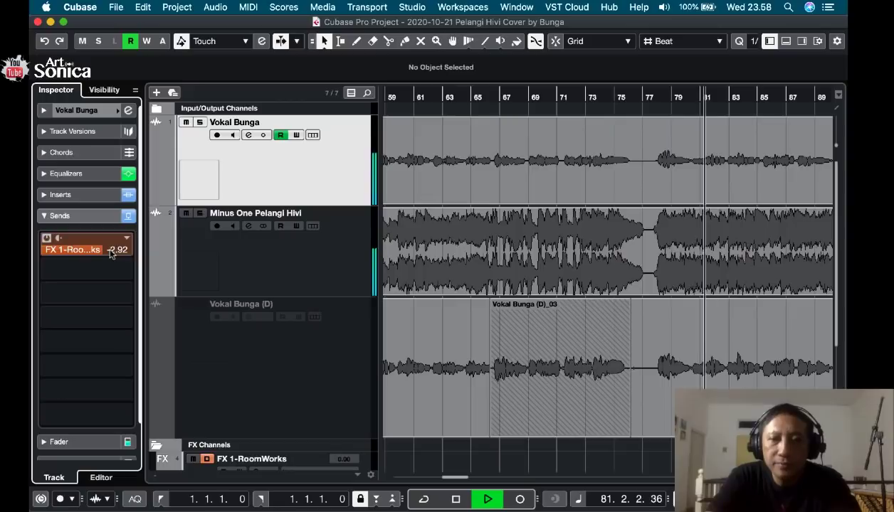
scroll(110, 254, down, 1)
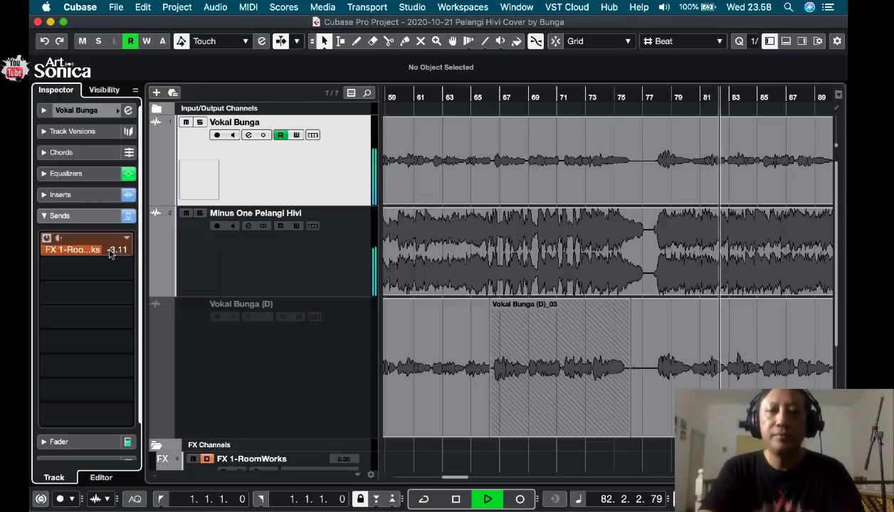
scroll(111, 254, down, 2)
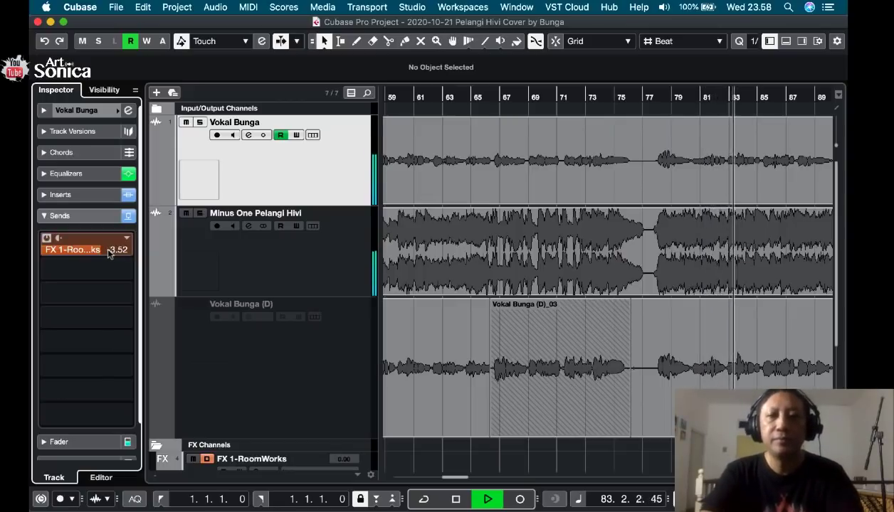
scroll(110, 254, up, 1)
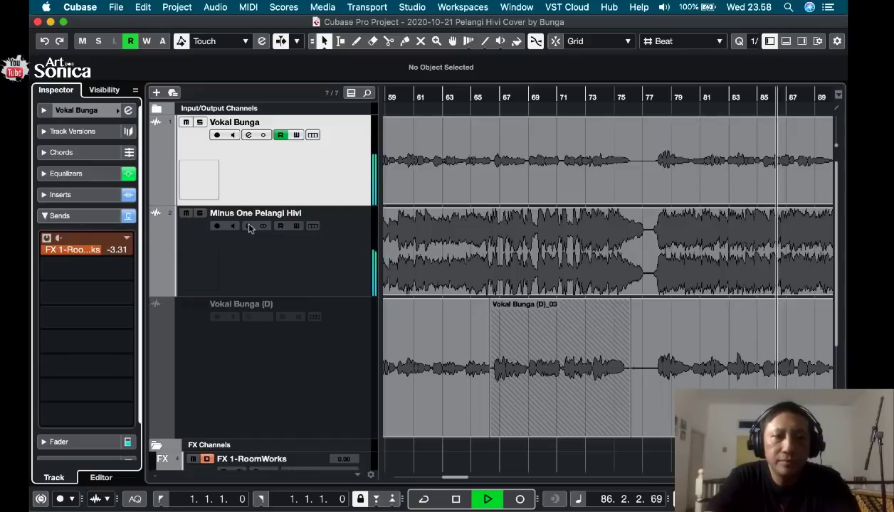
click(102, 215)
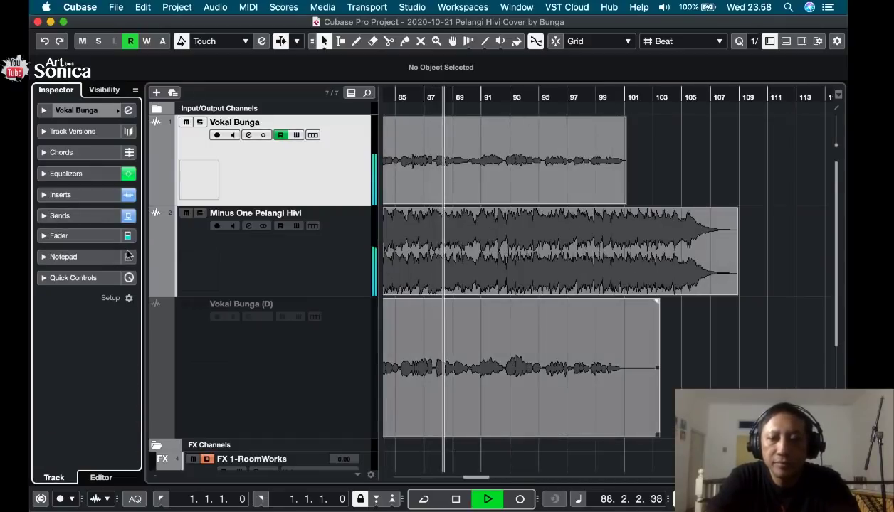
key(space)
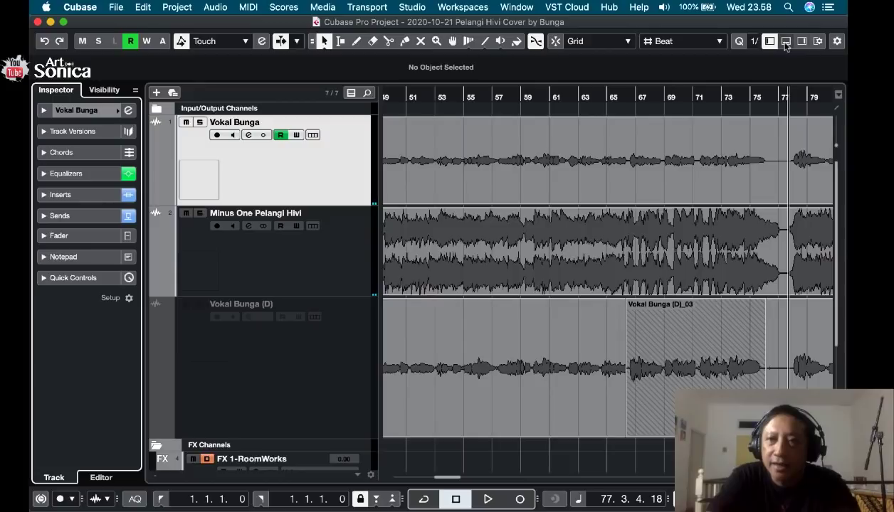
Check the channel levels in the project window's MixConsole while playing from bar 77, and hide the mixer.
click(410, 8)
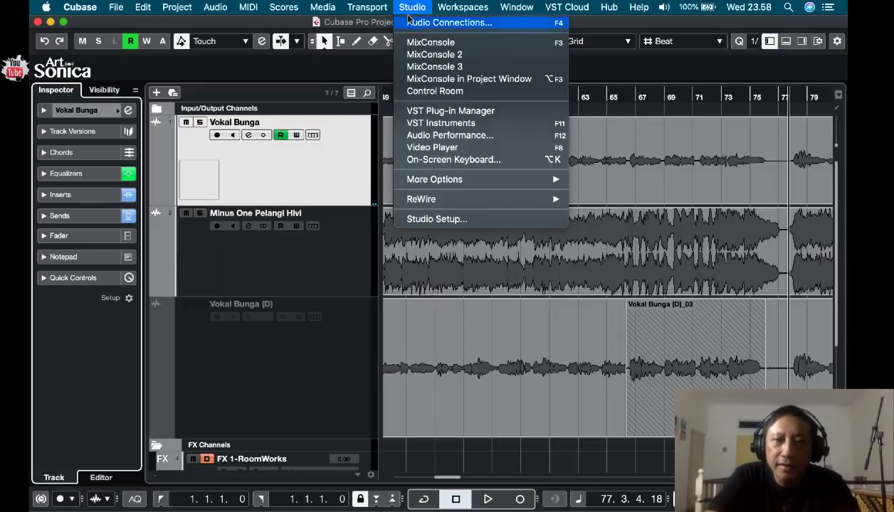
click(461, 80)
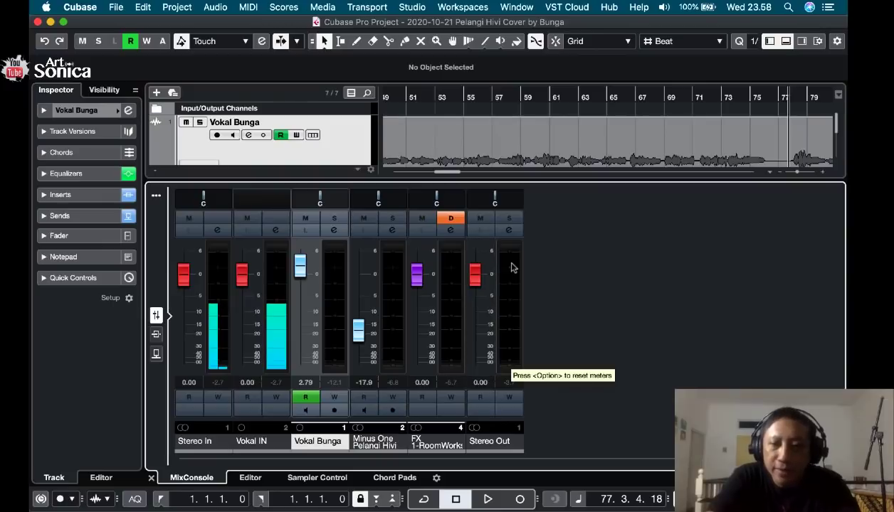
key(space)
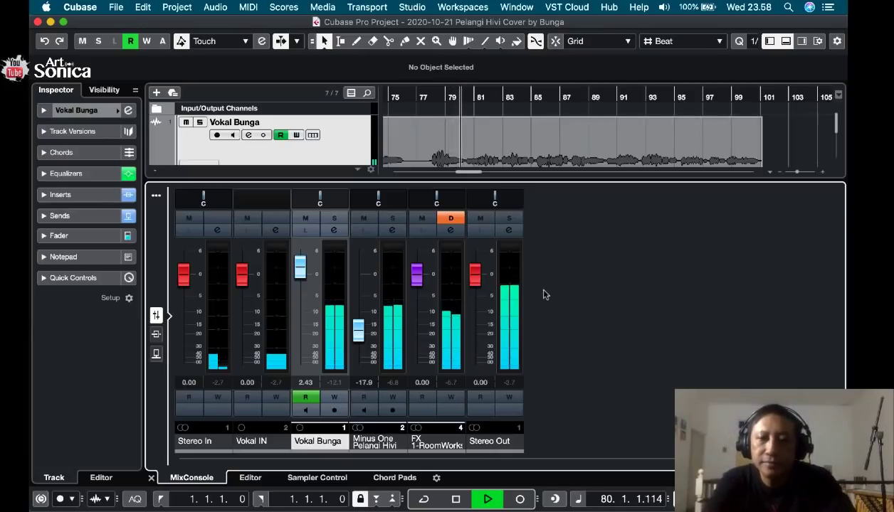
key(space)
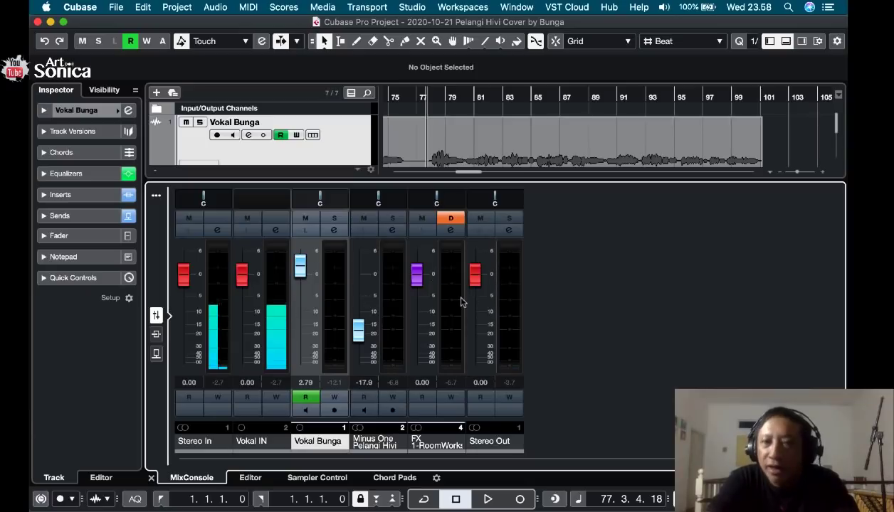
key(space)
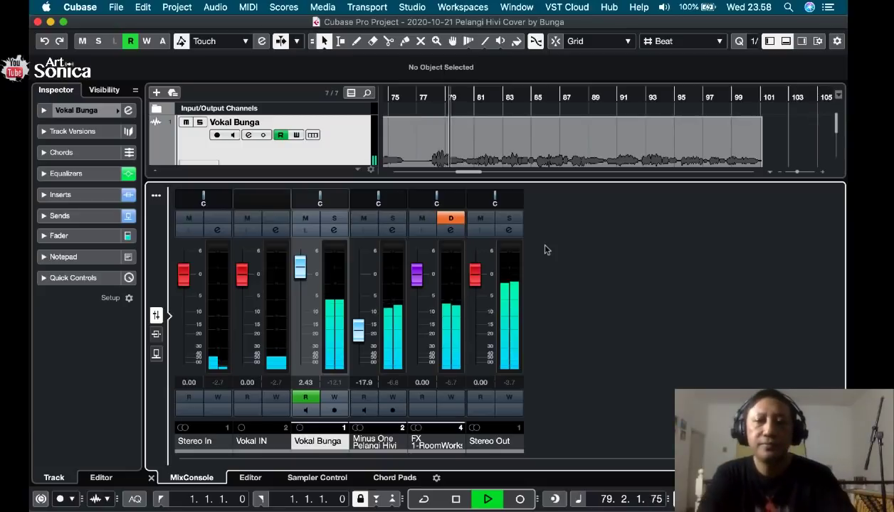
click(786, 41)
key(space)
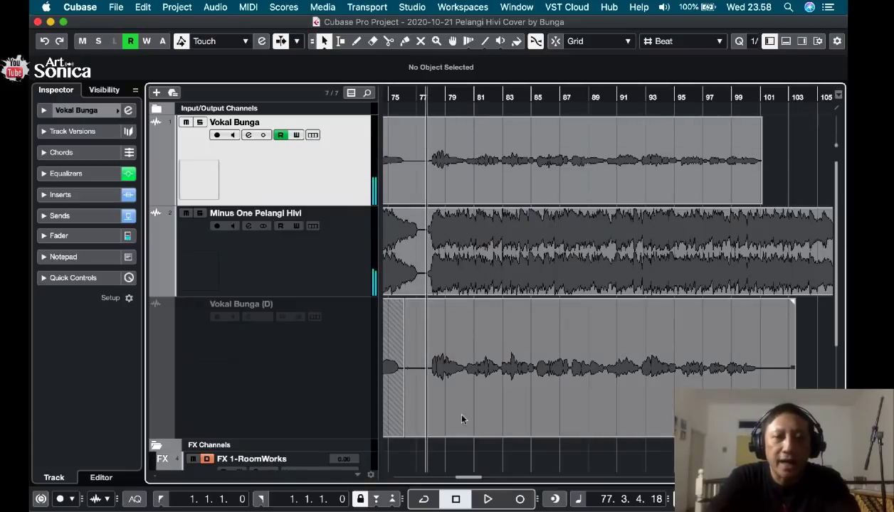
Review Vokal Bunga's compressor insert, equalizer settings and RoomWorks send.
scroll(461, 419, down, 3)
scroll(461, 419, up, 3)
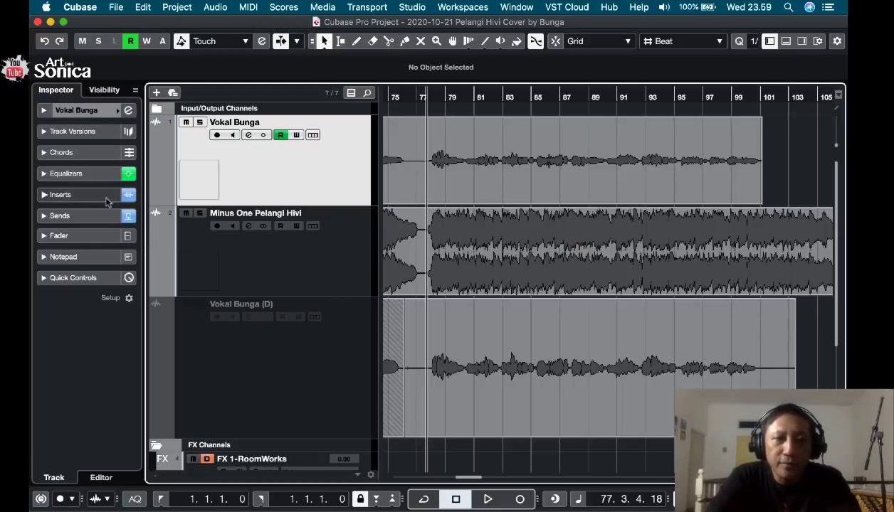
click(52, 200)
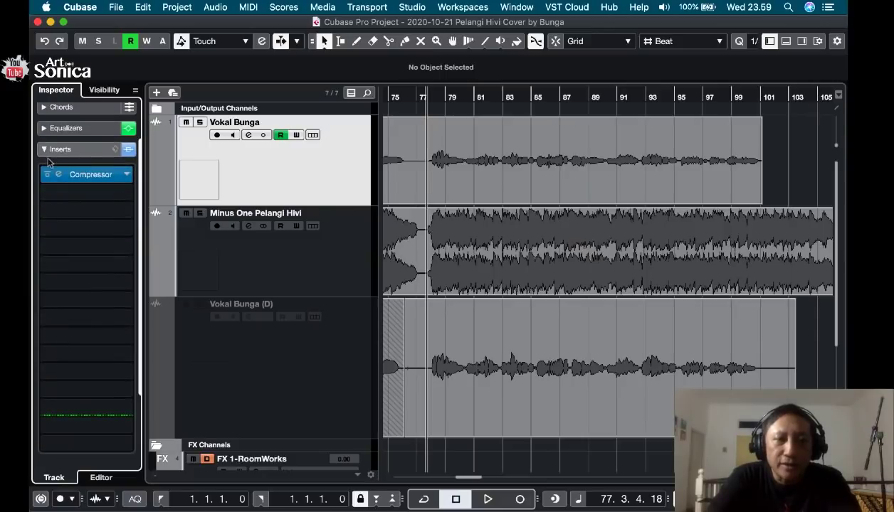
click(50, 150)
click(128, 111)
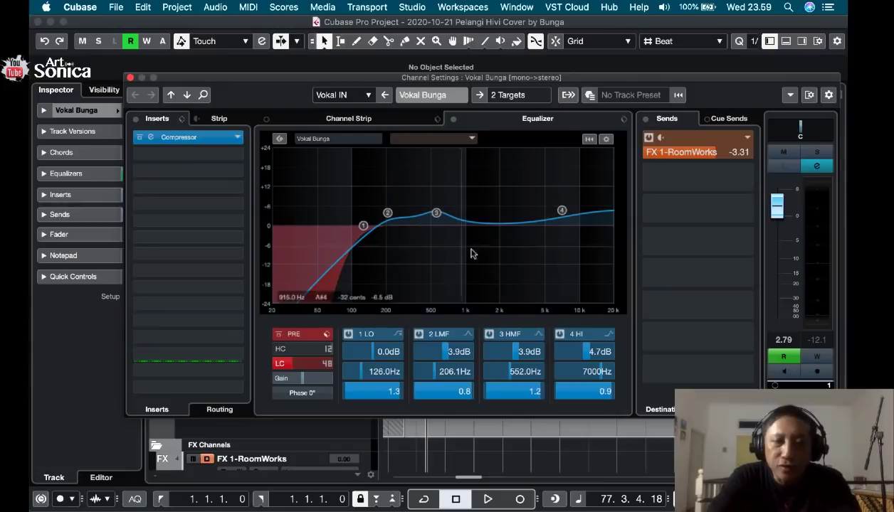
click(130, 78)
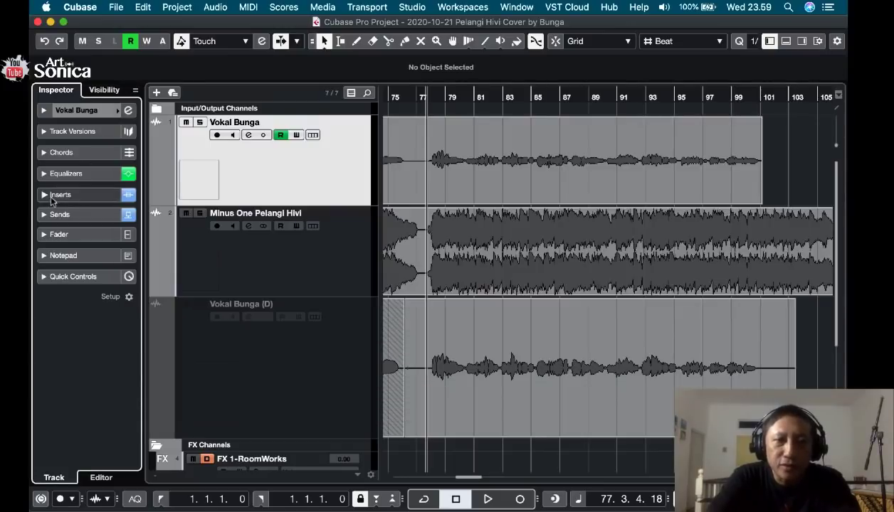
click(63, 215)
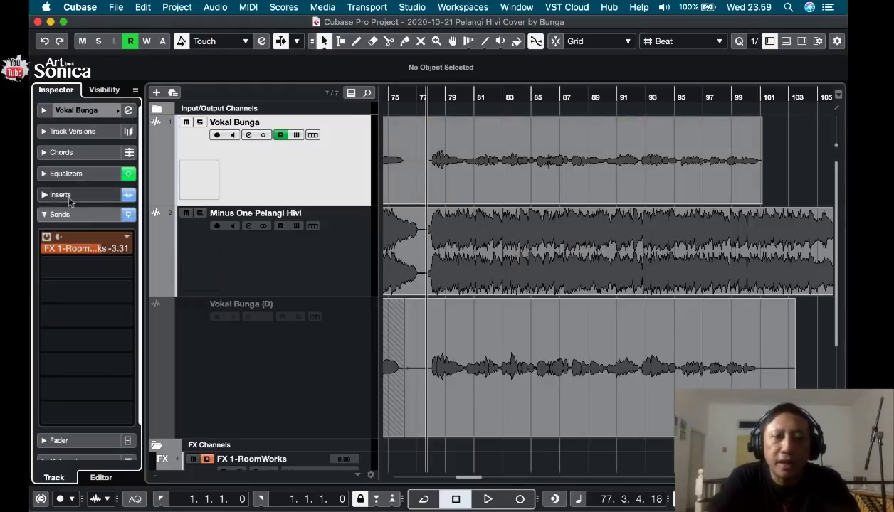
click(45, 215)
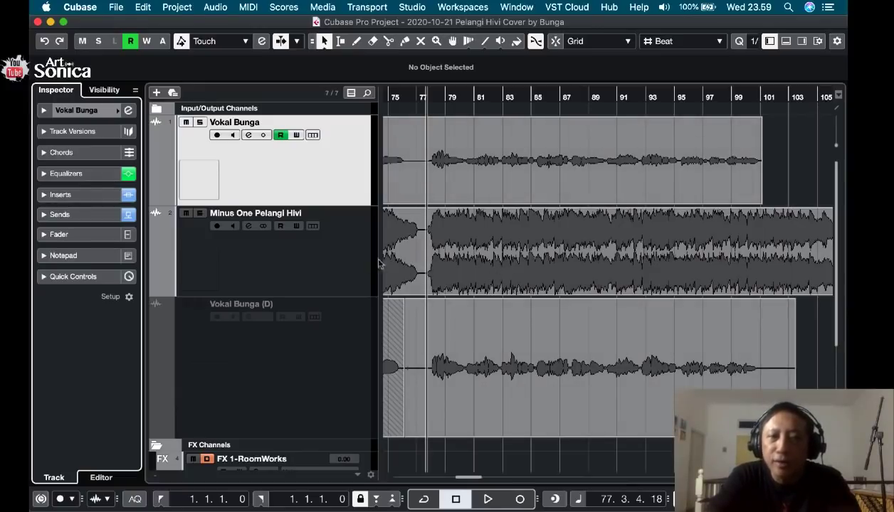
Check the Minus One Pelangi Hivi channel's frequency spectrum in its channel settings while playing from bar 77.
click(352, 259)
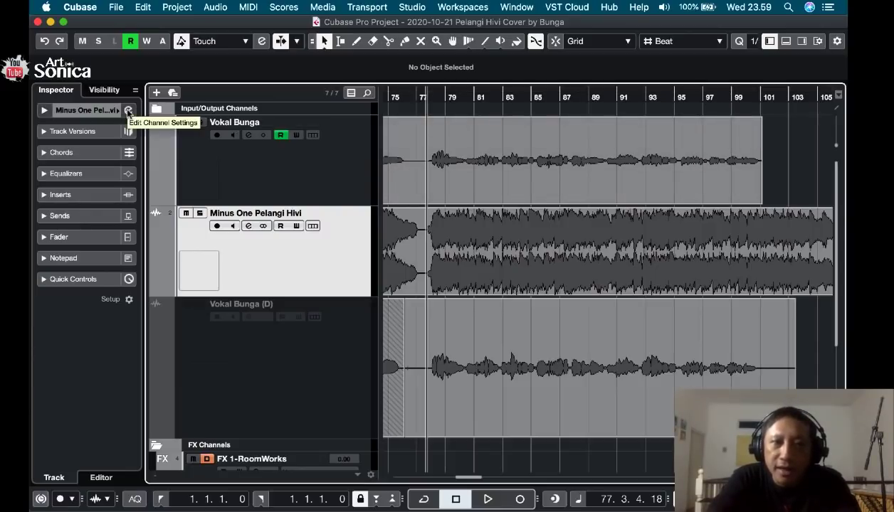
click(129, 111)
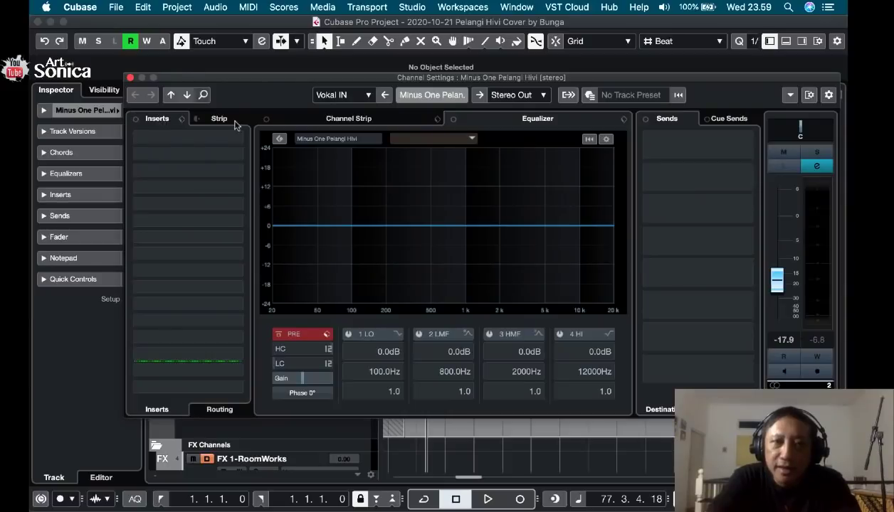
click(130, 78)
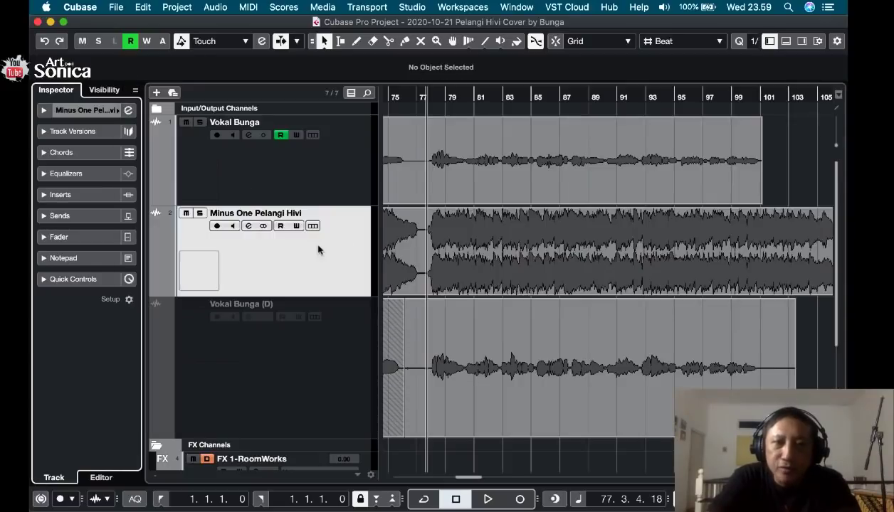
click(129, 111)
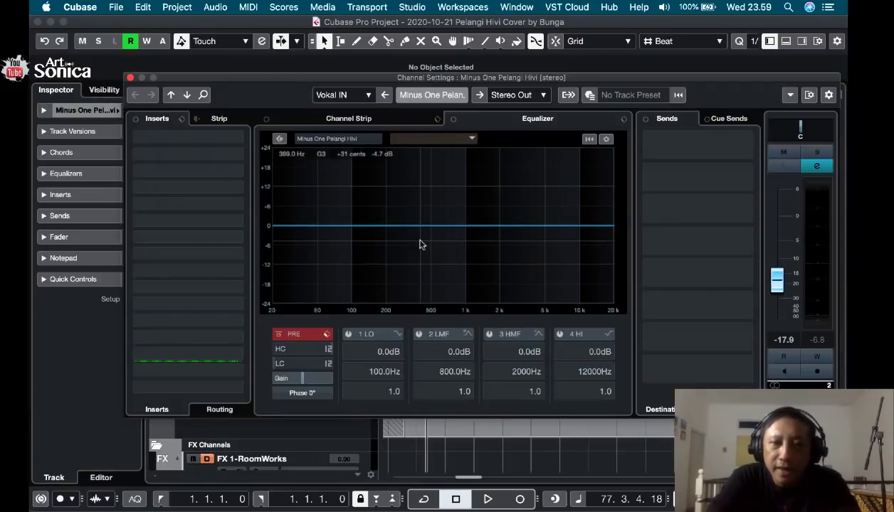
key(space)
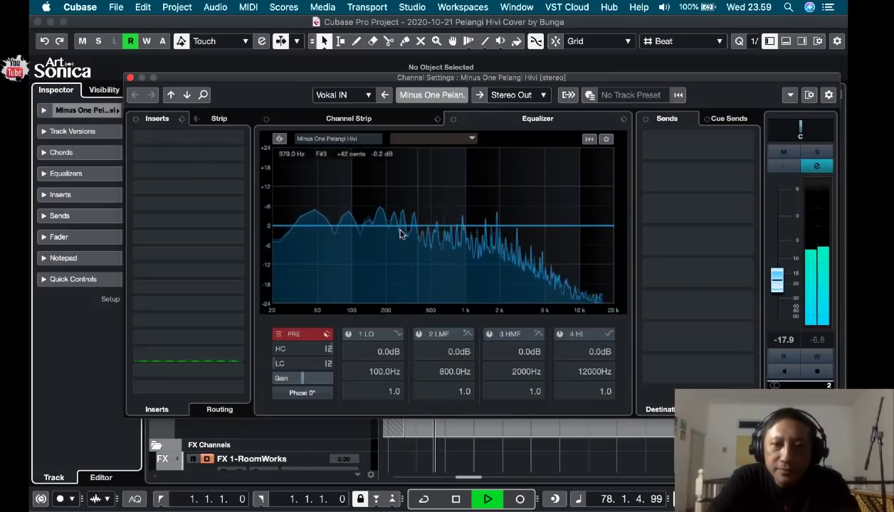
key(space)
Boost the low EQ band on Minus One Pelangi Hivi by 3.5 dB at 69.4 Hz, auditioning it during playback.
click(341, 226)
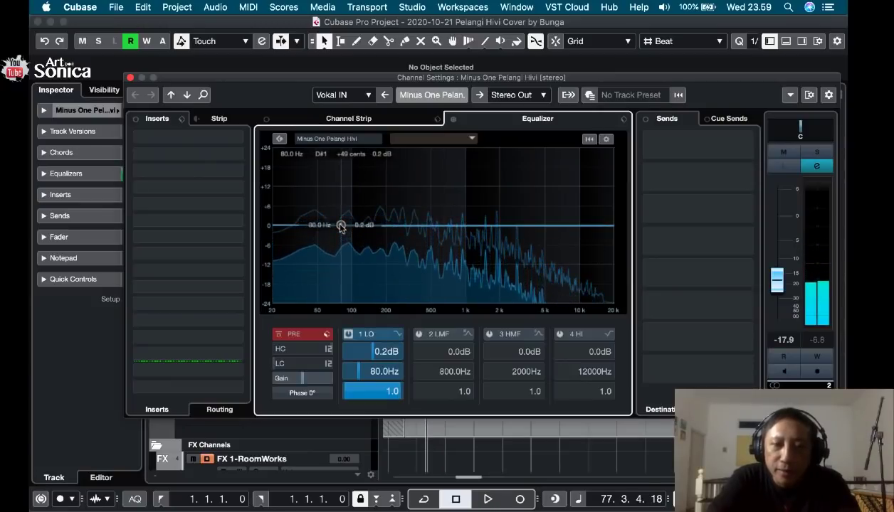
drag(340, 226, 332, 202)
key(space)
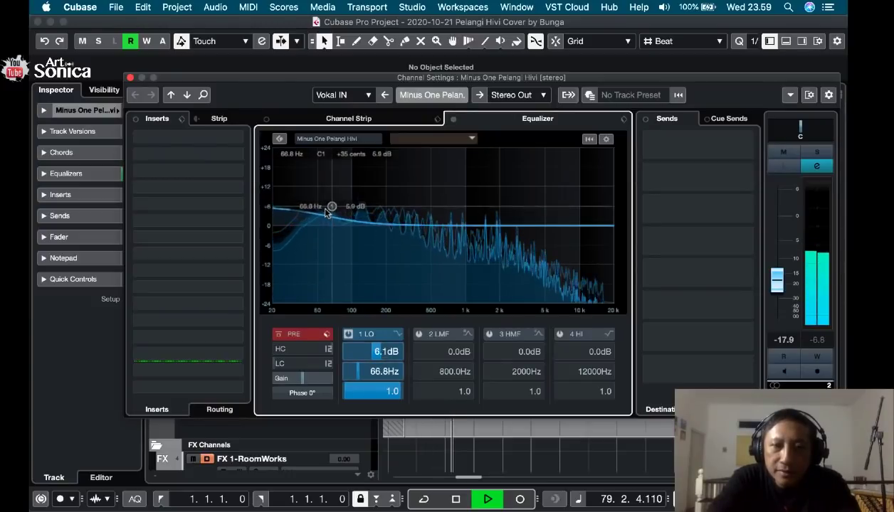
key(space)
drag(332, 201, 332, 209)
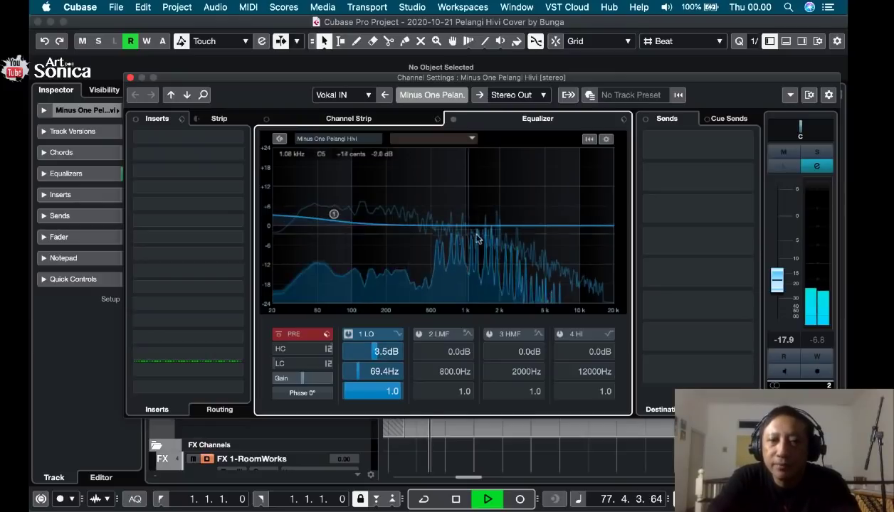
Enable the backing track's high EQ band as High Shelf IV and boost it 3.7 dB at 6733 Hz during playback.
click(588, 257)
click(608, 334)
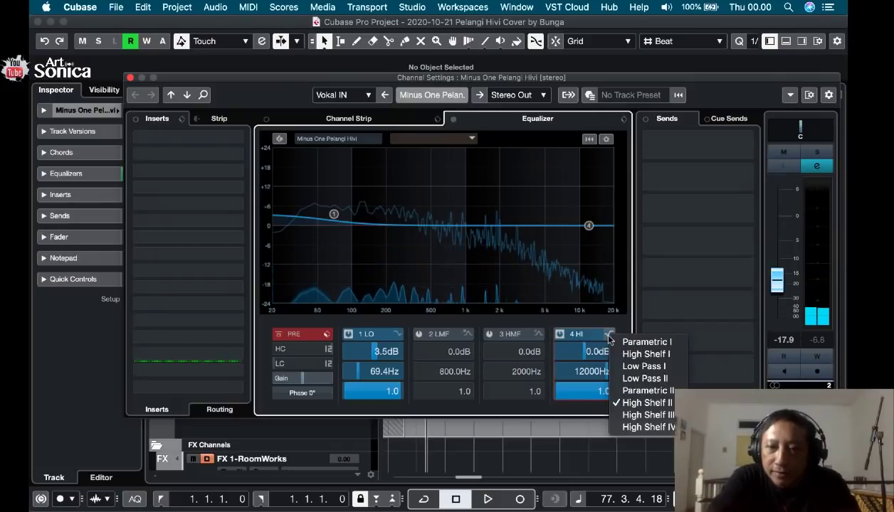
key(Down)
key(Down)
key(Down)
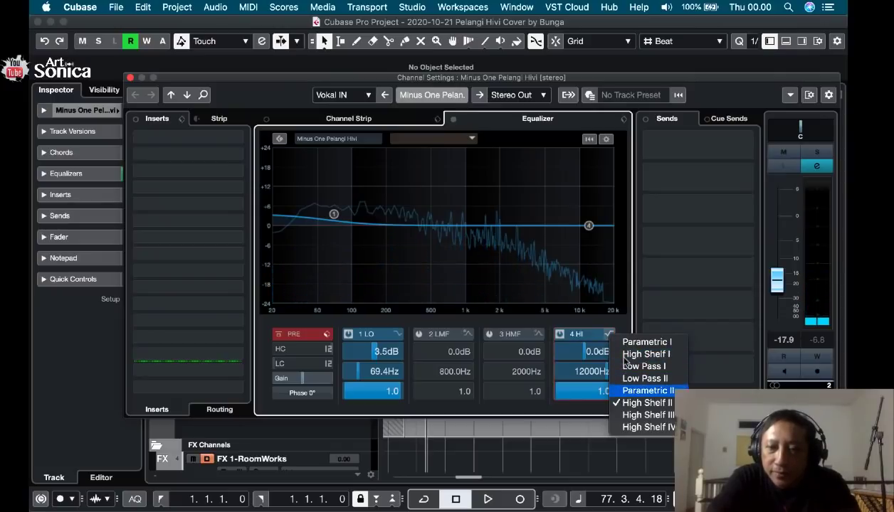
click(646, 427)
key(space)
drag(589, 228, 560, 213)
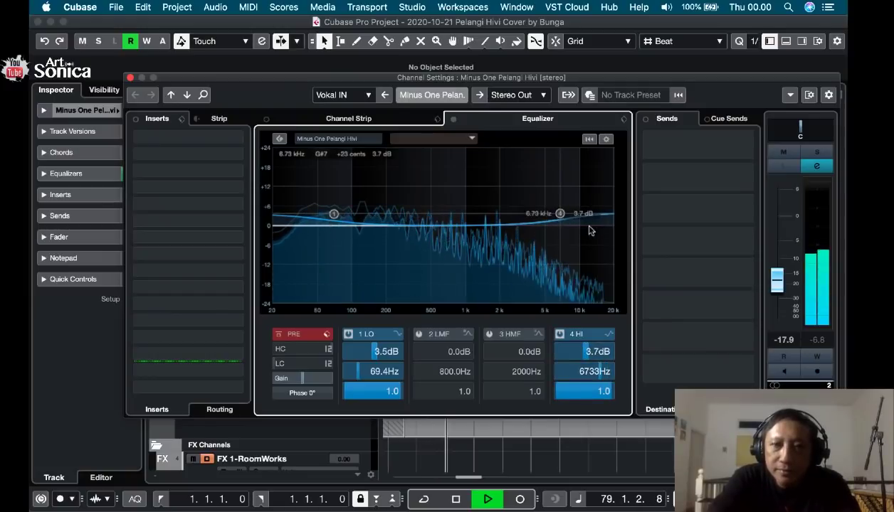
key(space)
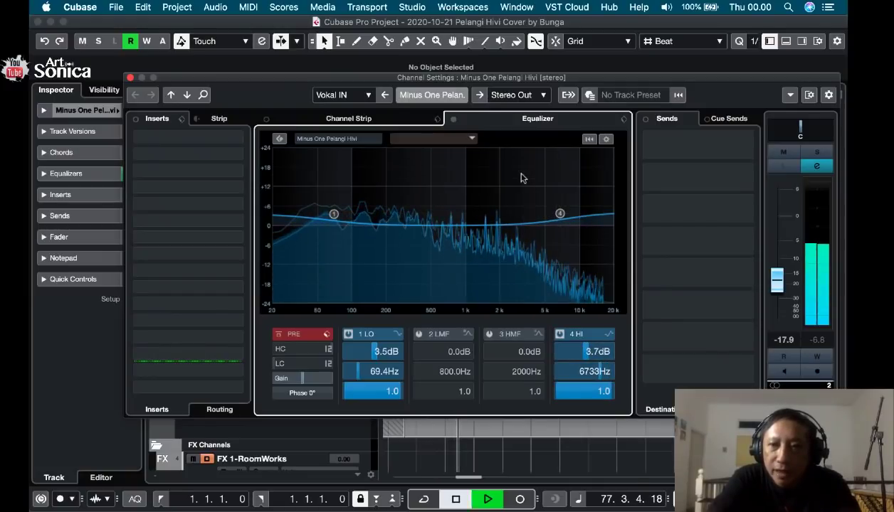
Solo Minus One Pelangi Hivi and compare its sound with the equalizer active, bypassed and active again.
click(816, 151)
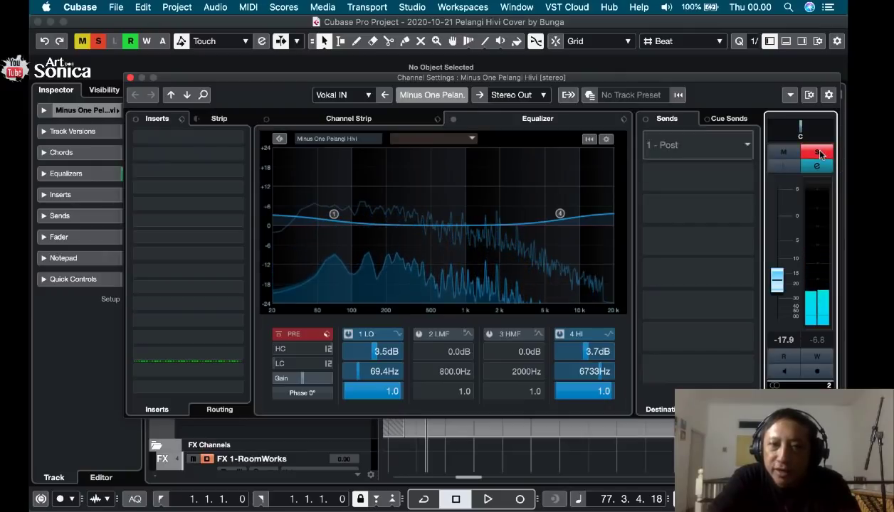
key(space)
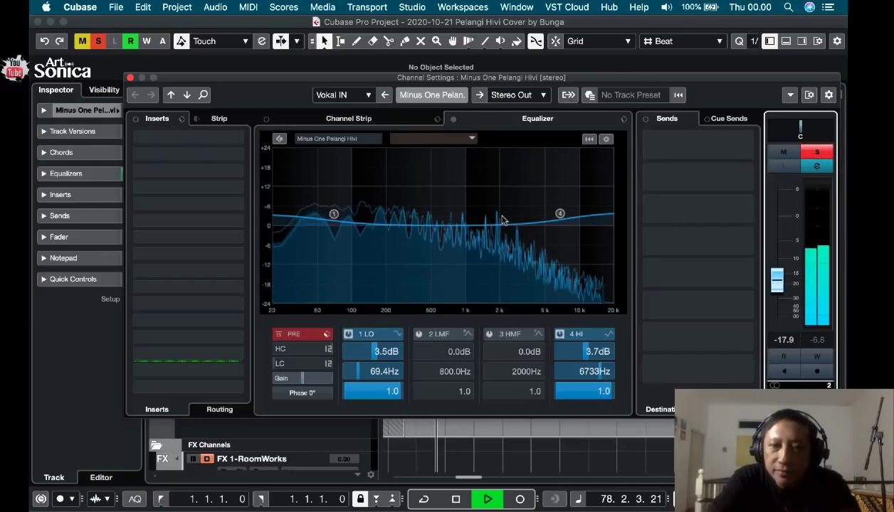
key(space)
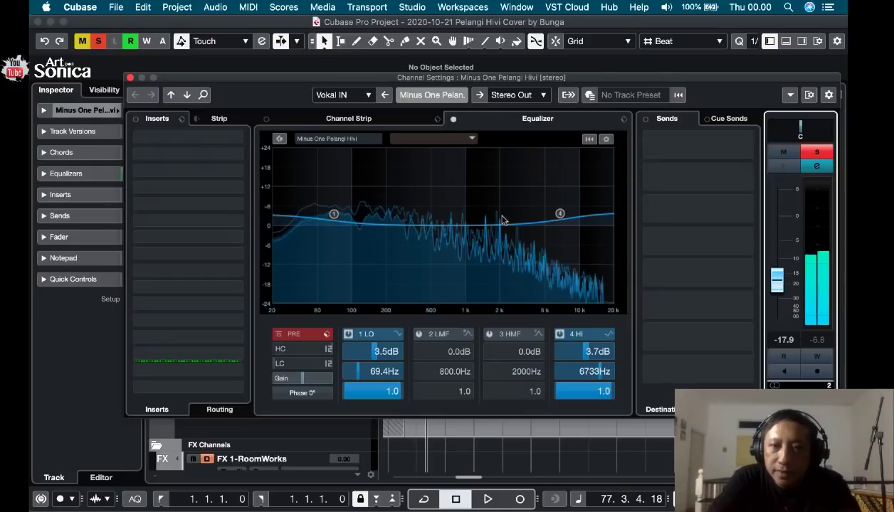
click(453, 121)
key(space)
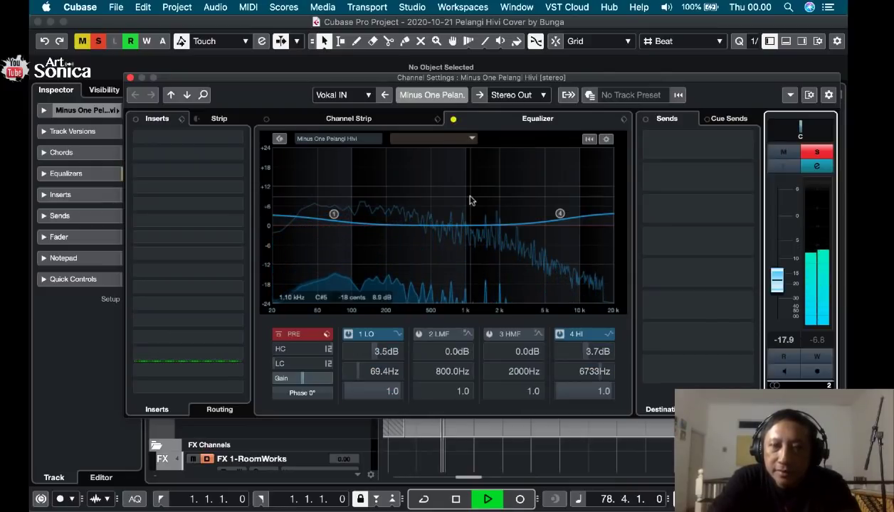
key(space)
key(space)
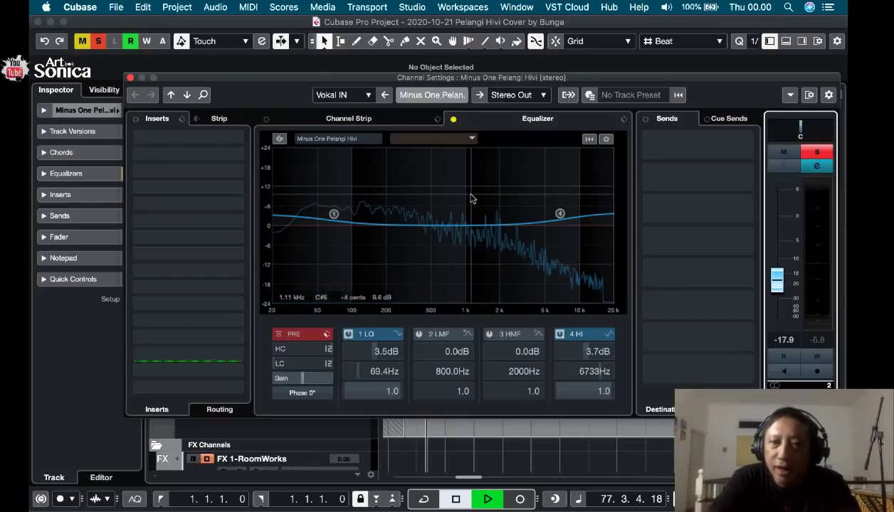
key(space)
click(452, 119)
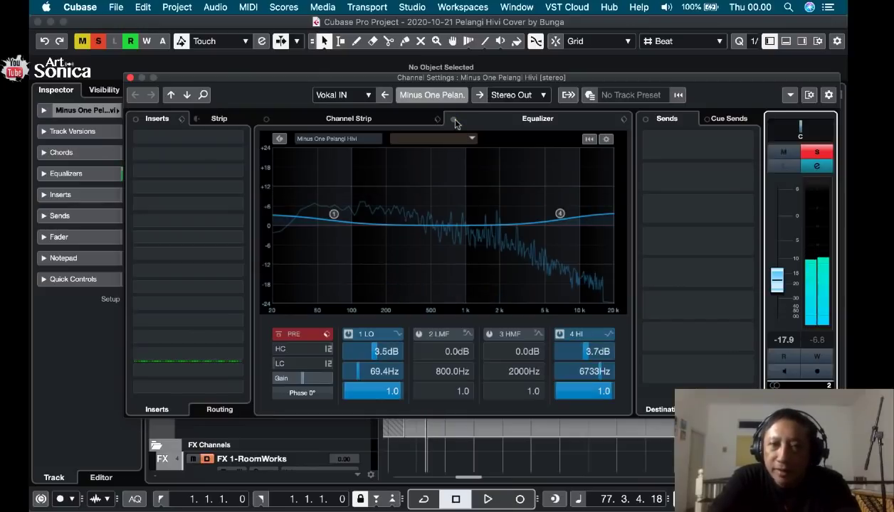
key(space)
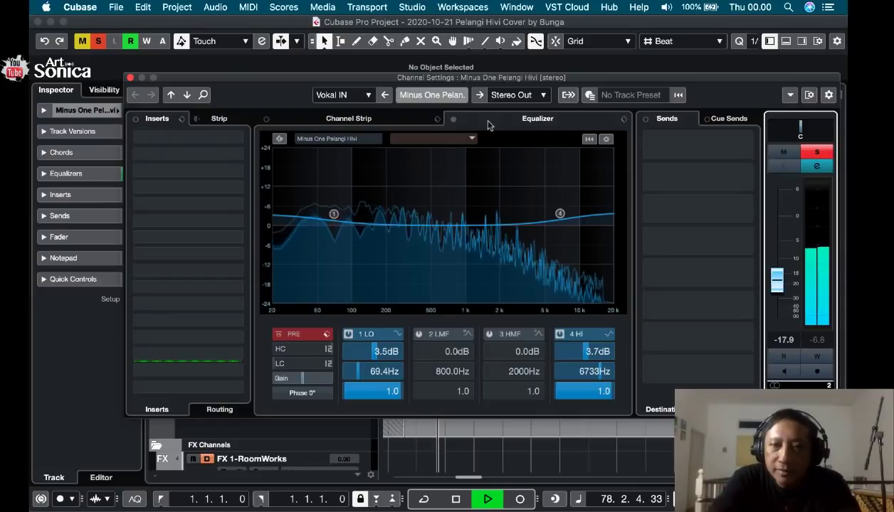
key(space)
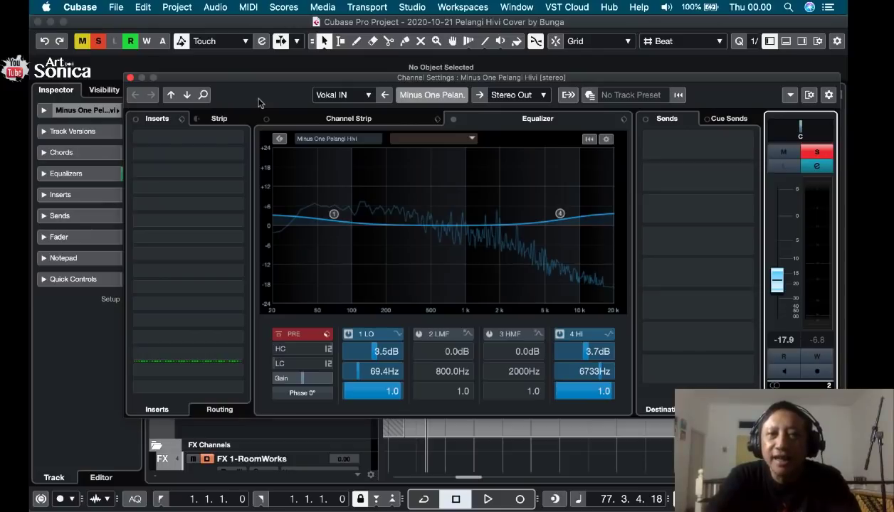
Close the channel settings, unsolo Minus One Pelangi Hivi and listen to the full mix from bar 77.
click(130, 77)
click(203, 215)
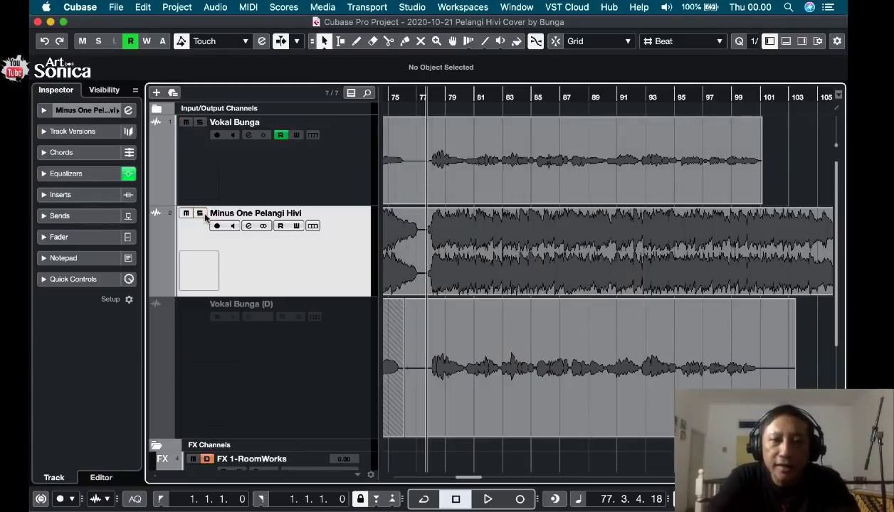
key(space)
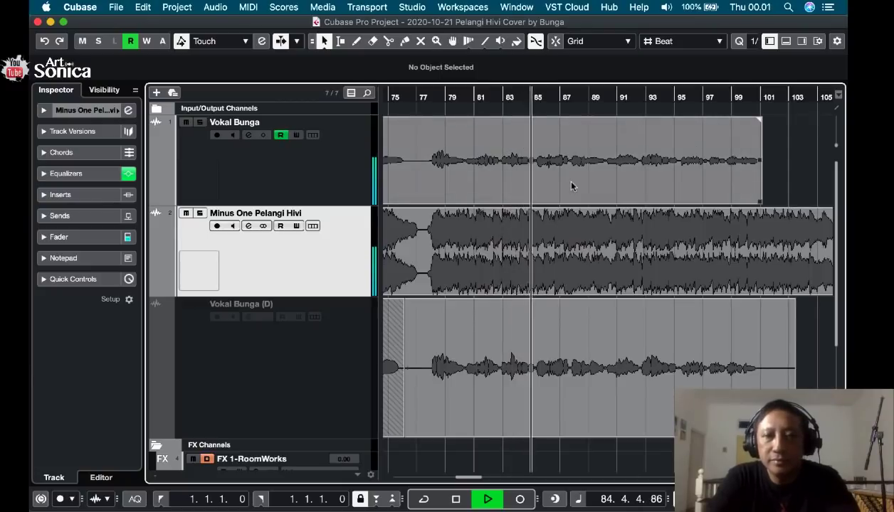
key(space)
Locate the short vocal note just before bar 85, split Vokal Bunga at 84.3.4.111 and 85.1.2.63, and select that piece.
click(523, 95)
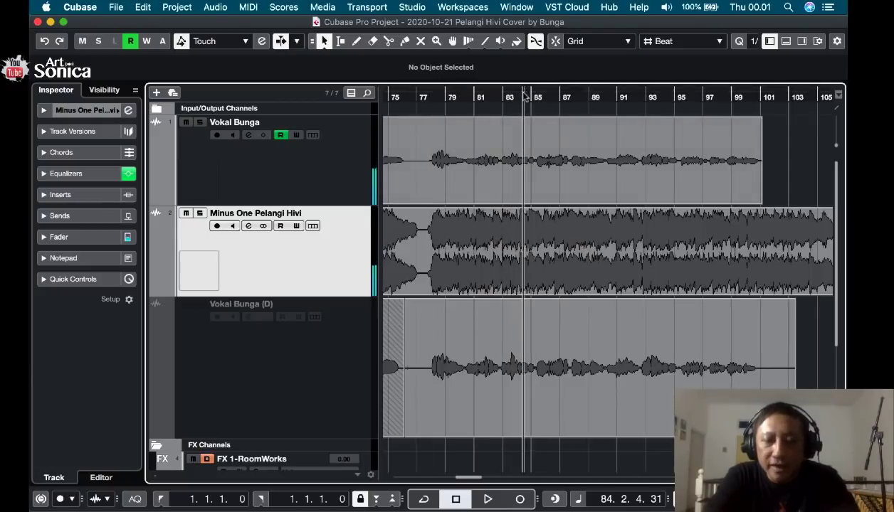
key(h)
key(h)
key(h)
key(h)
key(h)
key(h)
key(h)
key(space)
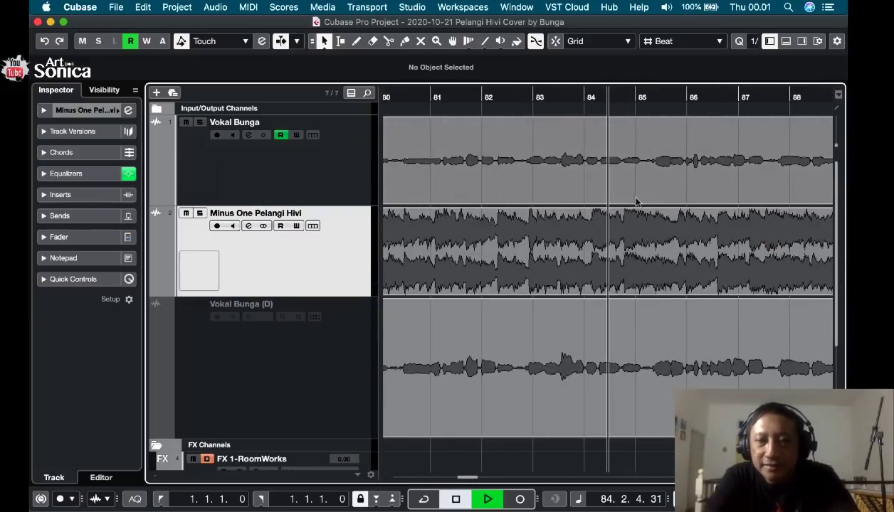
key(space)
click(622, 102)
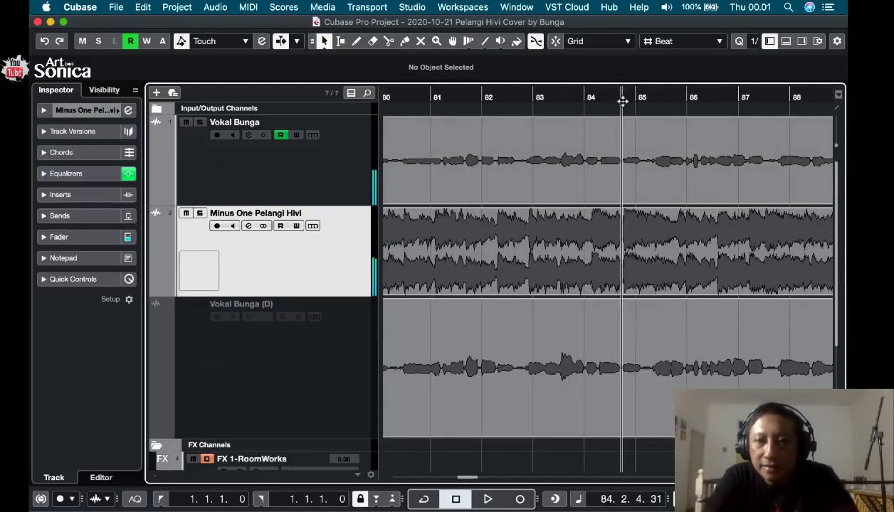
key(3)
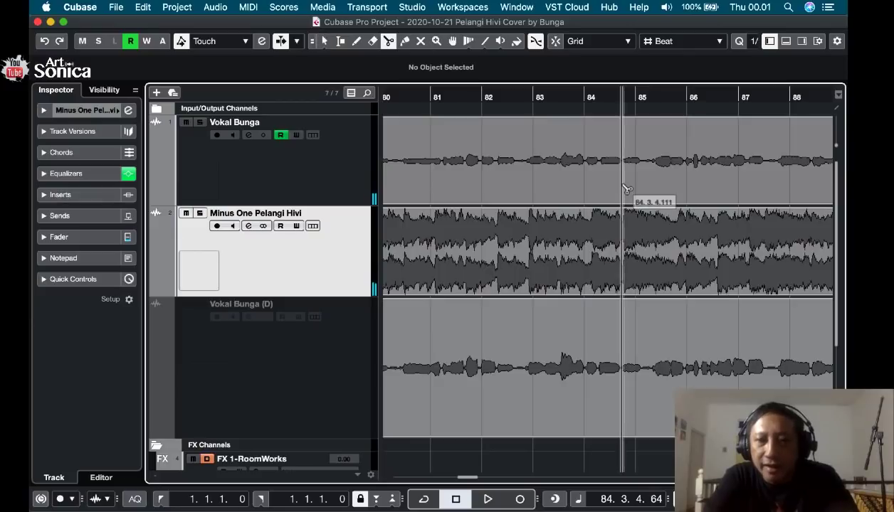
click(641, 190)
key(1)
click(630, 191)
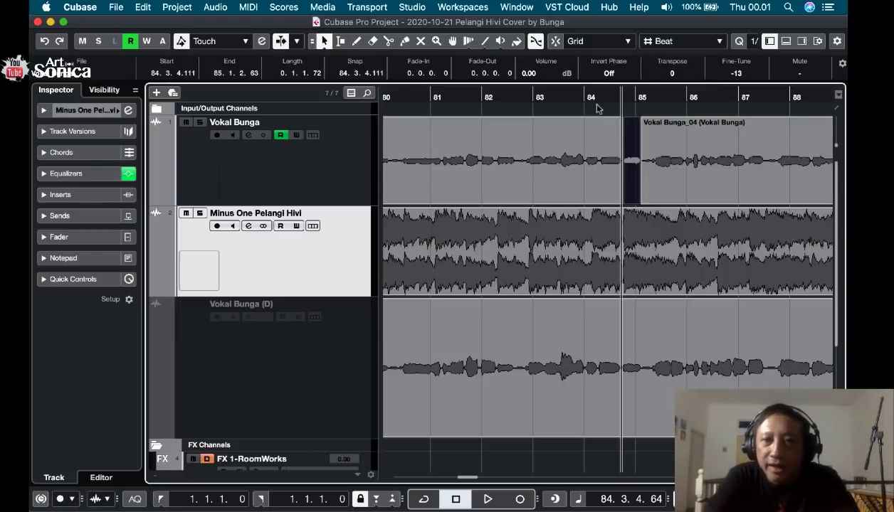
Set the selected vocal piece's Fine-Tune to -21, auditioning the correction from 83.3.4.89.
click(560, 96)
key(space)
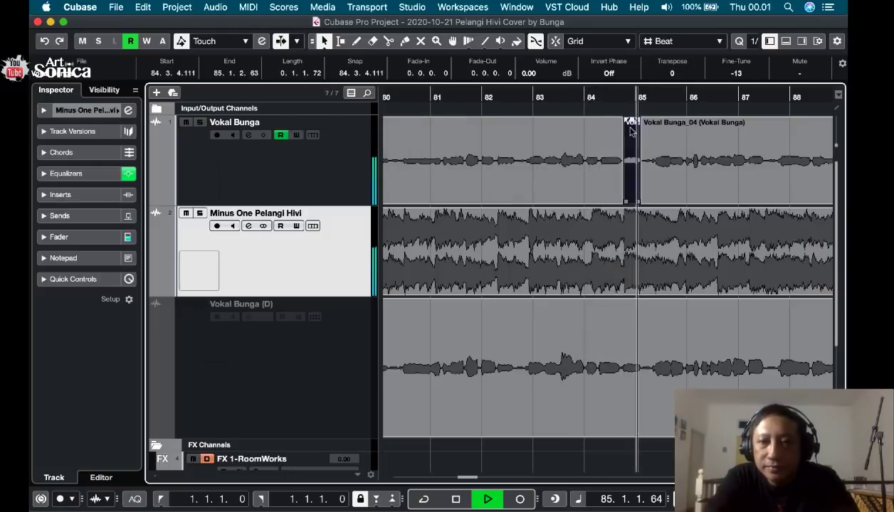
key(space)
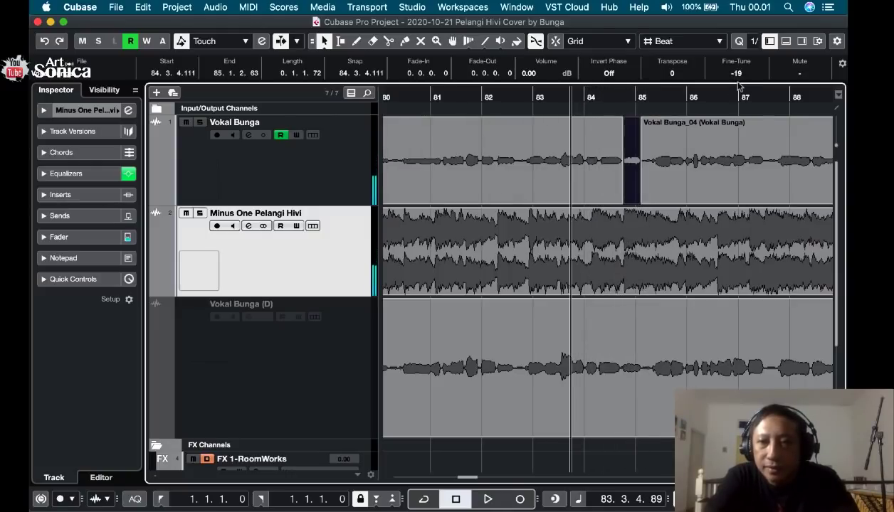
key(space)
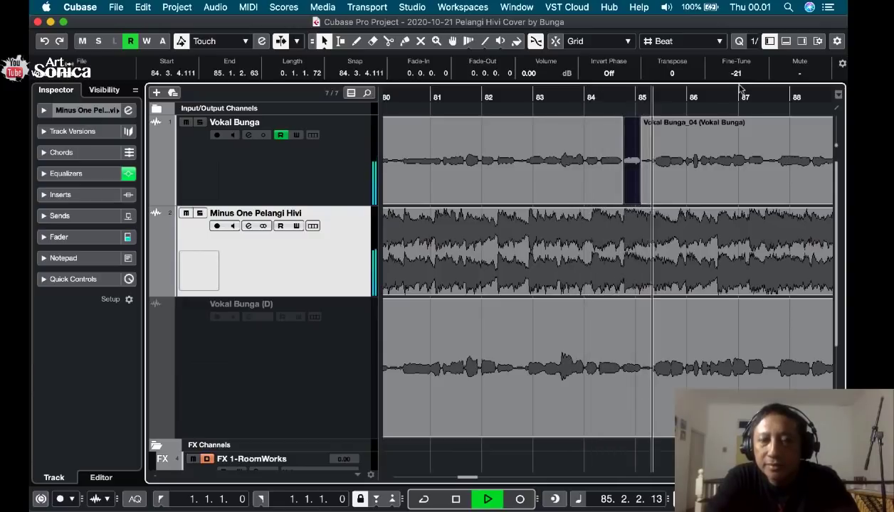
key(space)
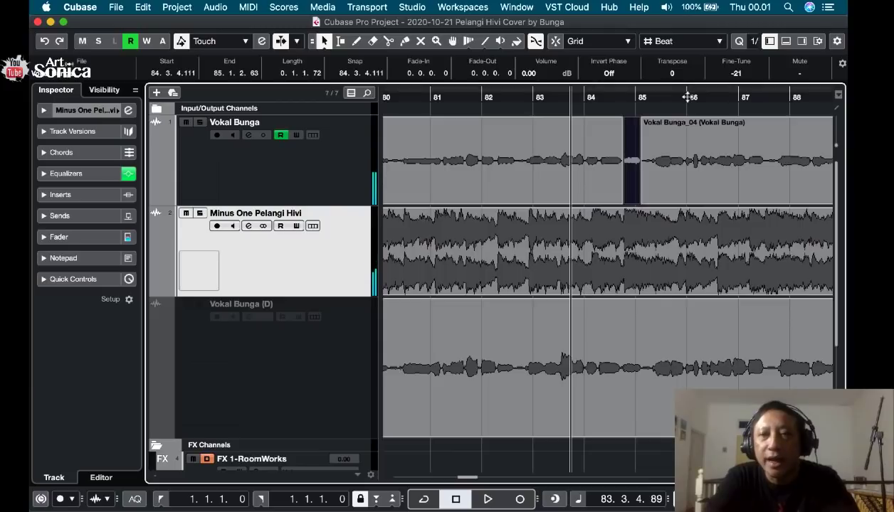
Play on from 83.3.4.89 with Auto-Scroll turned on and listen to the remaining vocal up to about bar 96.
key(space)
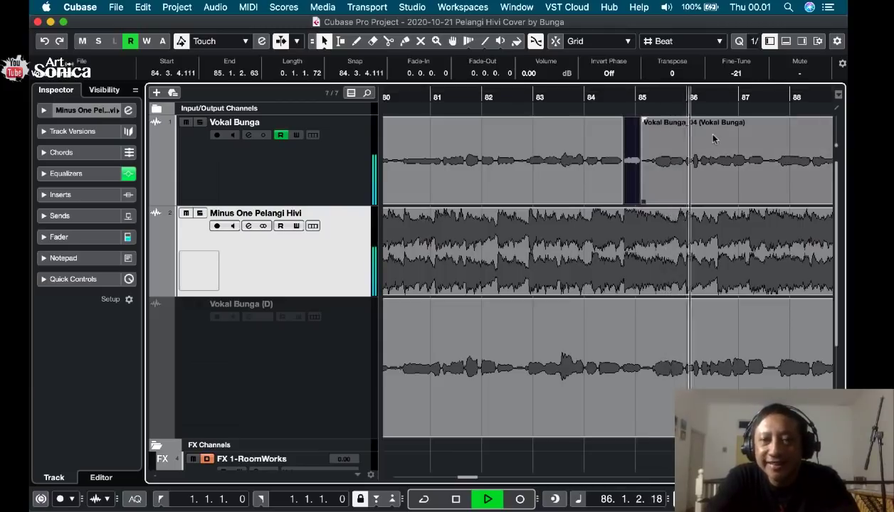
key(f)
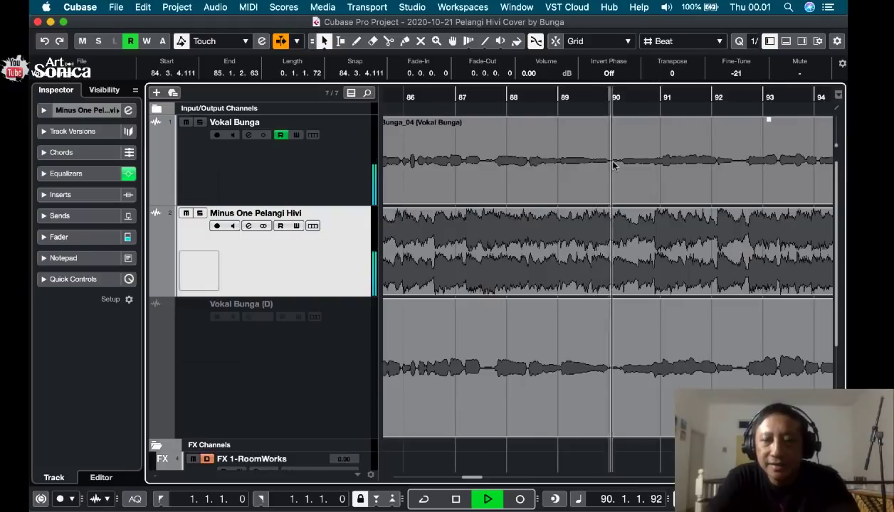
key(g)
key(g)
key(g)
key(g)
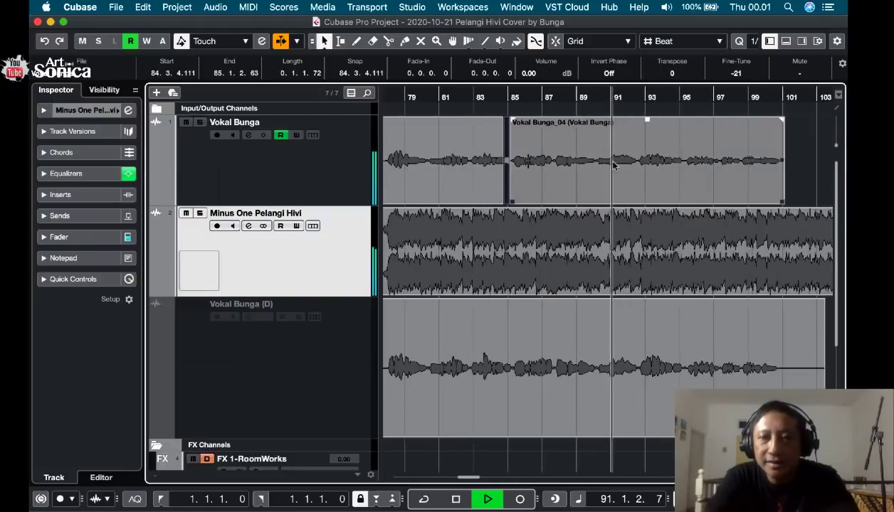
key(h)
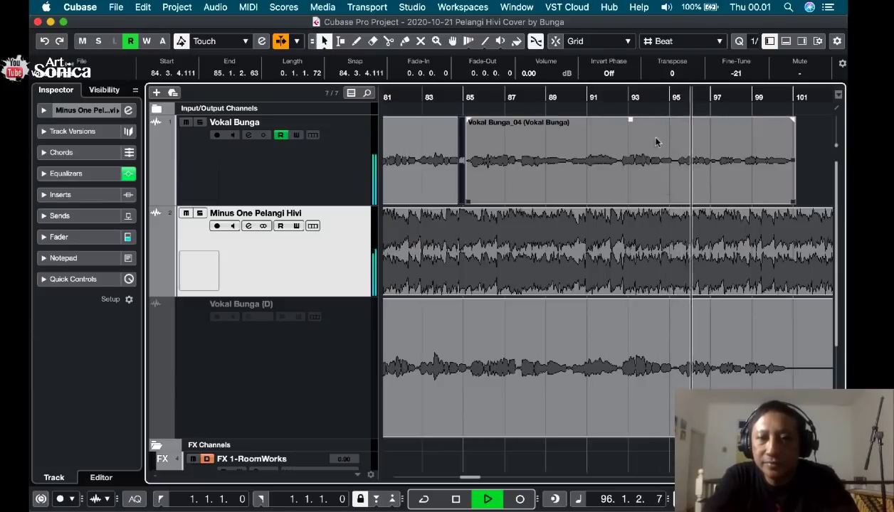
Locate the sung note after bar 95, split Vokal Bunga at 95.2.2.48 and 95.3.4.94, and select that piece.
key(space)
click(676, 97)
key(h)
key(h)
key(h)
key(h)
key(h)
key(h)
key(h)
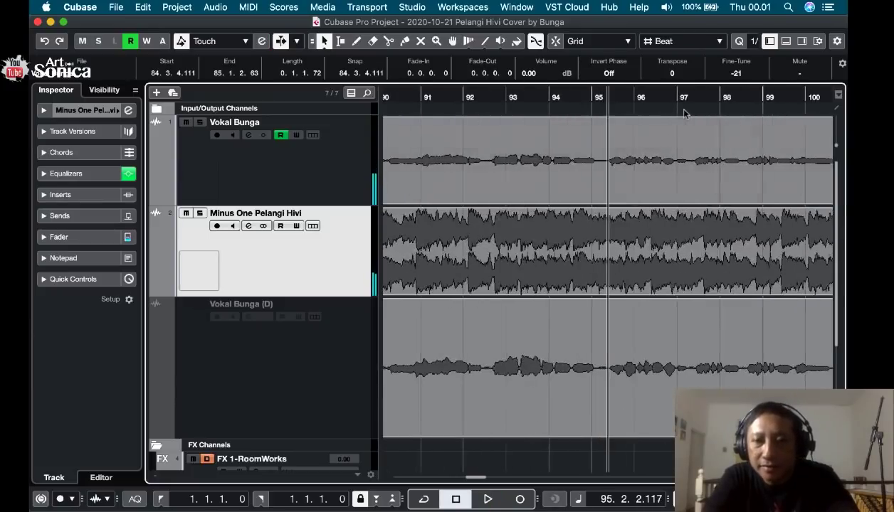
key(space)
key(space)
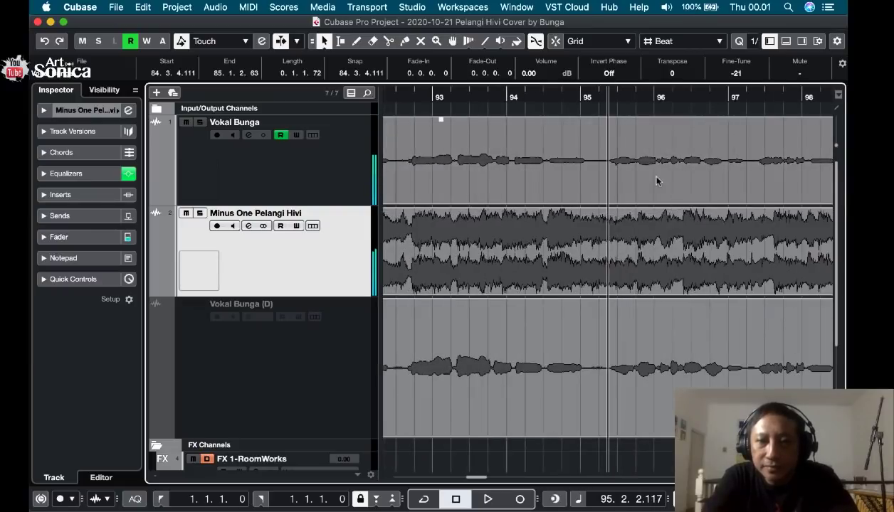
key(3)
click(609, 180)
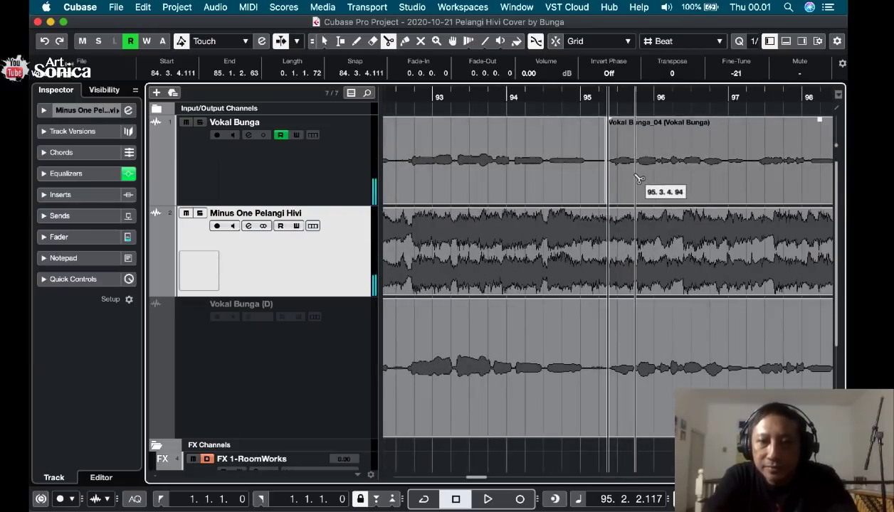
key(1)
click(622, 169)
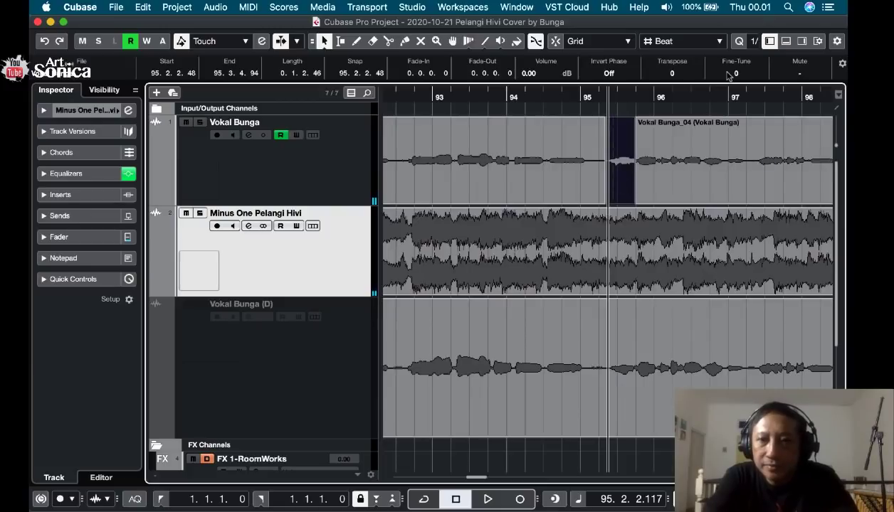
Try Fine-Tune -29 on the selected vocal piece, then set Transpose to -1 and Fine-Tune to 0, auditioning from 95.2.2.117.
key(space)
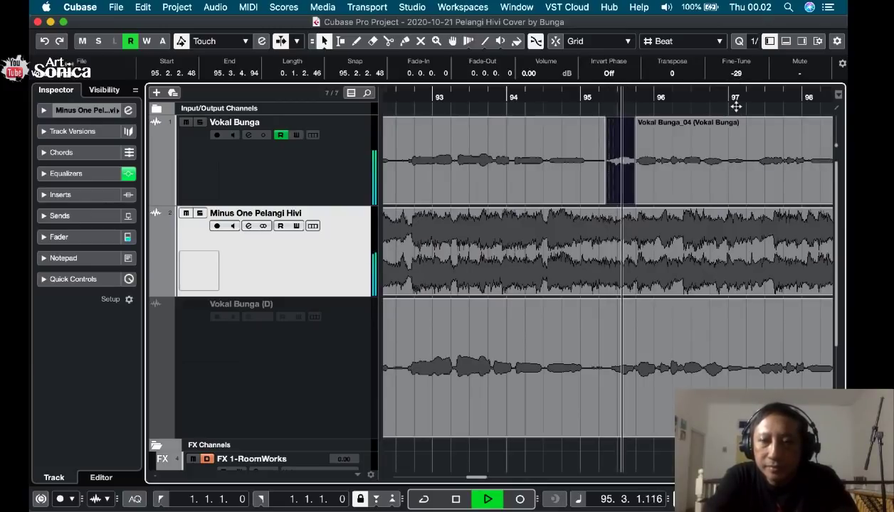
key(space)
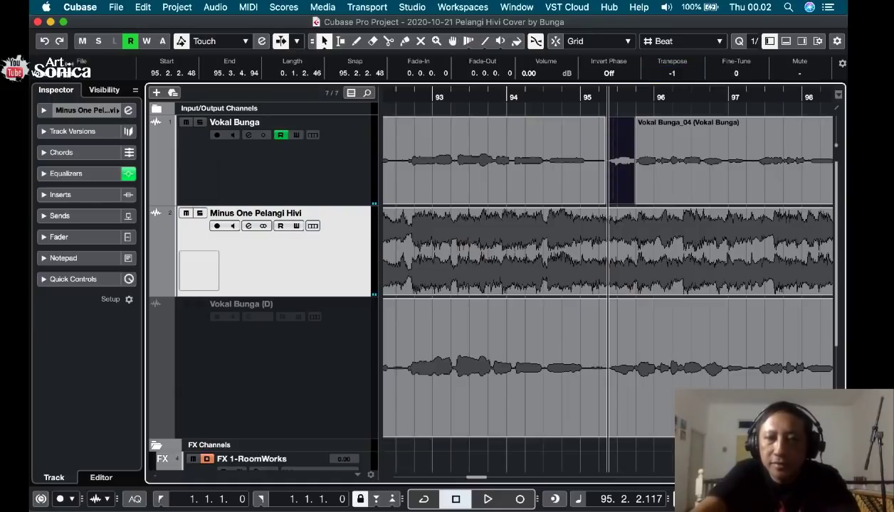
key(space)
key(space)
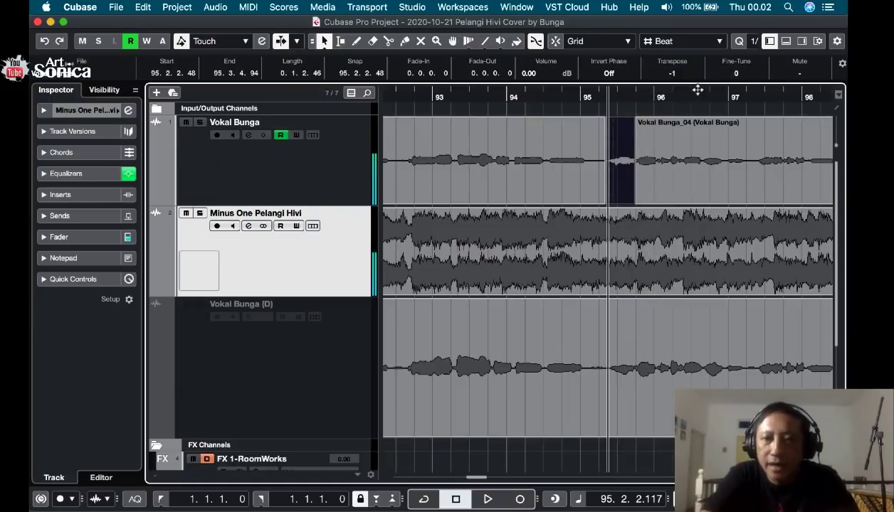
click(563, 95)
key(space)
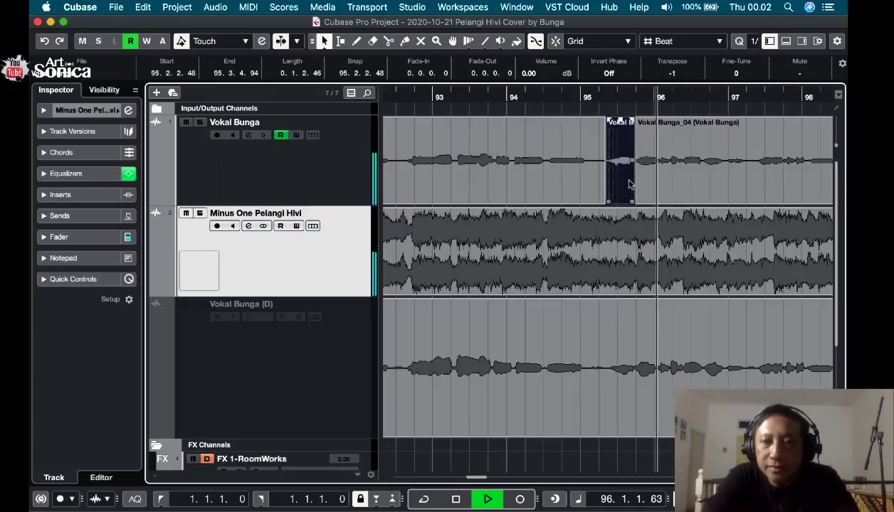
Listen on from 95.3.2.68, split Vokal Bunga at 96.1.4.33 and 96.2.2.76, and select the short piece.
key(space)
click(625, 96)
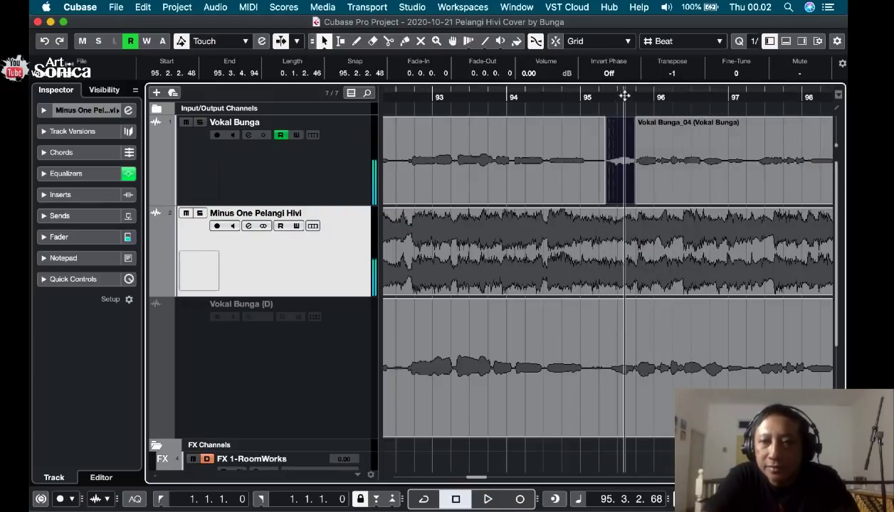
key(space)
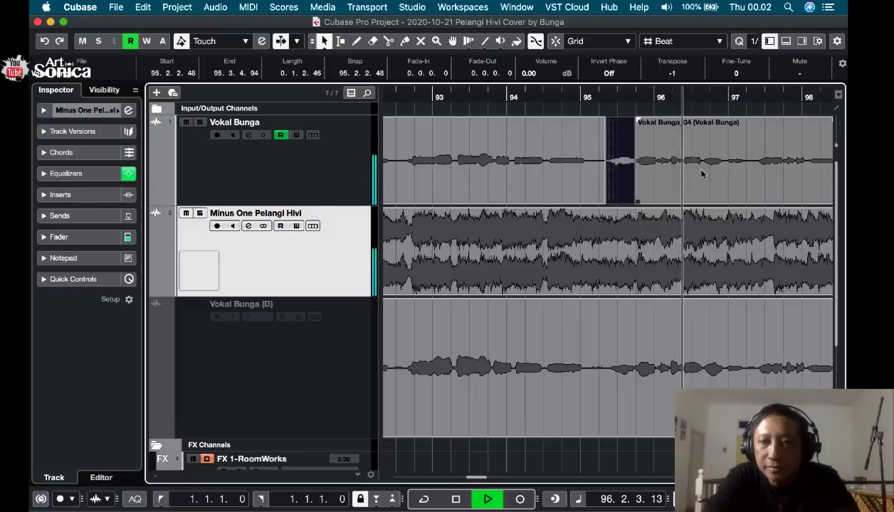
key(space)
key(3)
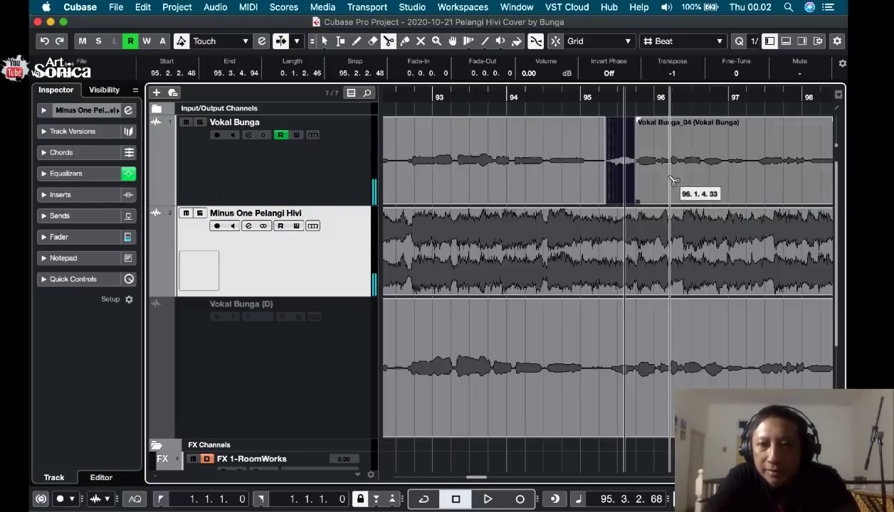
click(672, 179)
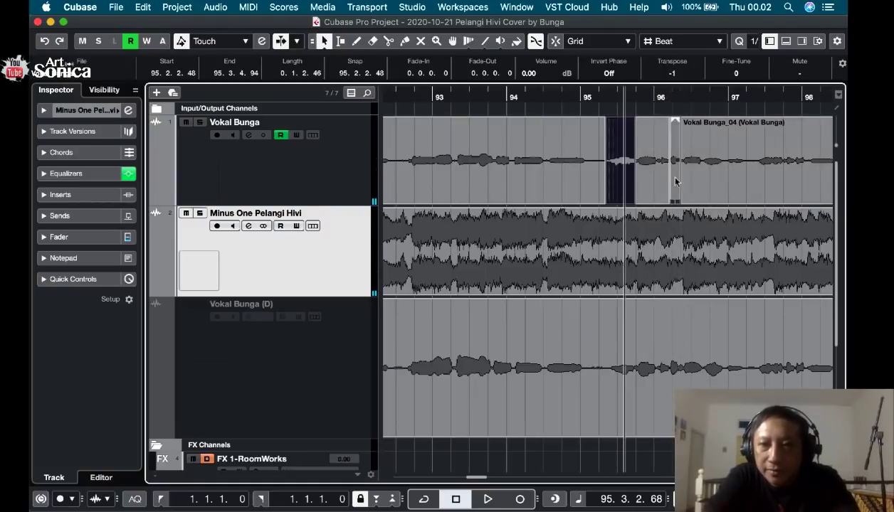
click(676, 181)
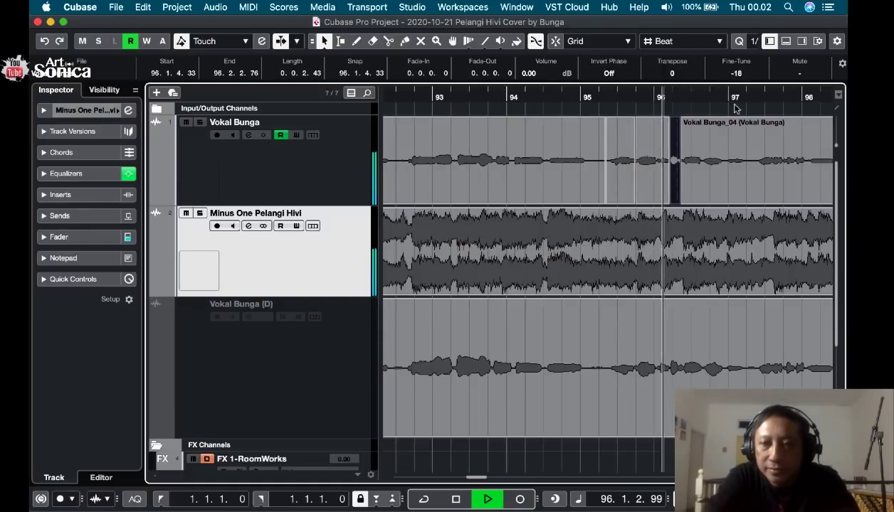
Set the short piece's Transpose to -1 and Fine-Tune to 0, and listen on with Auto-Scroll up to about bar 100.
key(space)
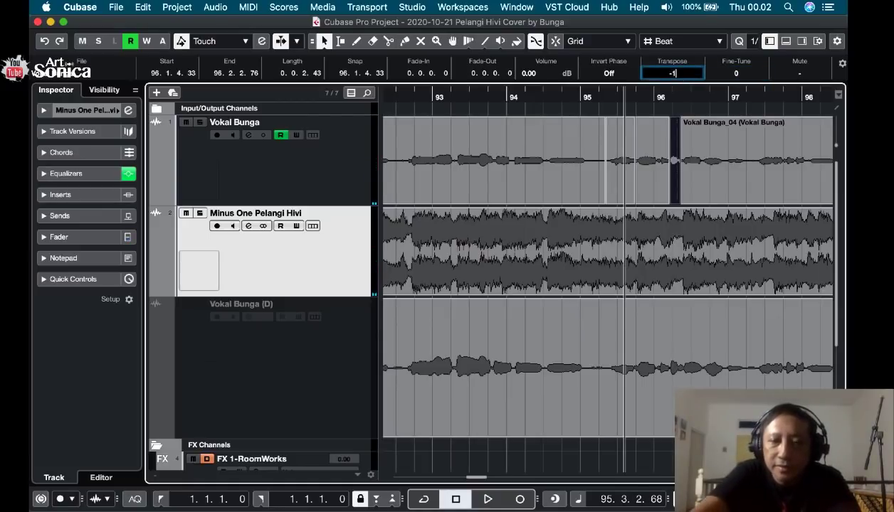
key(space)
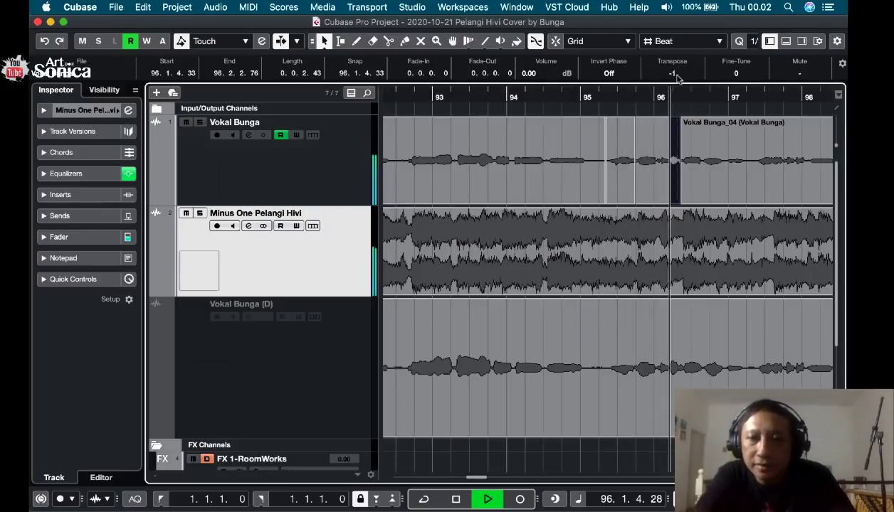
key(f)
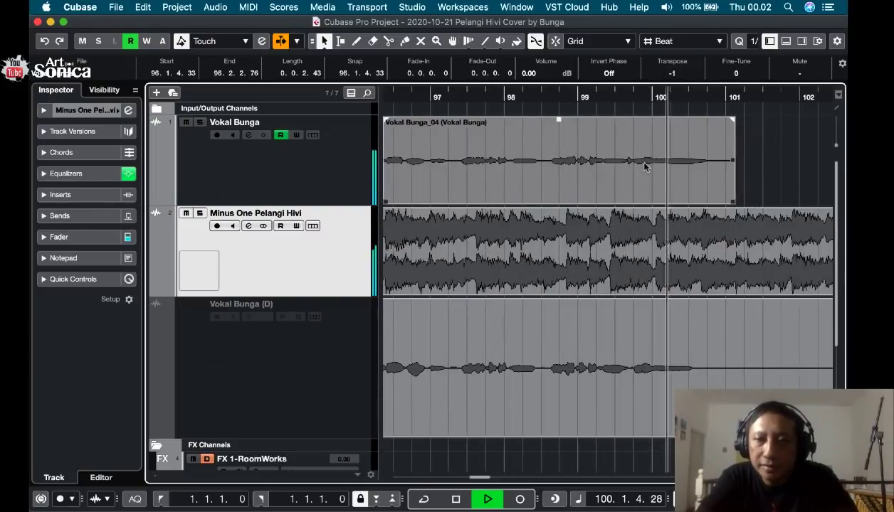
key(space)
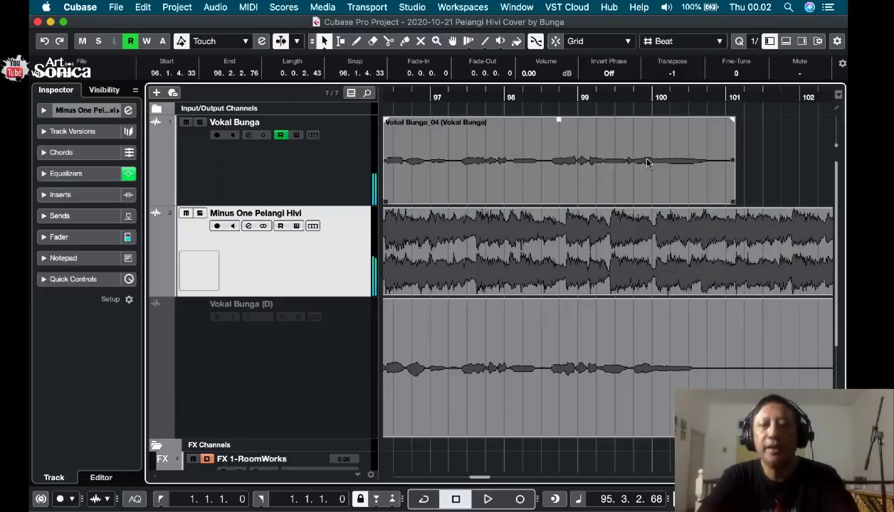
Listen to the corrected vocal against the backing track from 92.3.2.1 to the end of the singing.
key(g)
scroll(653, 160, left, 5)
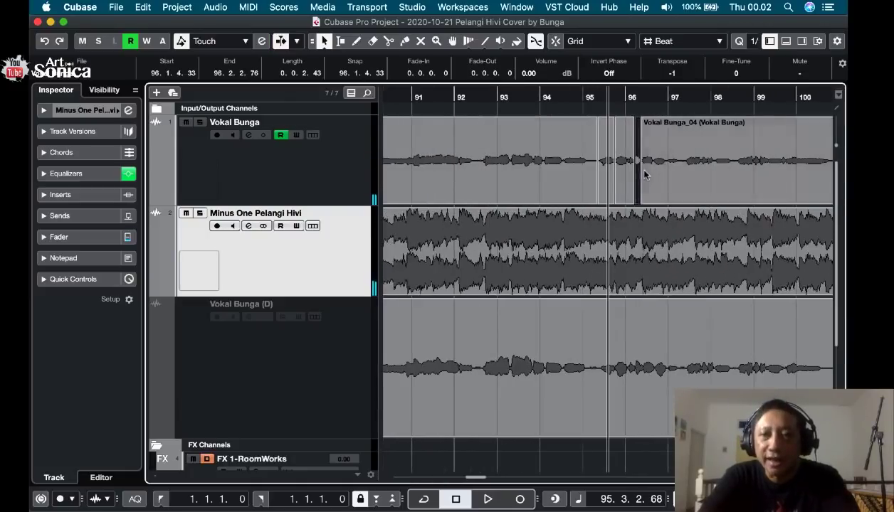
key(h)
key(h)
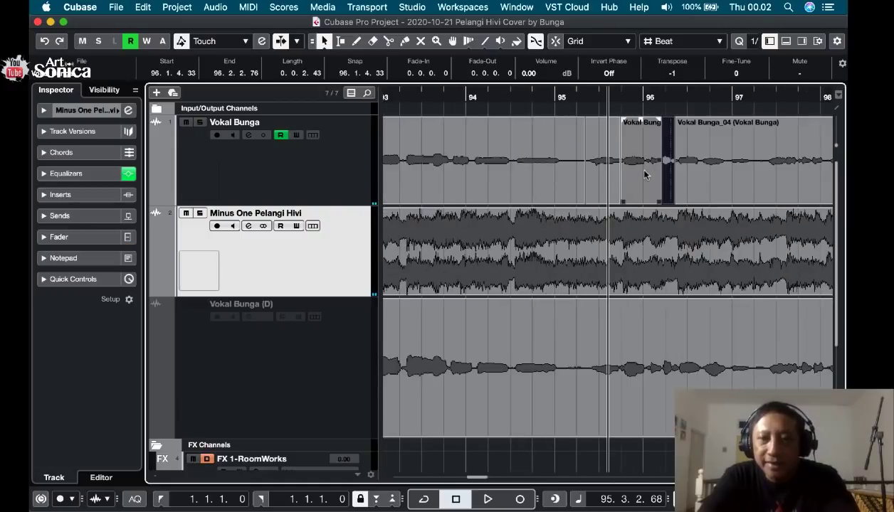
key(g)
key(g)
key(g)
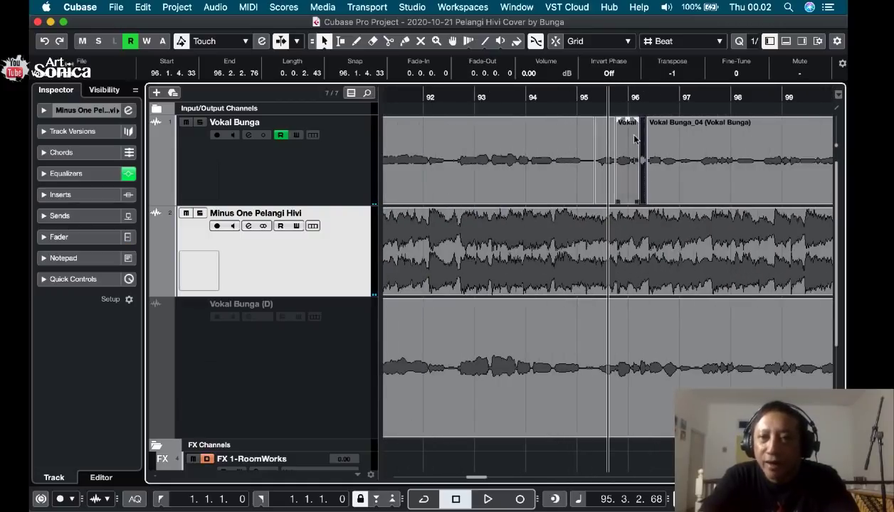
click(592, 96)
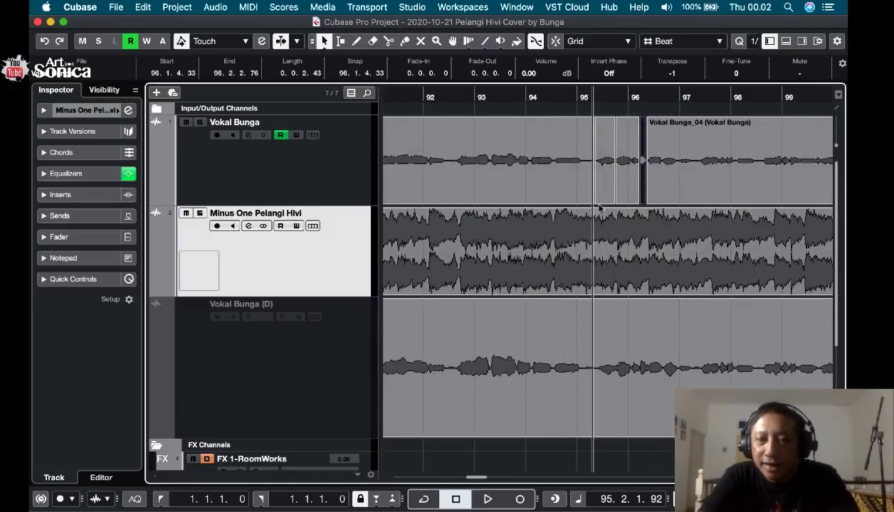
click(590, 97)
click(449, 107)
key(space)
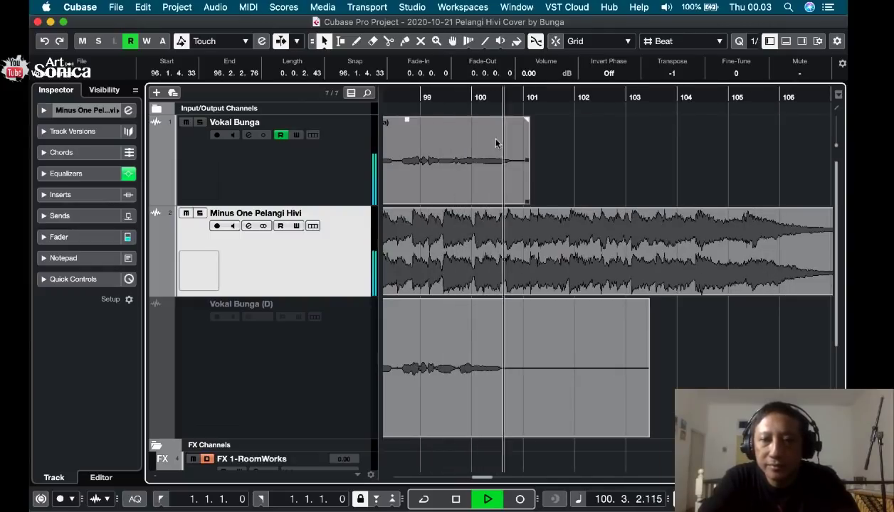
key(space)
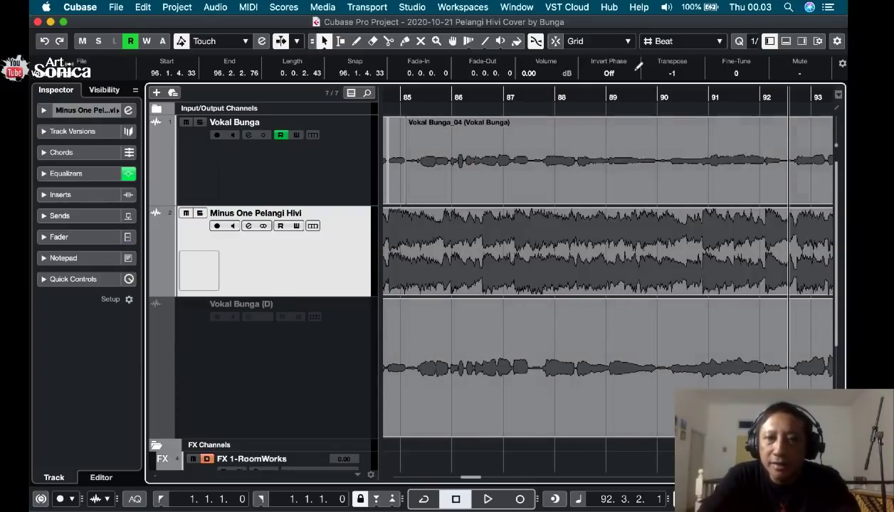
Show the MixConsole in the project window and open the channel settings of Stereo Out.
click(411, 7)
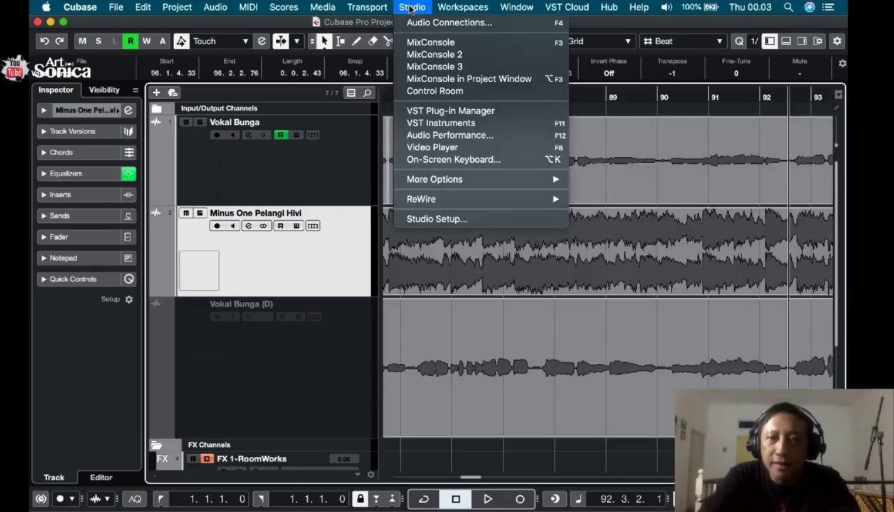
click(457, 80)
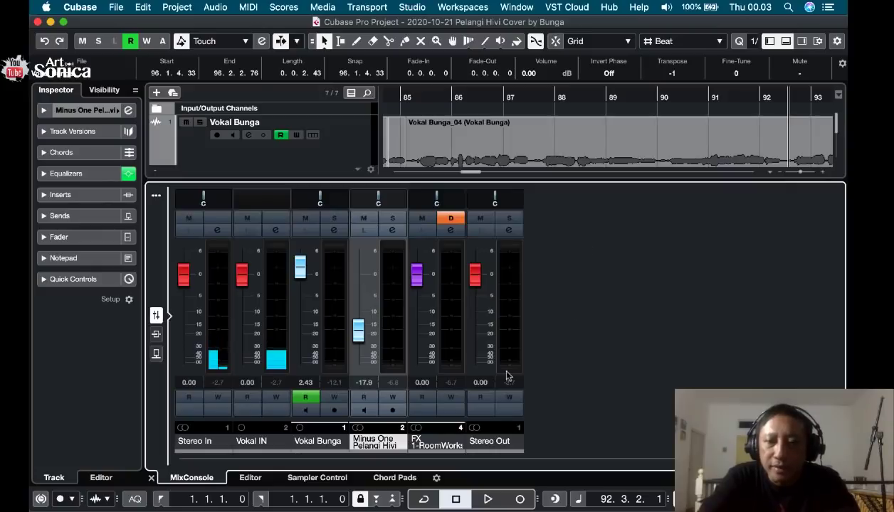
click(509, 235)
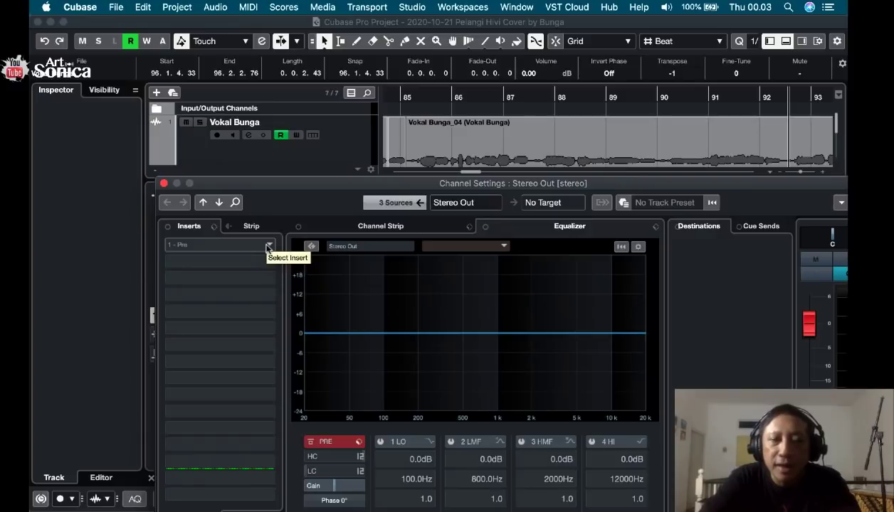
Load the Limiter plug-in into the first insert slot of Stereo Out and arrange its window beside the channel settings.
click(269, 247)
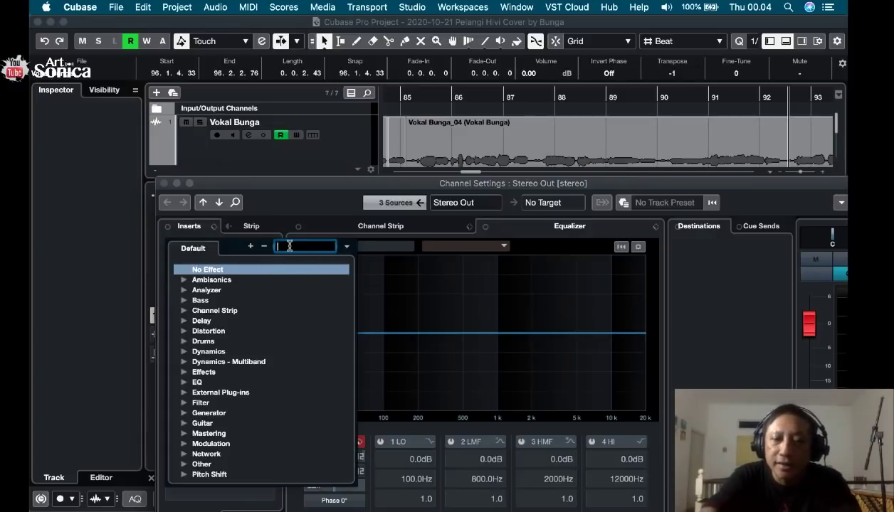
text(limiter)
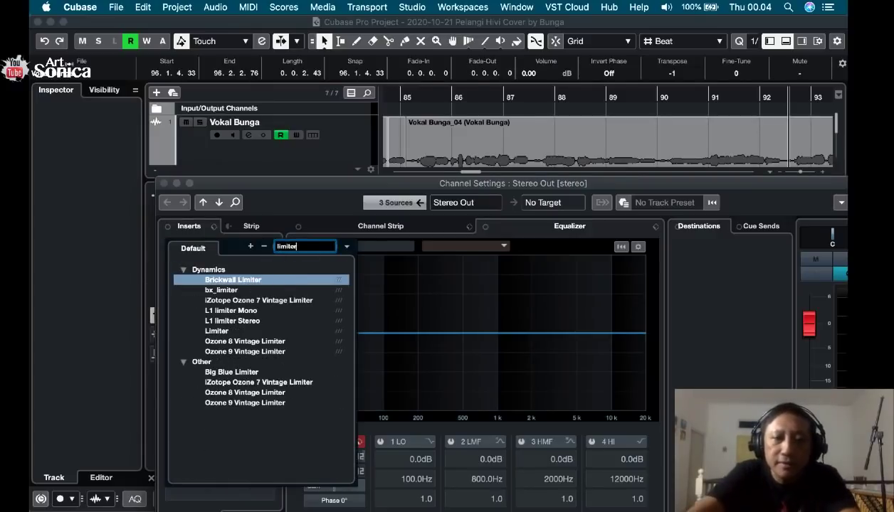
click(221, 333)
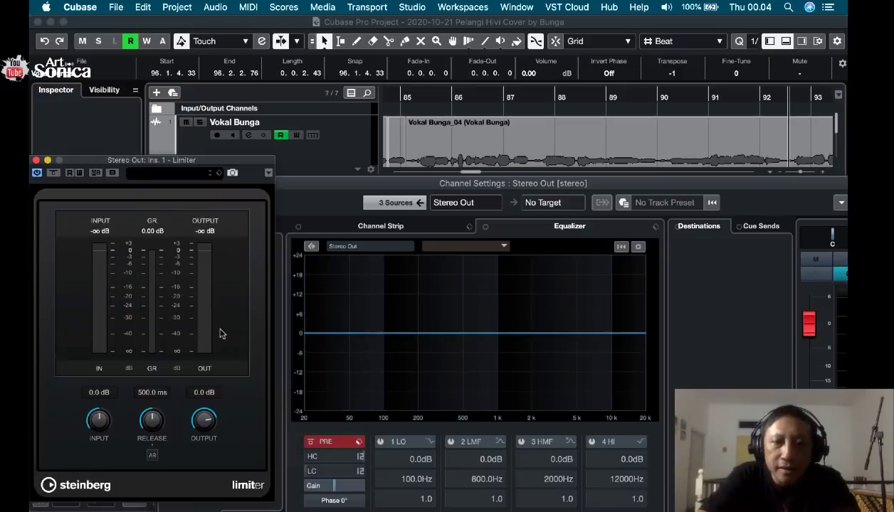
drag(205, 161, 590, 133)
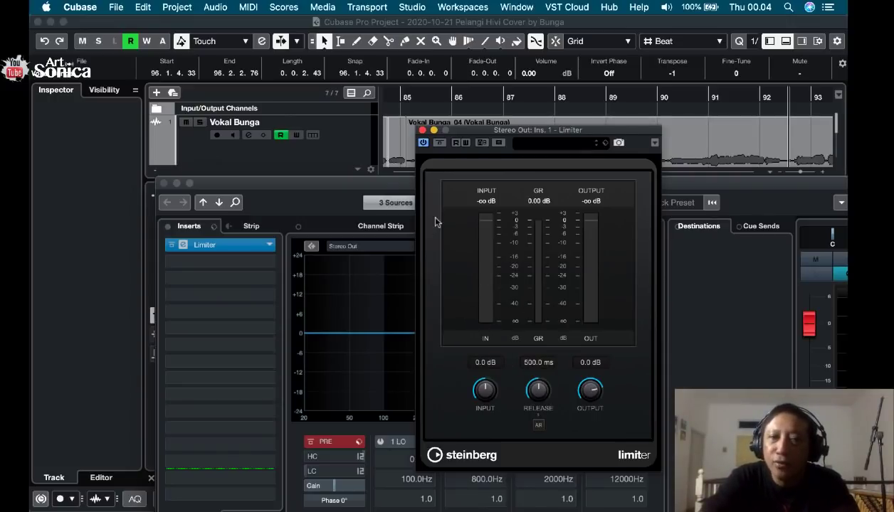
drag(336, 188, 337, 251)
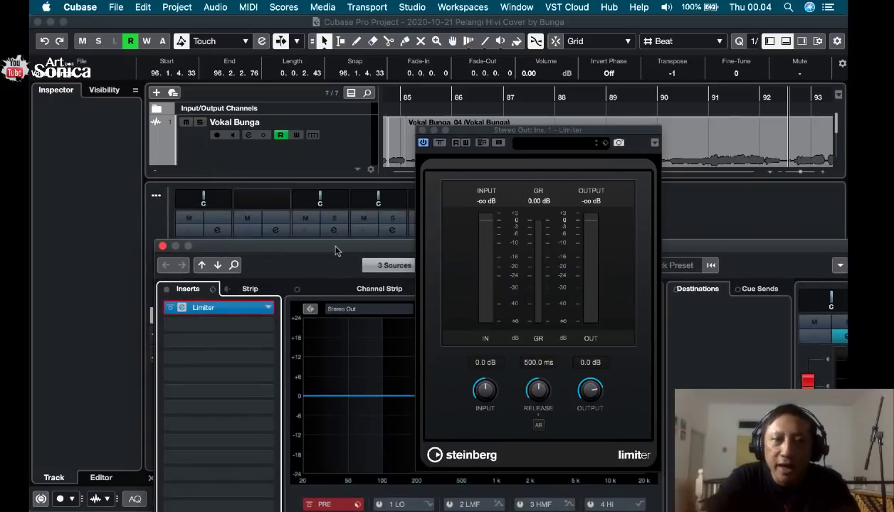
click(123, 8)
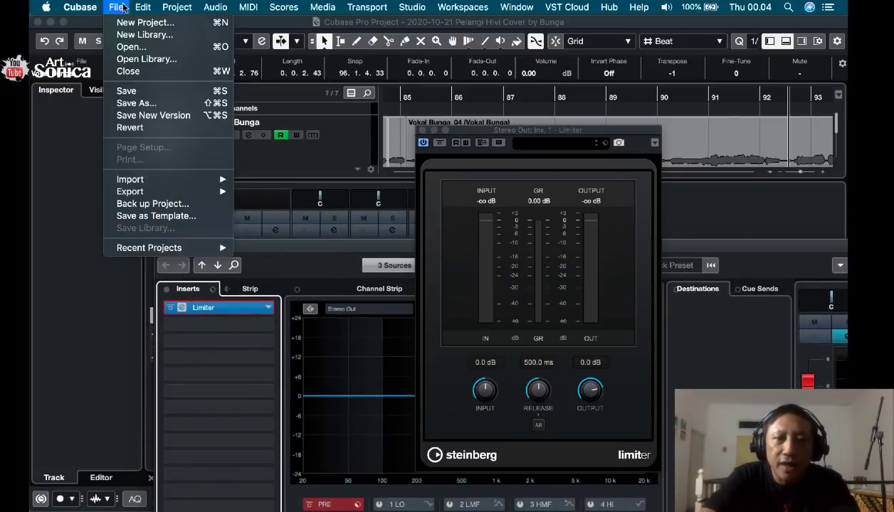
mouse_move(158, 184)
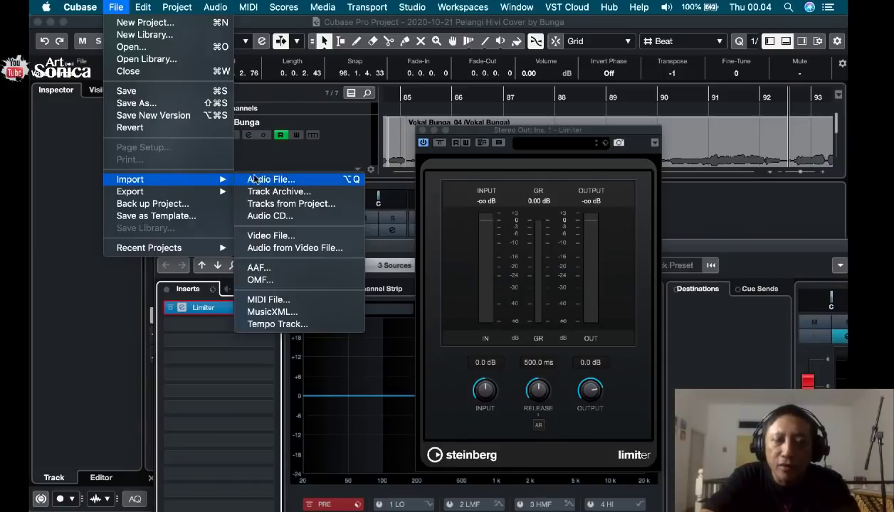
click(288, 178)
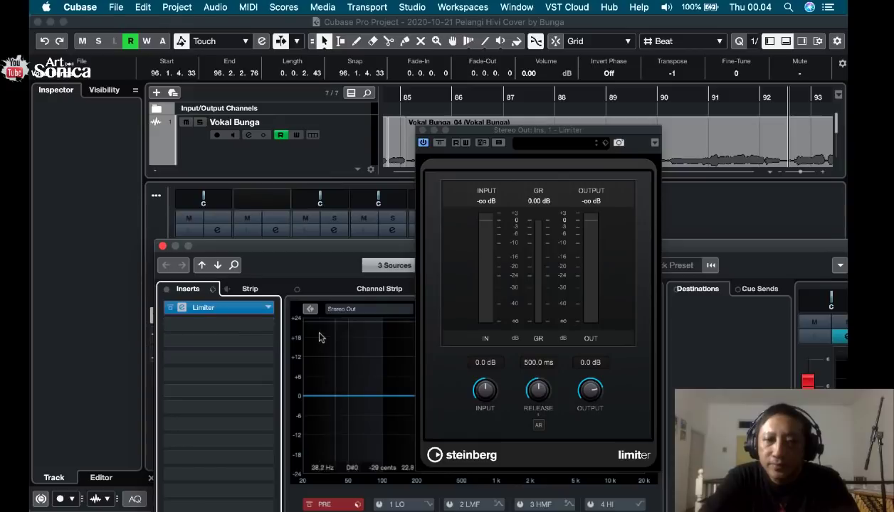
Raise the Limiter's Input to 9.8 dB while playing the mix from 92.3.2.1.
key(space)
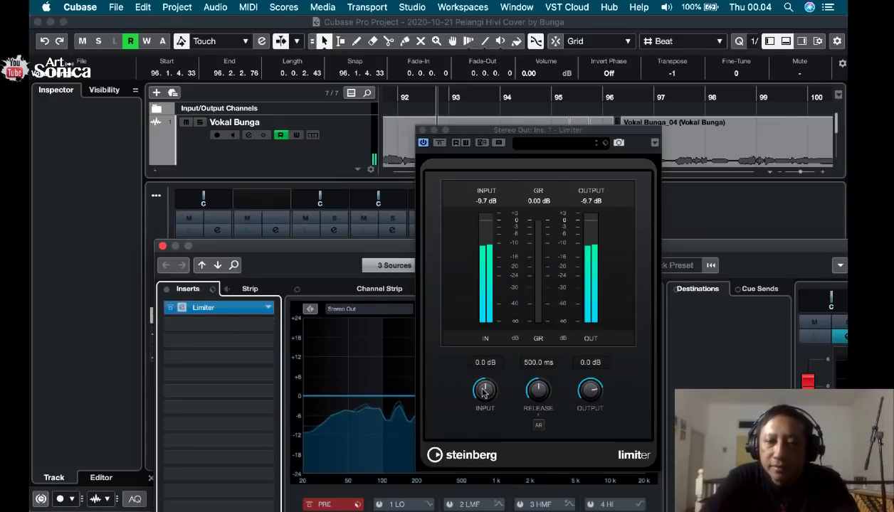
drag(482, 390, 482, 391)
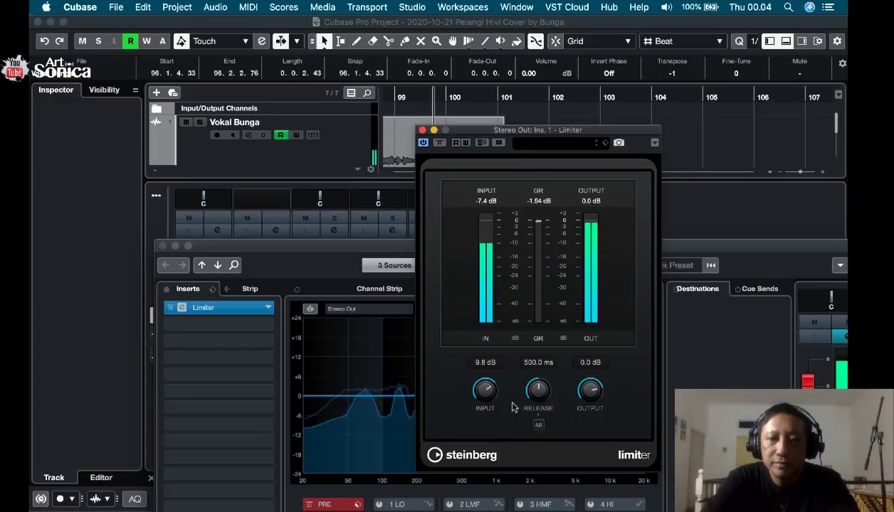
key(space)
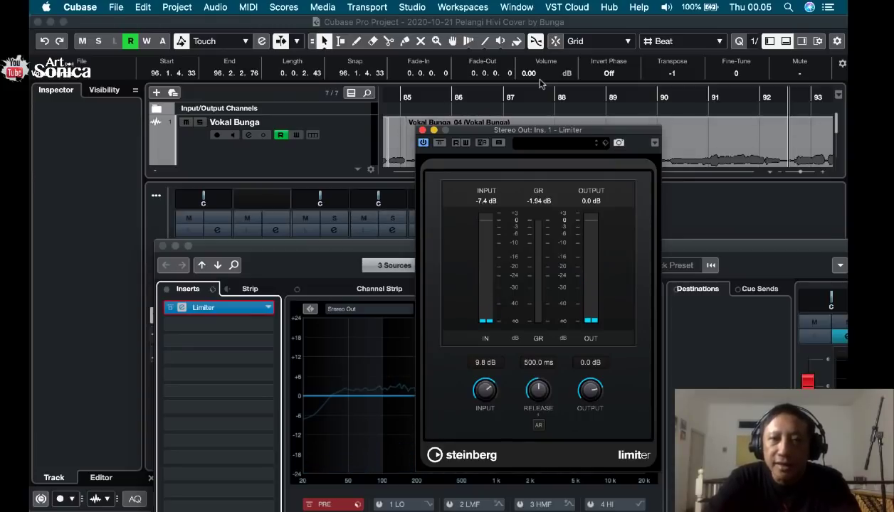
Lower the Vokal Bunga channel's high EQ band to 1.8 dB at about 7092 Hz and check it during playback.
drag(452, 125, 454, 238)
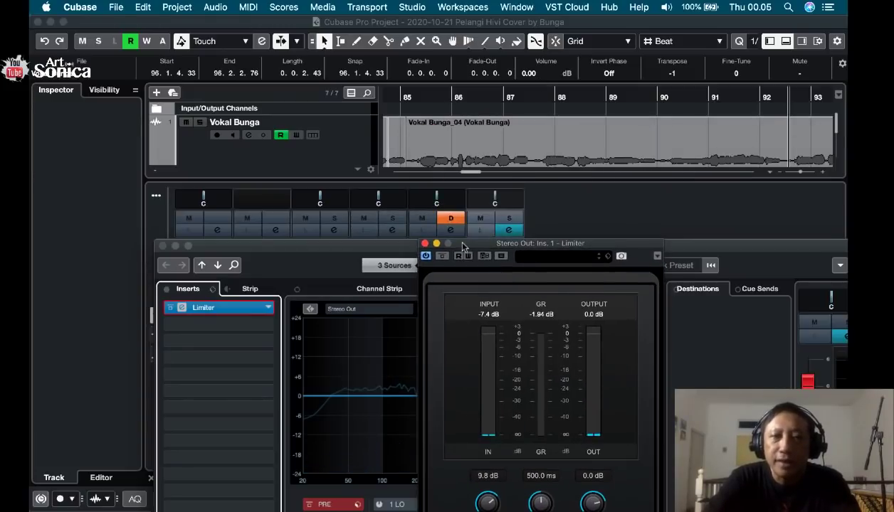
click(345, 148)
click(345, 148)
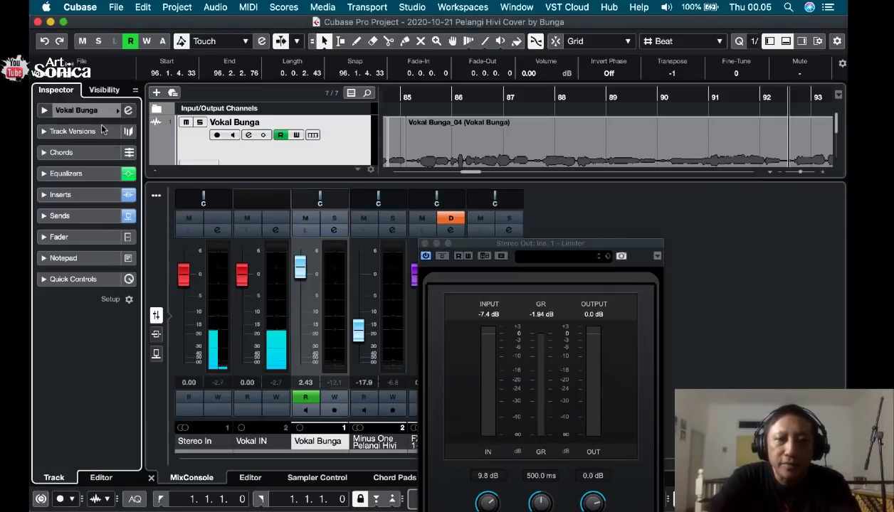
click(129, 110)
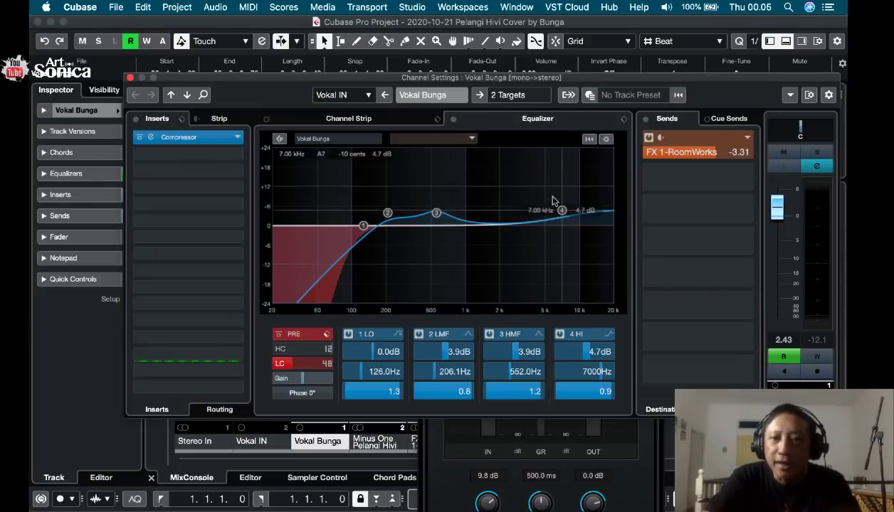
drag(562, 211, 563, 220)
key(space)
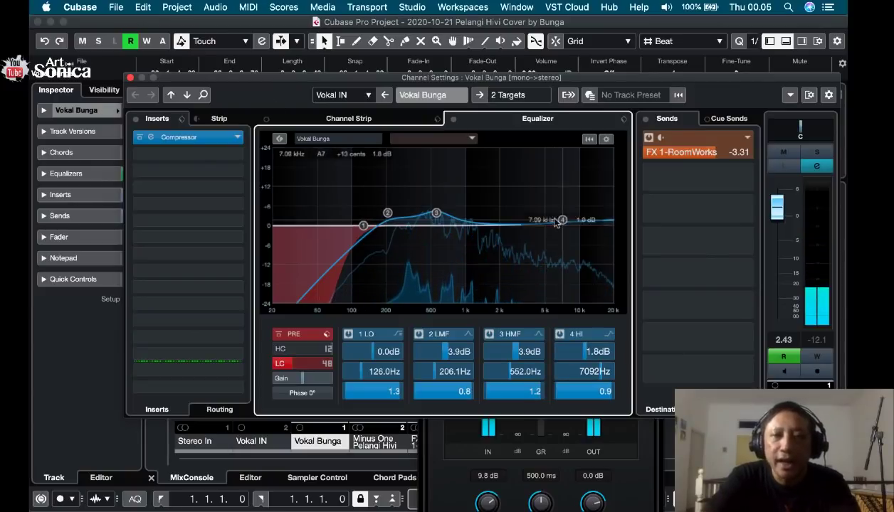
click(131, 78)
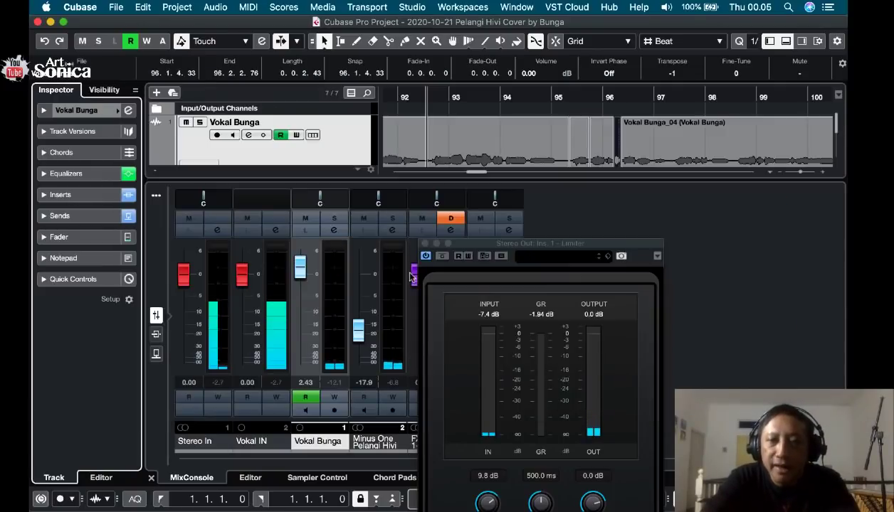
Compare the mix from 92.3.2.1 with the Stereo Out Limiter active and bypassed, watching its input, gain reduction and output meters.
drag(504, 244, 505, 118)
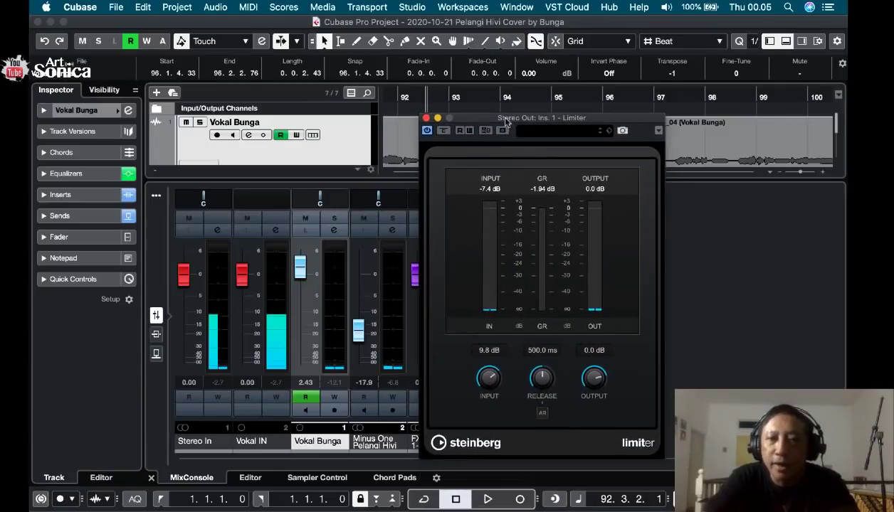
key(space)
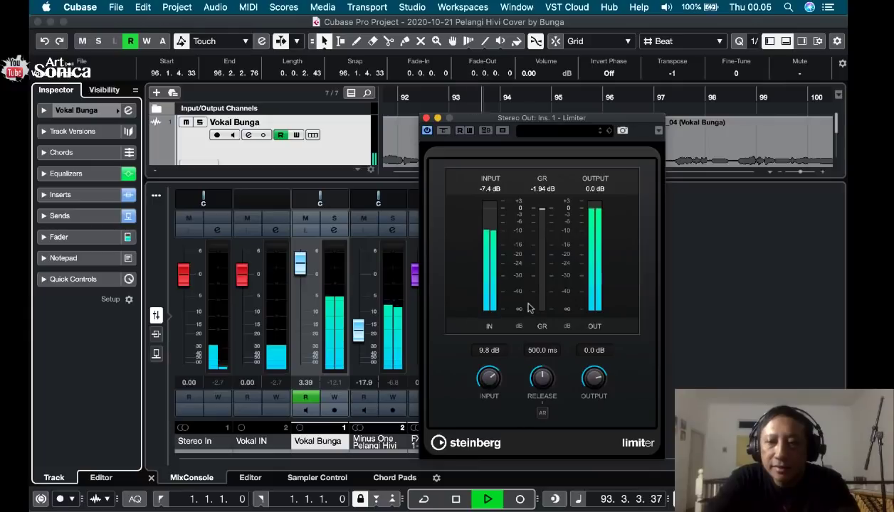
key(space)
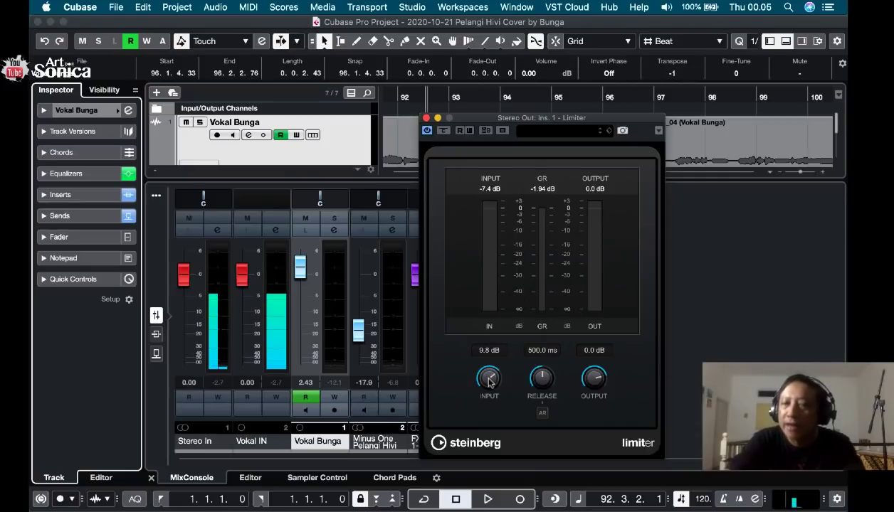
click(442, 132)
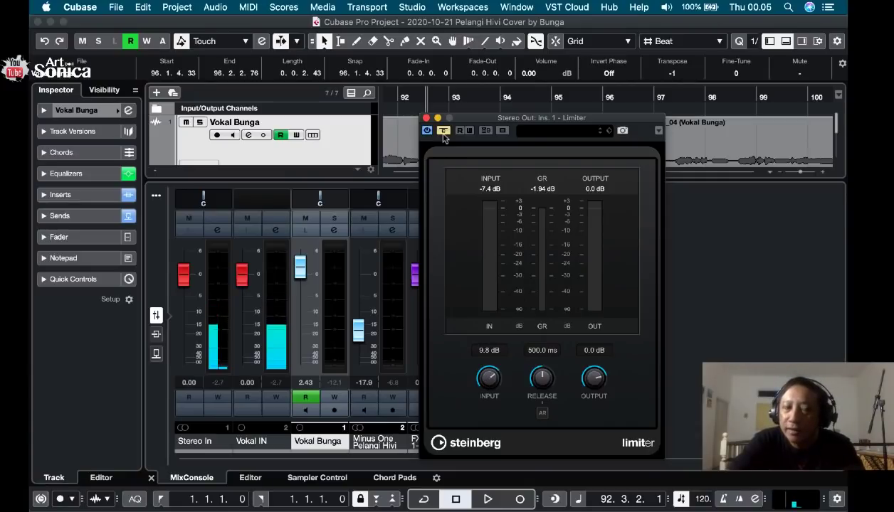
key(space)
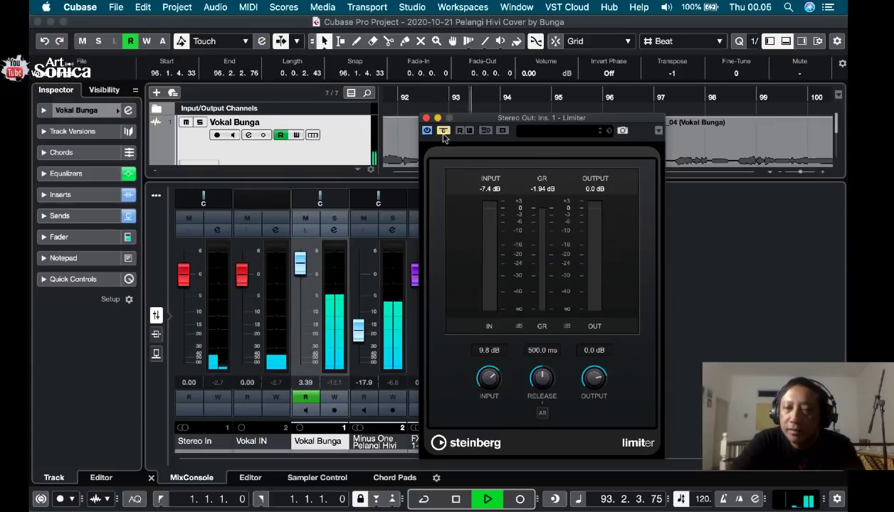
click(443, 133)
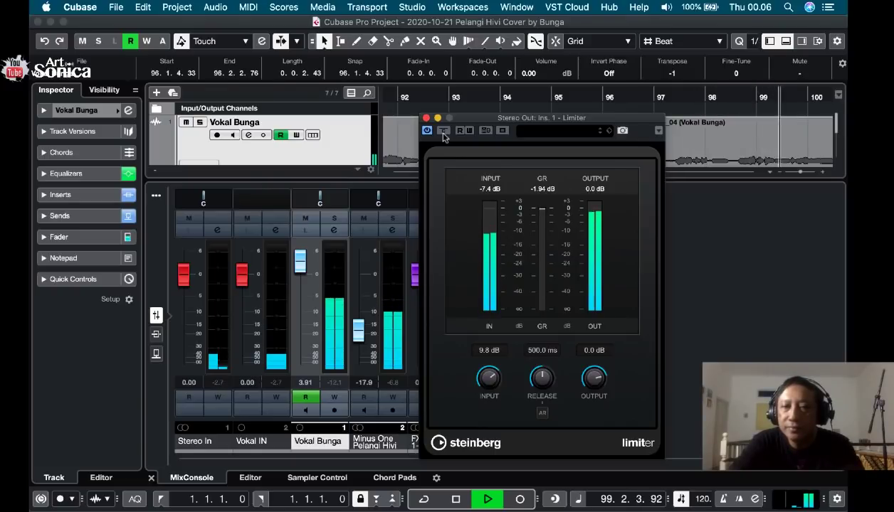
key(space)
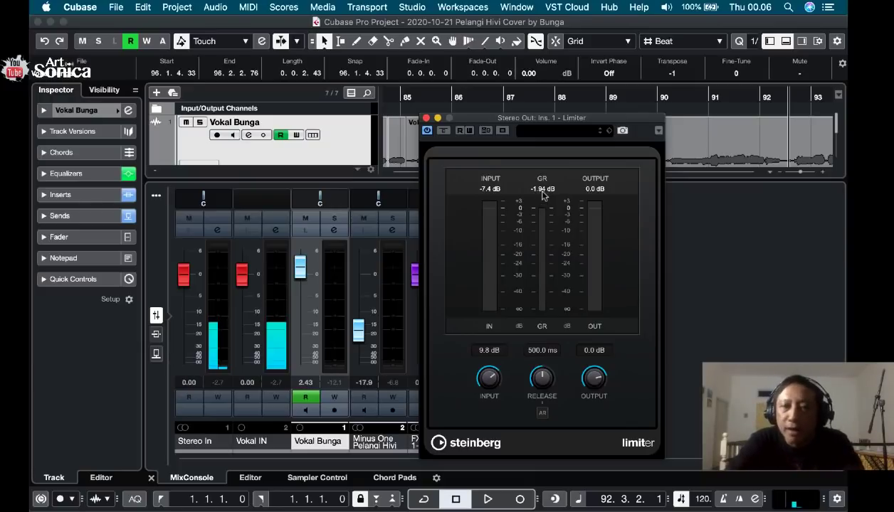
key(space)
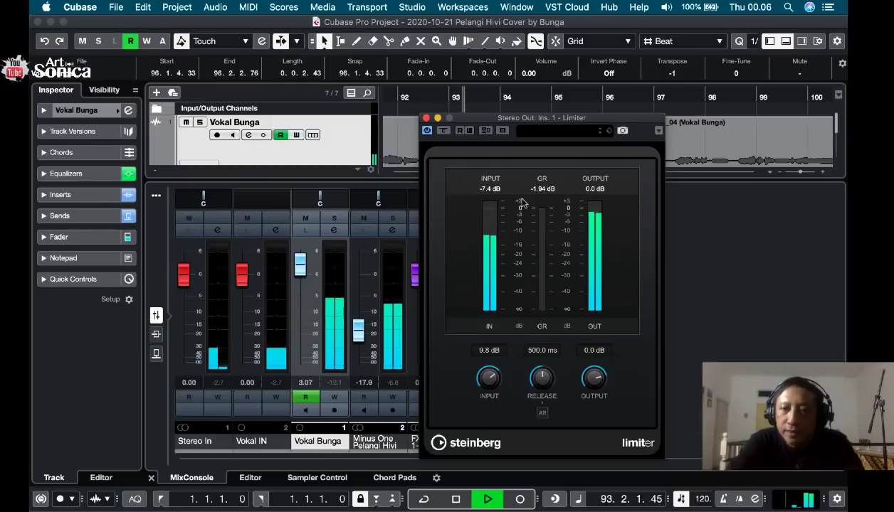
key(space)
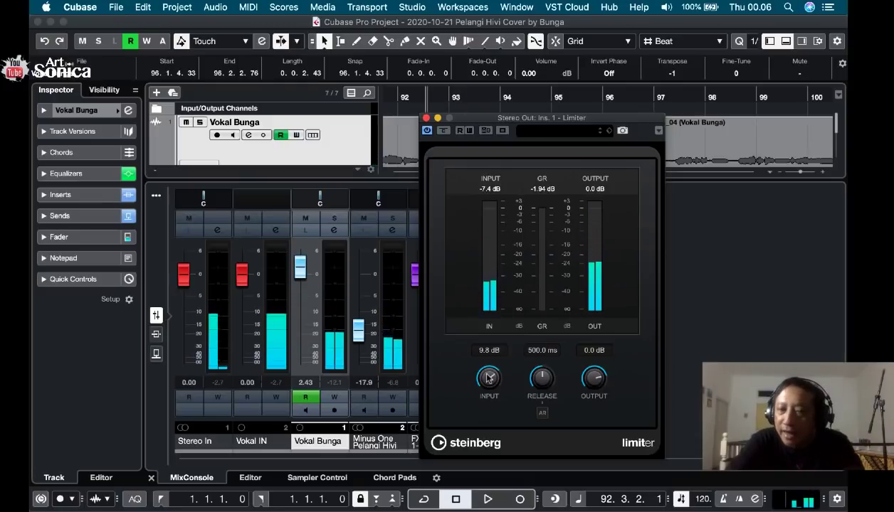
key(space)
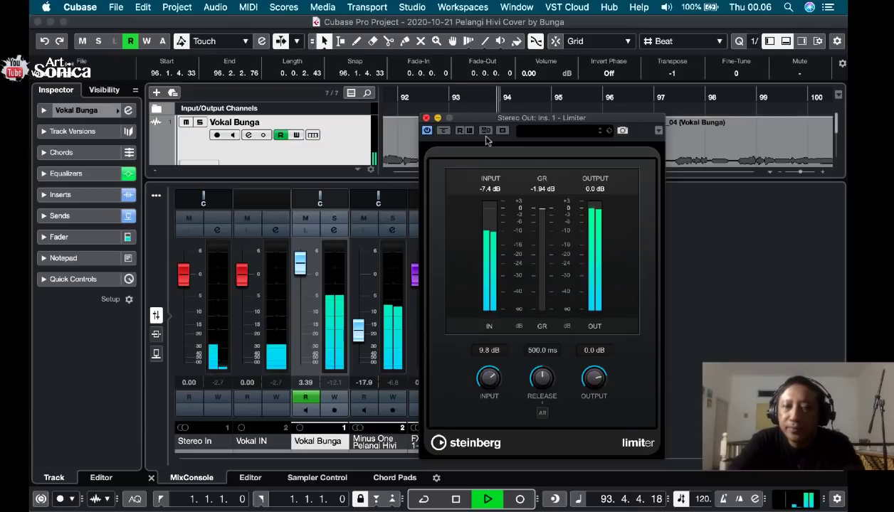
key(space)
Close the Limiter window and place the project cursor at 95.2.1.92.
key(super+w)
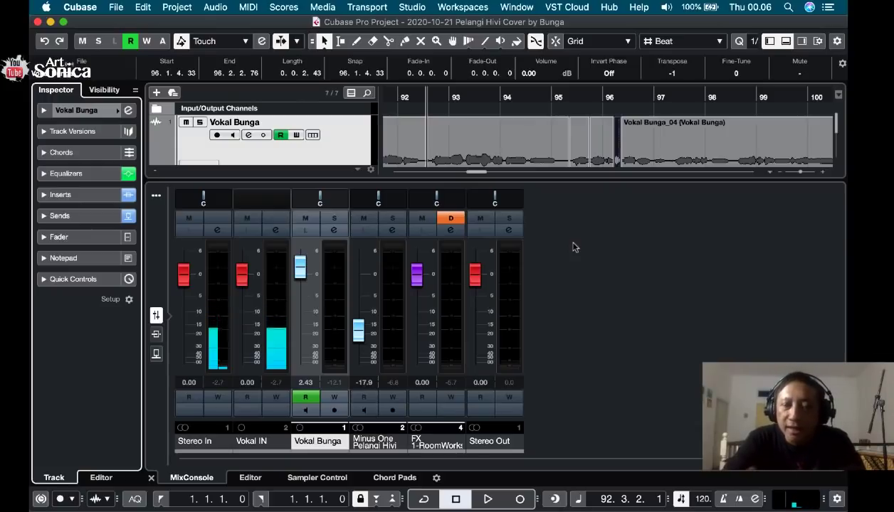
click(532, 268)
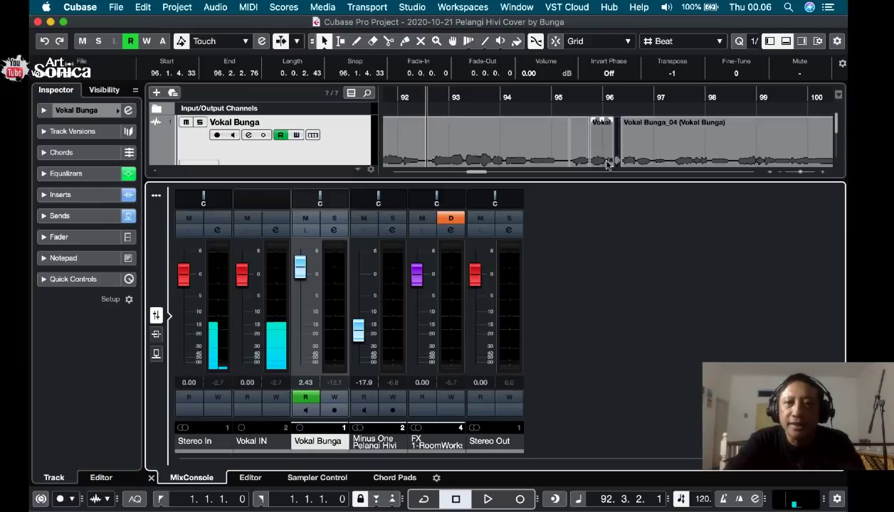
click(566, 95)
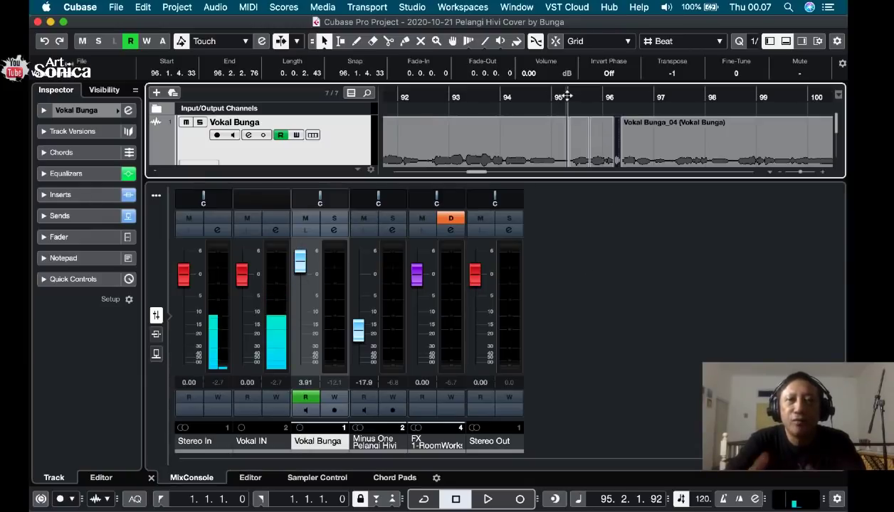